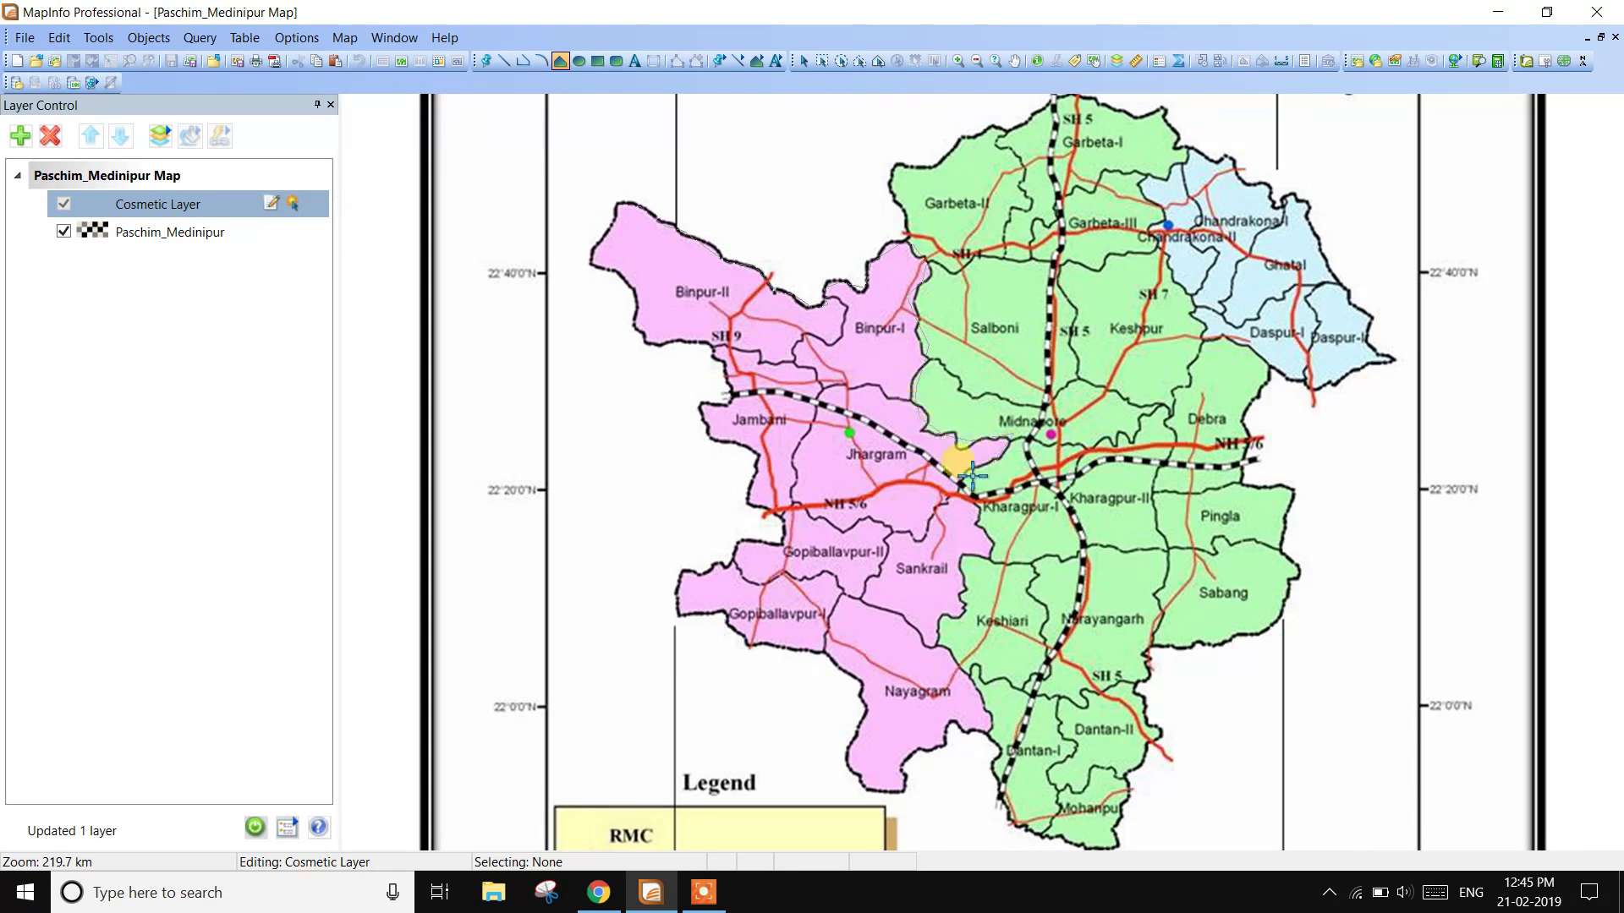
- Trace the rest of the pink Jhargram area's boundary as a polygon on the Cosmetic Layer, from Kharagpur-I around Nayagram to Binpur-II
click(986, 536)
click(991, 559)
click(965, 557)
click(964, 603)
click(946, 650)
click(973, 692)
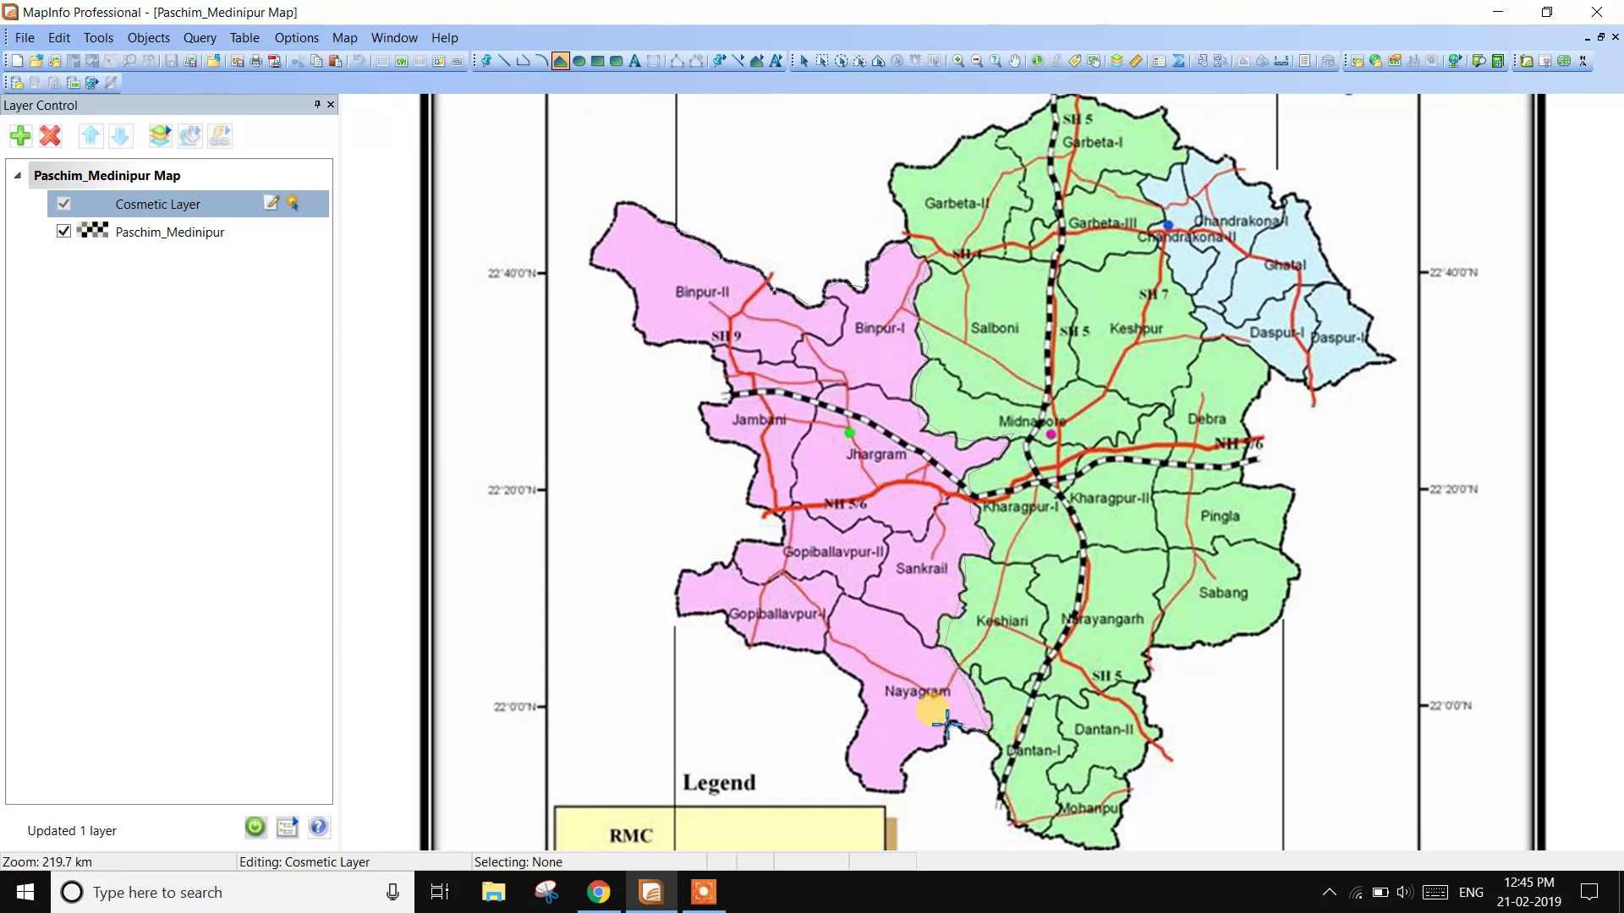
click(904, 791)
click(862, 787)
click(849, 766)
click(852, 739)
click(864, 715)
click(860, 682)
click(751, 636)
click(729, 616)
click(691, 611)
click(680, 580)
click(732, 552)
click(777, 548)
click(784, 515)
click(743, 495)
click(755, 462)
click(736, 440)
click(708, 439)
click(704, 399)
click(730, 398)
click(729, 369)
click(637, 324)
click(626, 284)
click(599, 261)
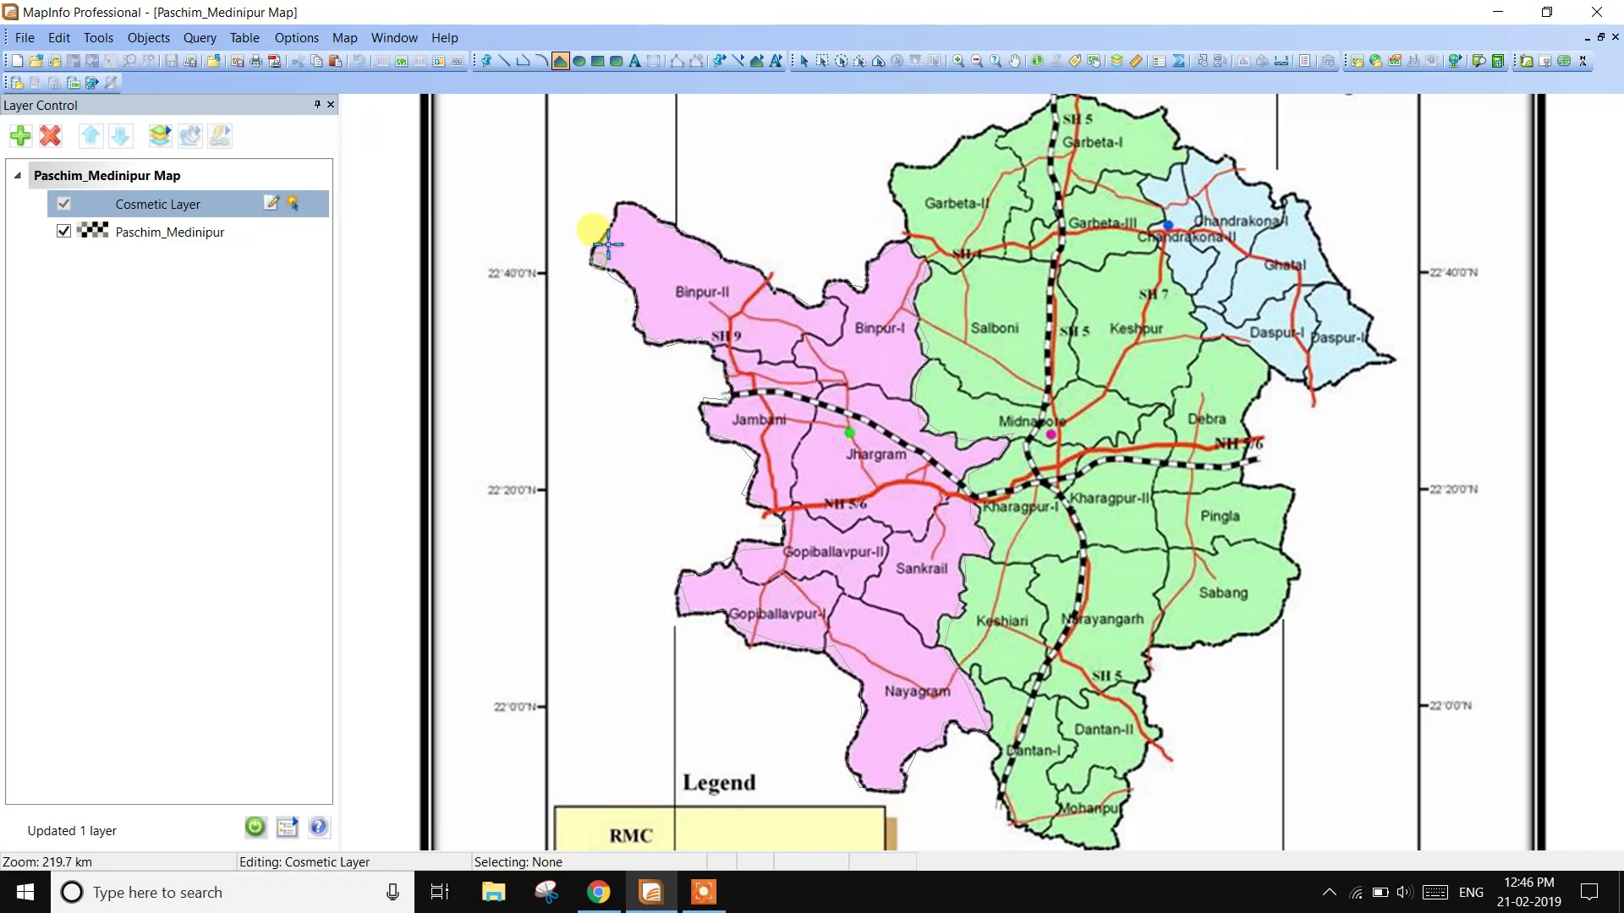
double_click(616, 202)
- Digitize the green Medinipur Sadar area as a polygon, following its outer border and the shared edge with the Jhargram polygon
scroll(886, 540, down, 1)
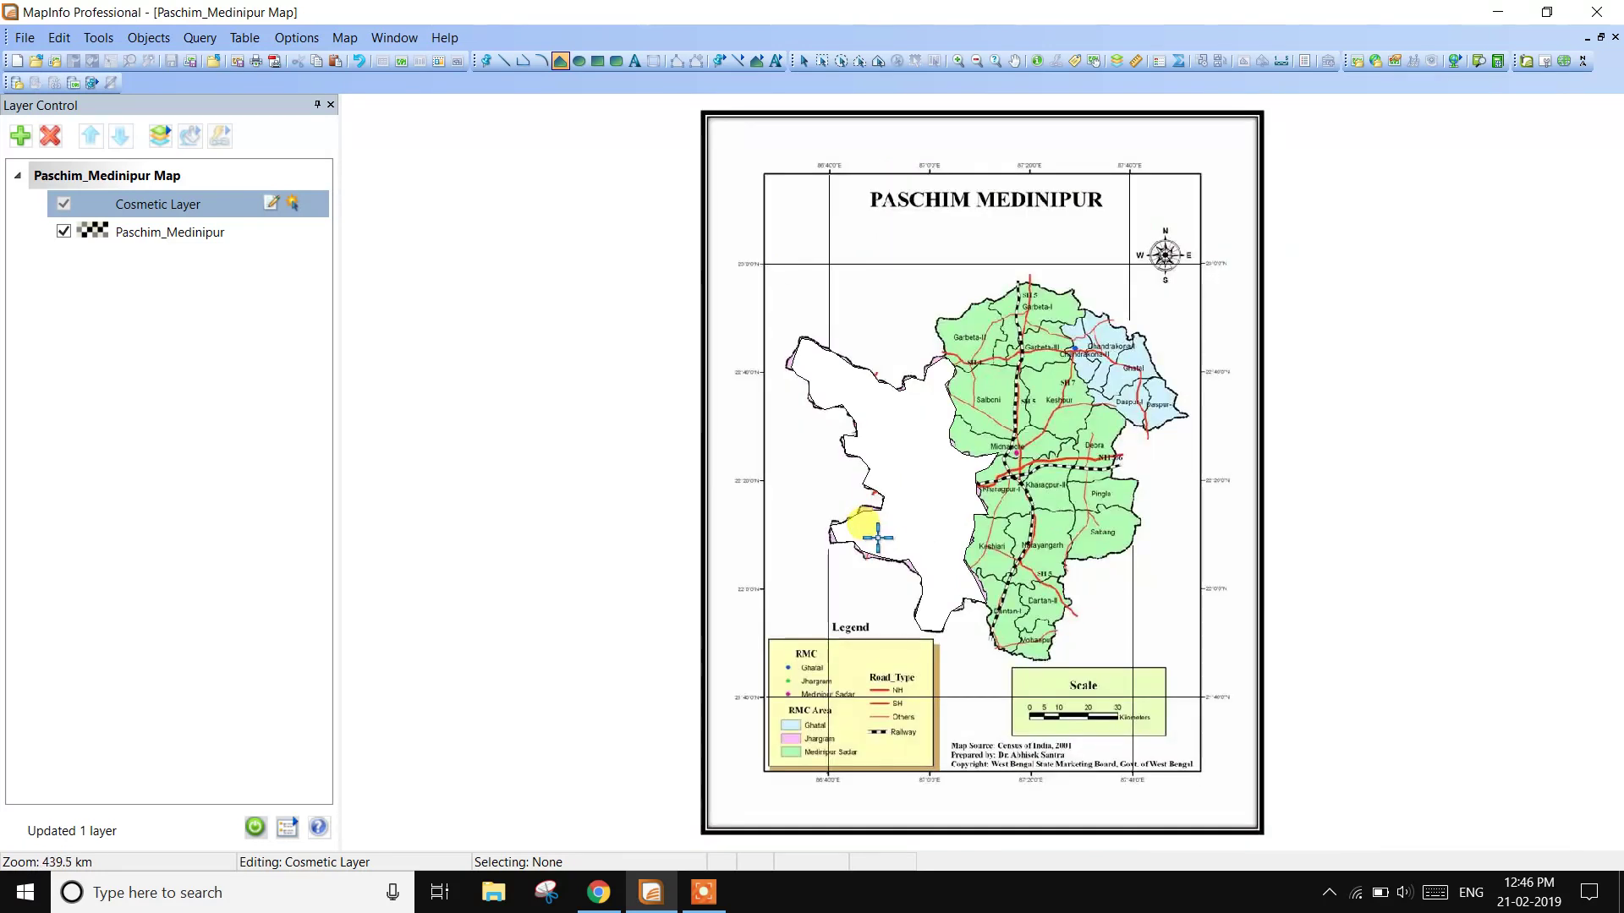
scroll(881, 521, up, 1)
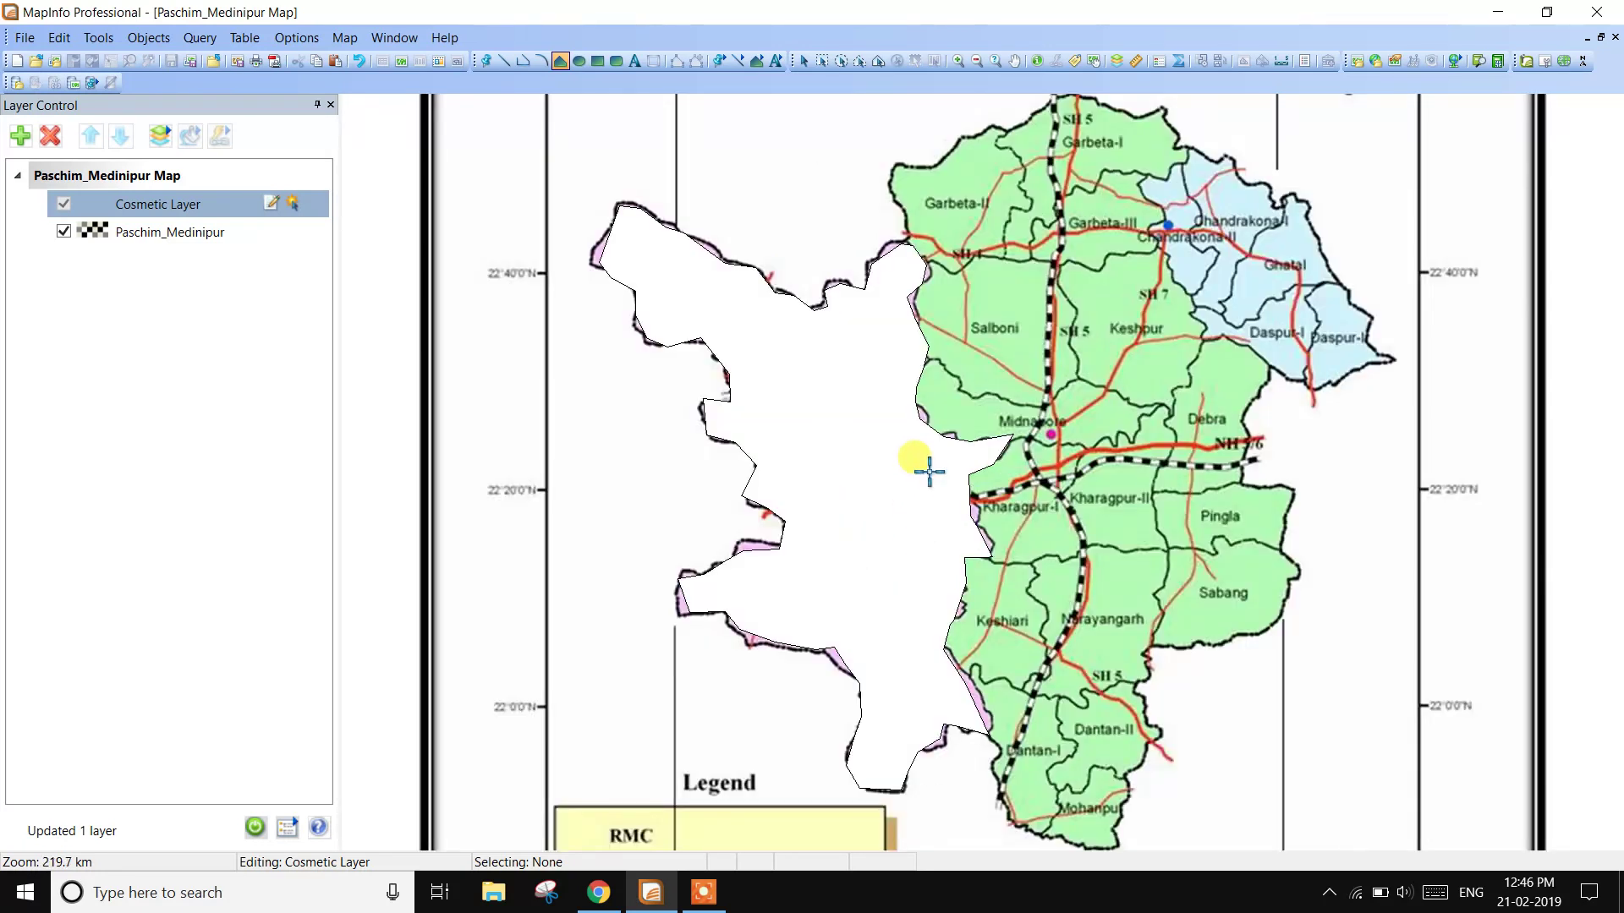
scroll(896, 402, up, 1)
scroll(928, 422, down, 1)
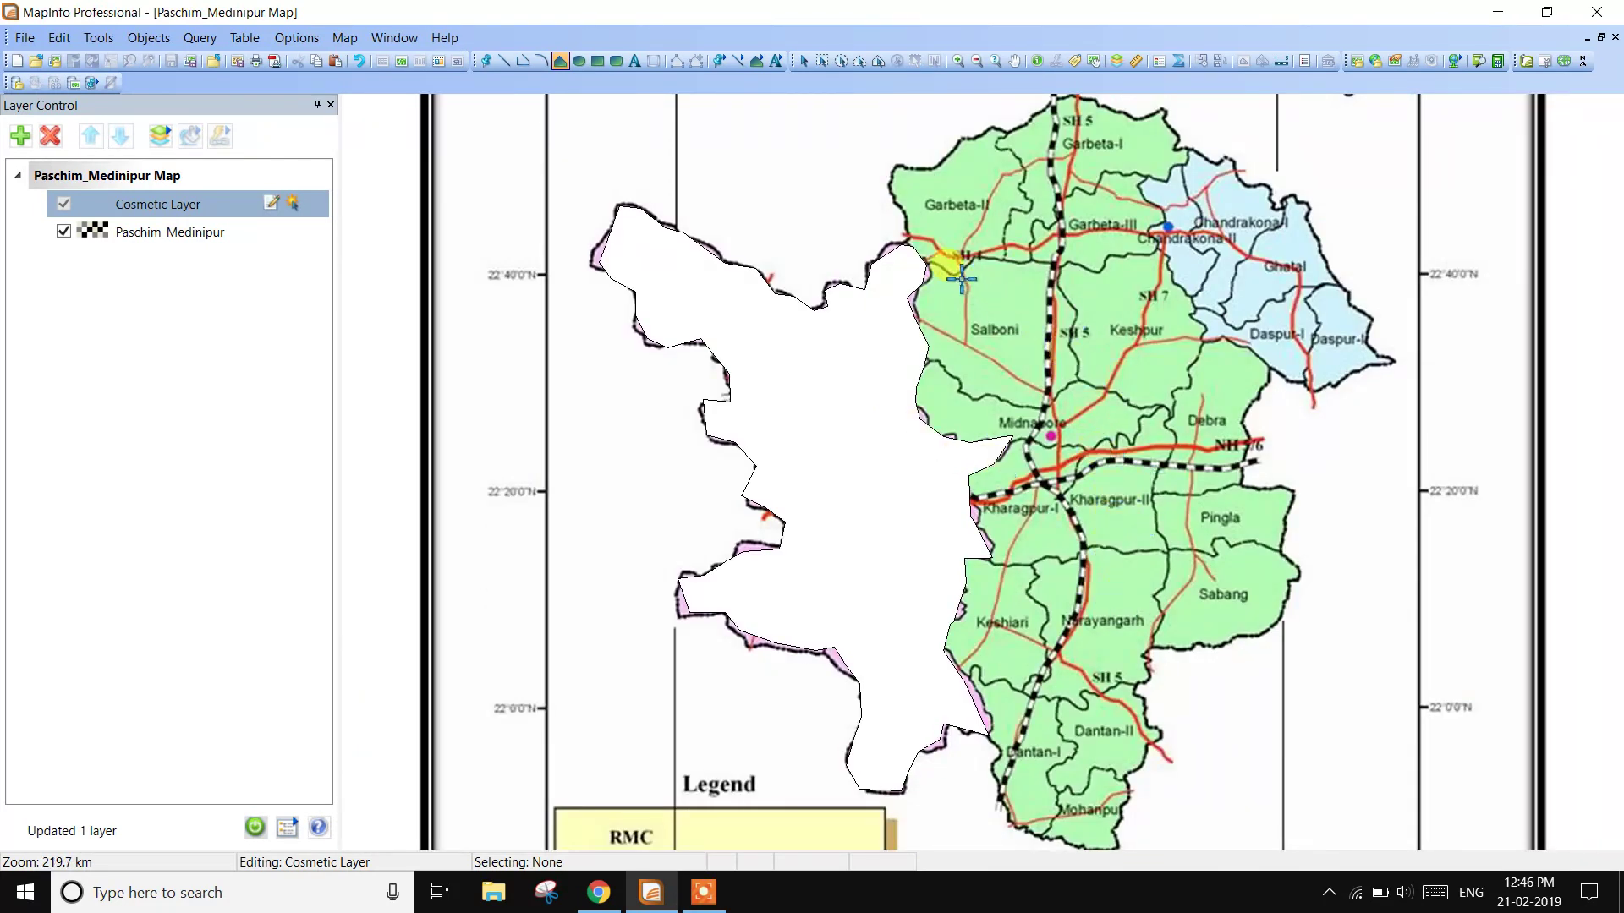
scroll(962, 279, up, 1)
scroll(1083, 365, down, 1)
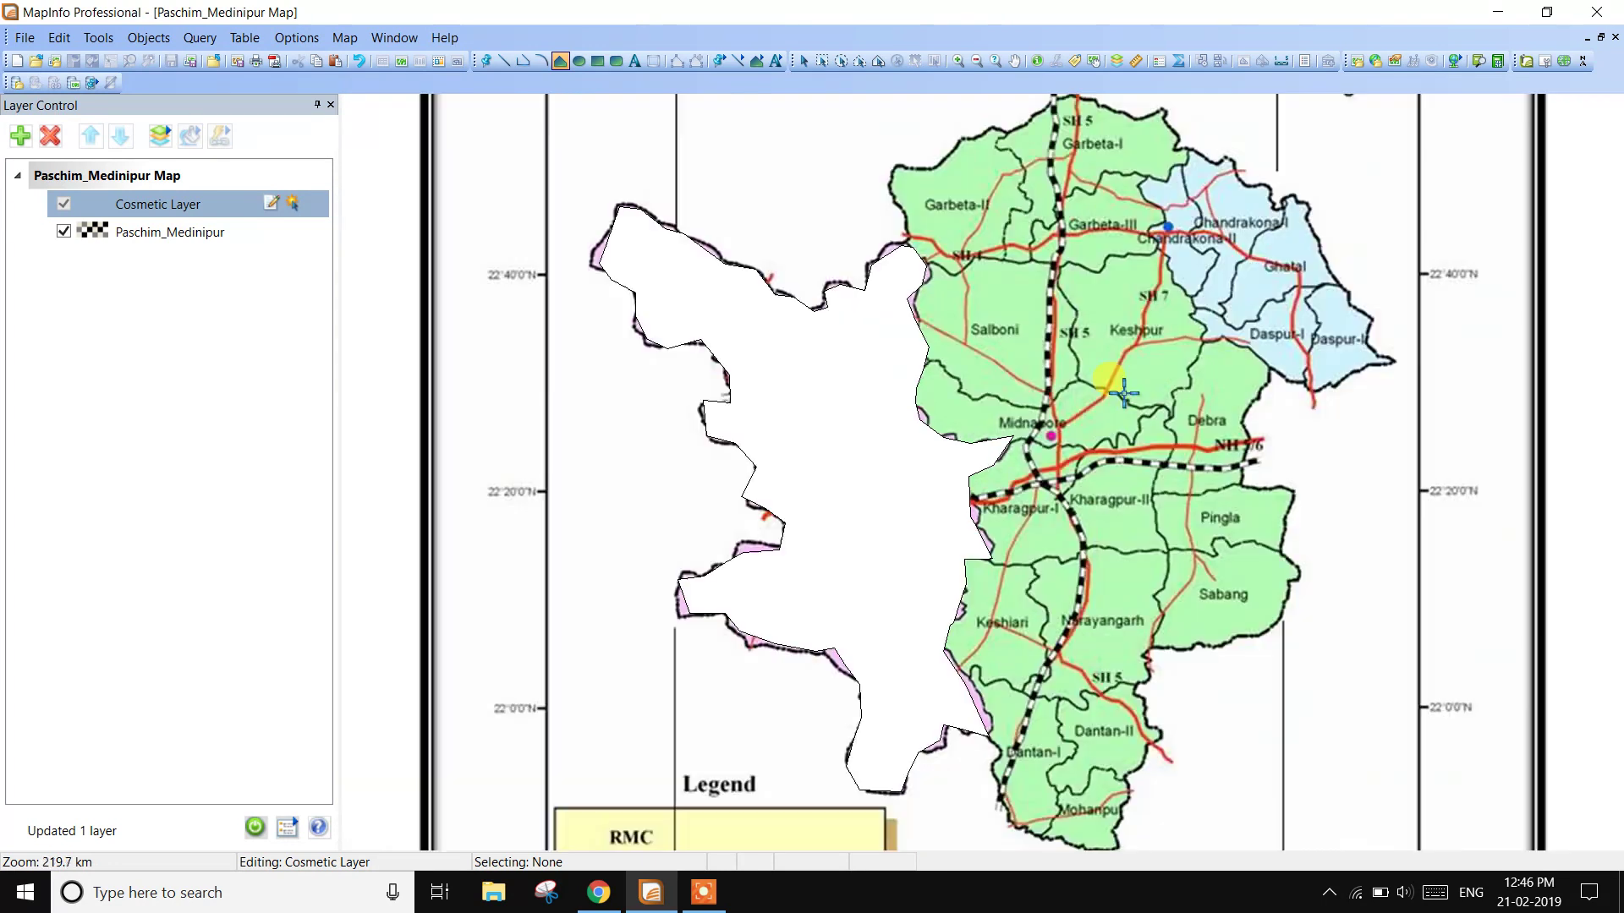
click(908, 228)
click(896, 172)
click(978, 143)
click(1047, 111)
click(1090, 102)
click(1129, 113)
click(1165, 115)
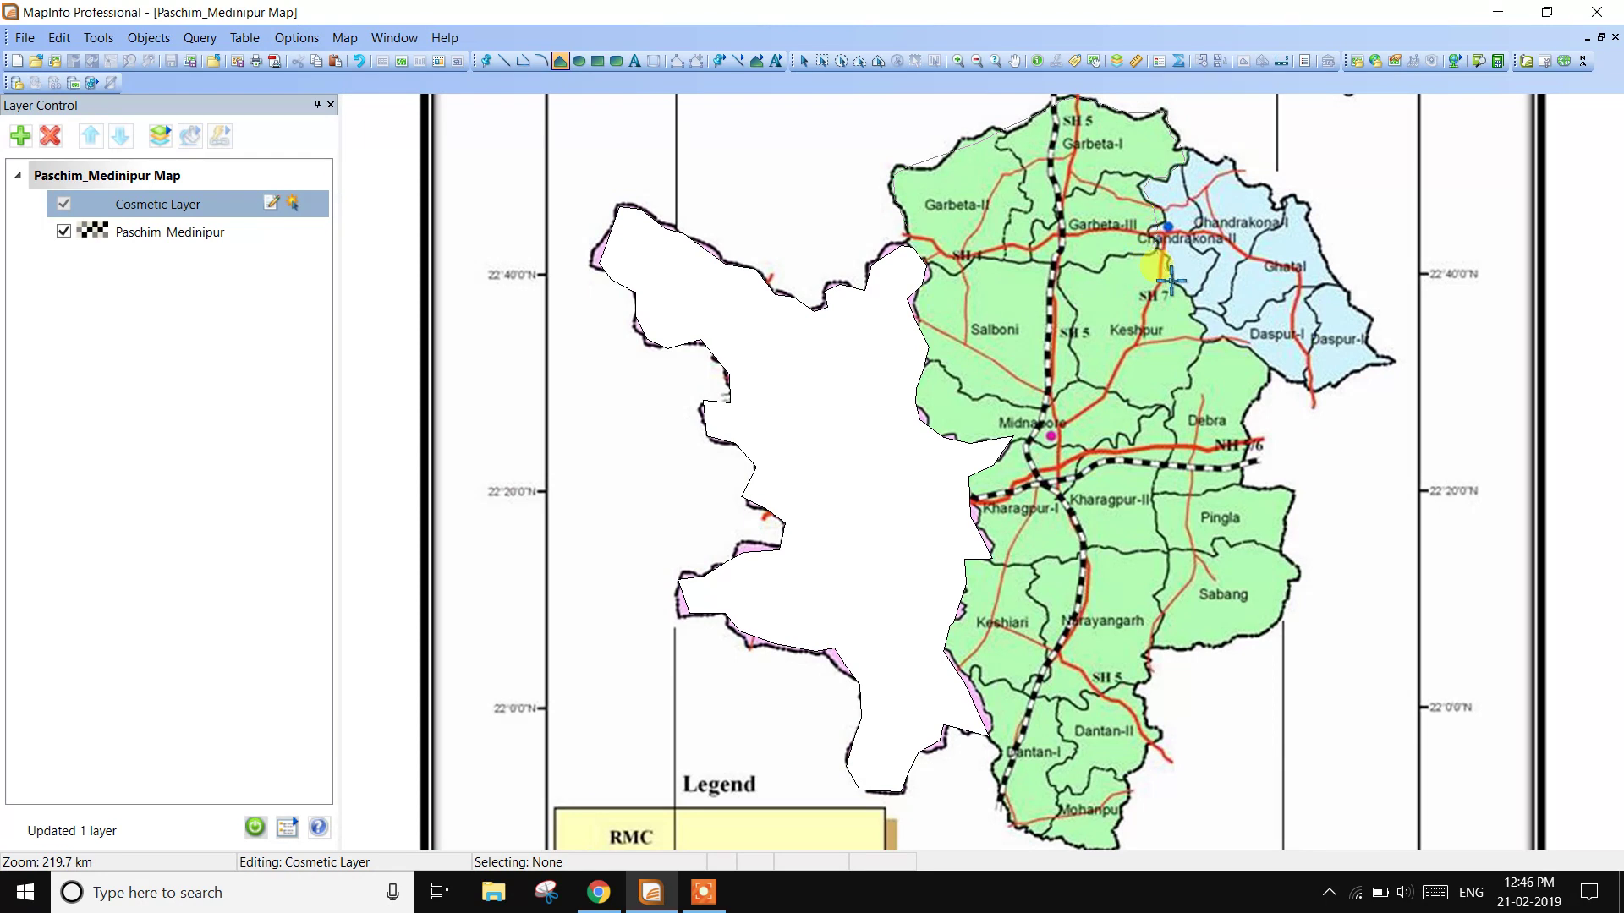
click(1199, 315)
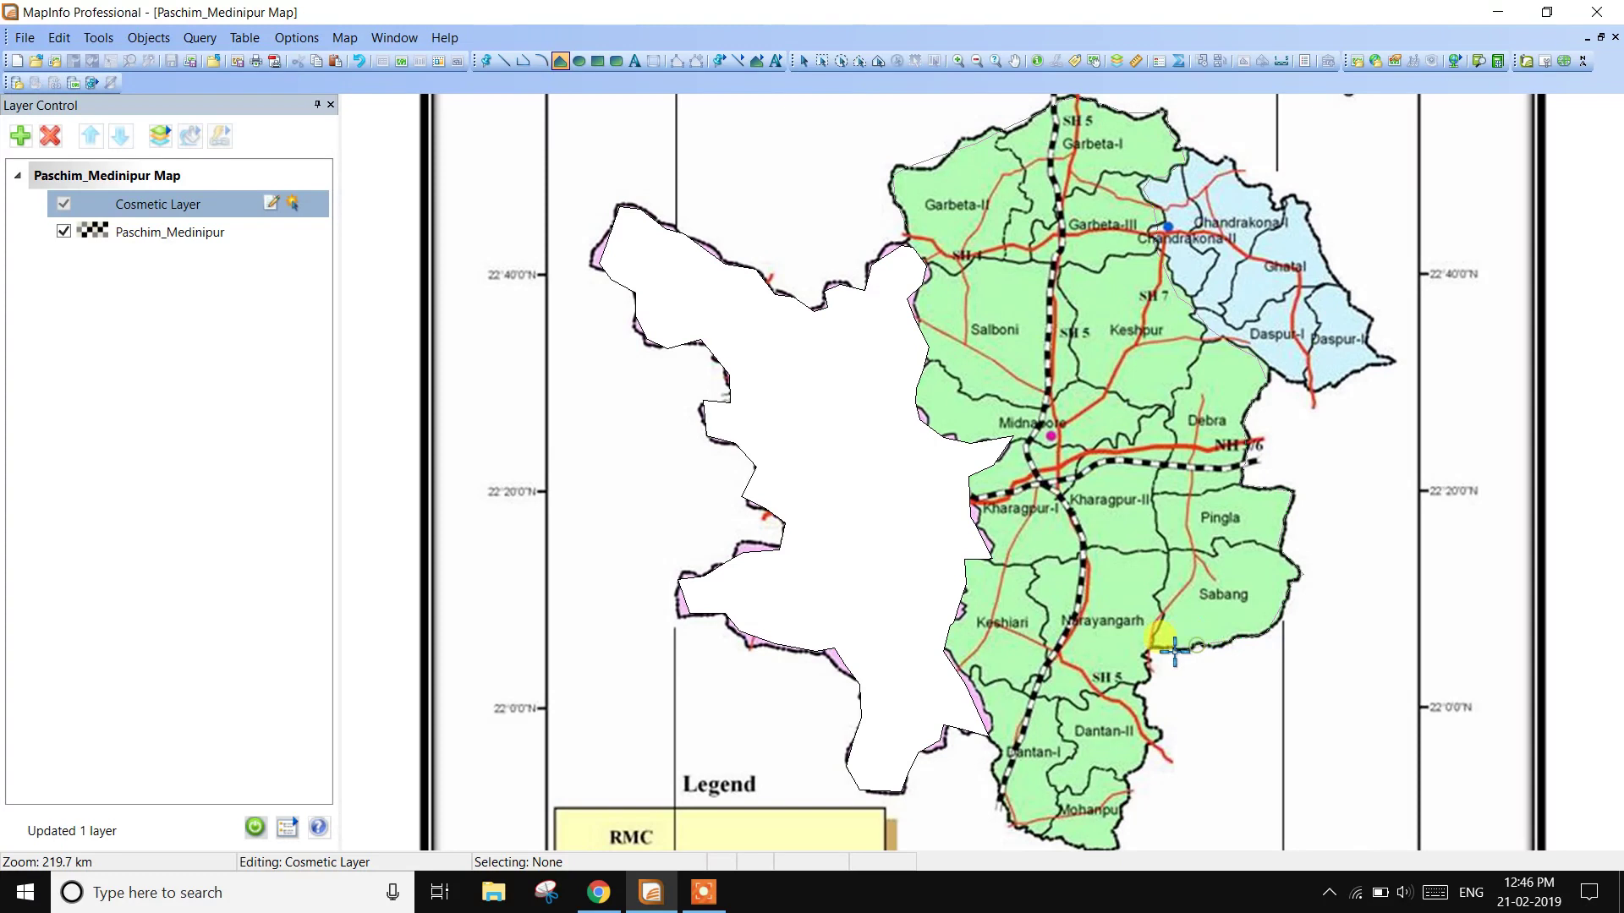
click(1150, 756)
key(Down)
key(Down)
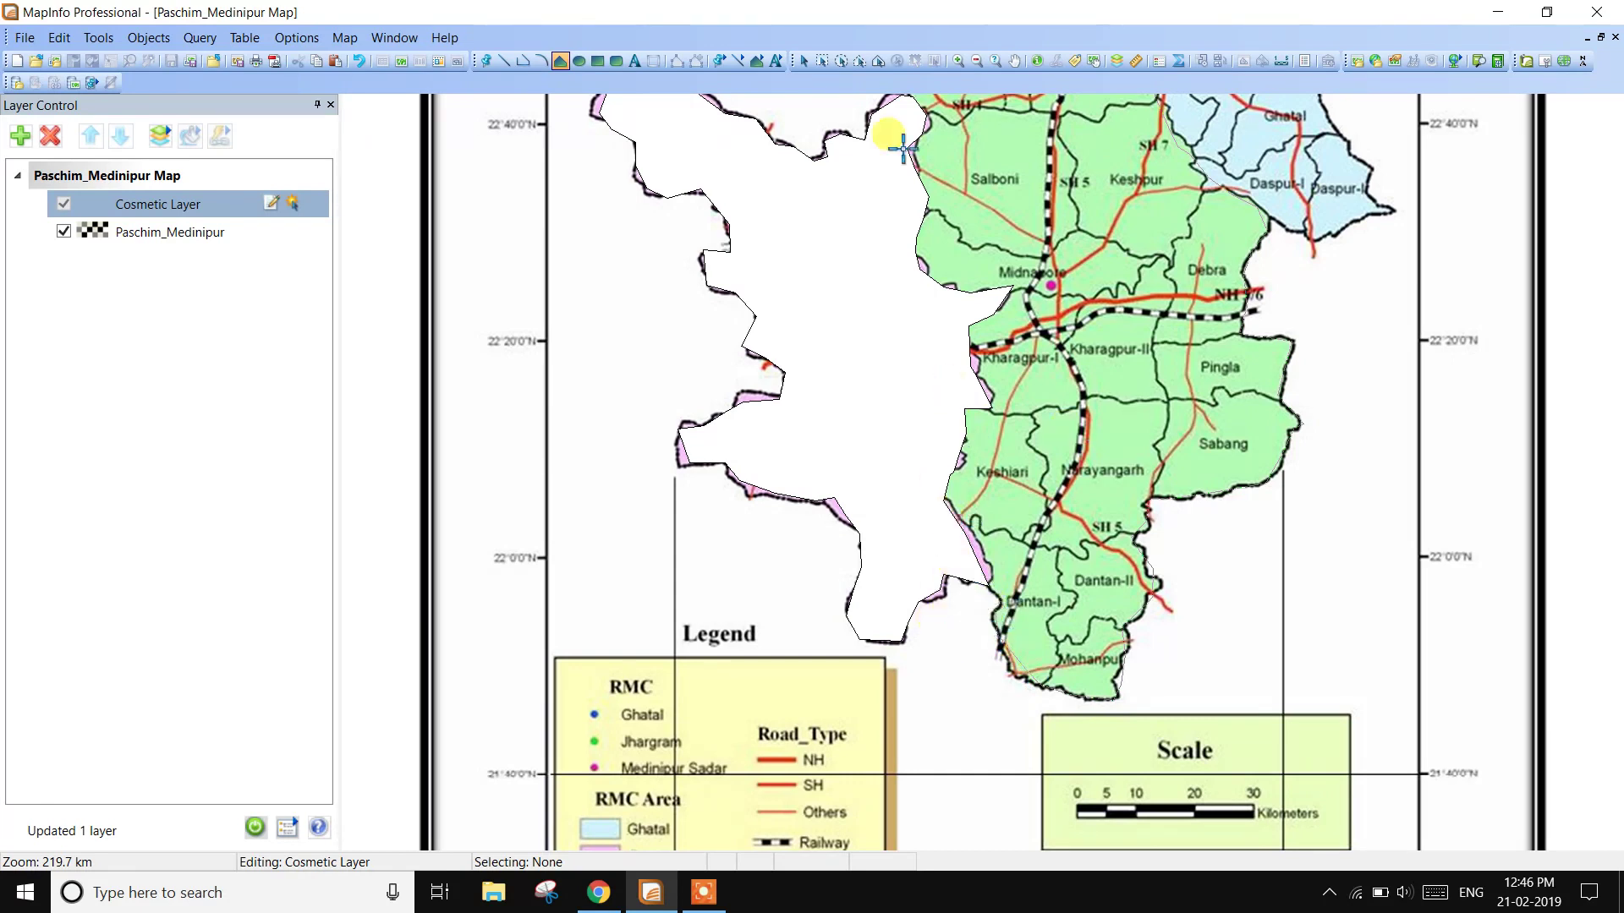
scroll(939, 439, down, 1)
scroll(942, 449, up, 1)
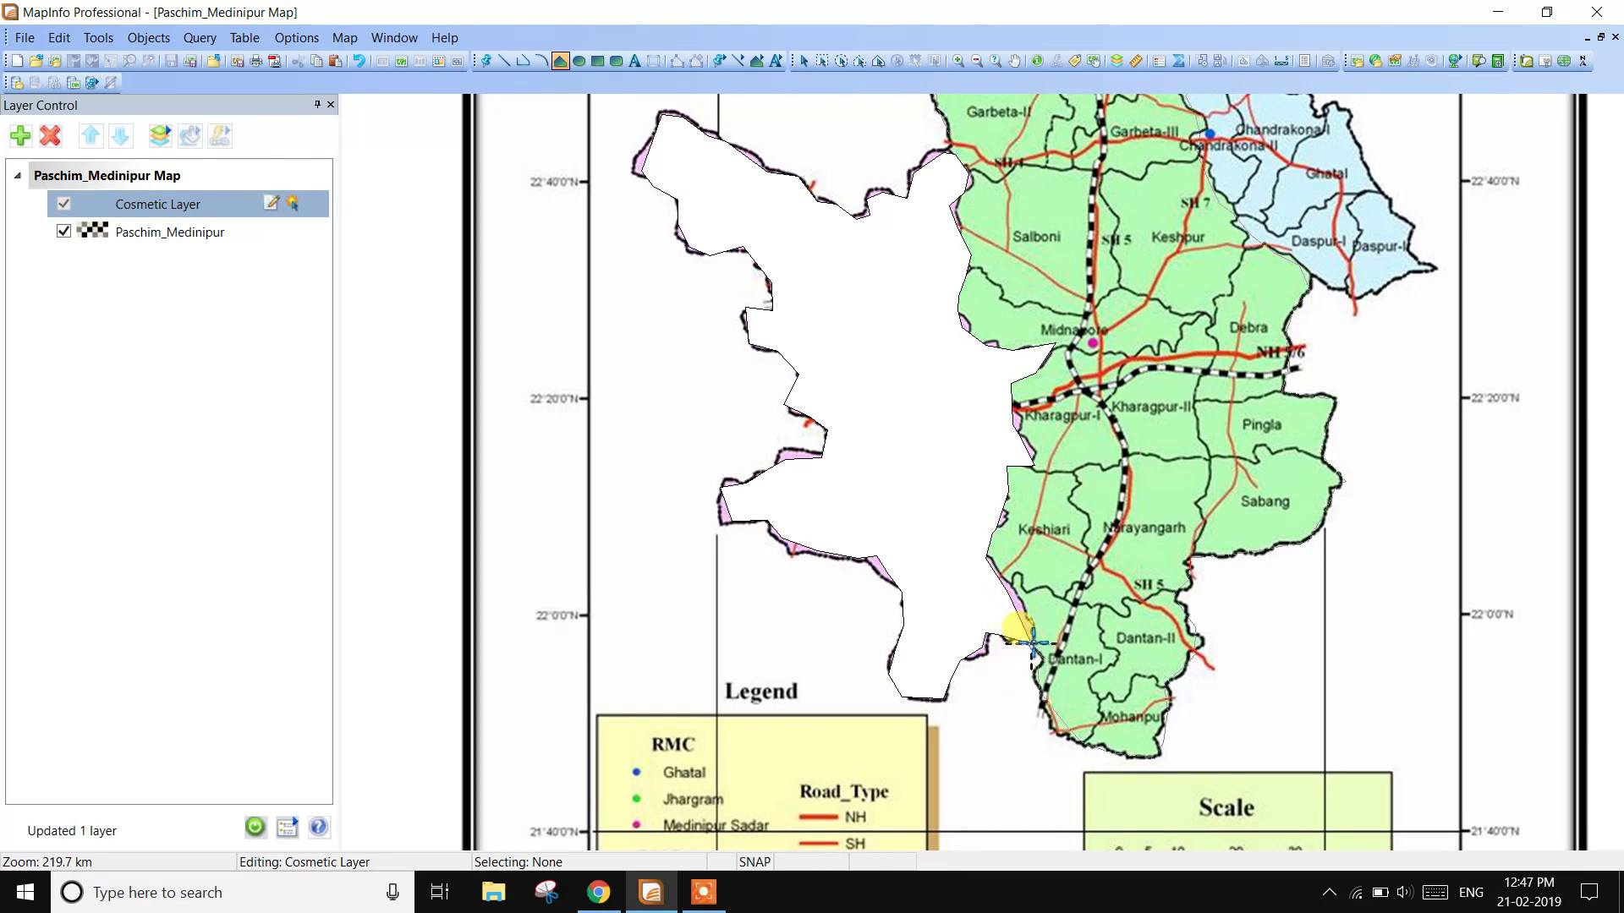
scroll(1027, 653, down, 1)
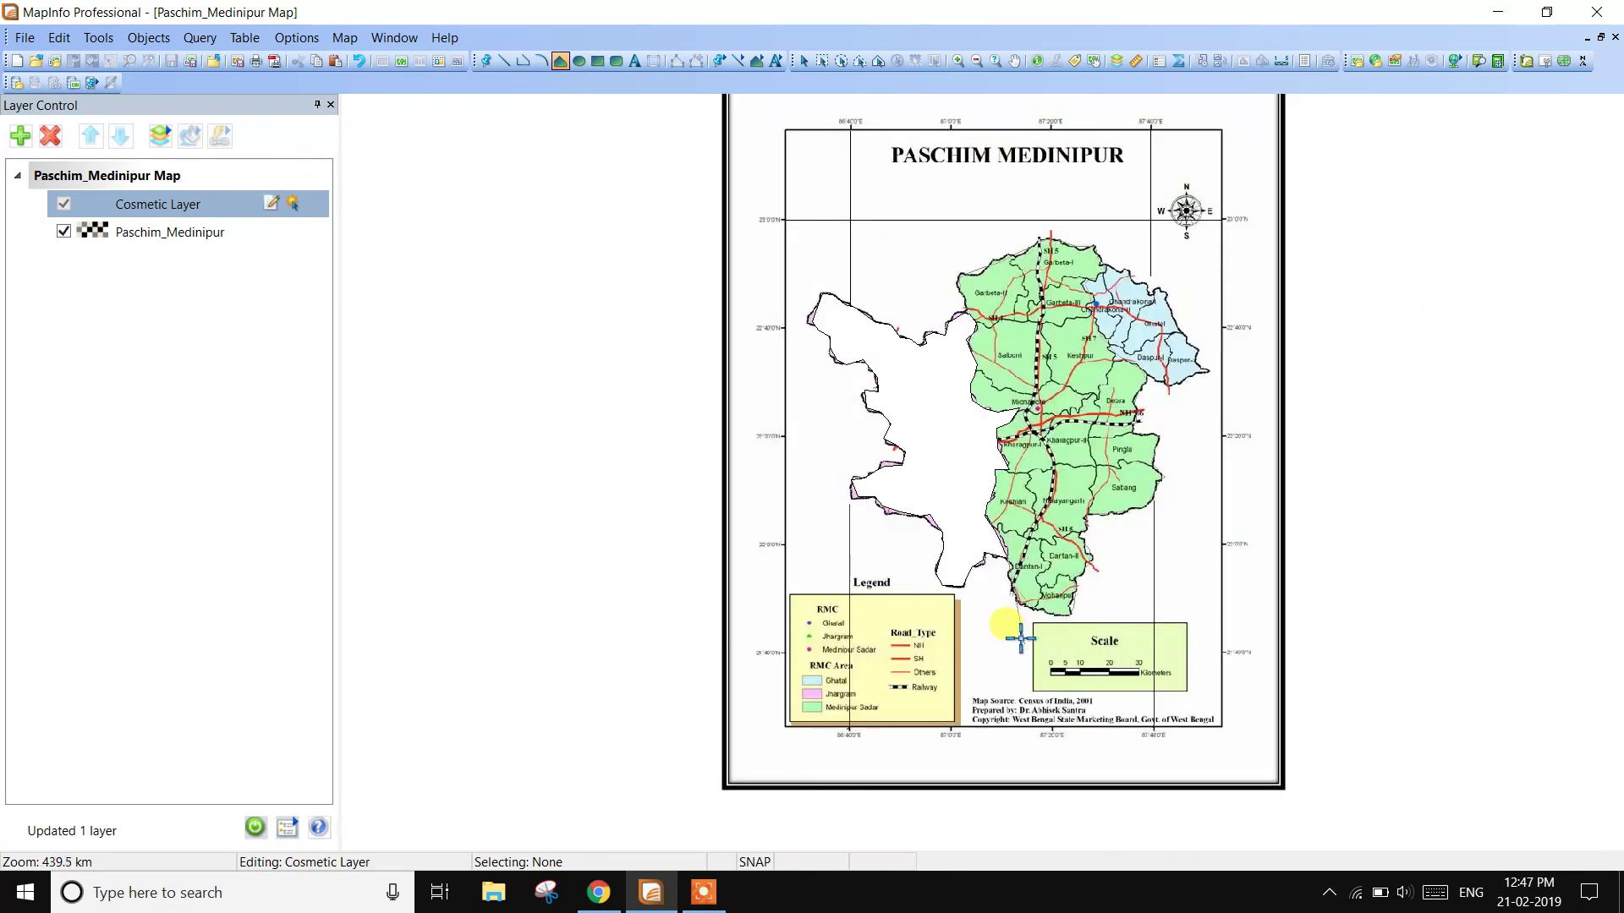
scroll(1011, 575, up, 2)
scroll(994, 516, up, 1)
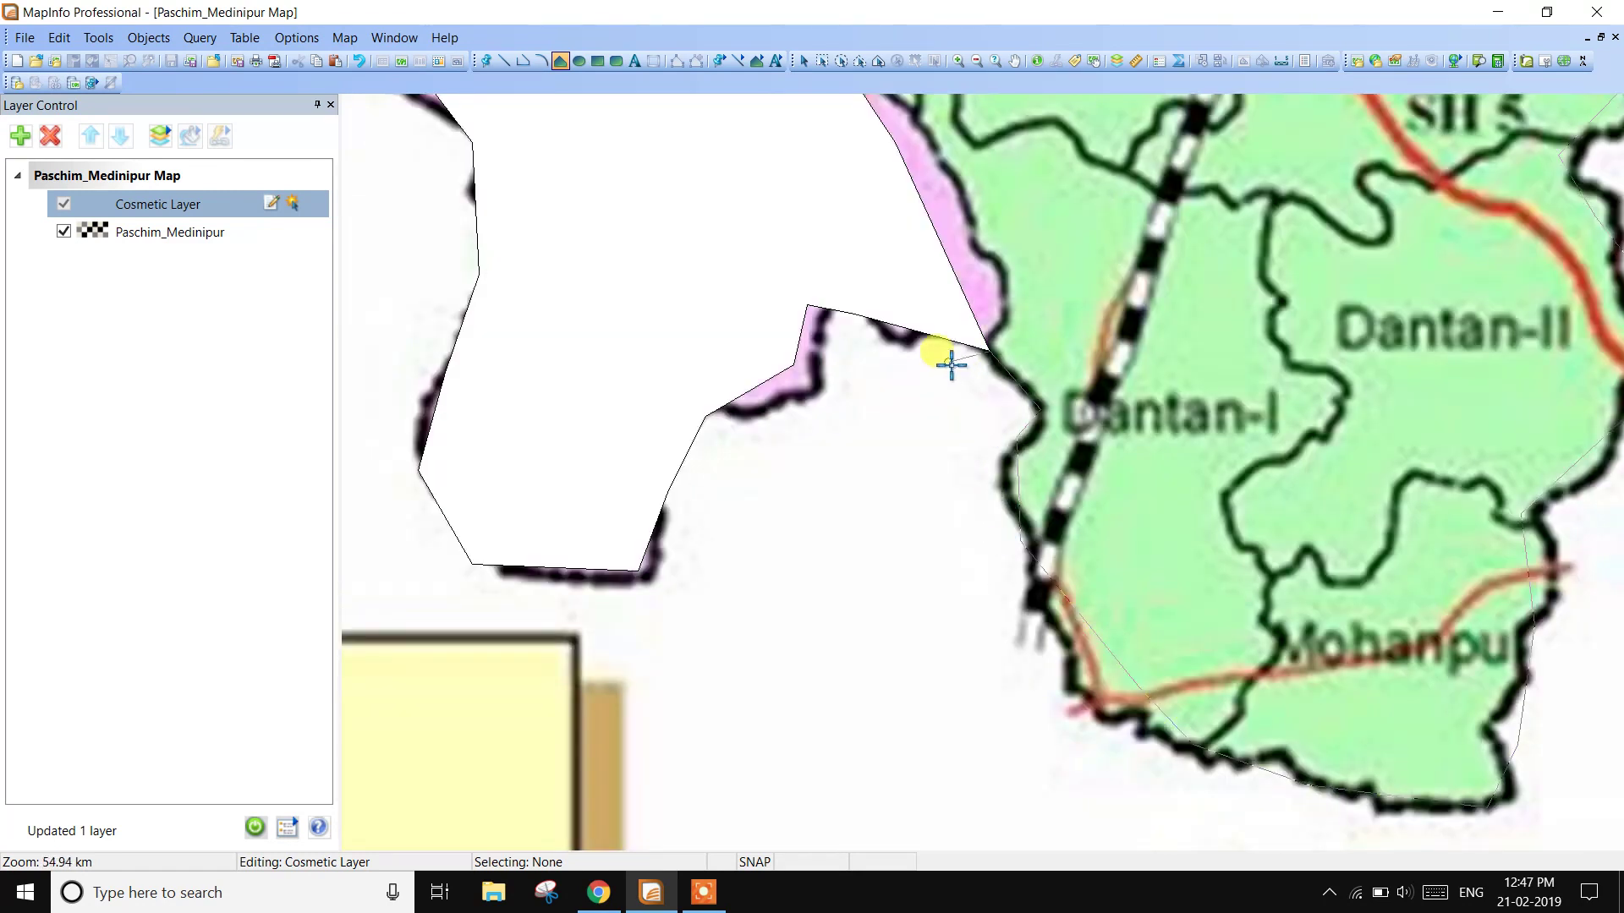
scroll(981, 355, down, 1)
scroll(981, 368, down, 3)
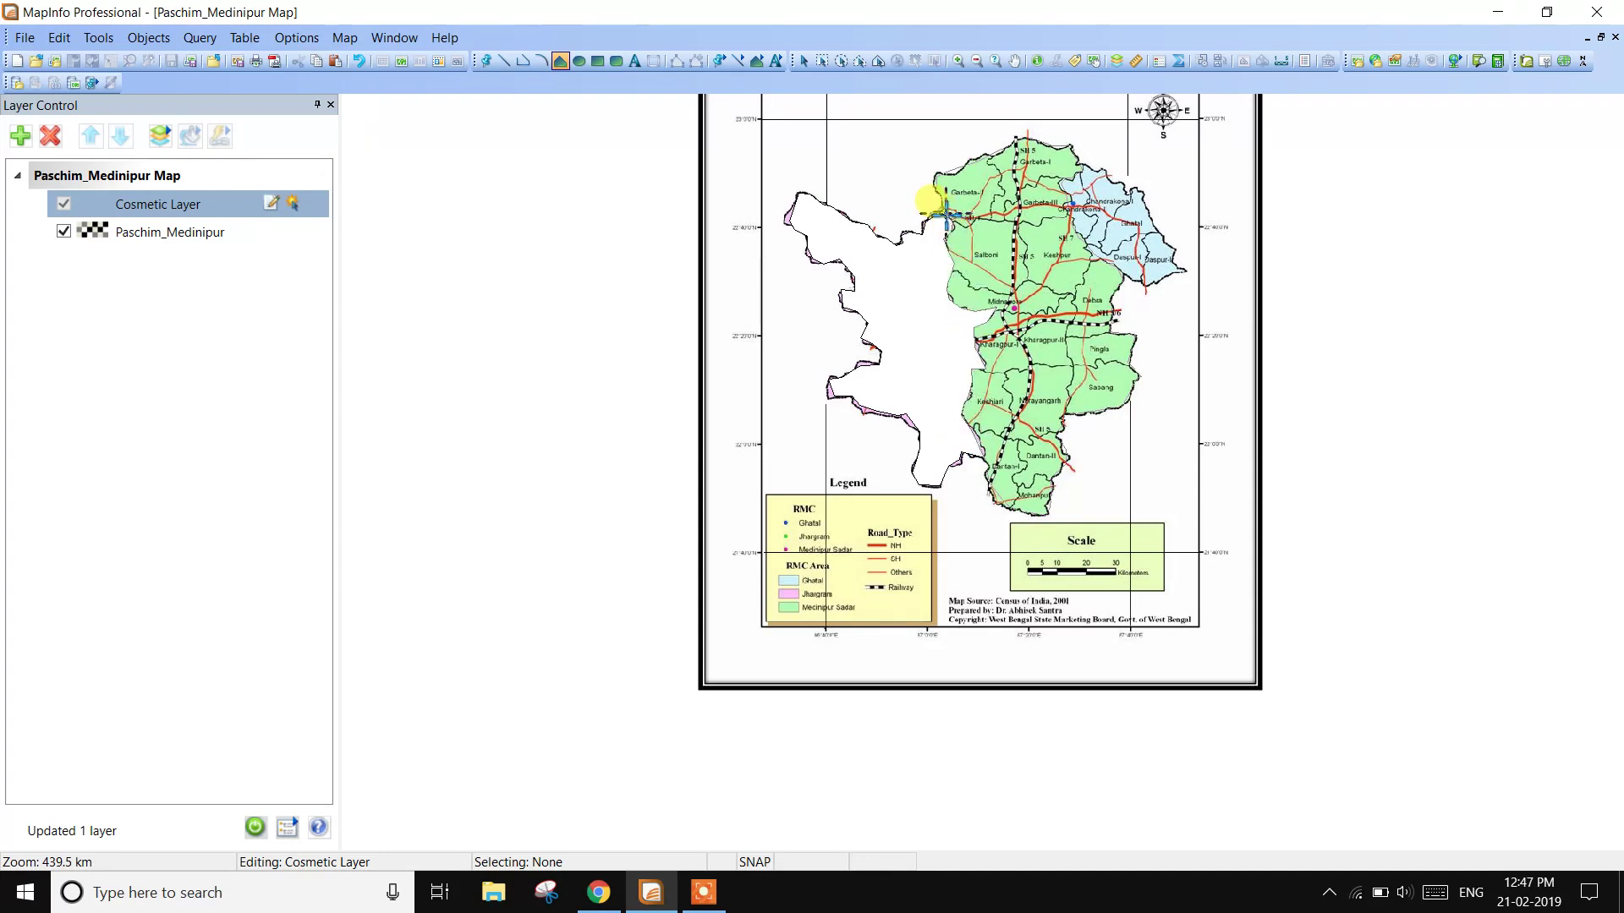
scroll(941, 203, up, 2)
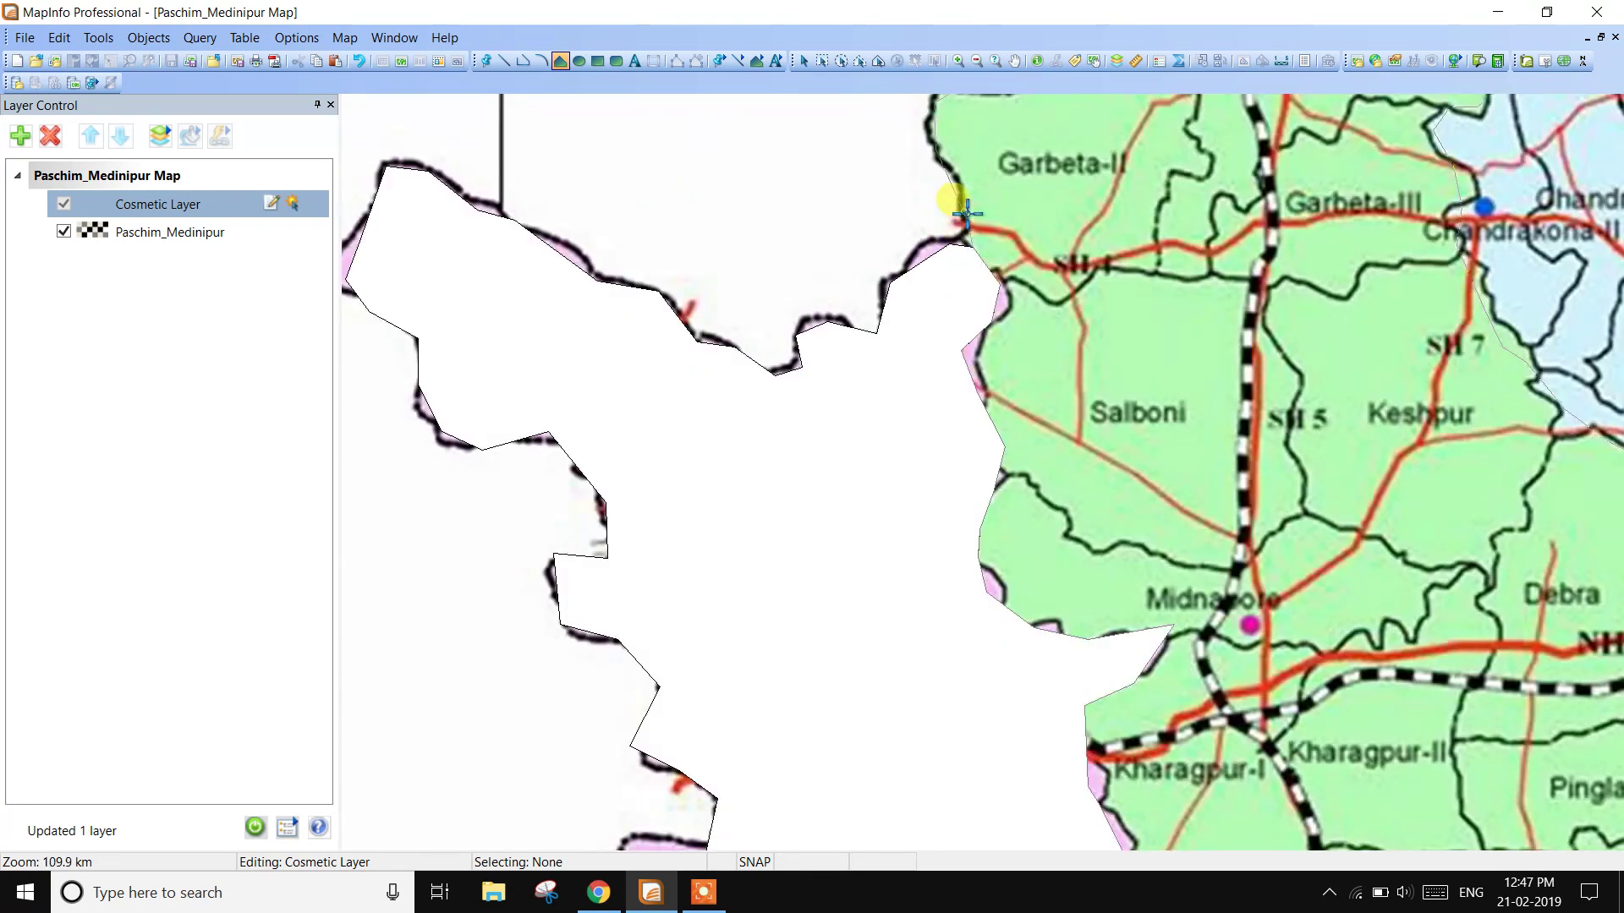
scroll(965, 207, down, 2)
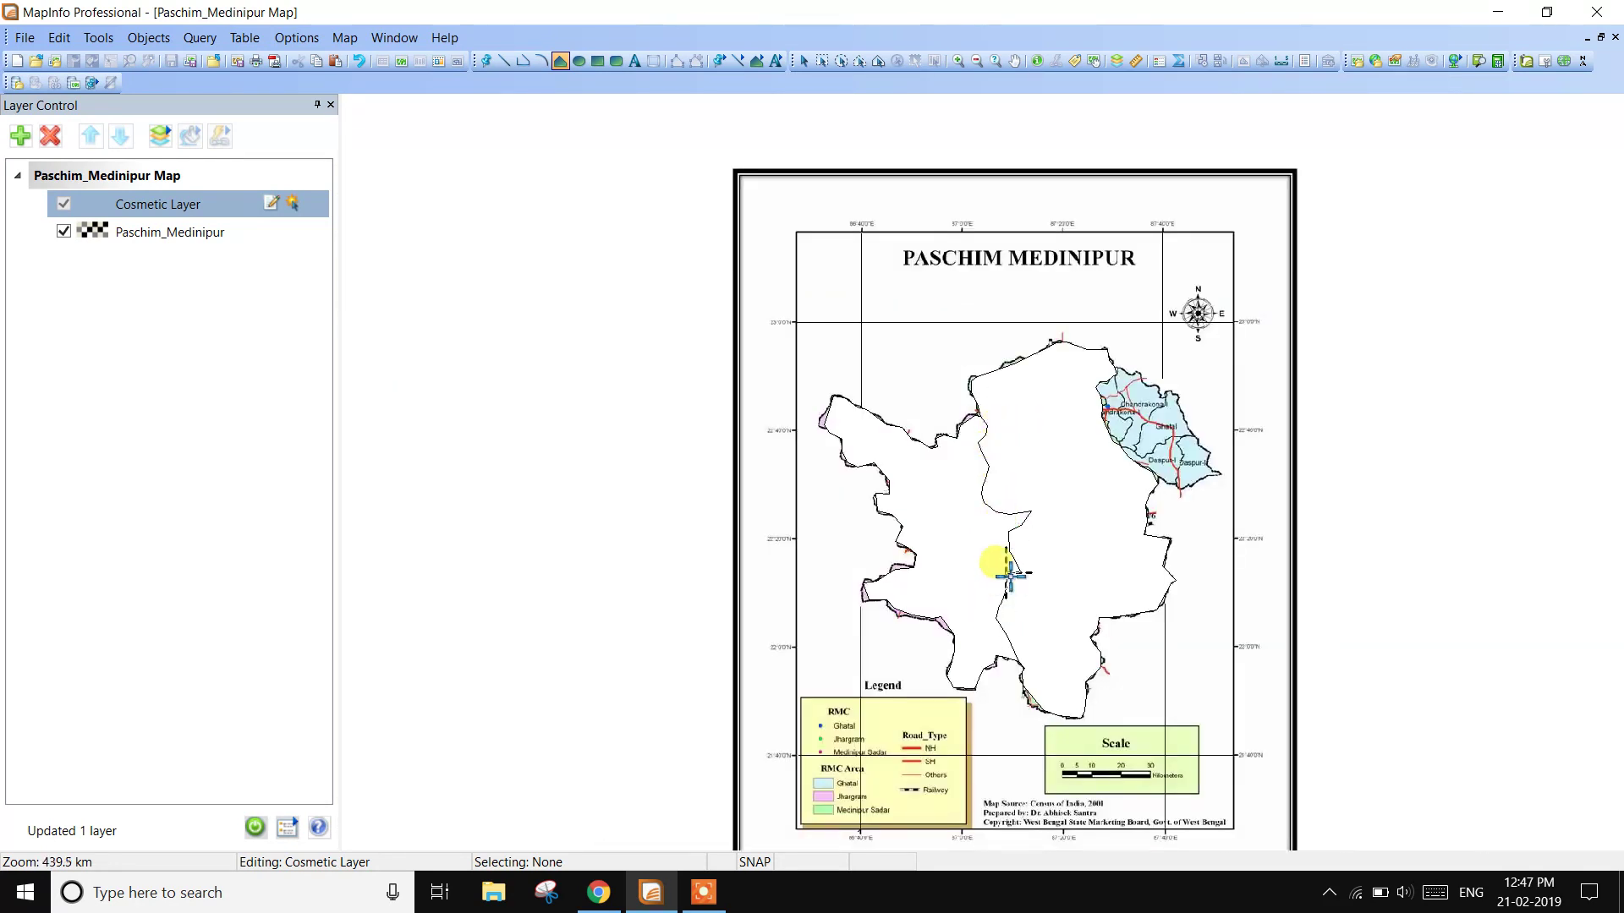
- Digitize the blue Ghatal area as a polygon along its outer border and the edge shared with the Medinipur Sadar polygon
scroll(1015, 524, up, 1)
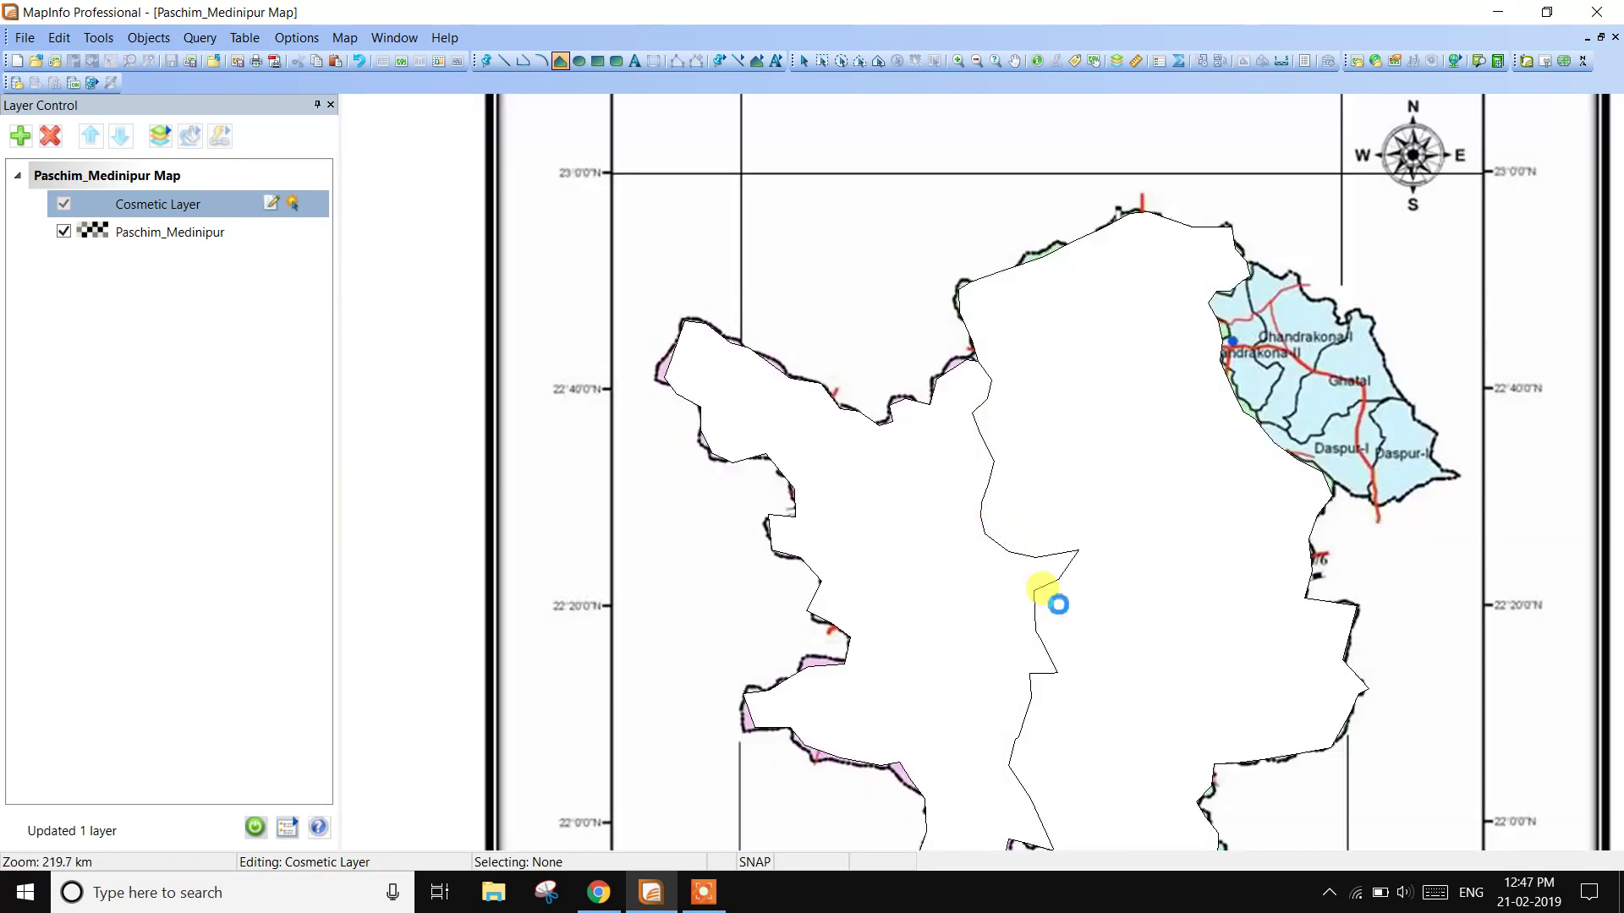
scroll(1055, 601, down, 1)
scroll(1033, 573, up, 1)
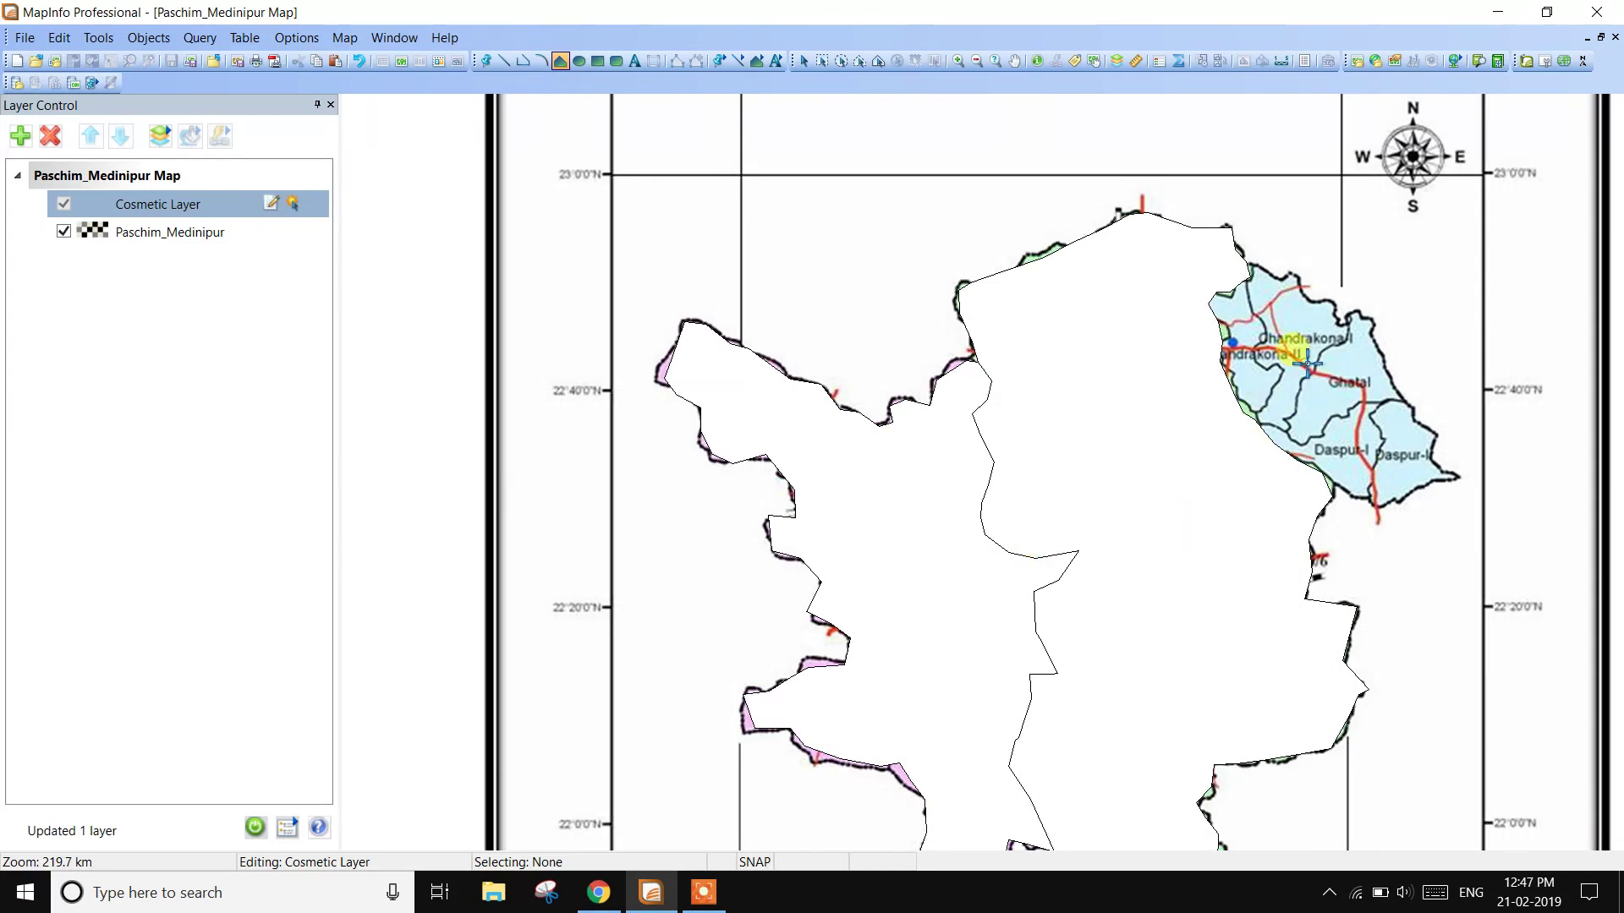
scroll(1294, 334, up, 1)
scroll(1358, 394, down, 1)
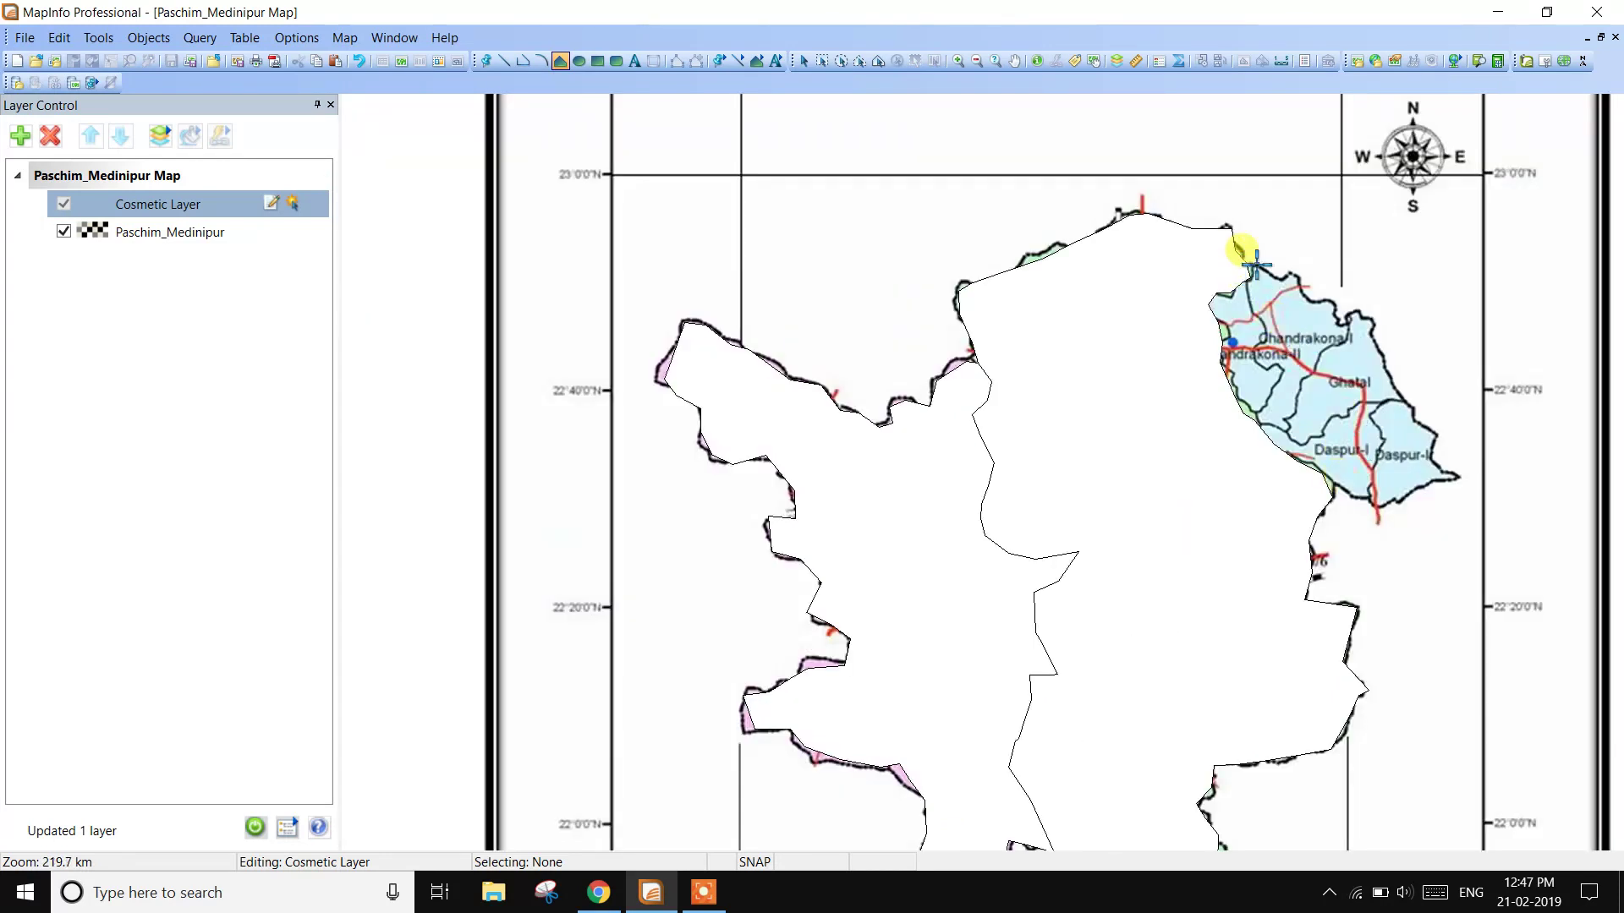
scroll(1248, 253, up, 1)
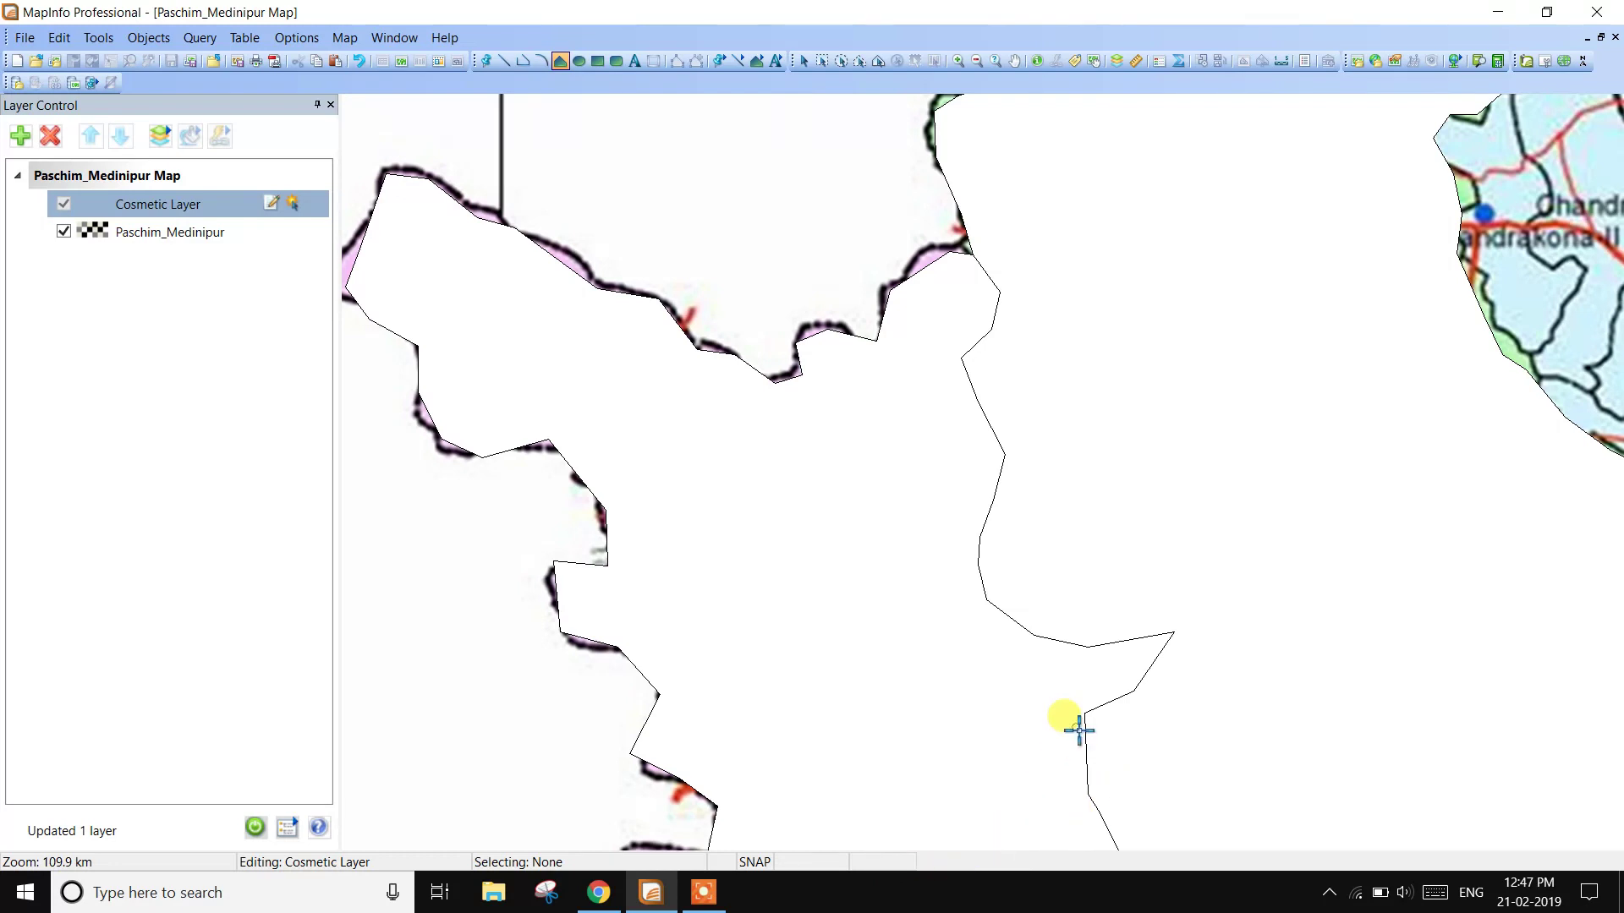
scroll(1076, 729, down, 2)
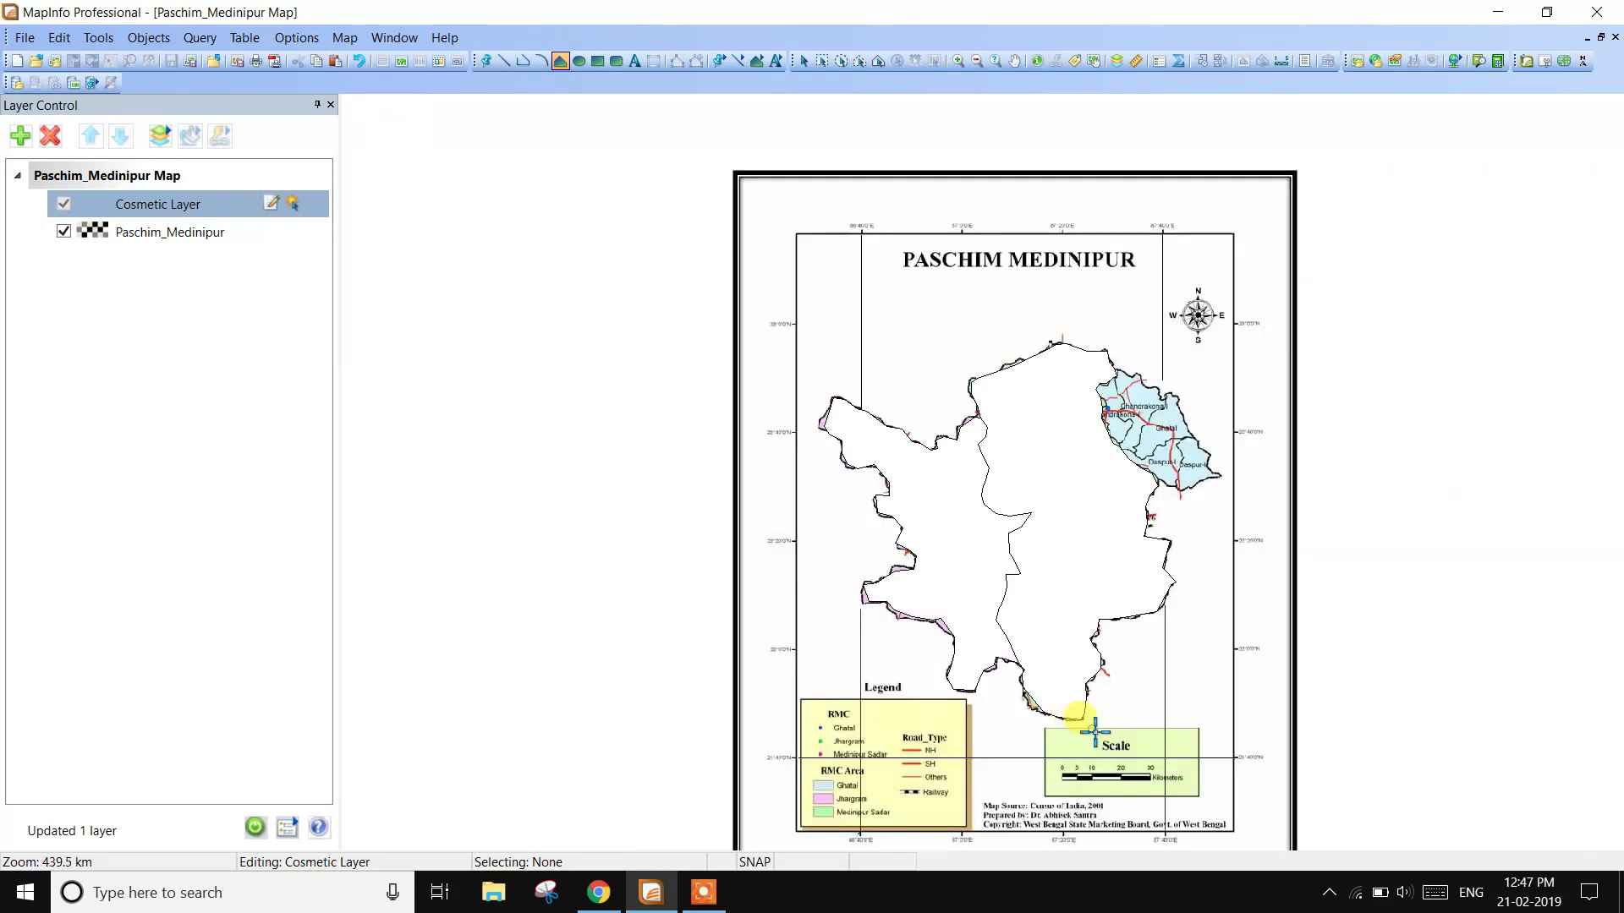
scroll(1049, 474, up, 2)
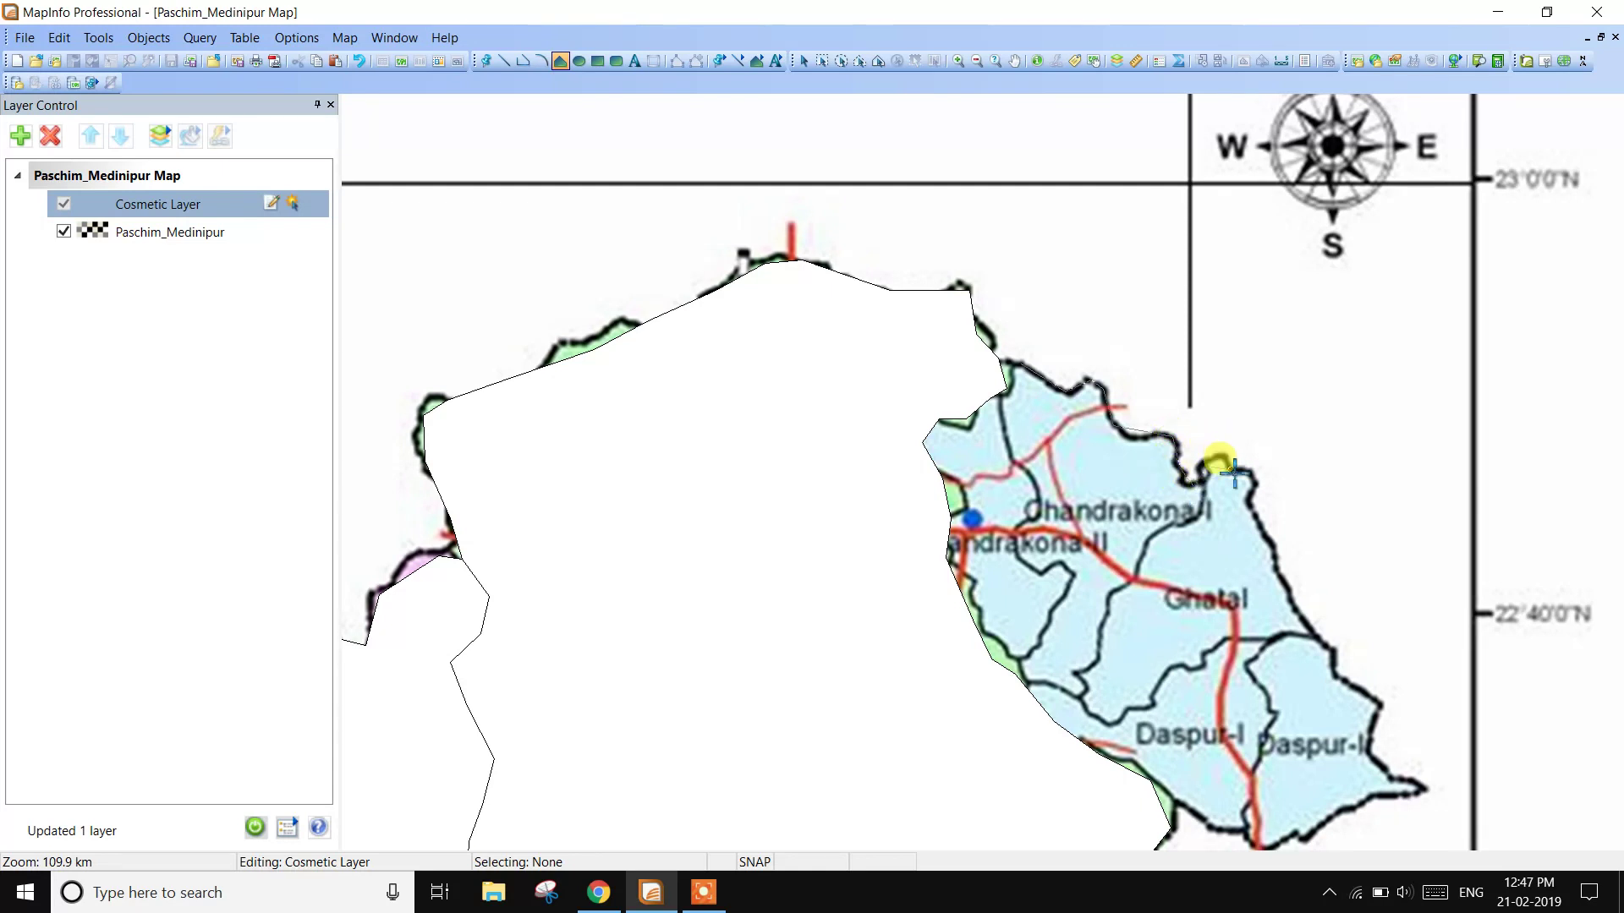
click(1262, 488)
click(1261, 512)
click(1277, 565)
click(1307, 637)
click(1335, 654)
click(1371, 700)
click(1382, 750)
click(1410, 779)
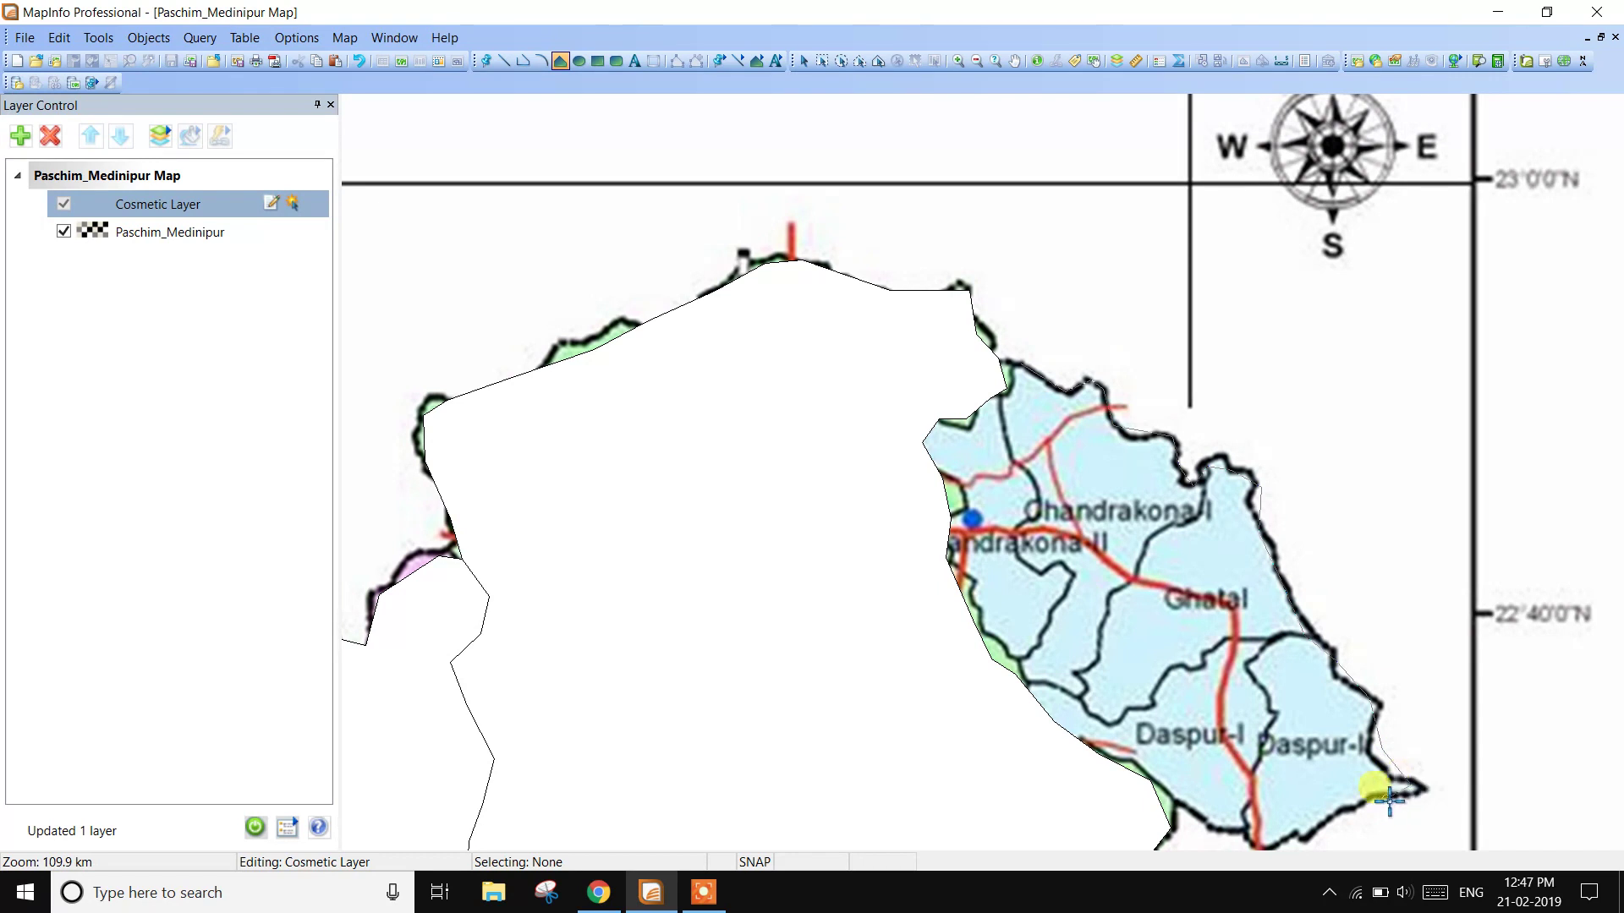
click(1259, 833)
key(s)
click(1168, 830)
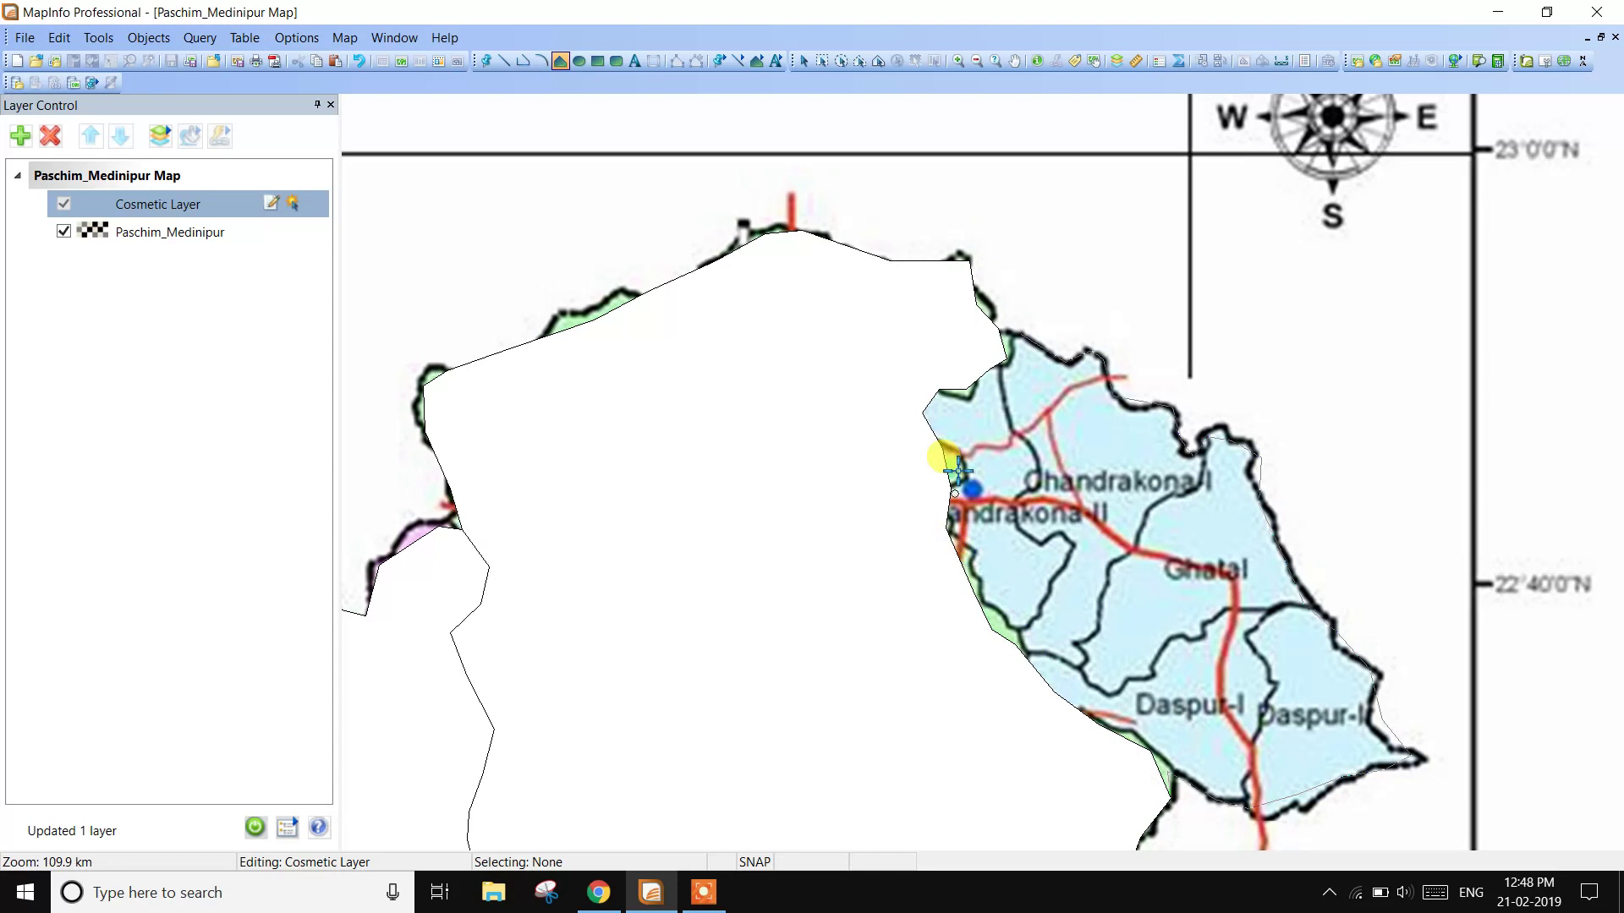
double_click(1024, 334)
scroll(1051, 569, down, 3)
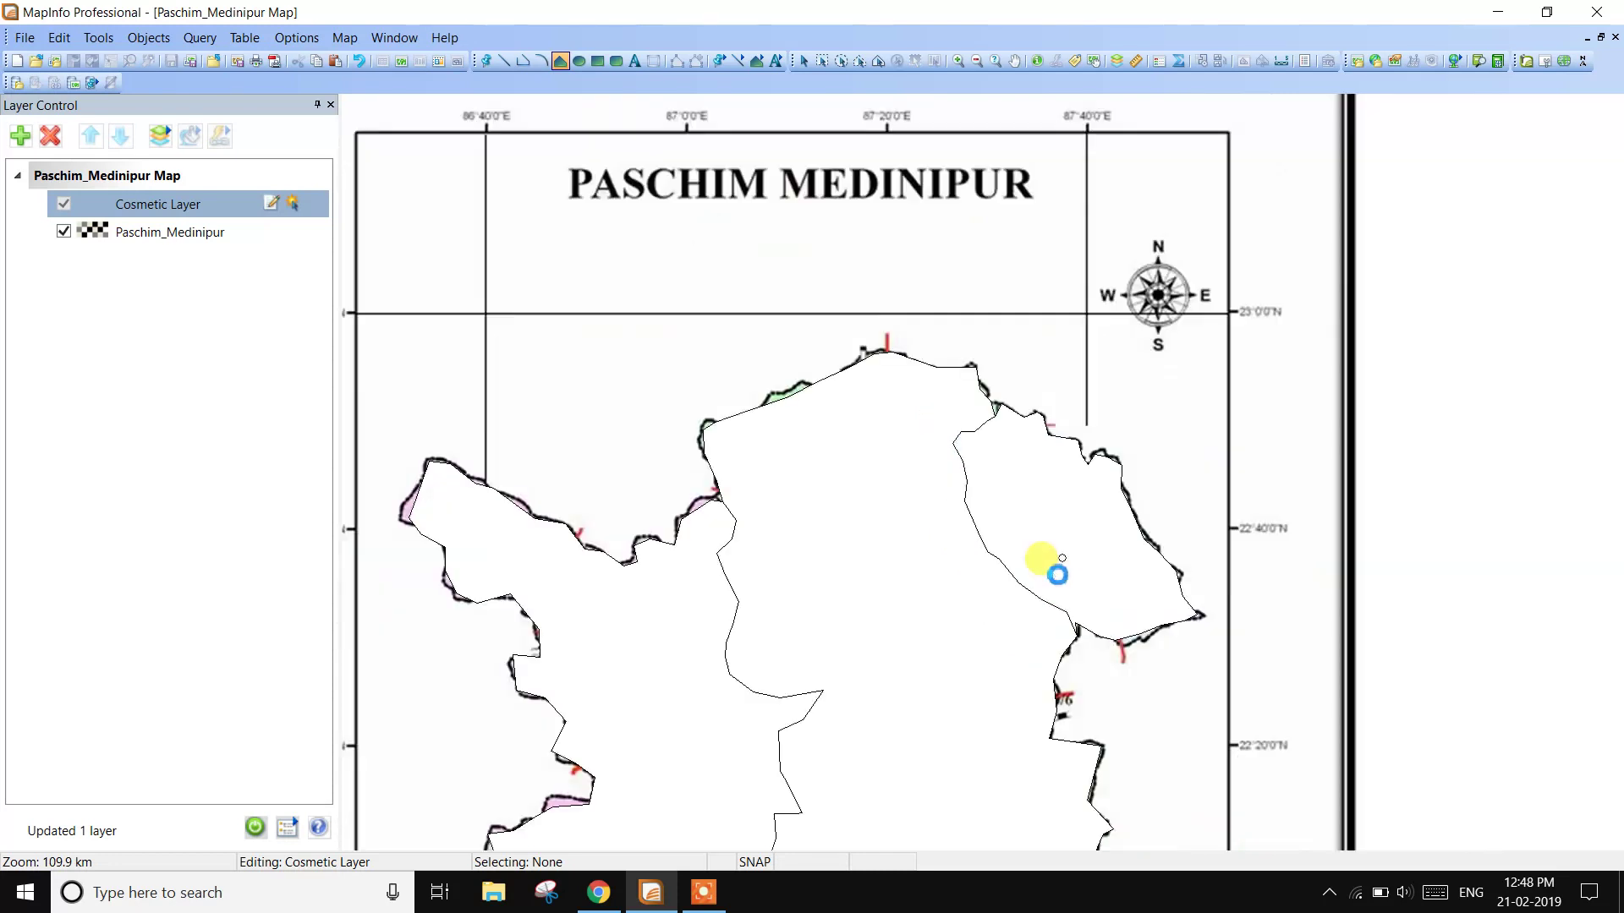
scroll(985, 476, up, 1)
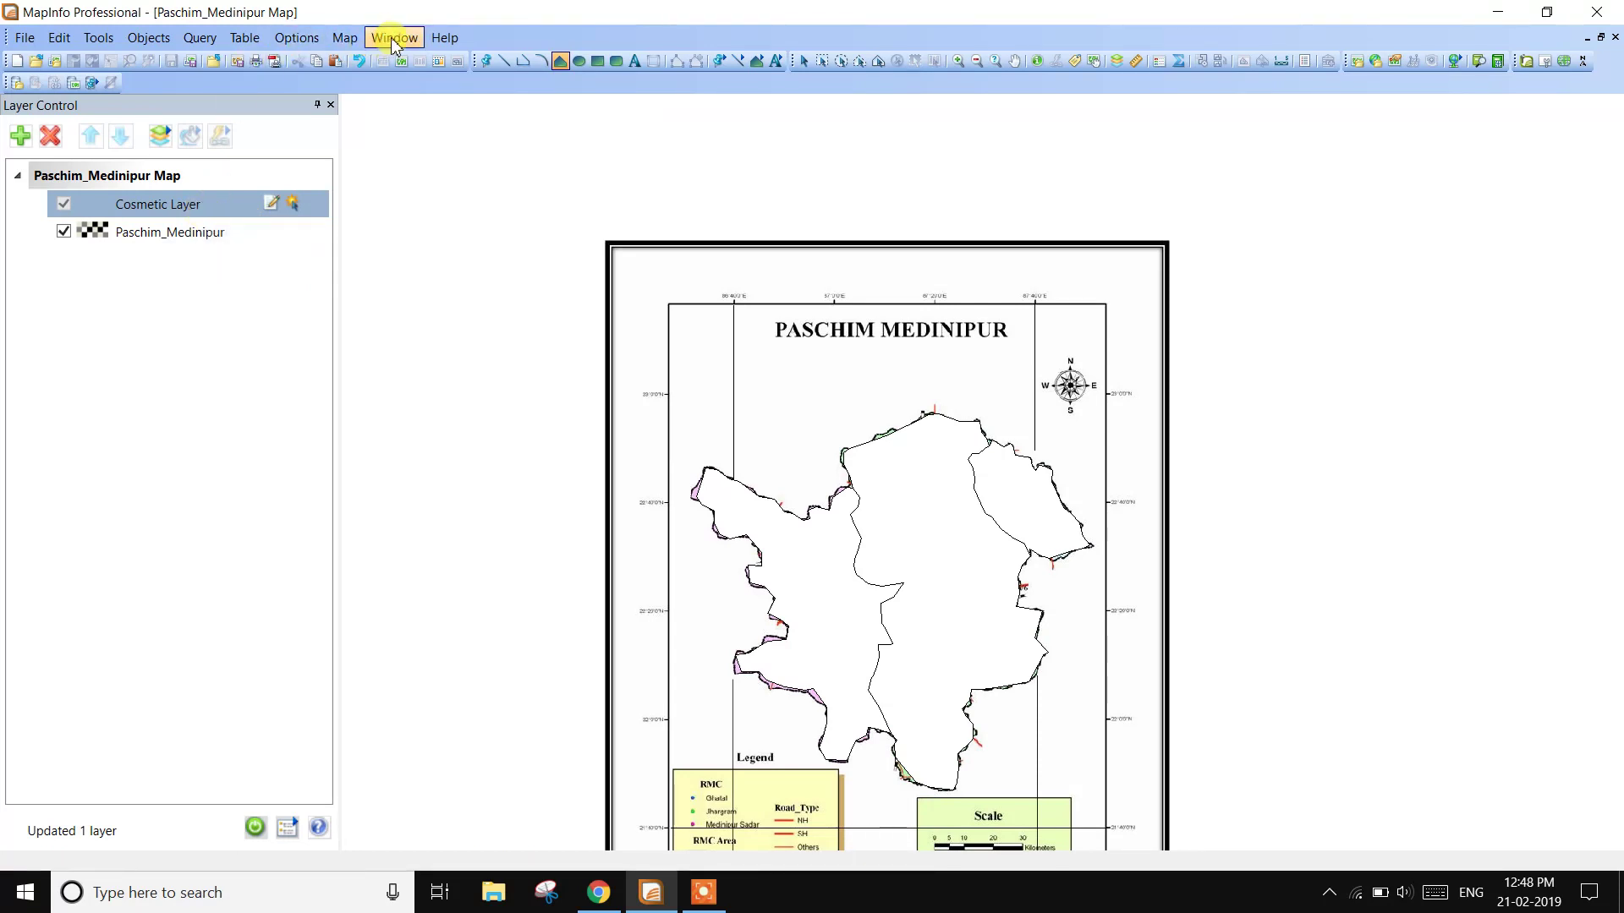
- Save the cosmetic objects as a MapInfo table named digitization6 in the REMOTE SENSING AND GIS folder
click(347, 39)
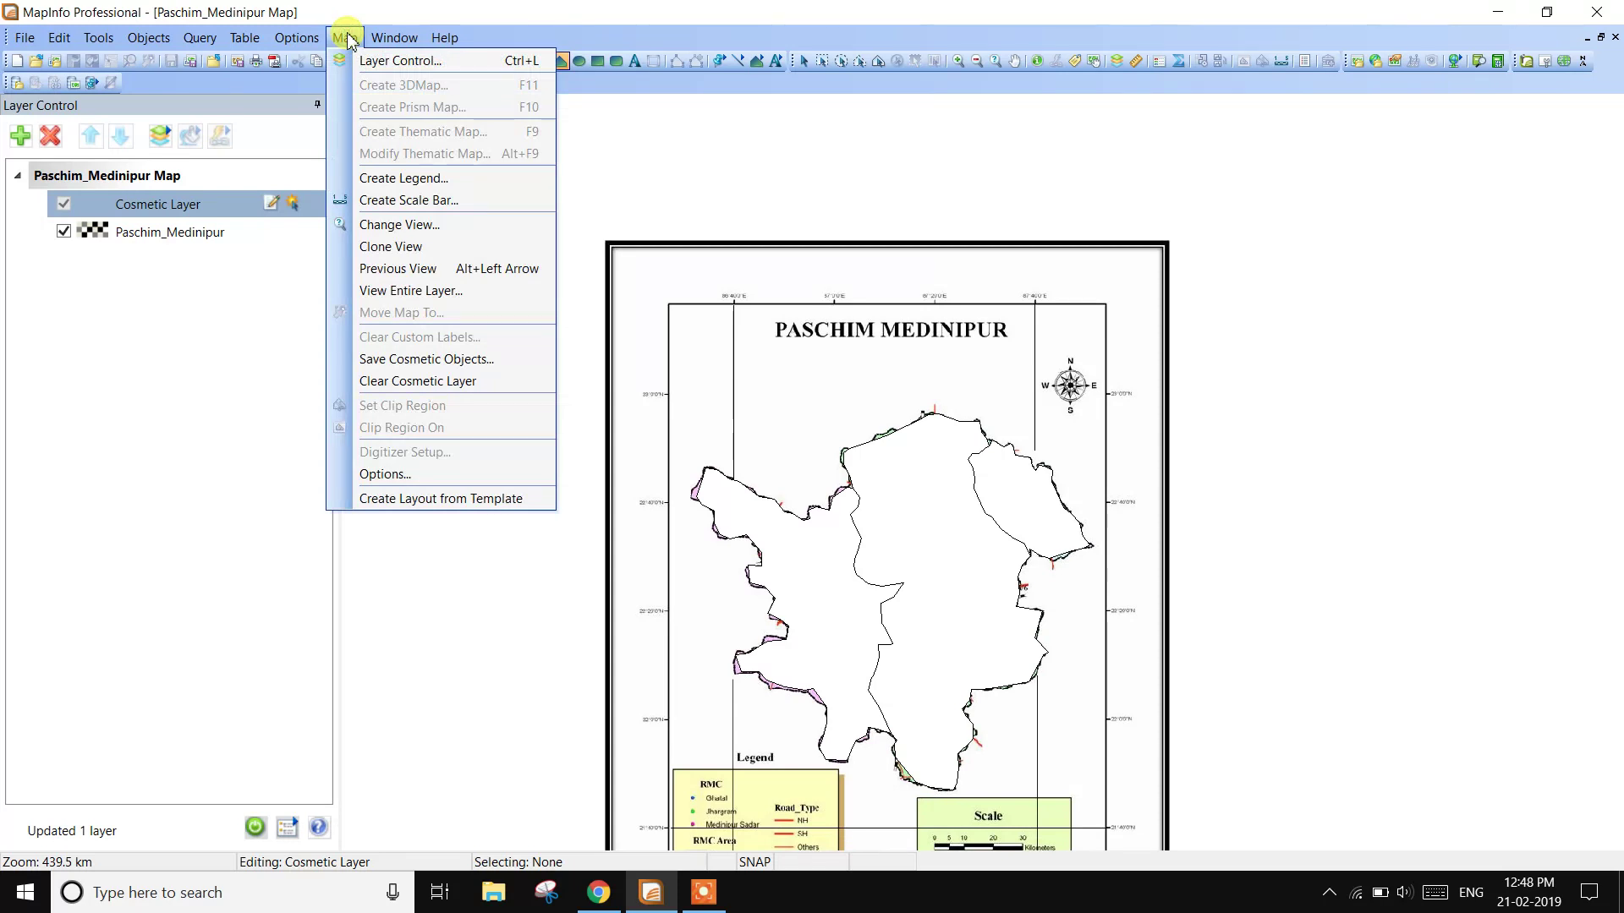
click(434, 364)
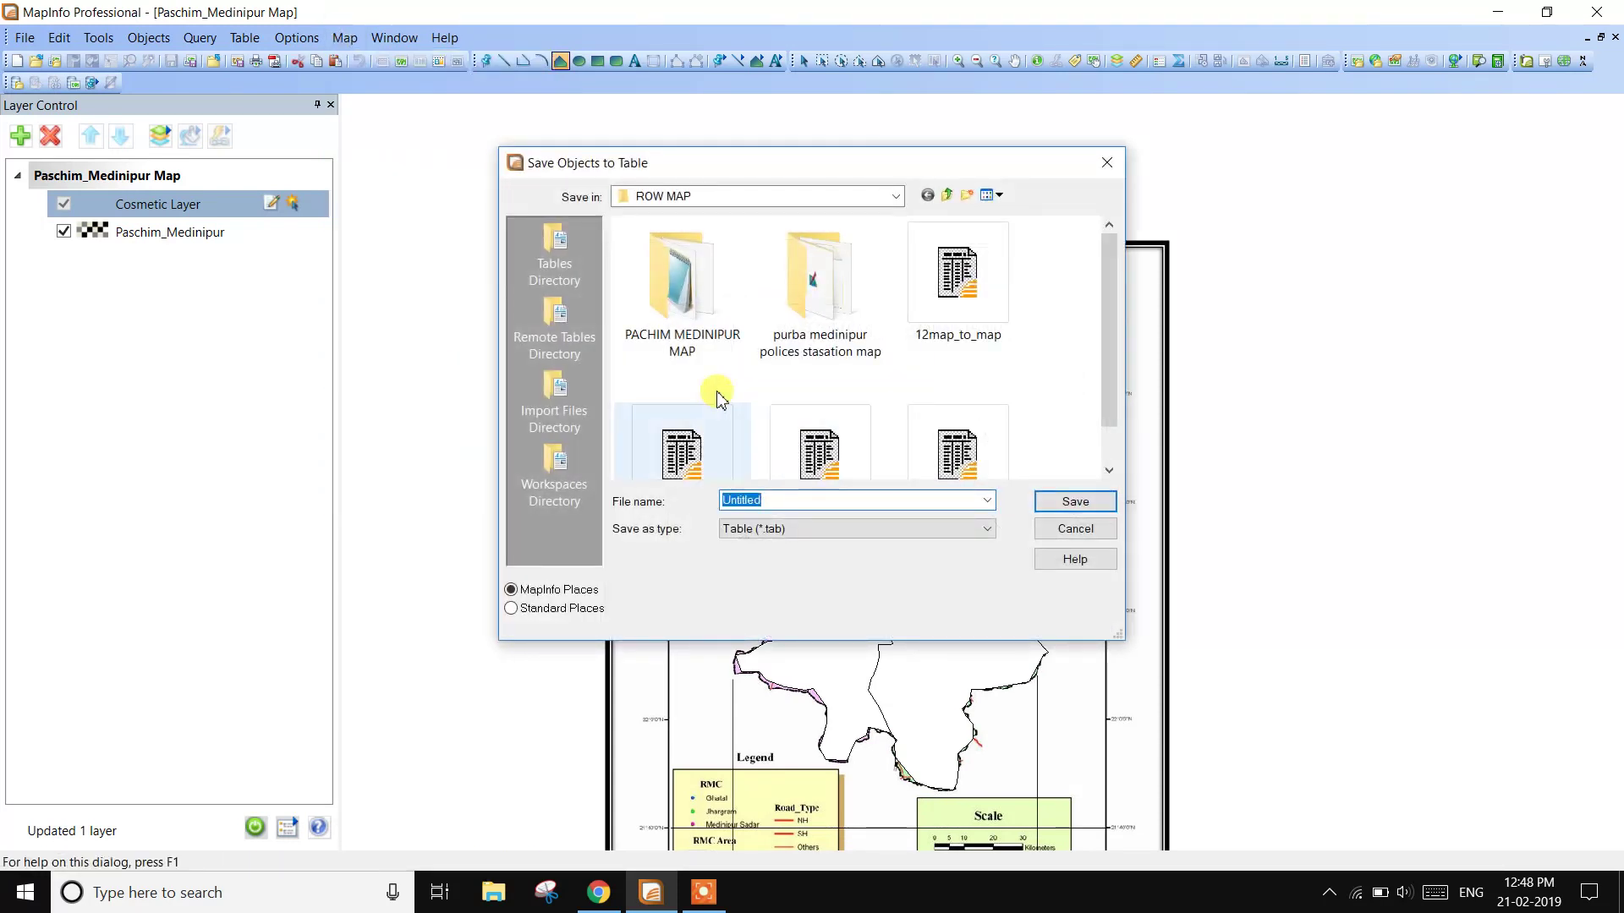
click(895, 197)
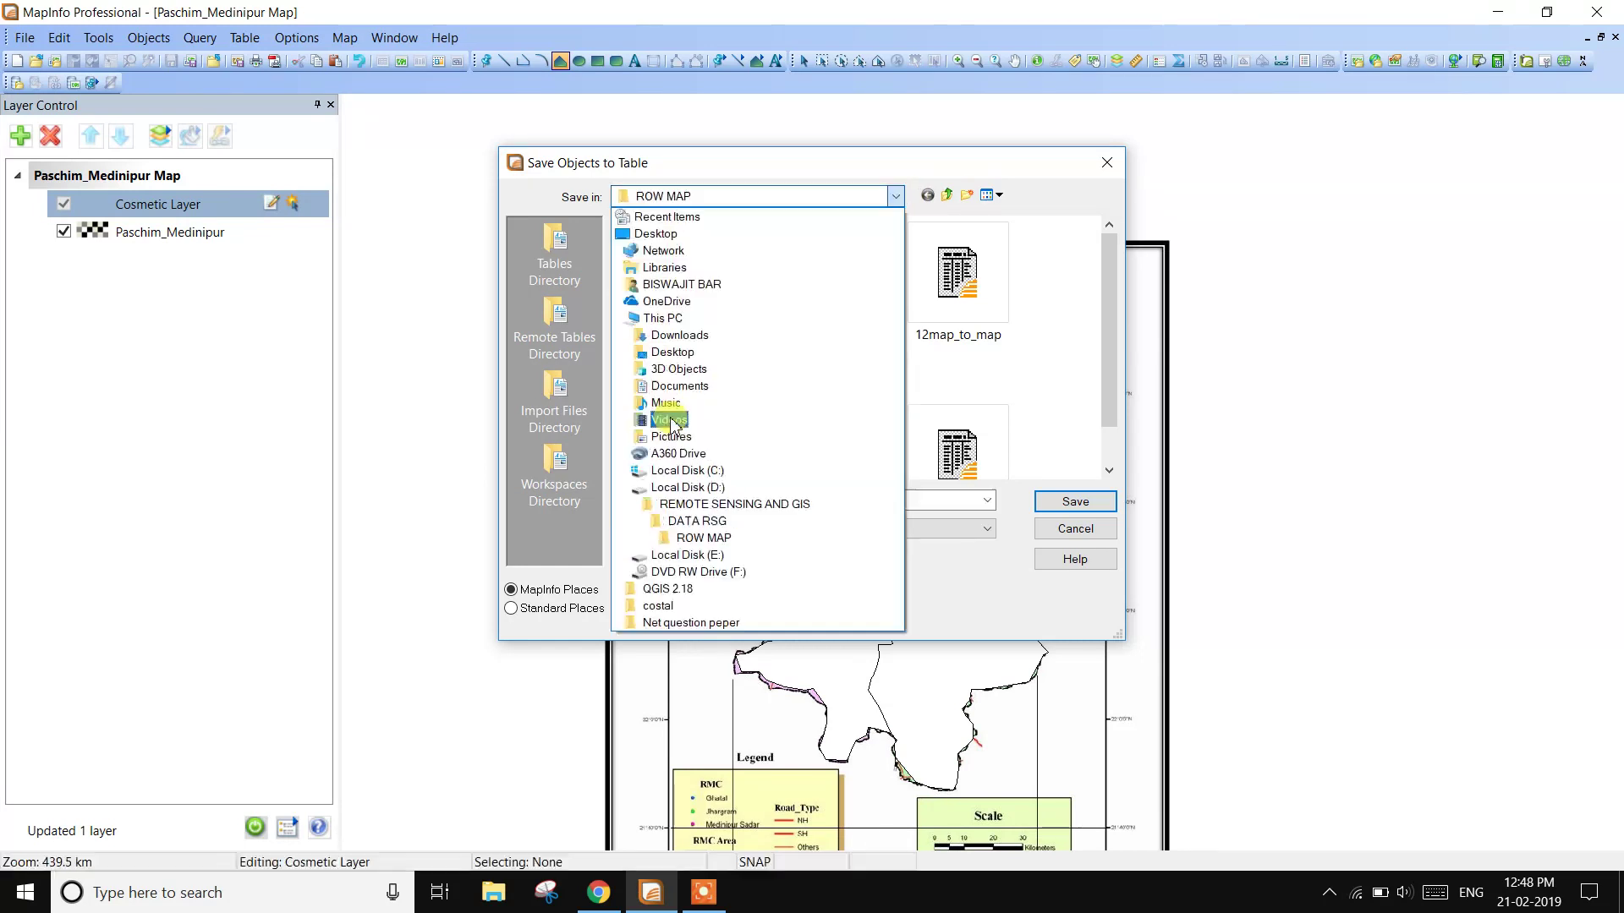
click(701, 504)
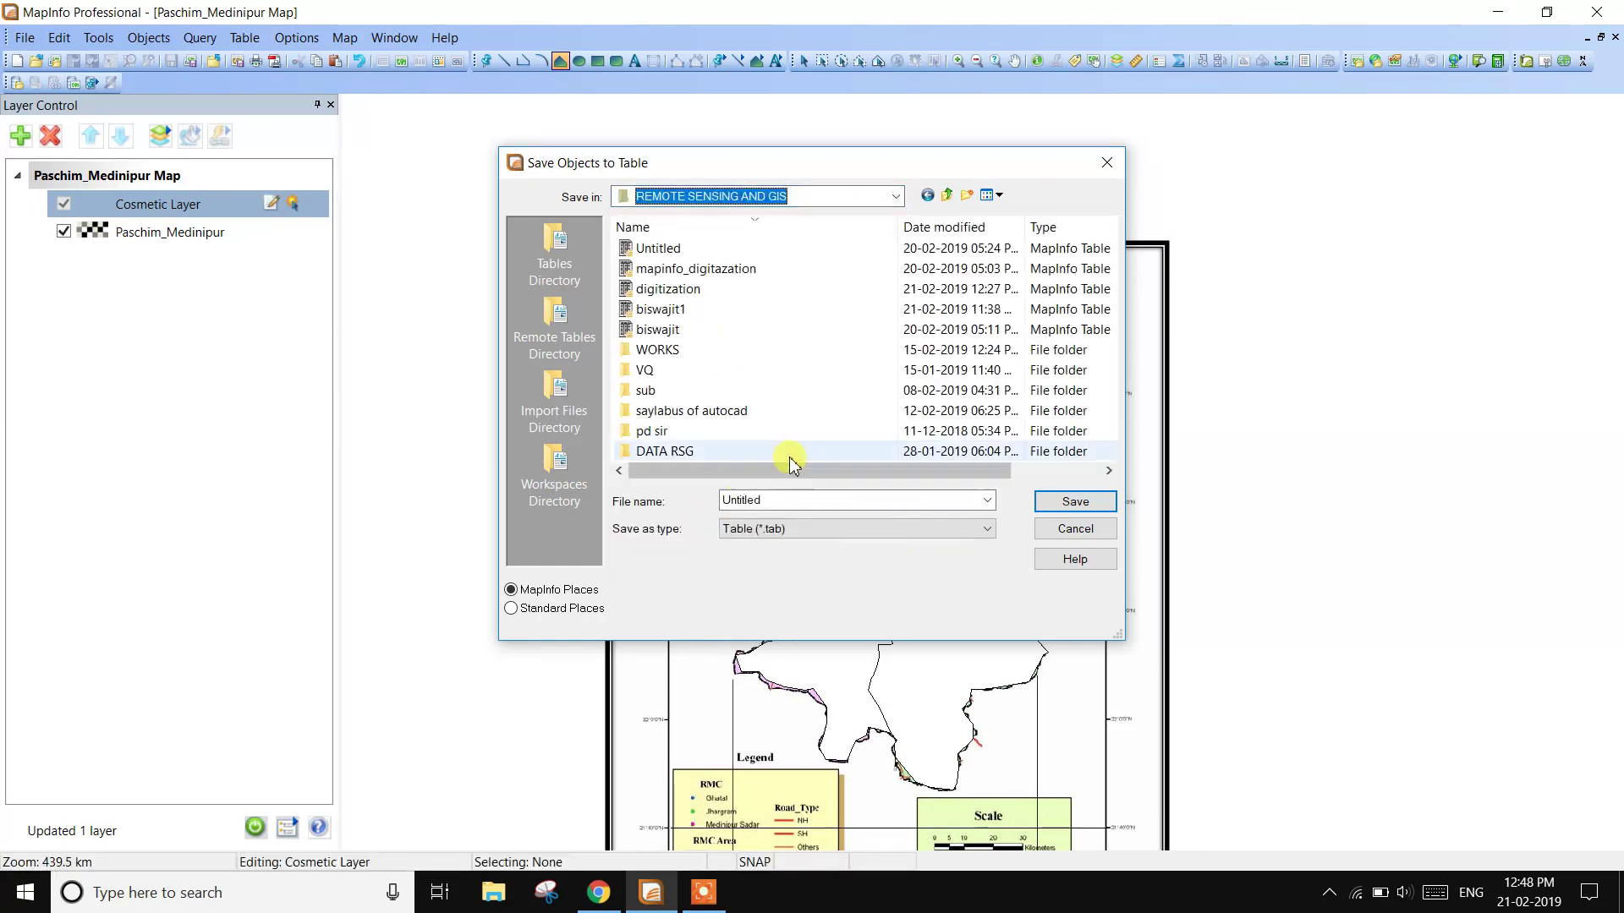
double_click(786, 499)
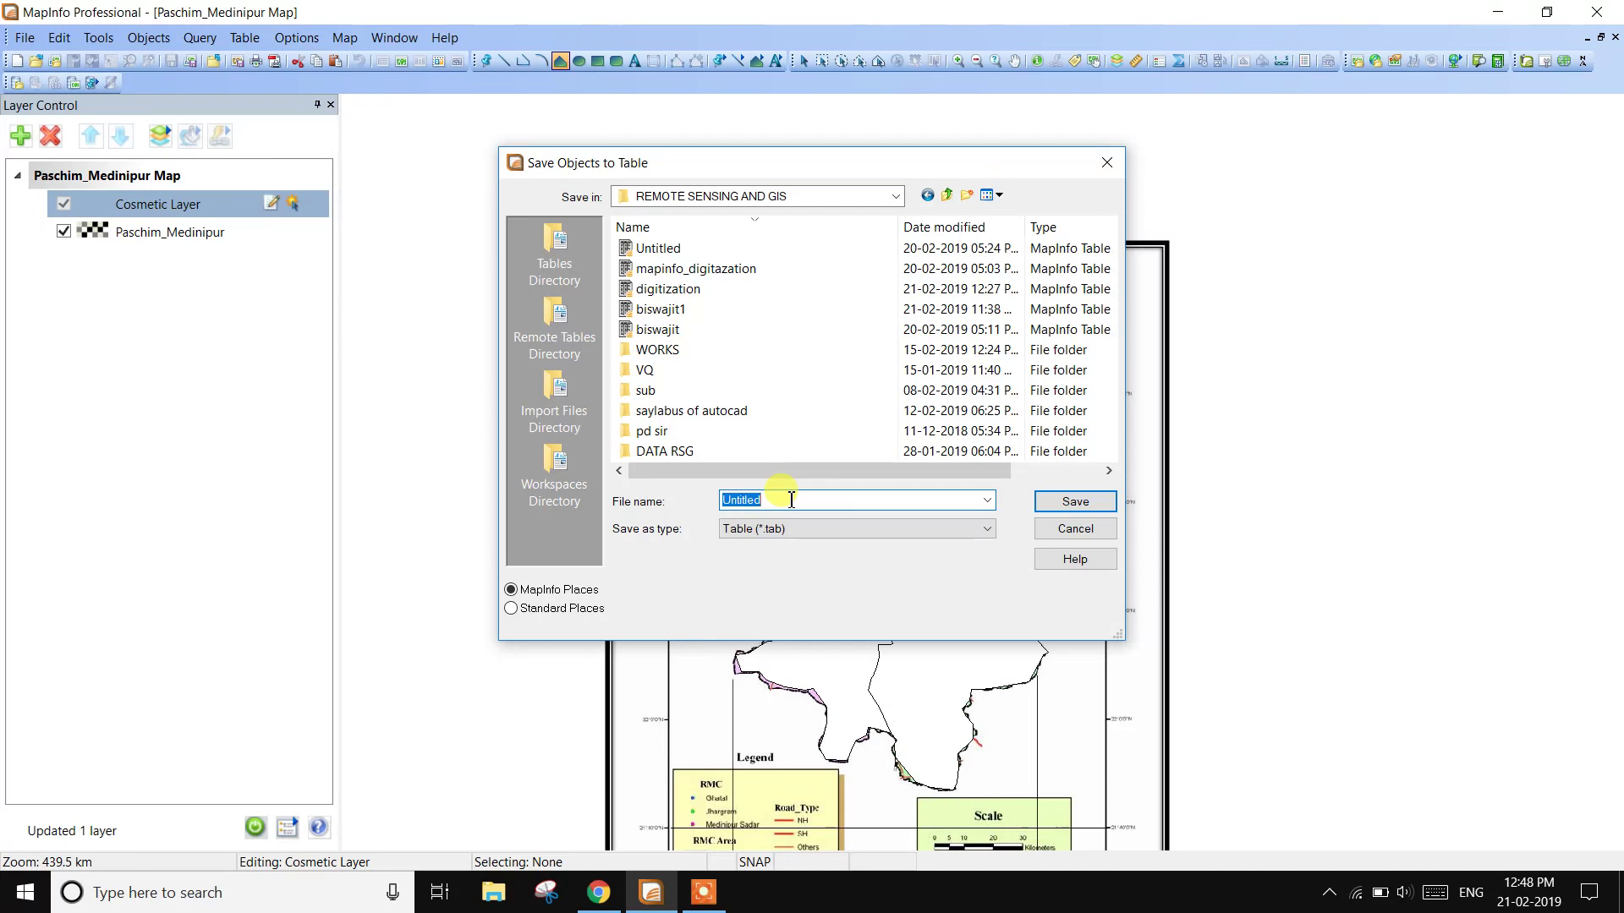
text(digitiza)
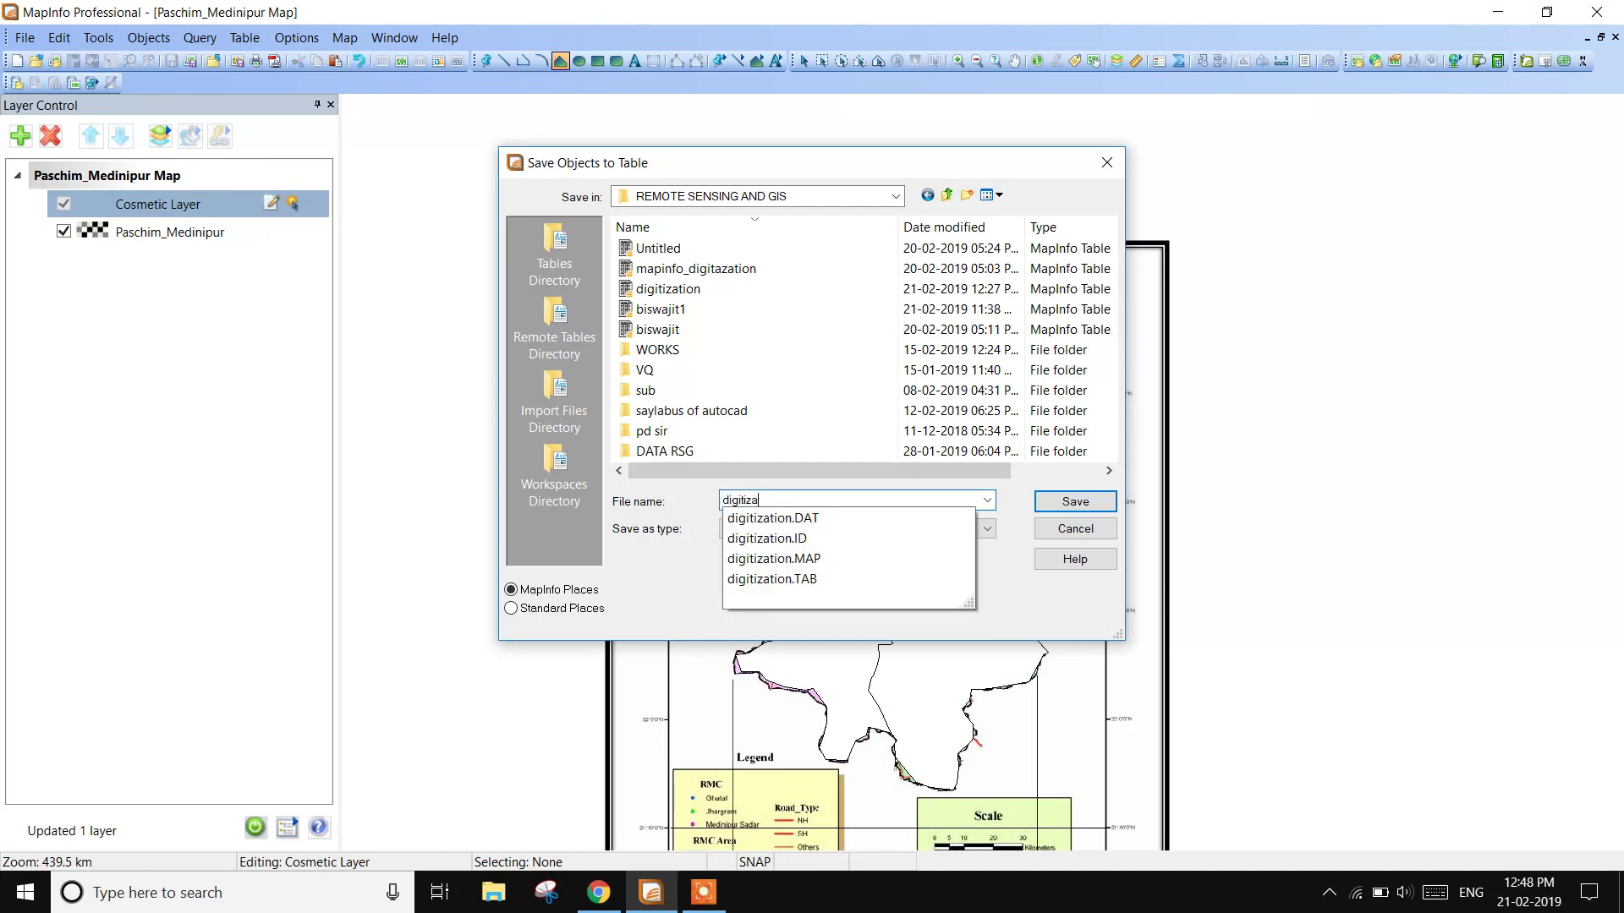
text(tion6)
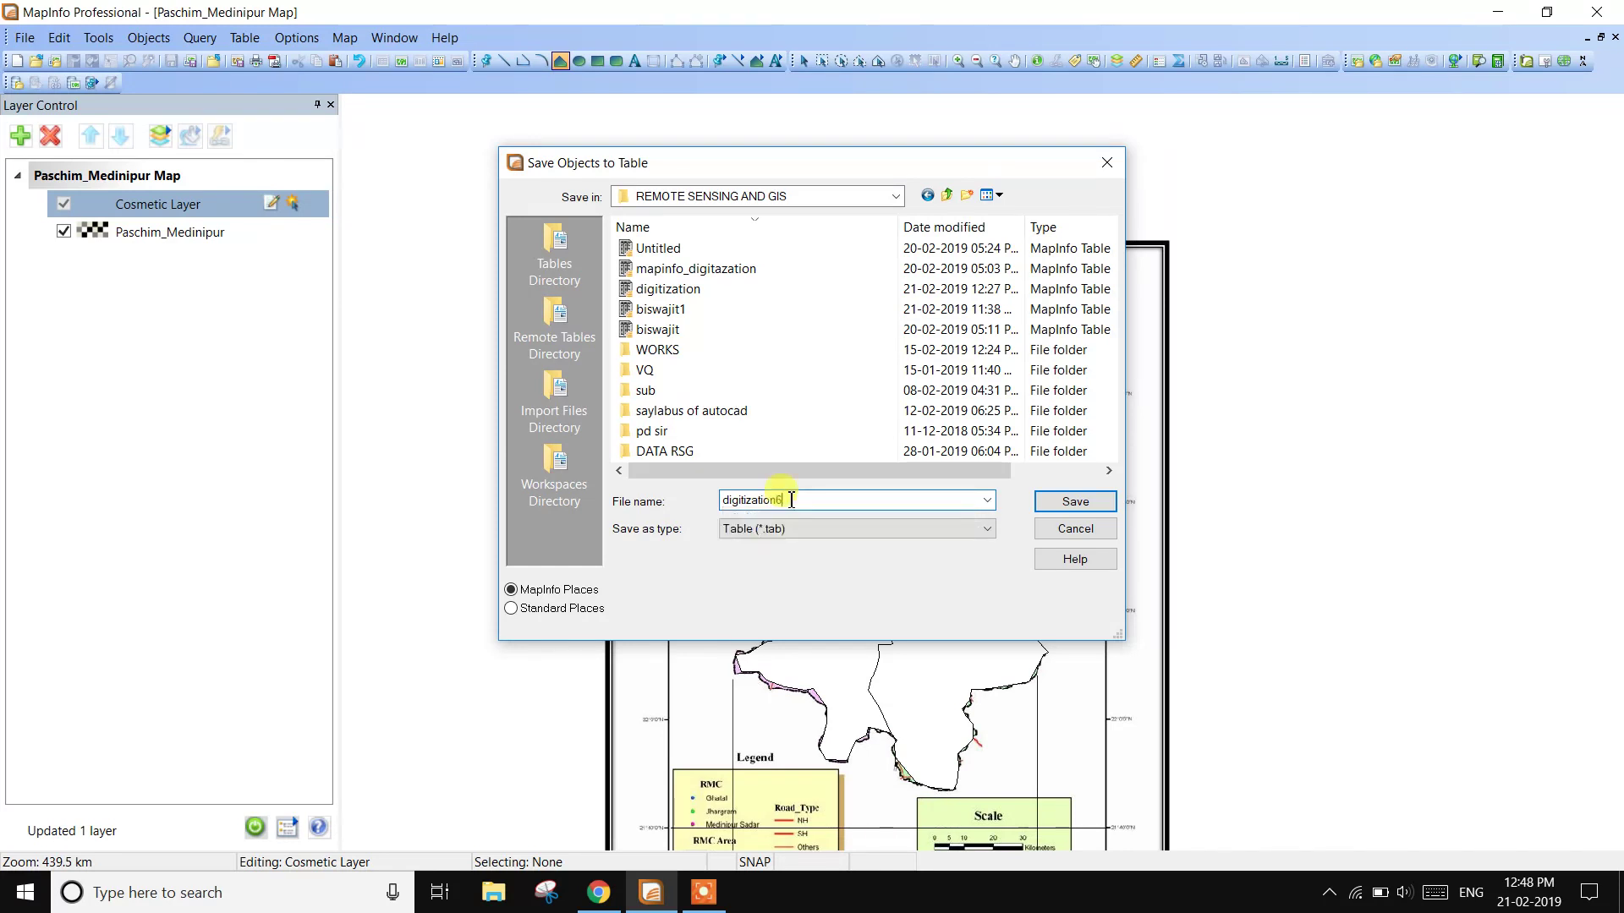
click(1074, 505)
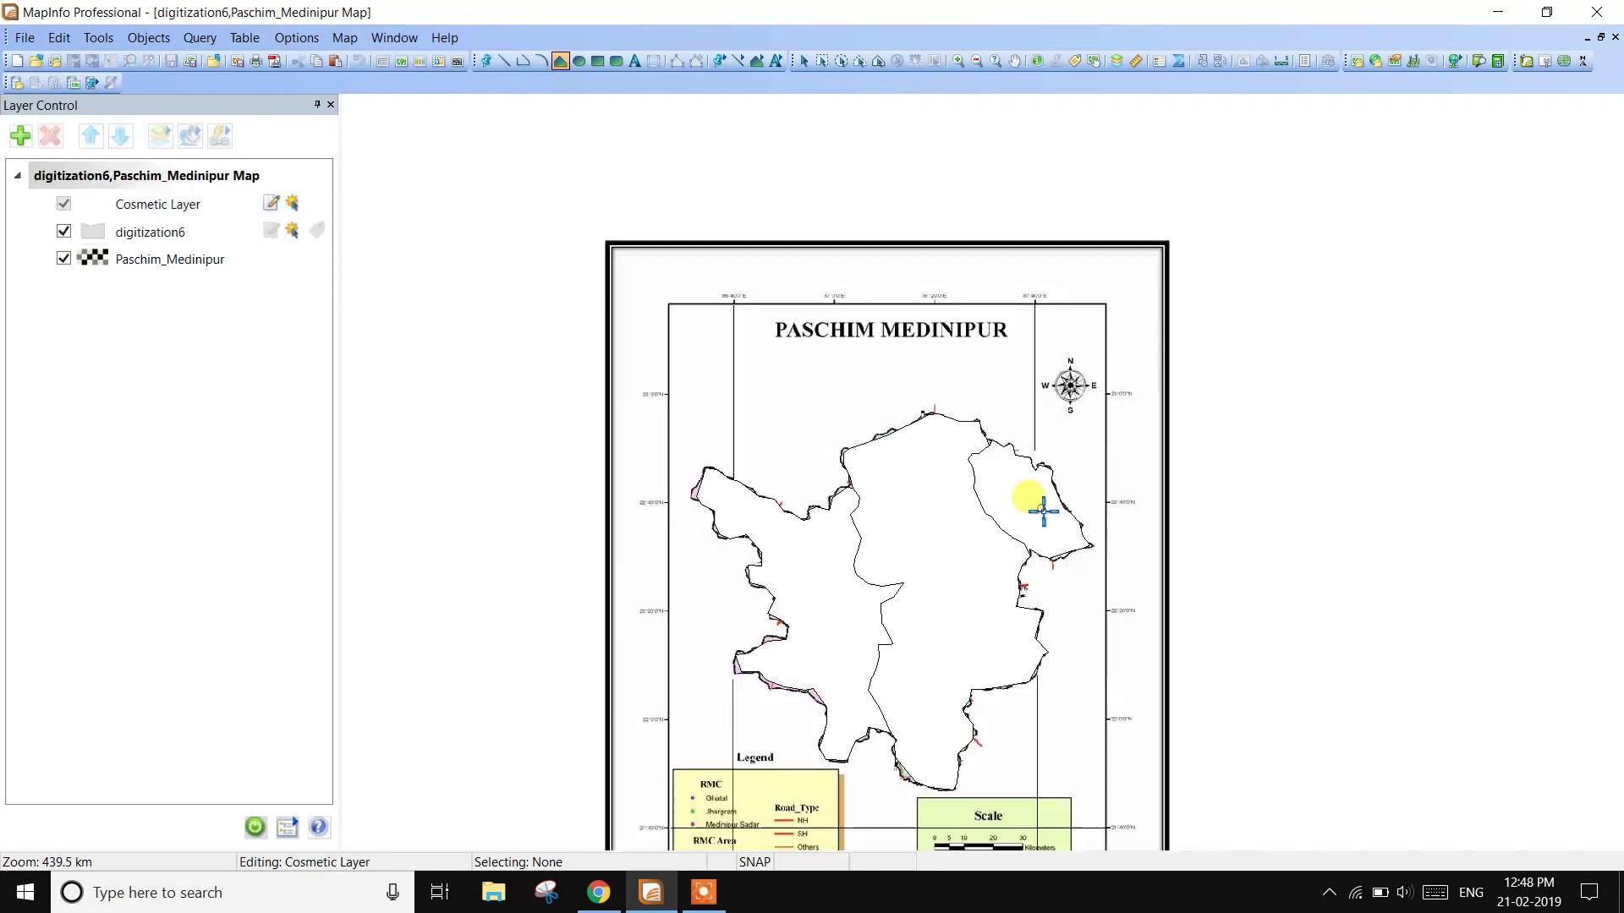
scroll(979, 542, down, 1)
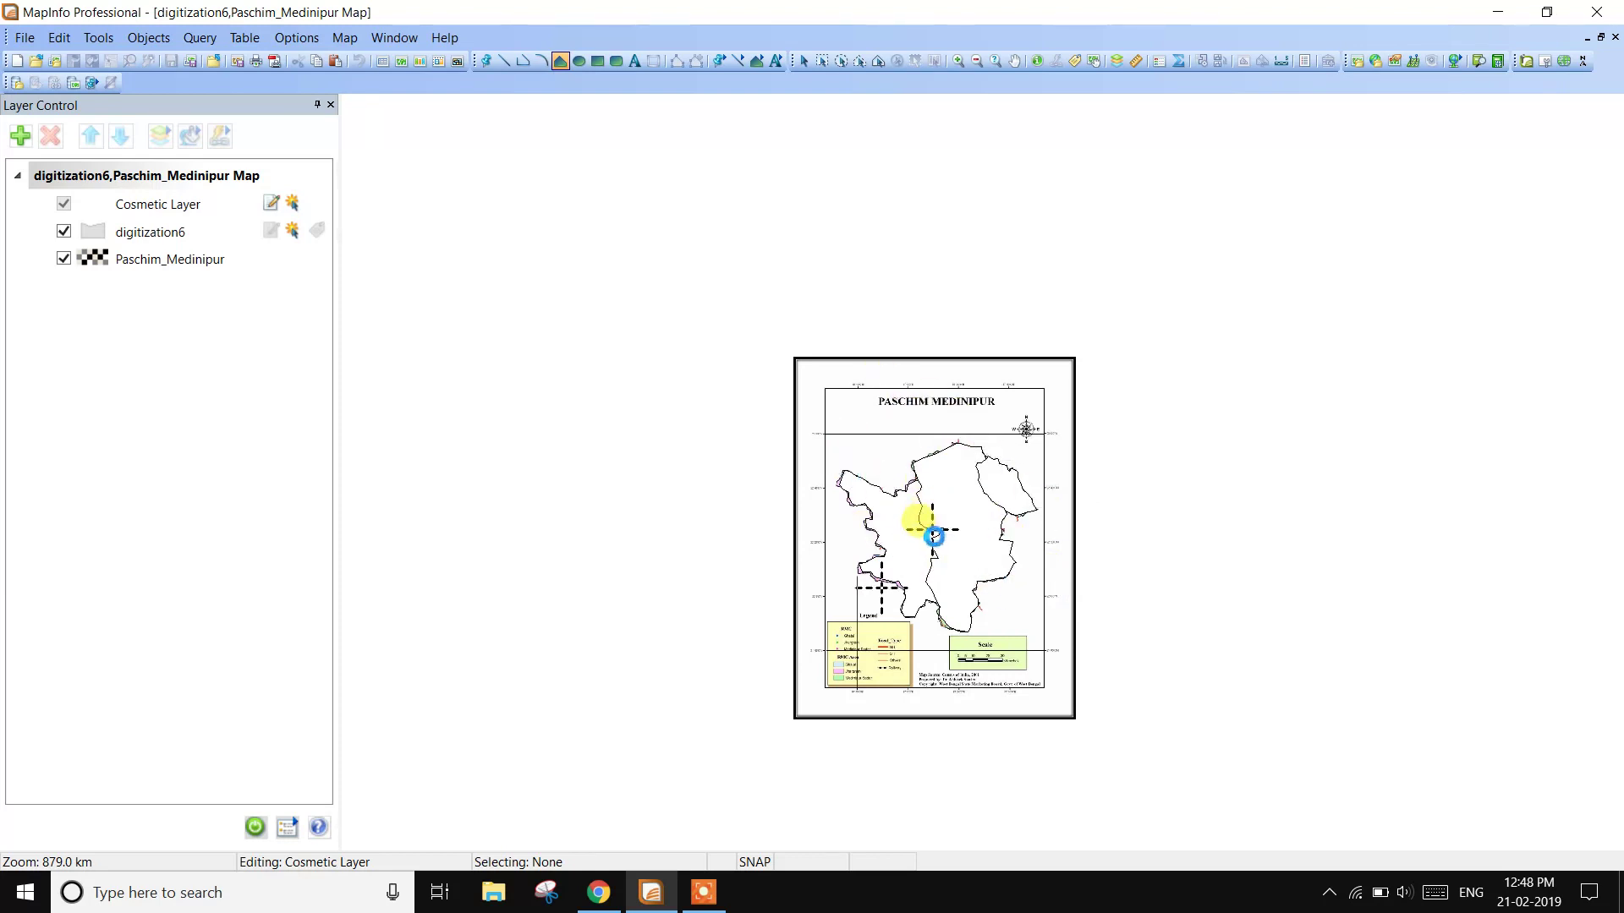
scroll(935, 524, up, 1)
scroll(931, 565, down, 1)
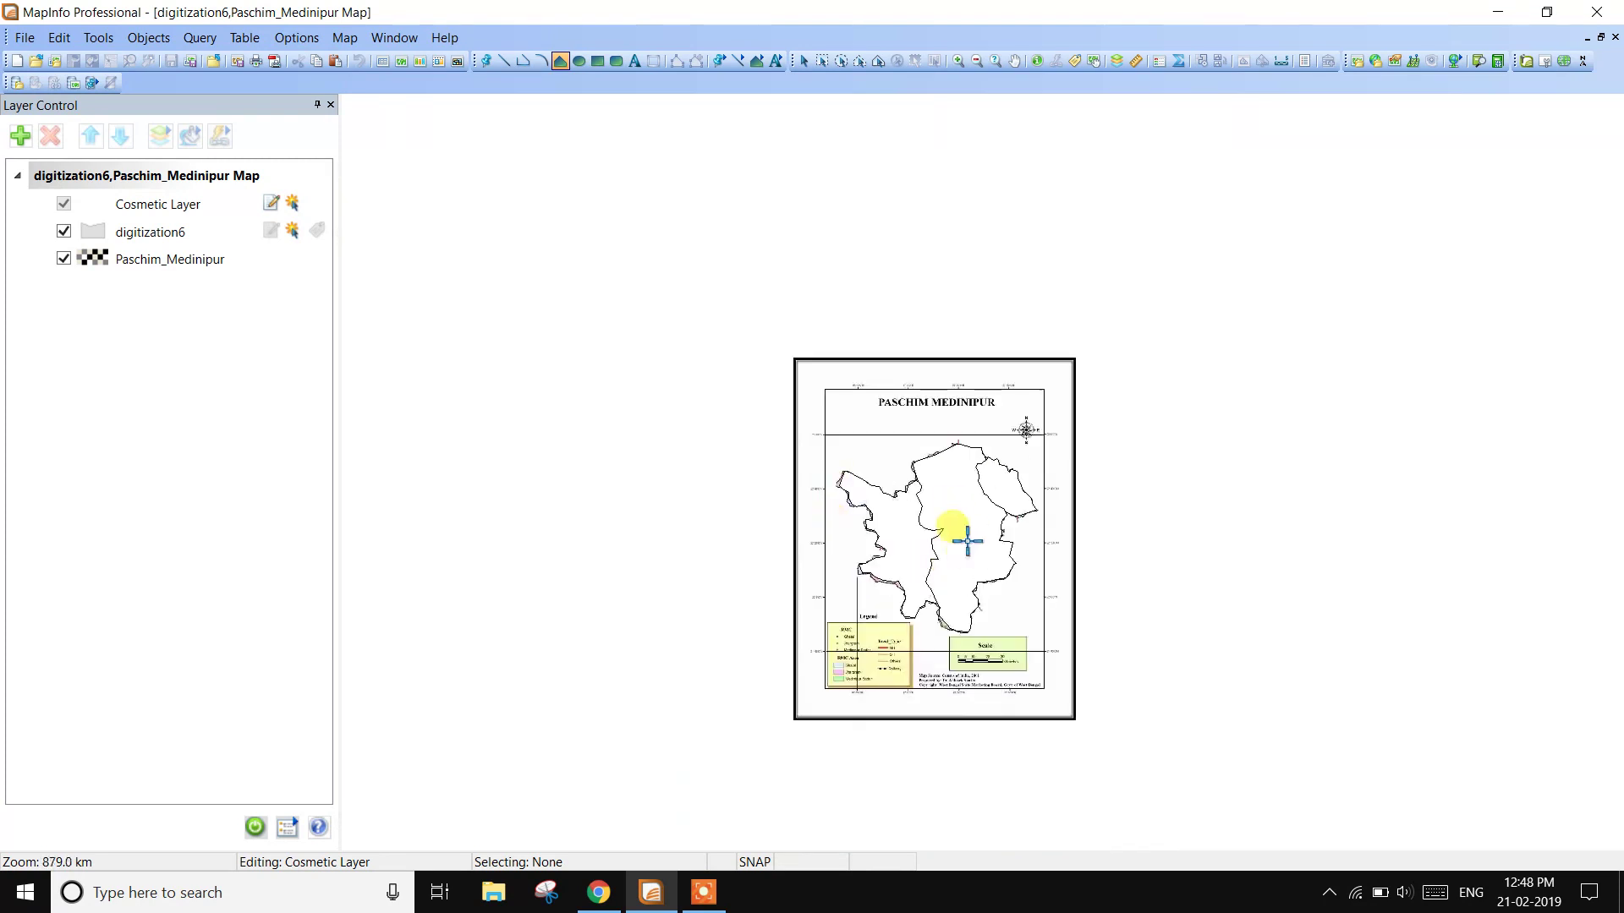
- Show the digitization6 table in a browser window and tile it side by side with the map
click(393, 39)
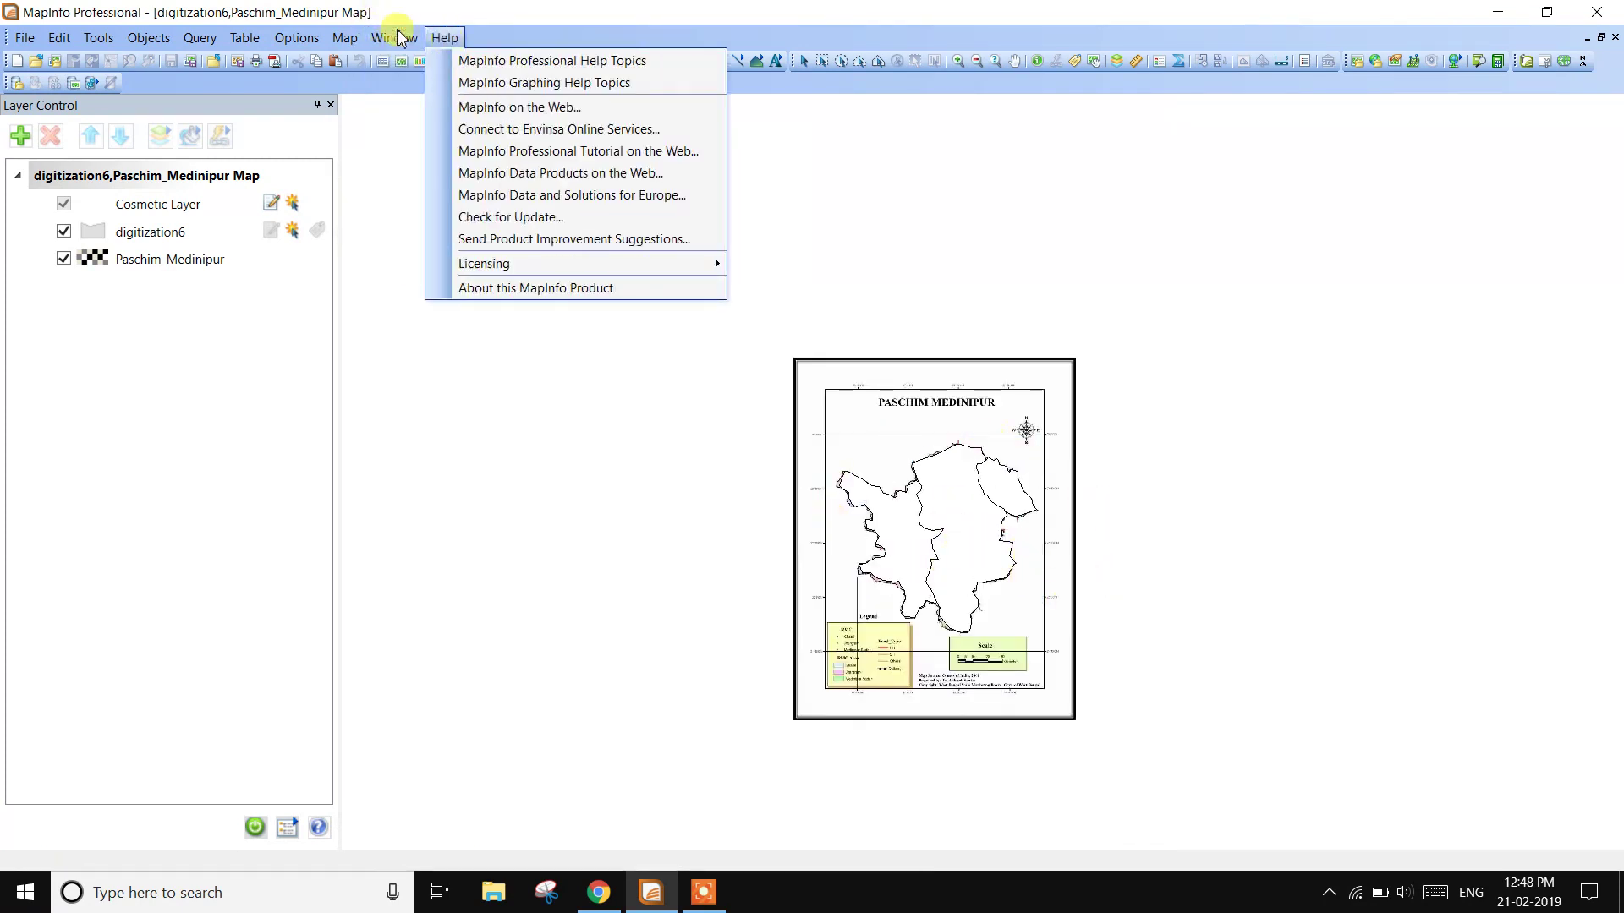
click(403, 60)
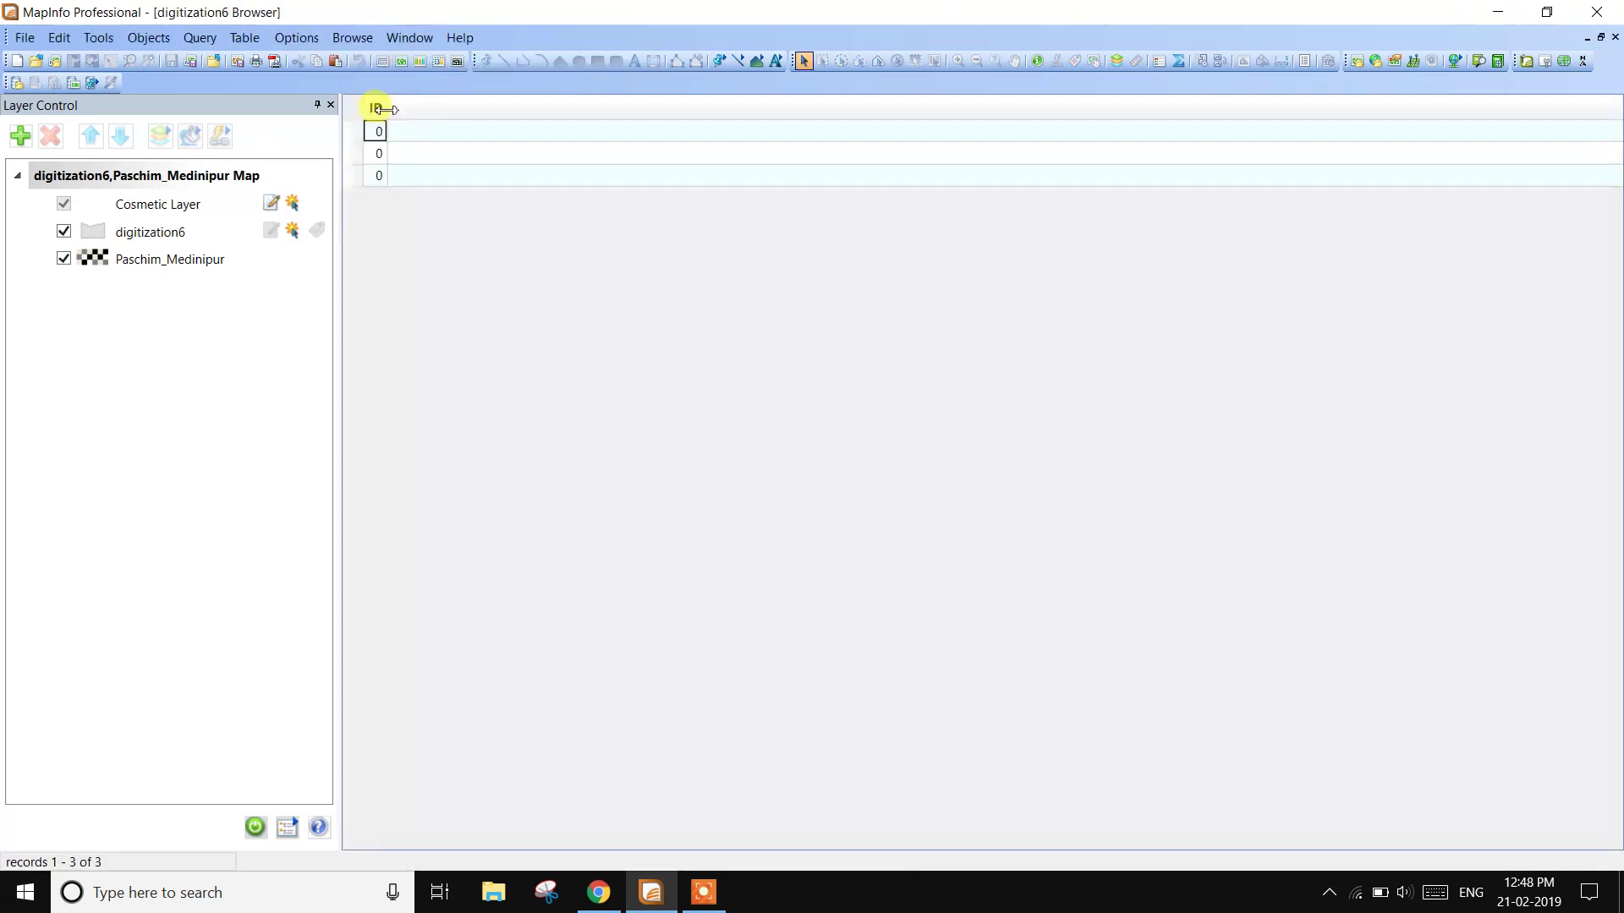
click(406, 40)
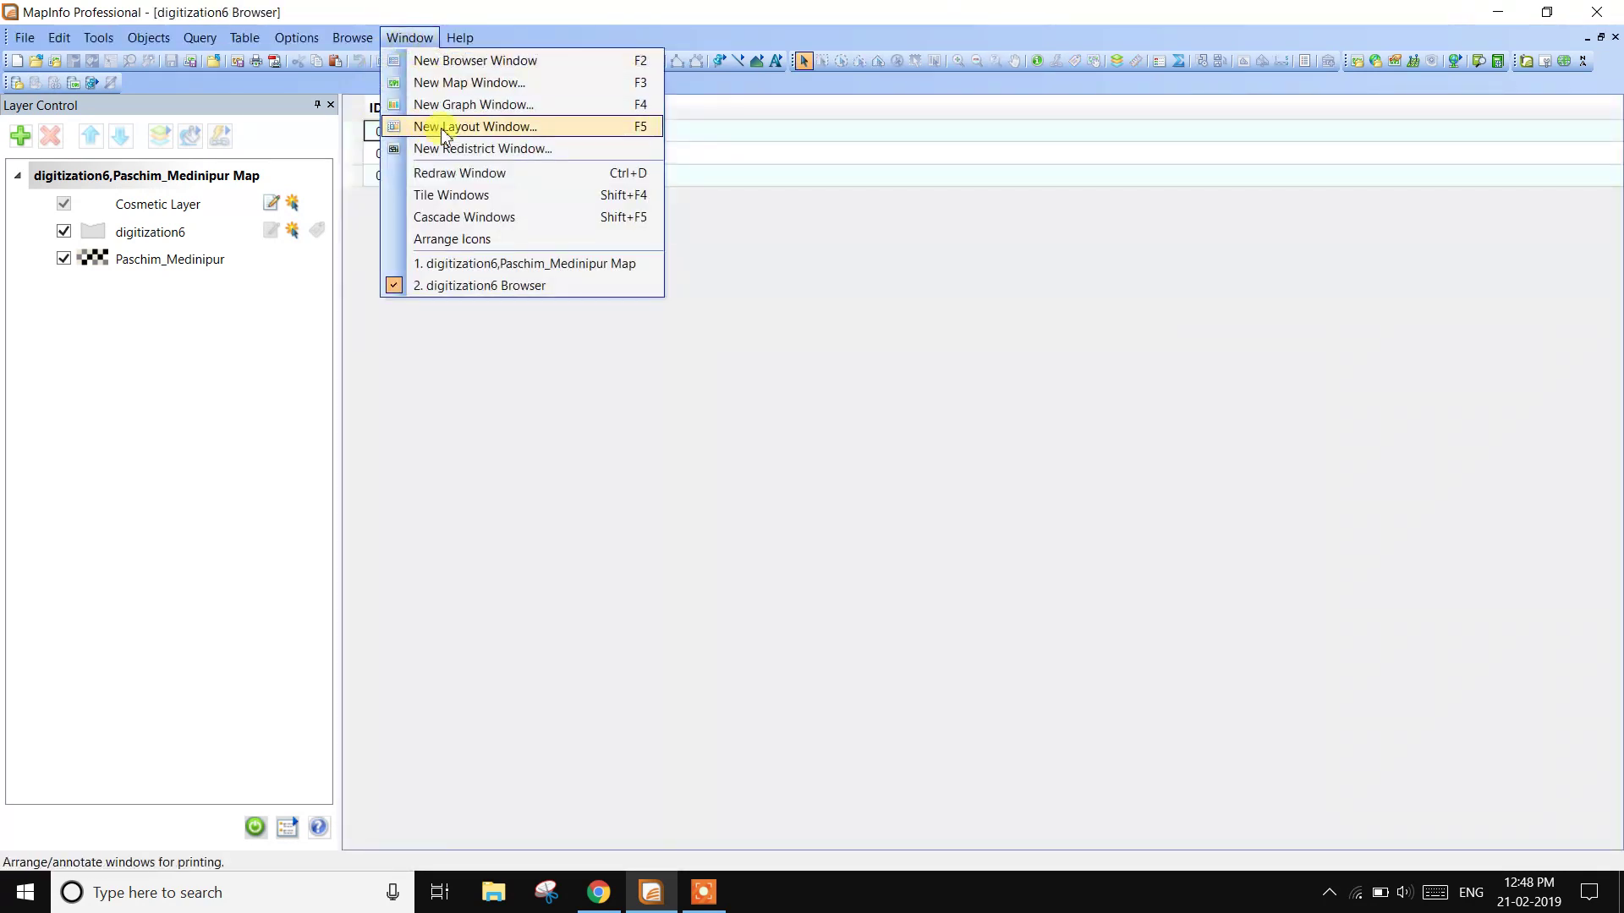
click(454, 197)
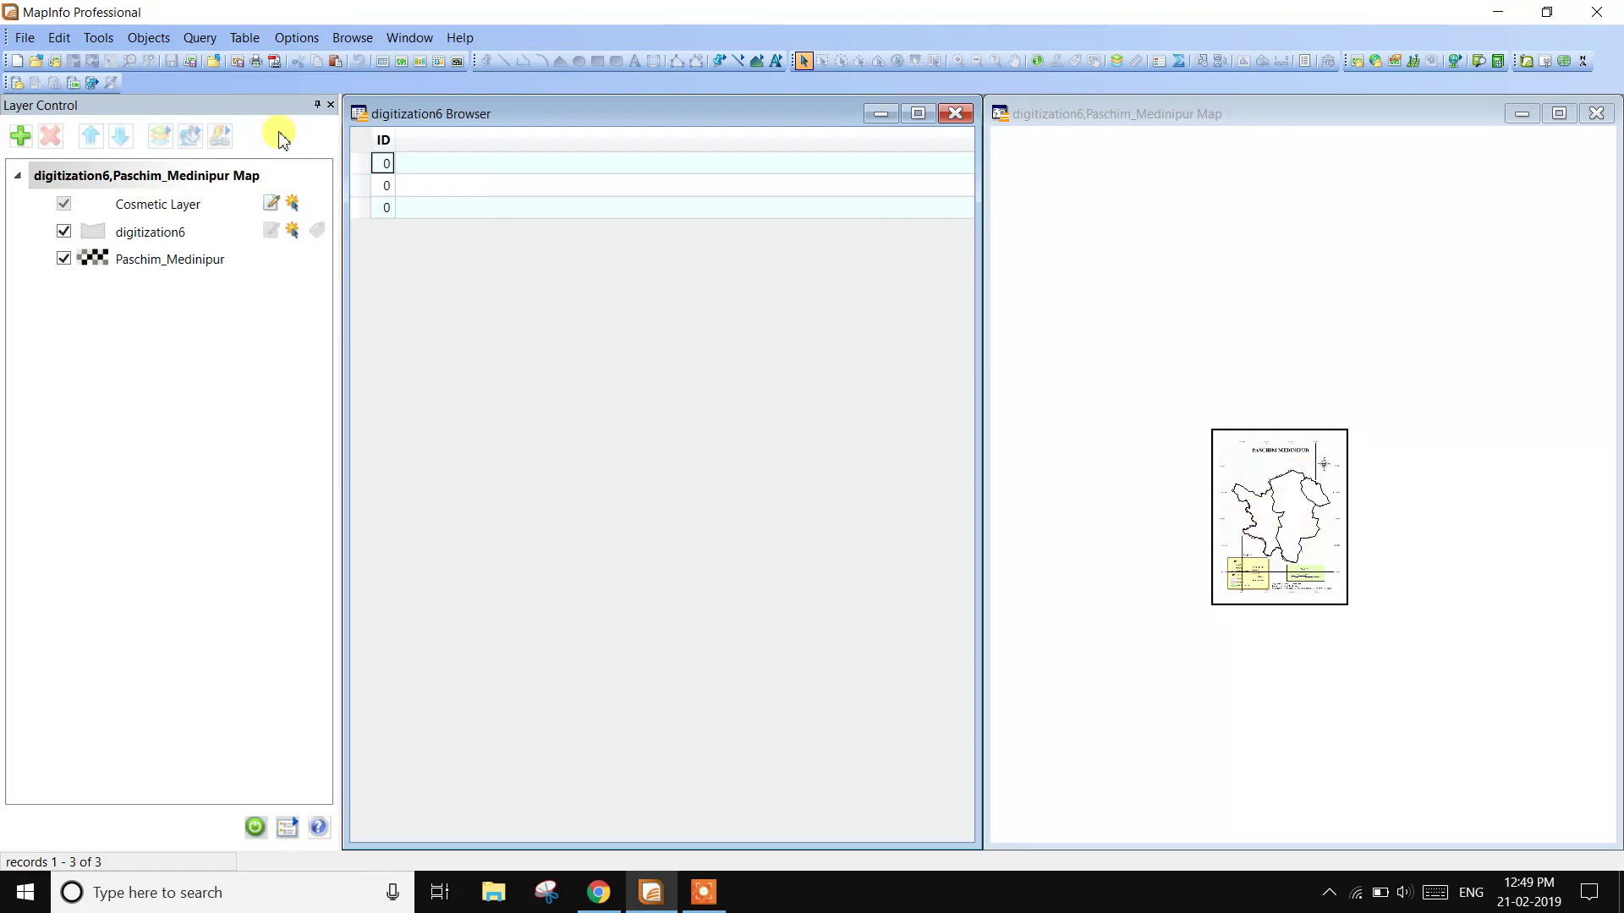
- Modify the digitization6 table structure by adding a field named area of type Float
click(248, 39)
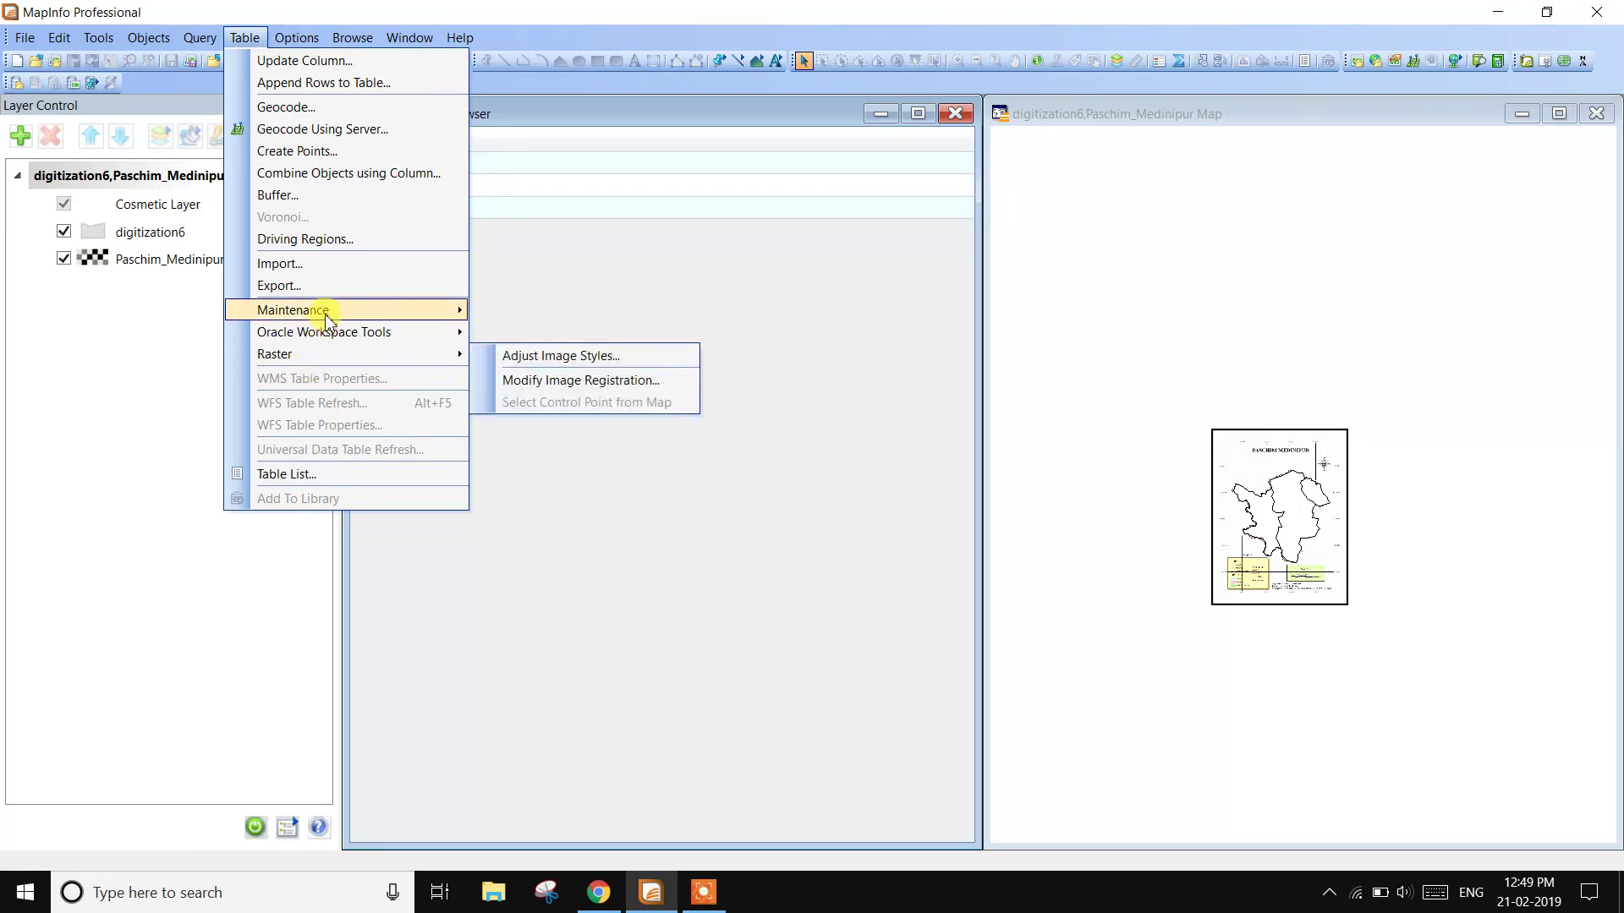
mouse_move(327, 319)
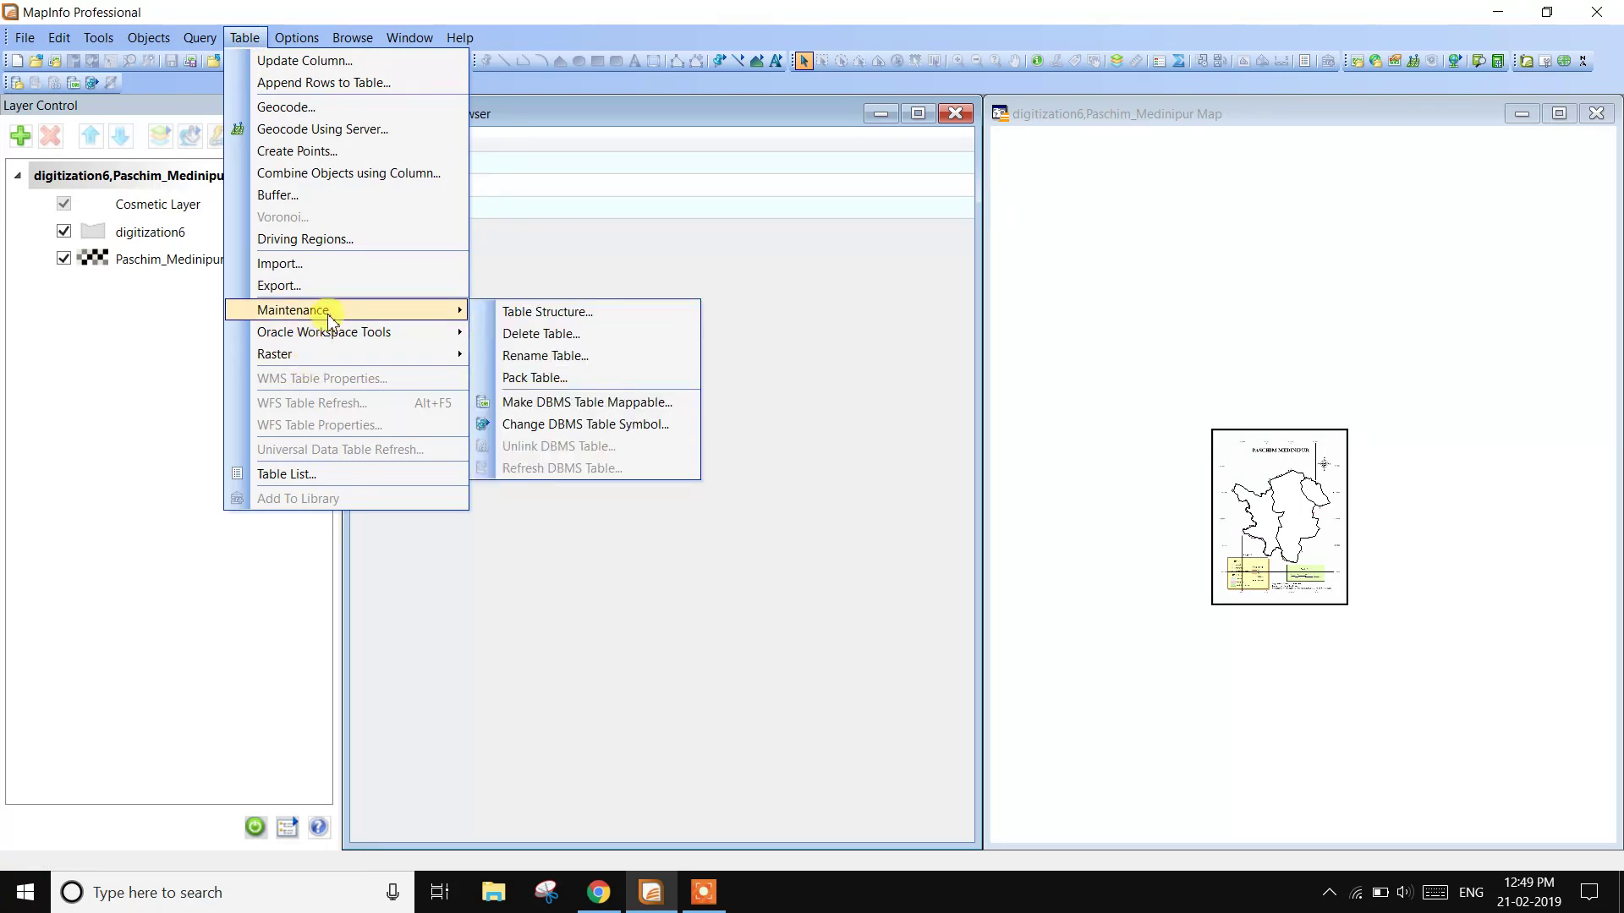
click(548, 312)
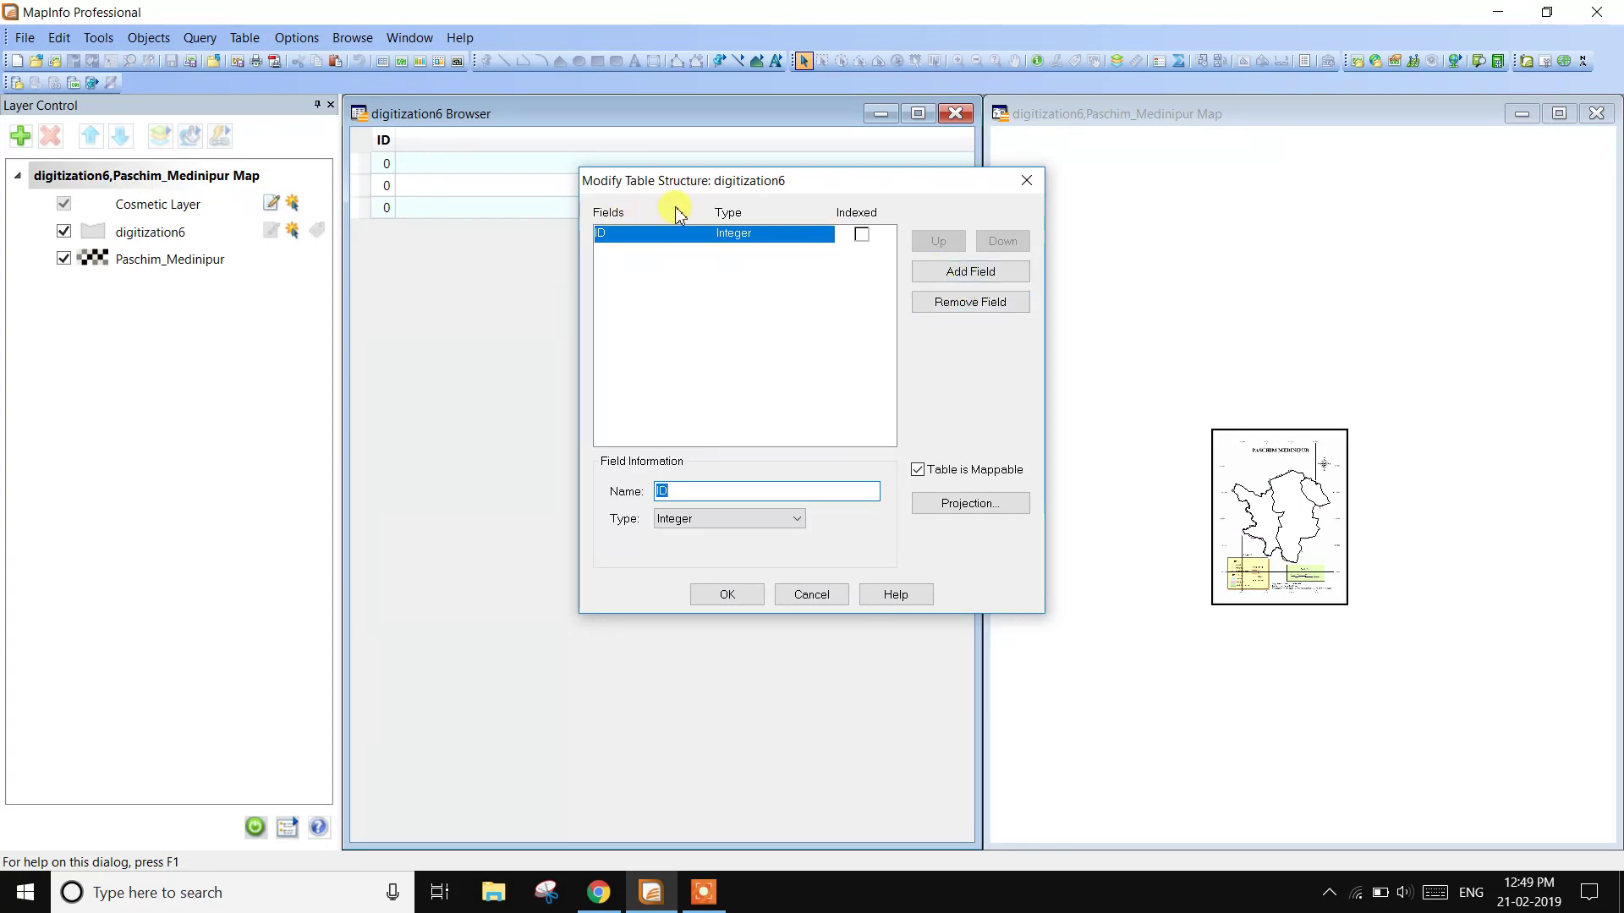
click(966, 273)
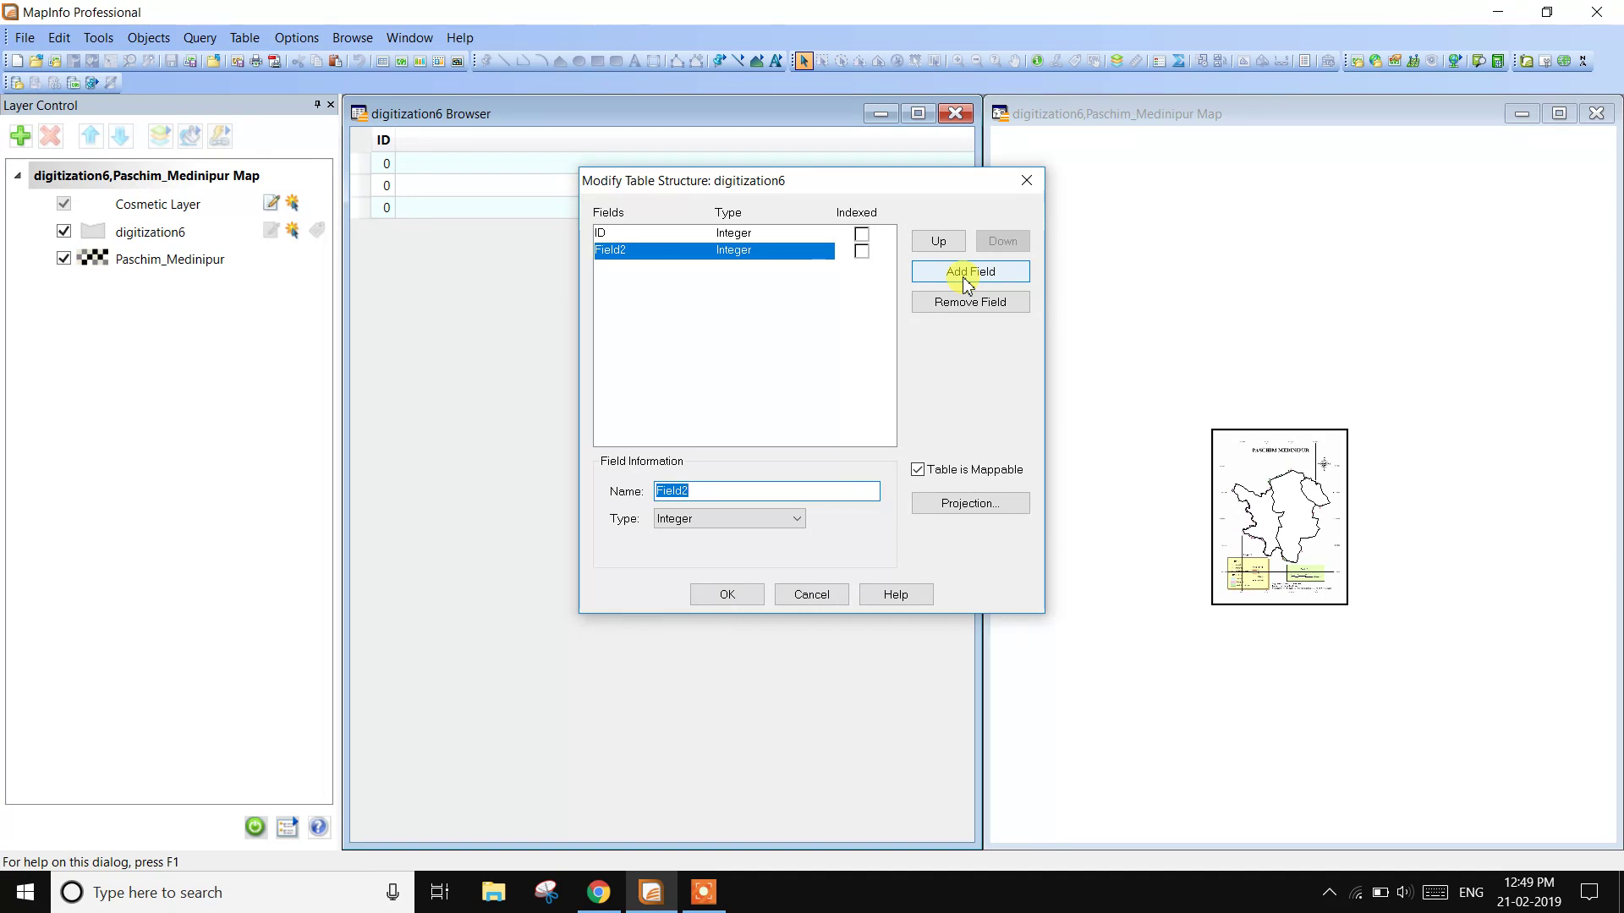
text(area)
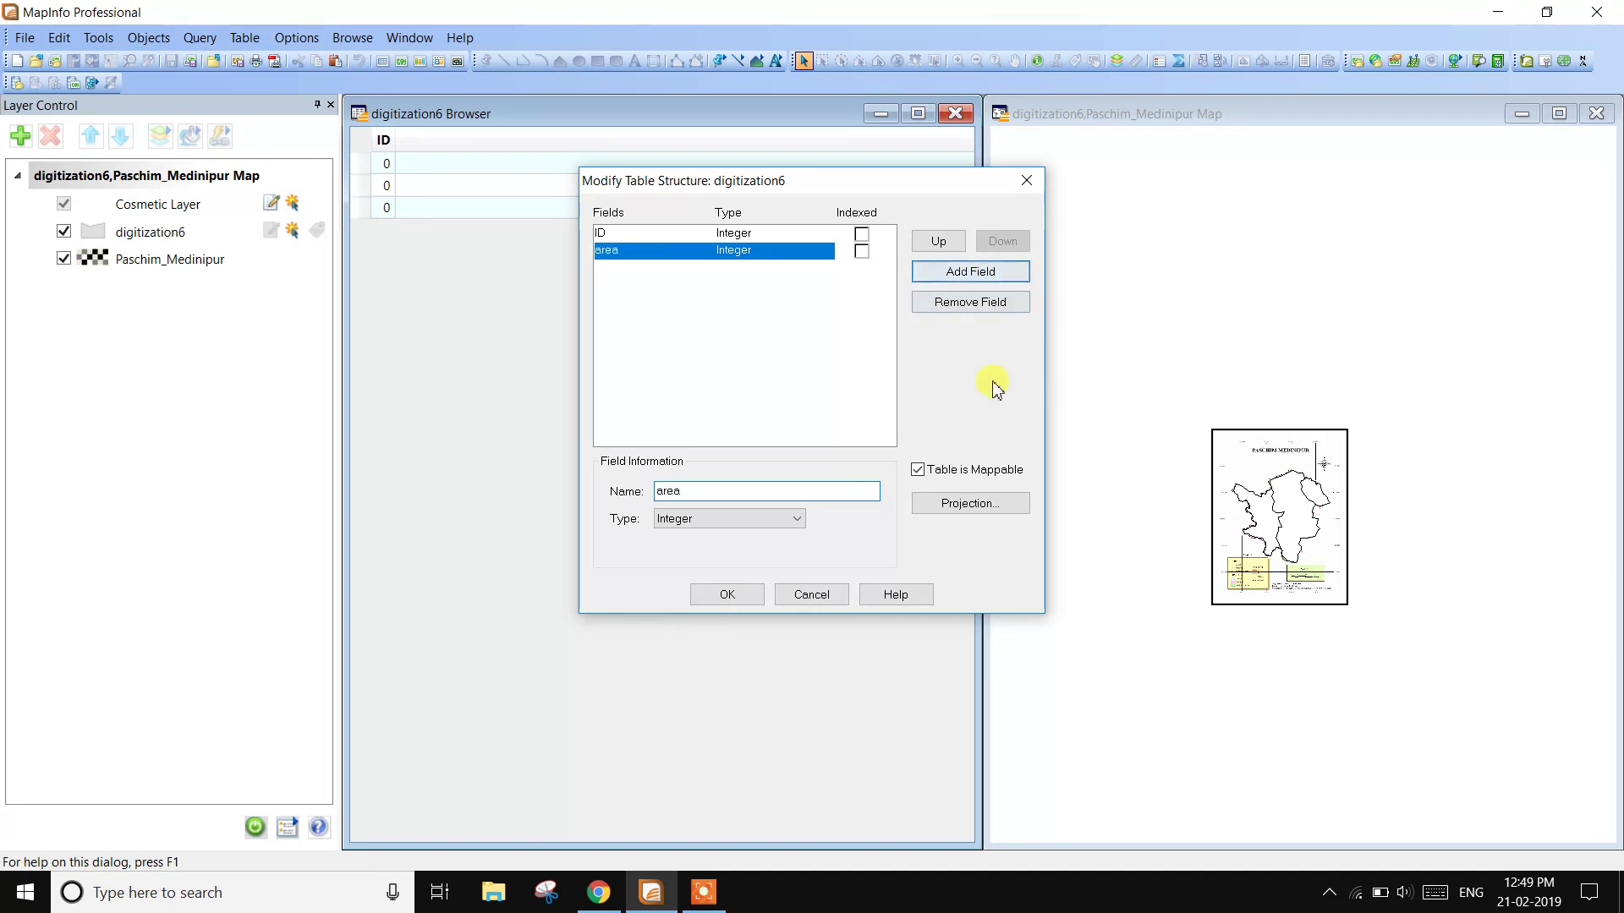
click(791, 519)
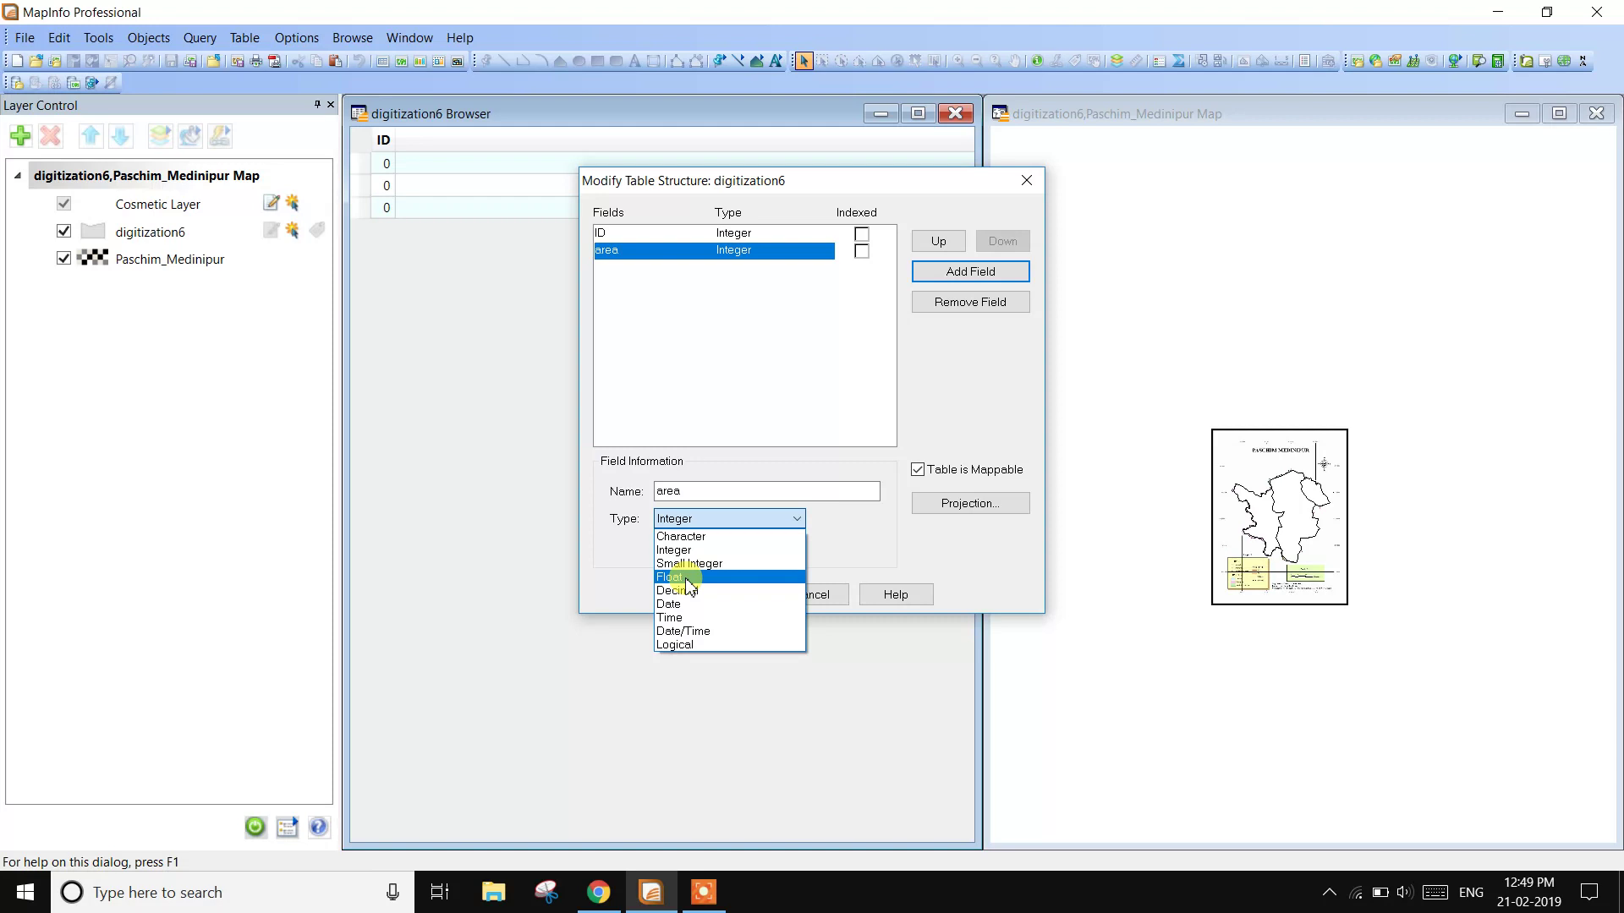
click(673, 576)
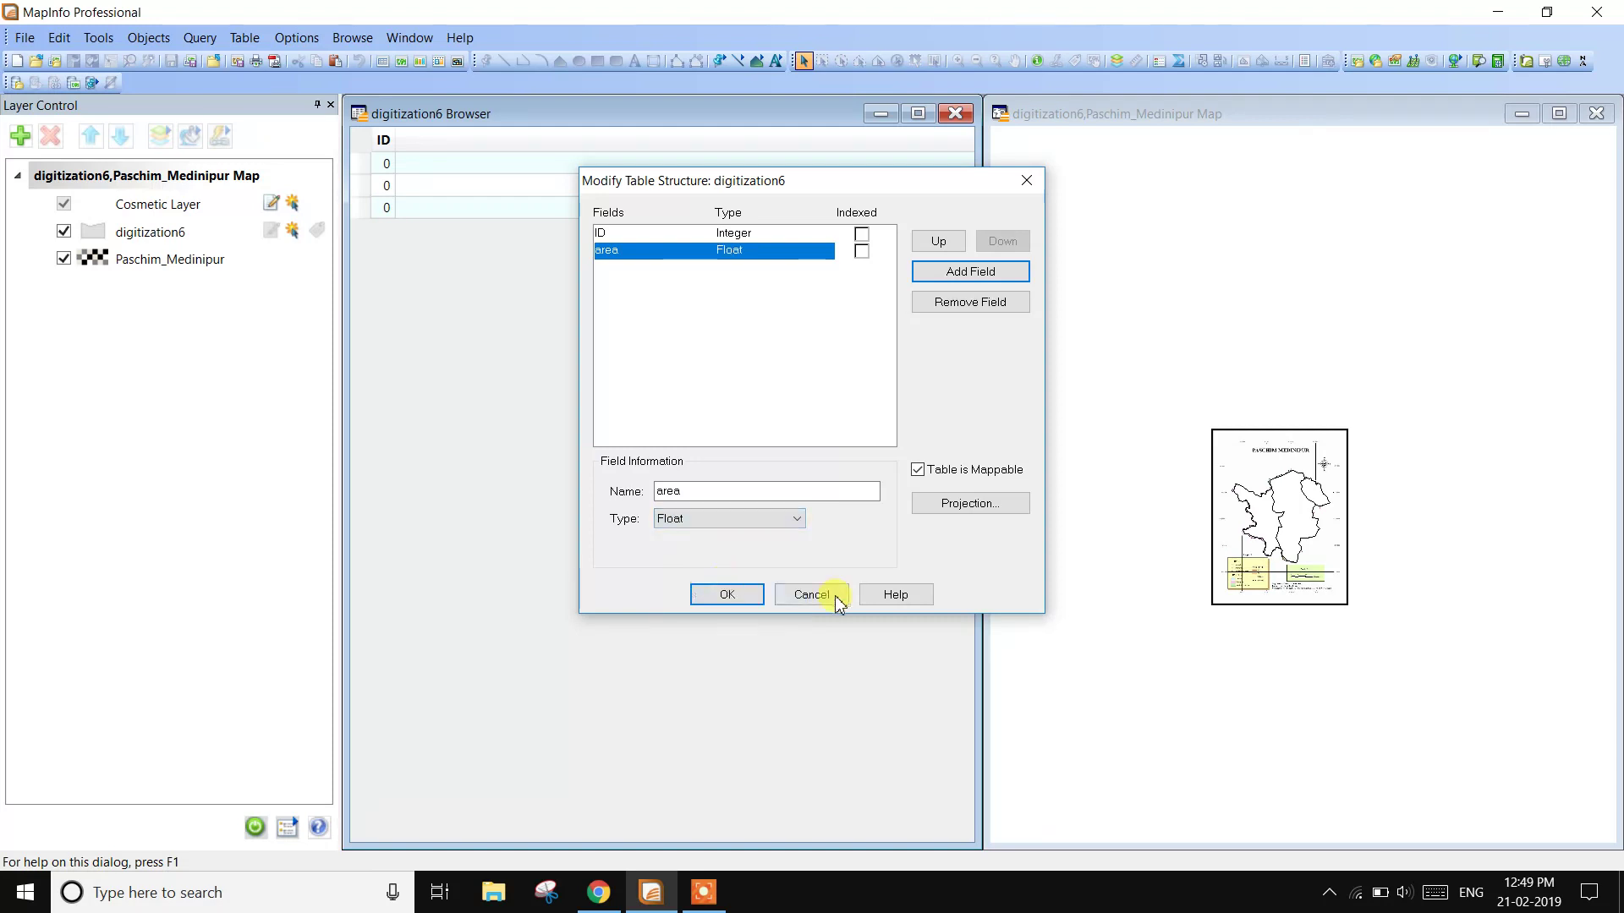
click(729, 596)
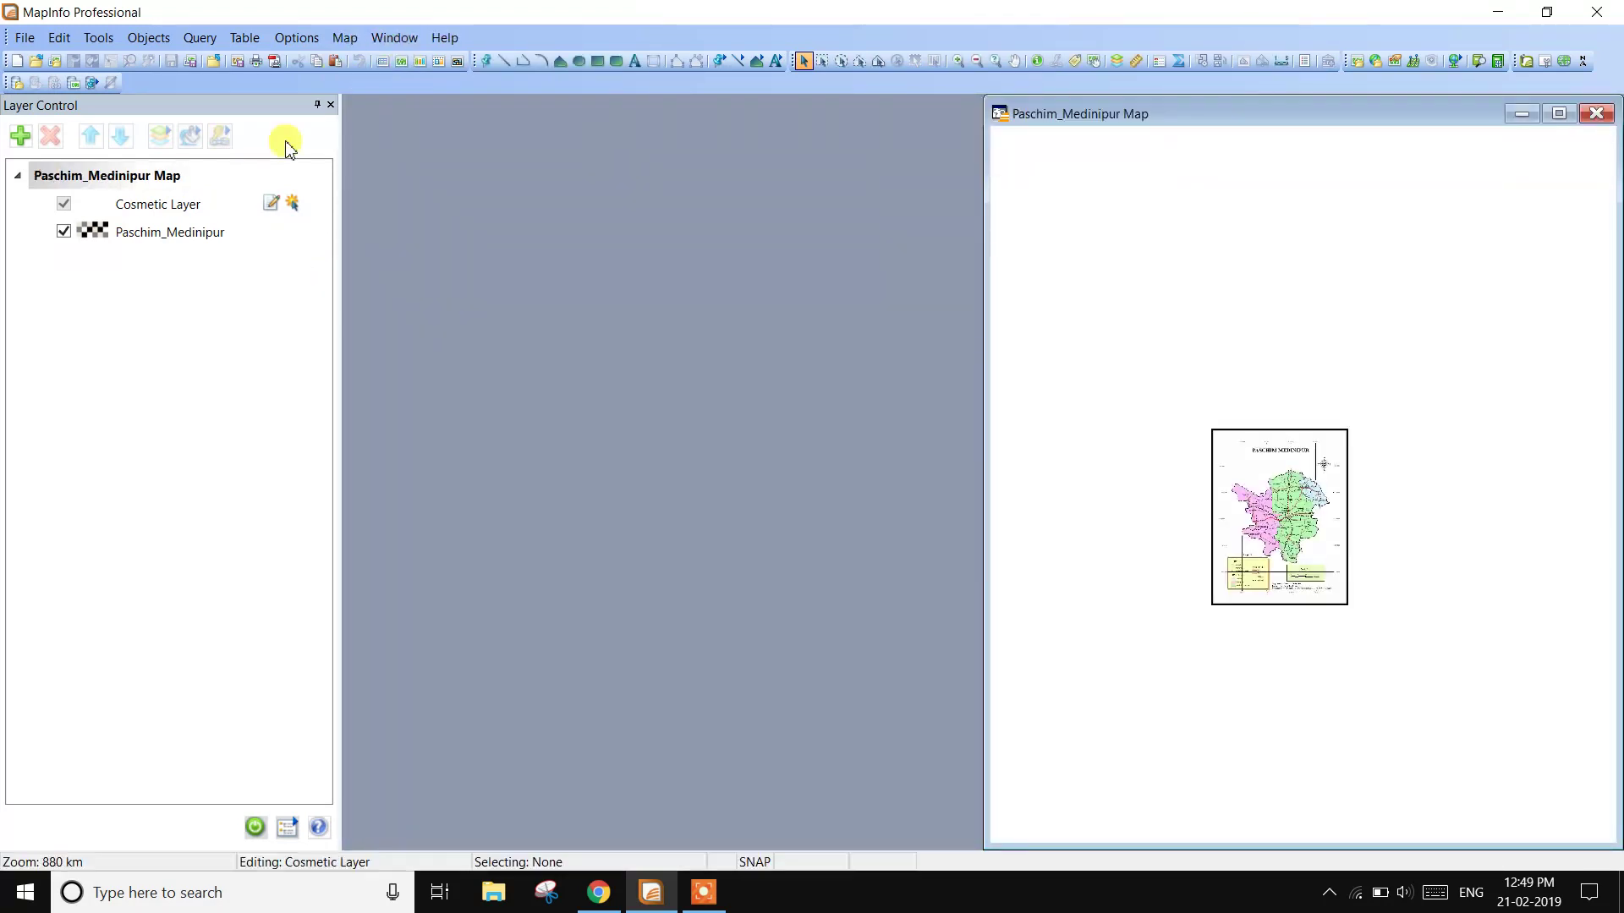
- Add the digitization6 table back to the Paschim_Medinipur map as a layer
click(20, 137)
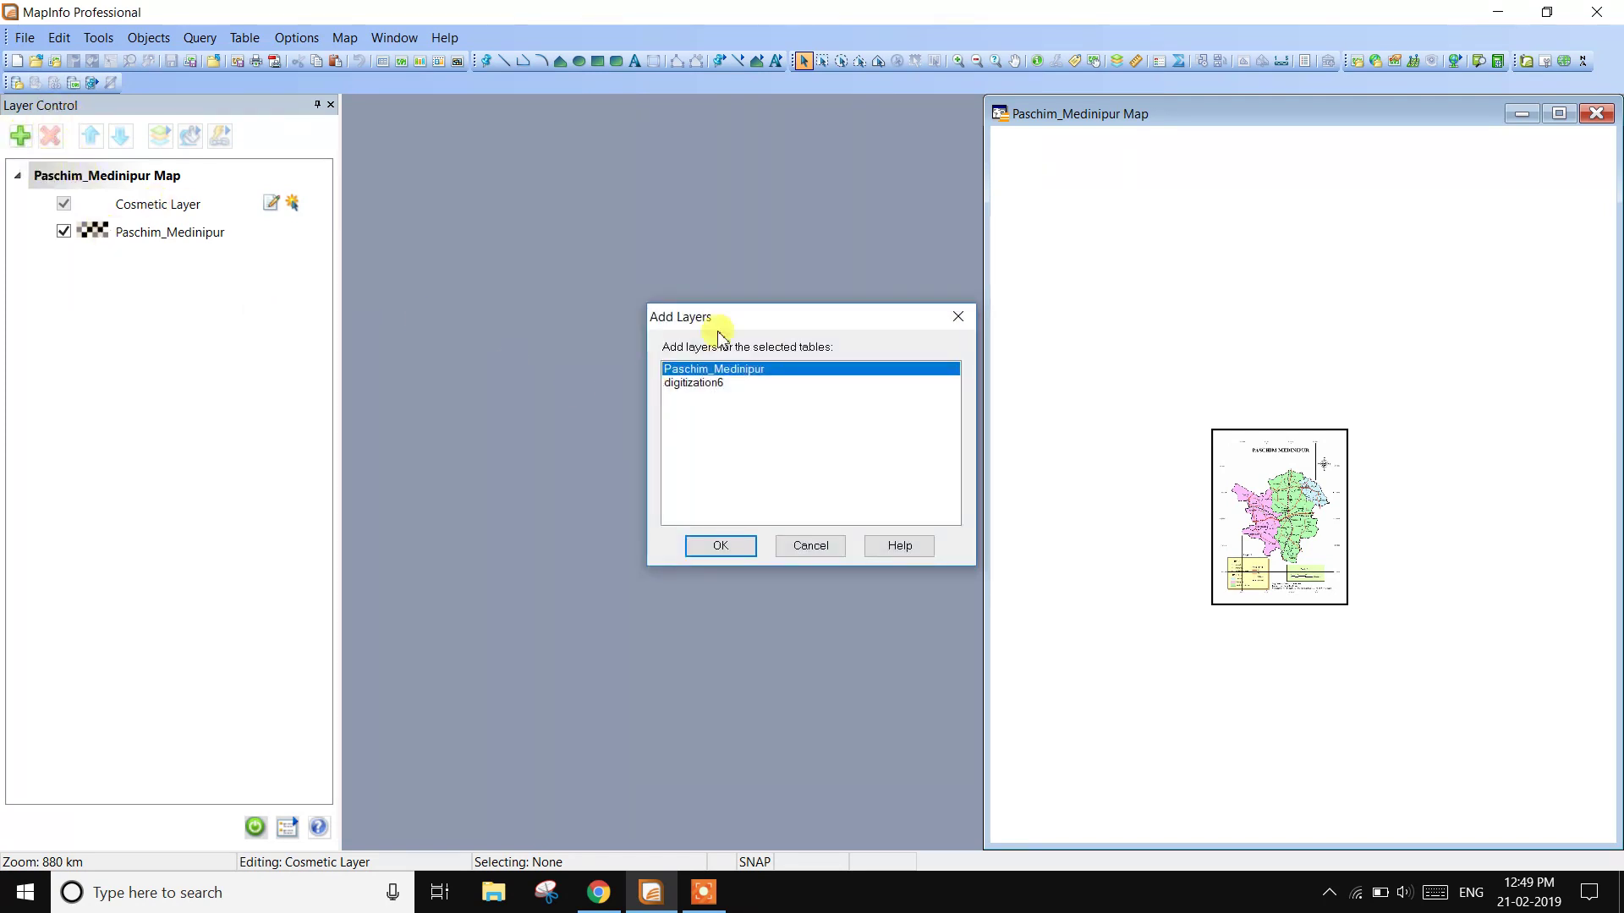
click(698, 385)
click(721, 545)
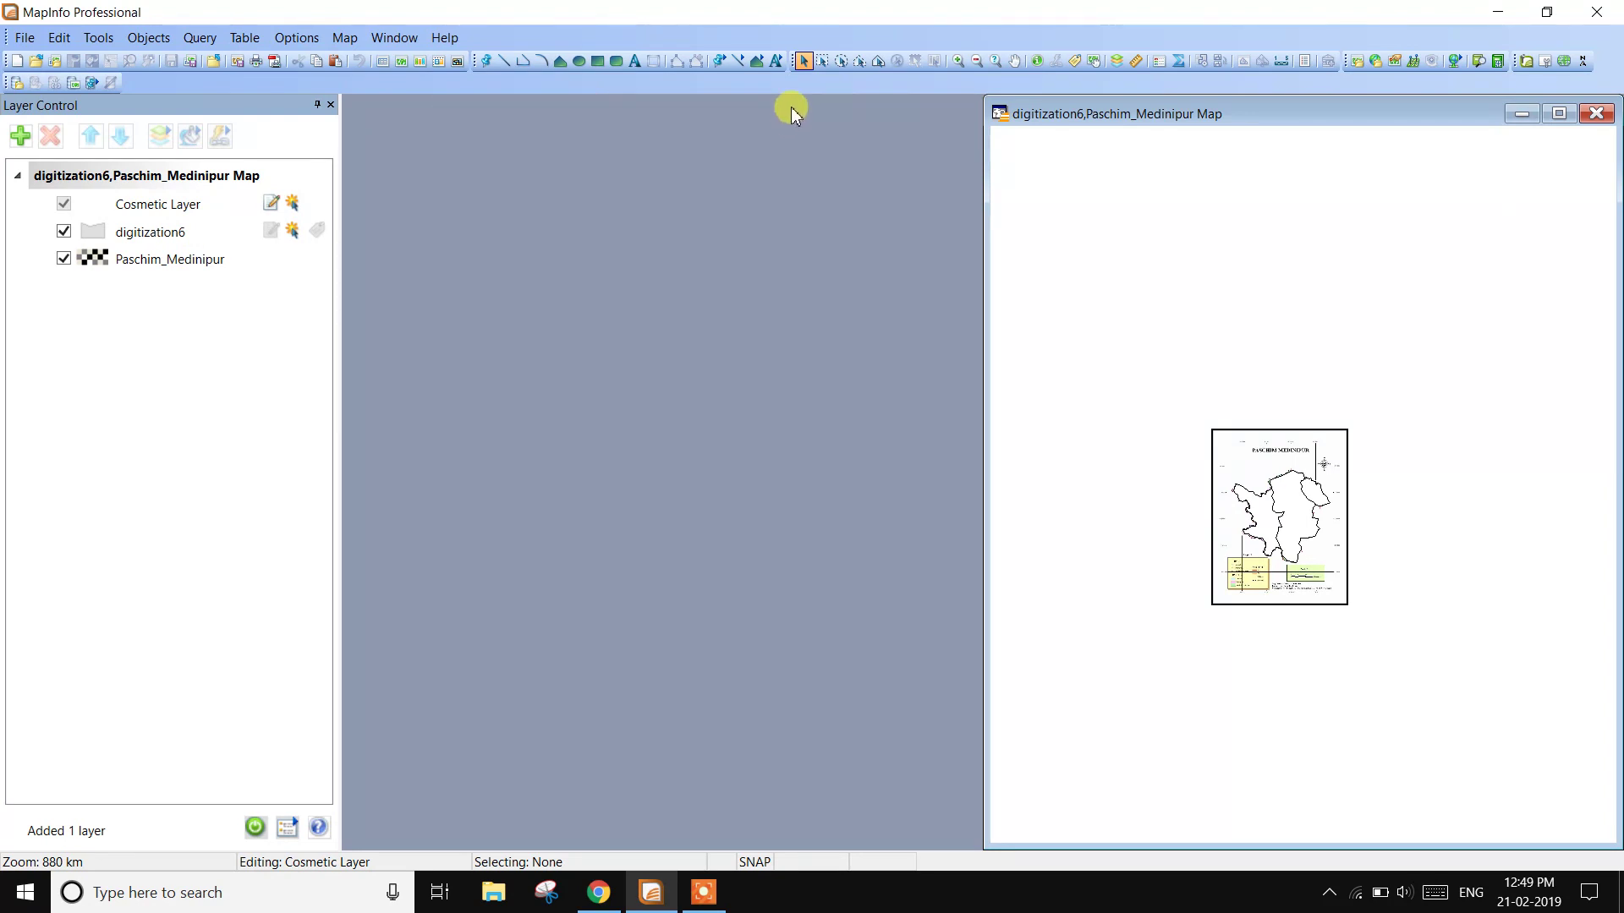
- Reopen the digitization6 table in a browser window and tile it beside the map
click(396, 37)
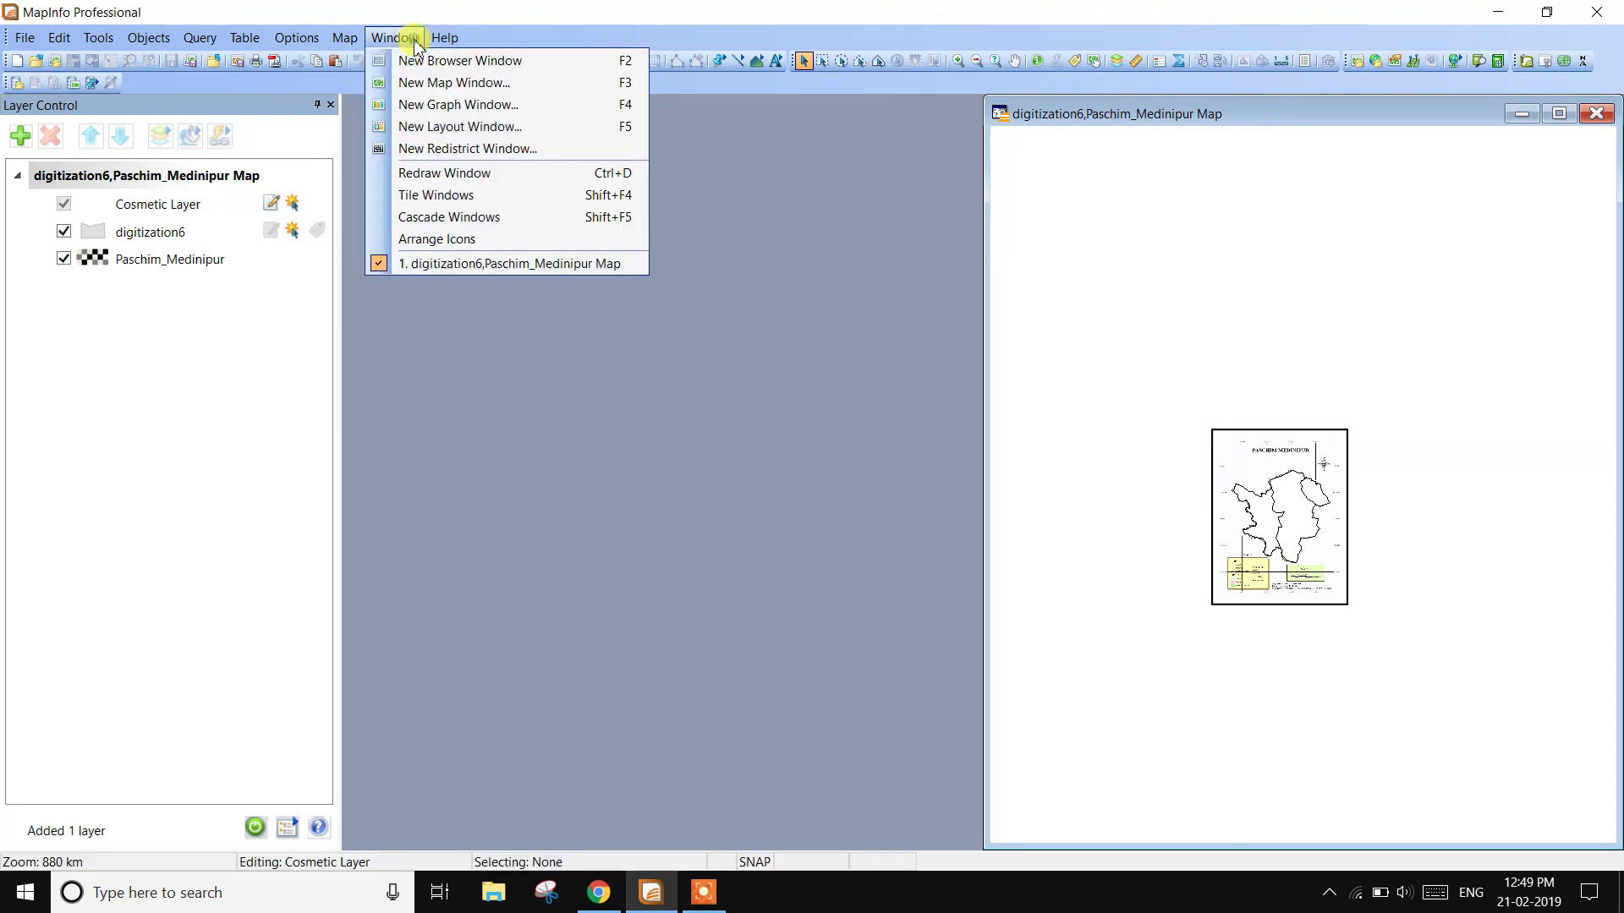
click(461, 60)
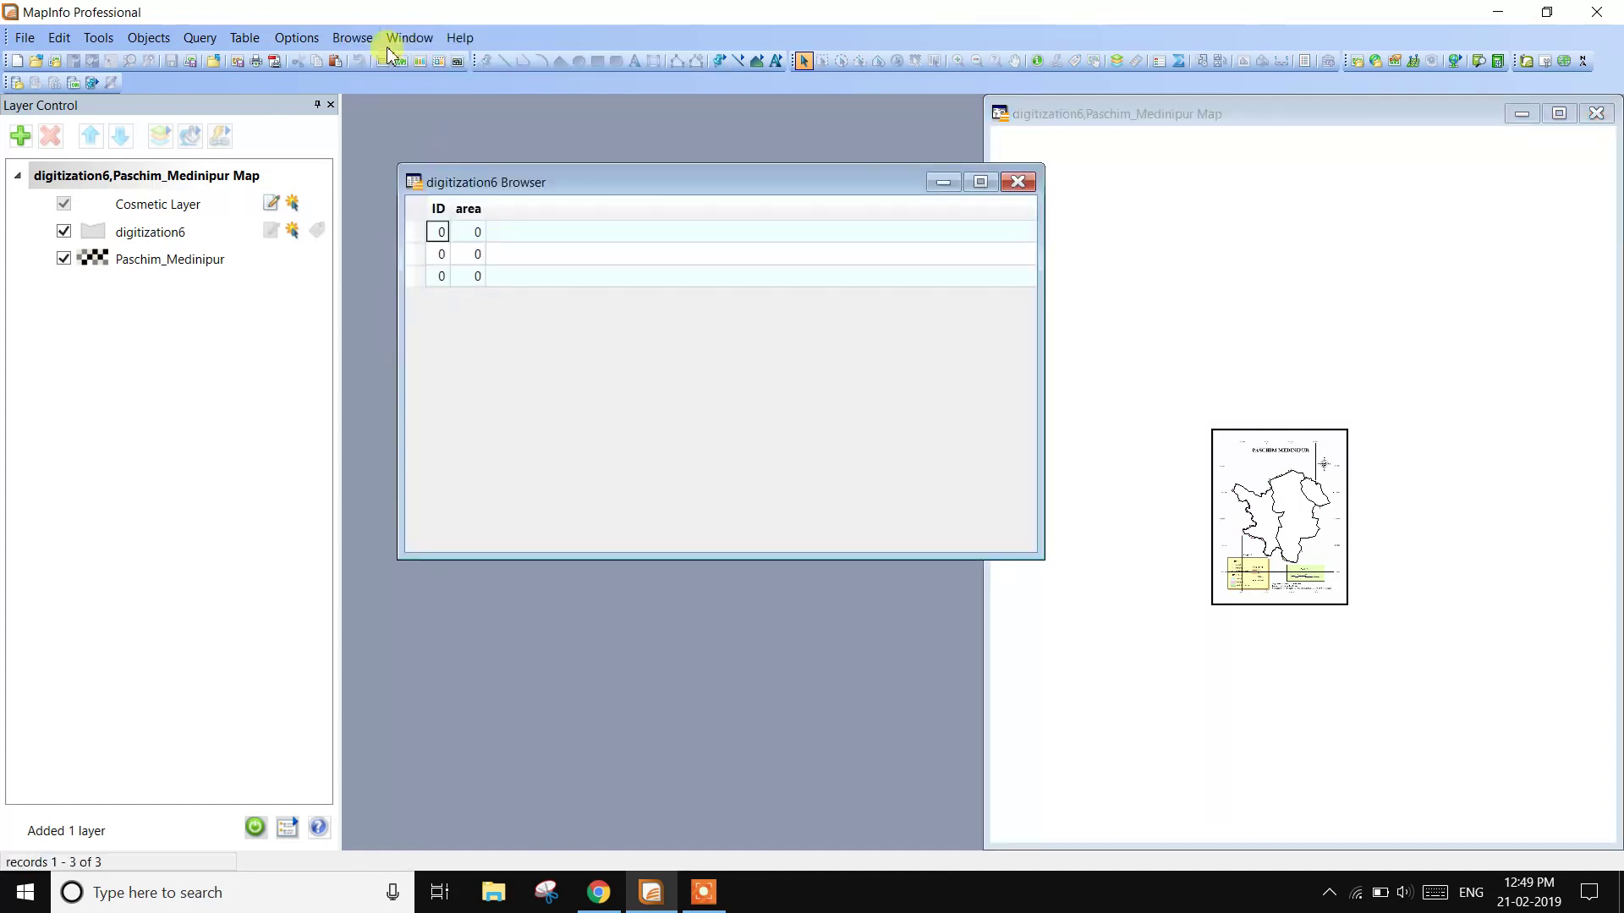
click(402, 38)
click(448, 196)
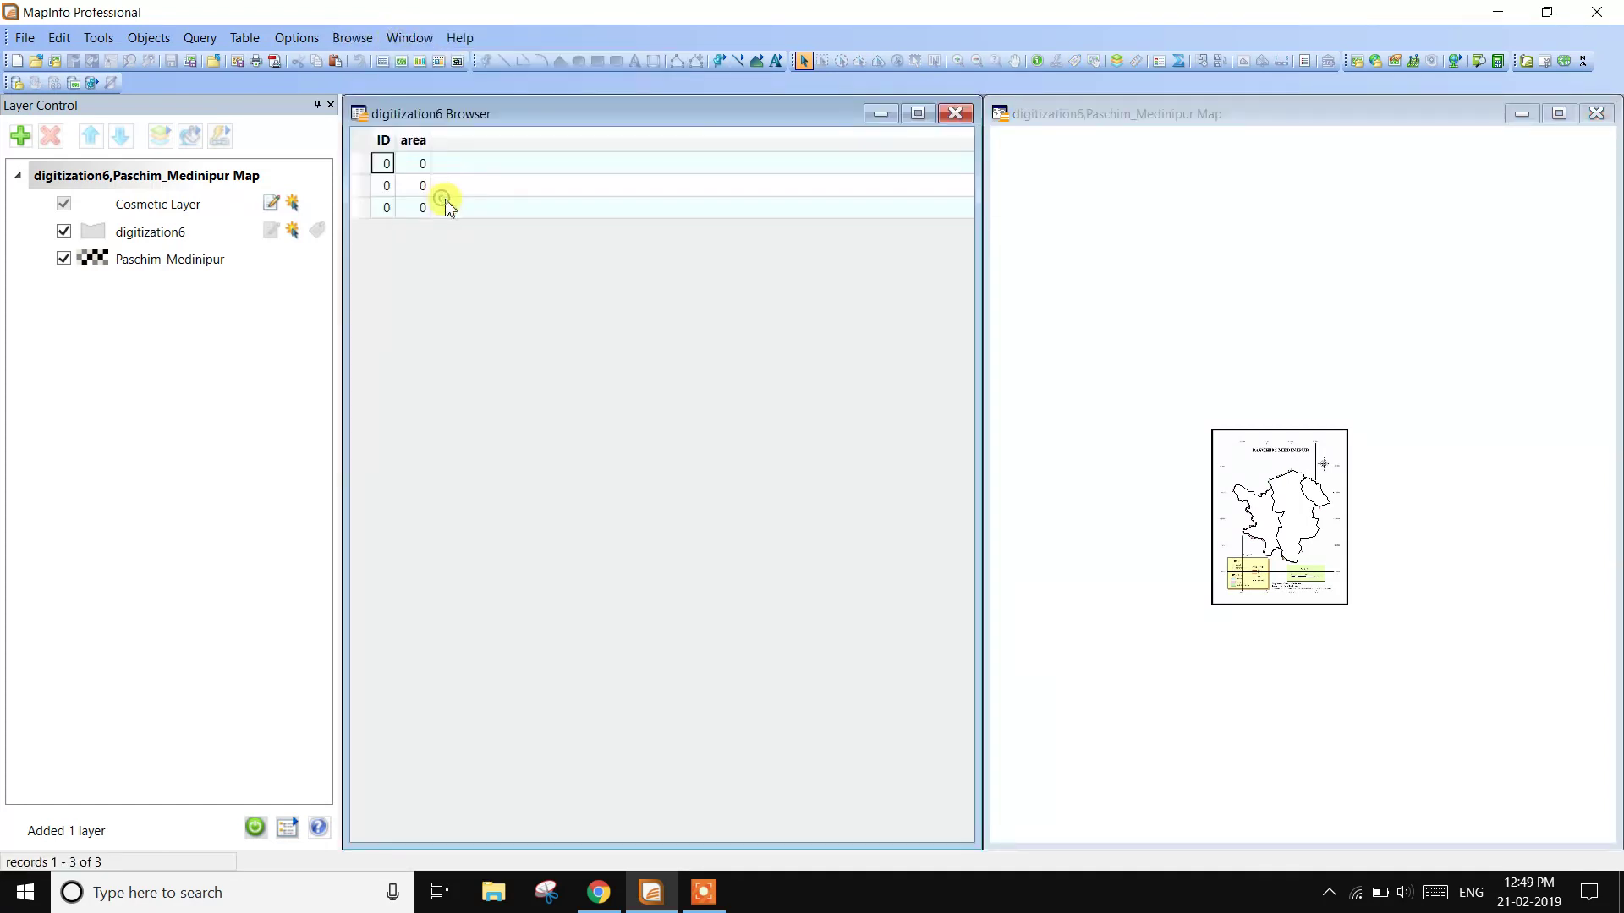
- Update the area column of digitization6 with the expression Area(obj, "sq km"), verifying its syntax before applying it
click(244, 37)
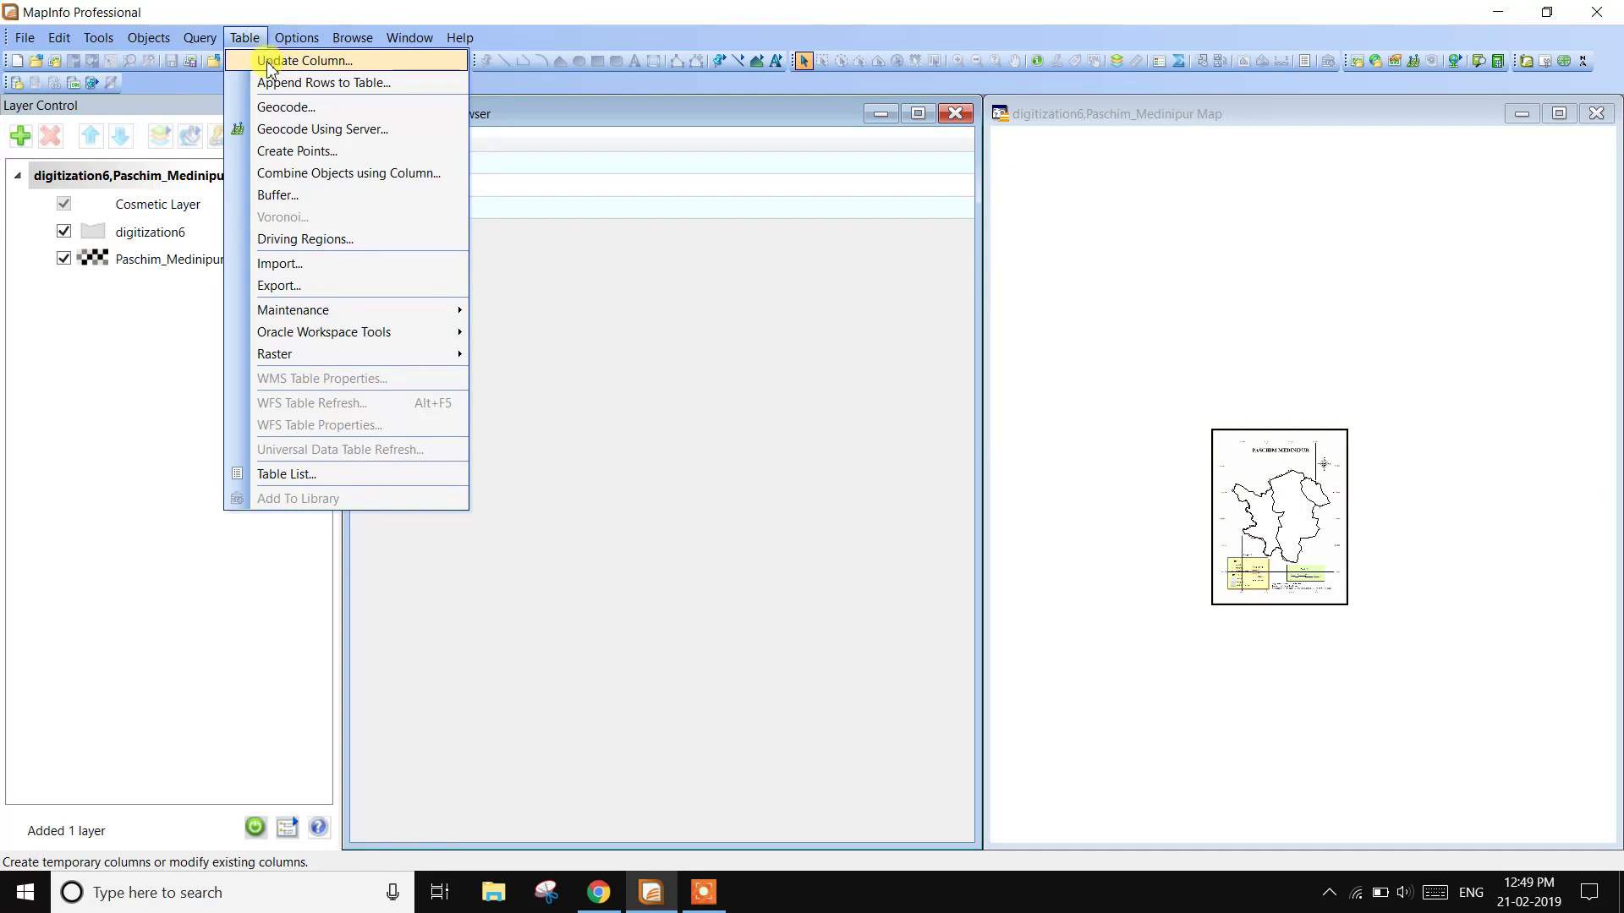
click(273, 63)
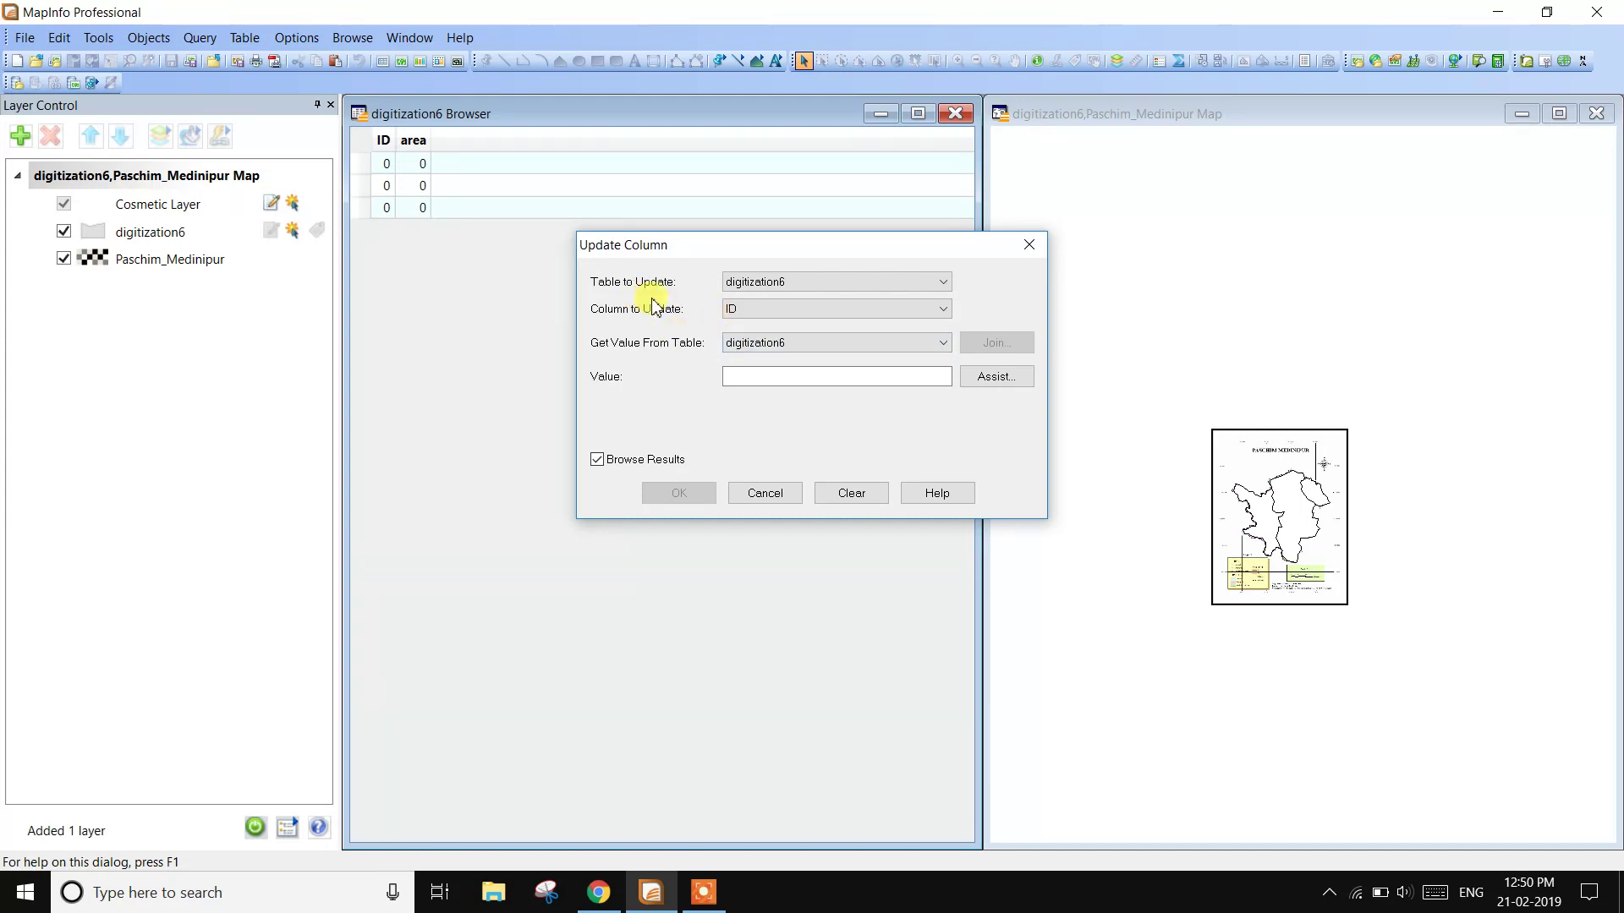
click(749, 309)
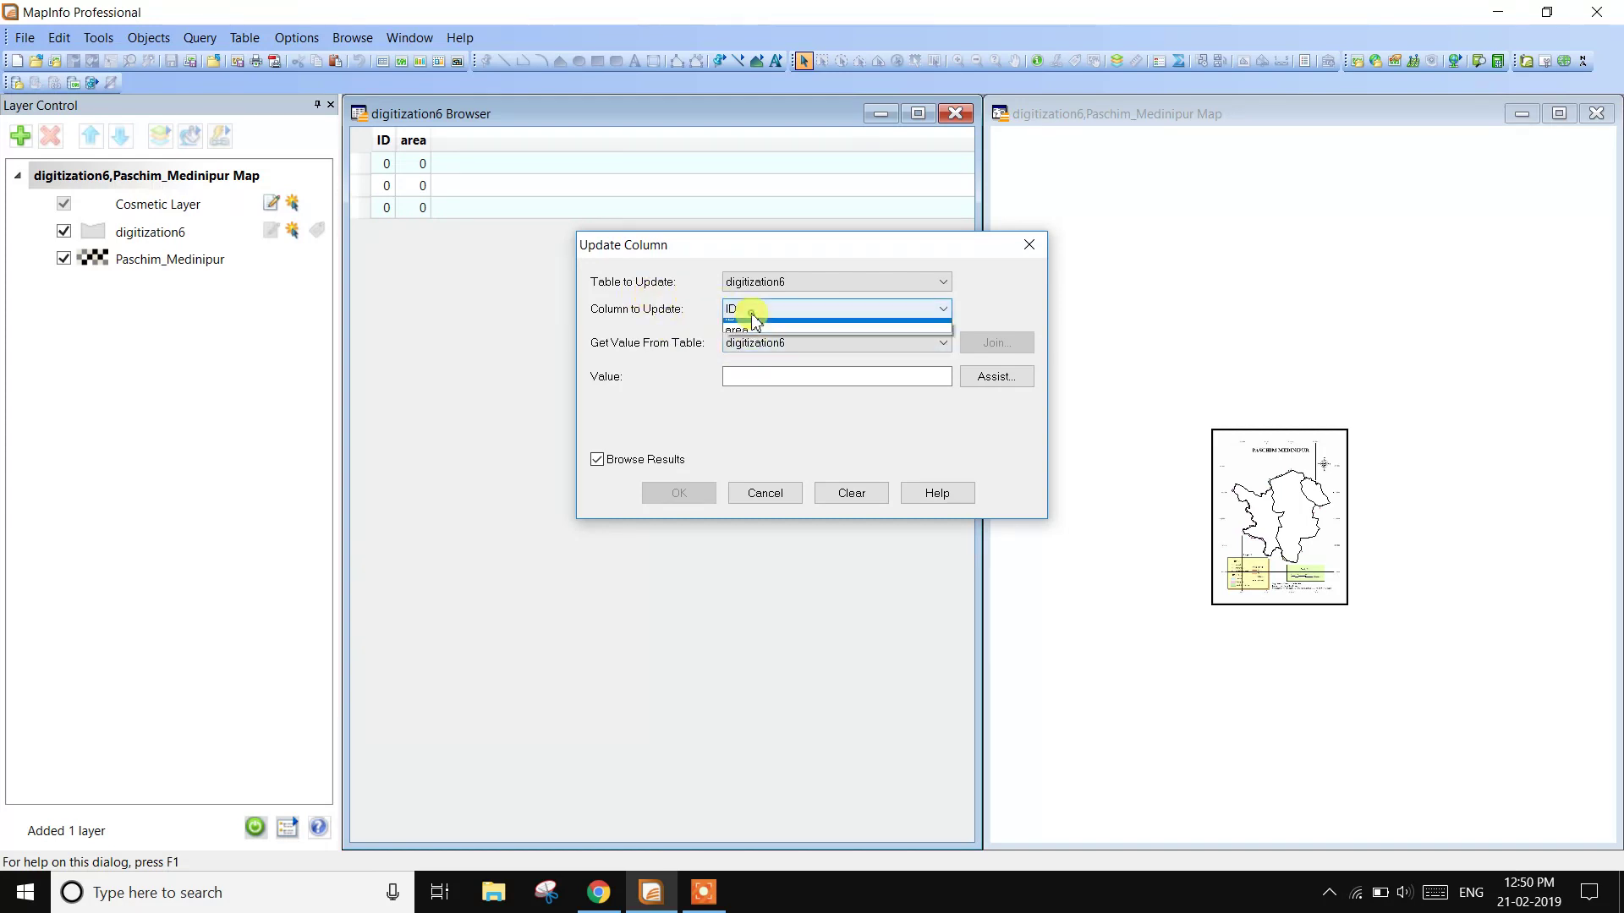
click(755, 340)
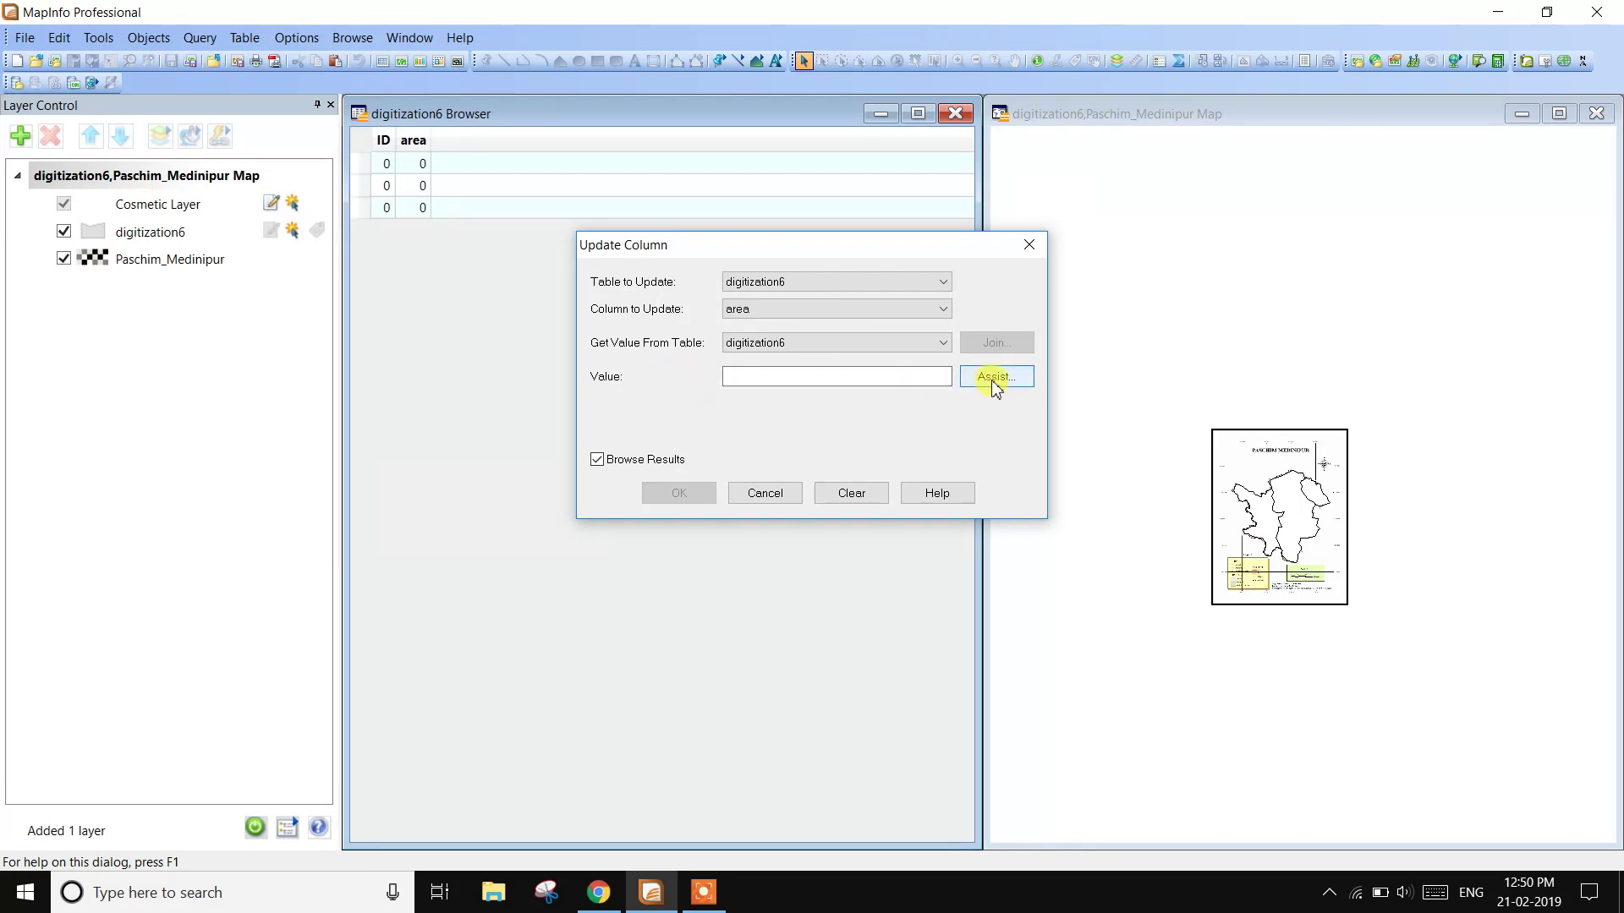
click(996, 386)
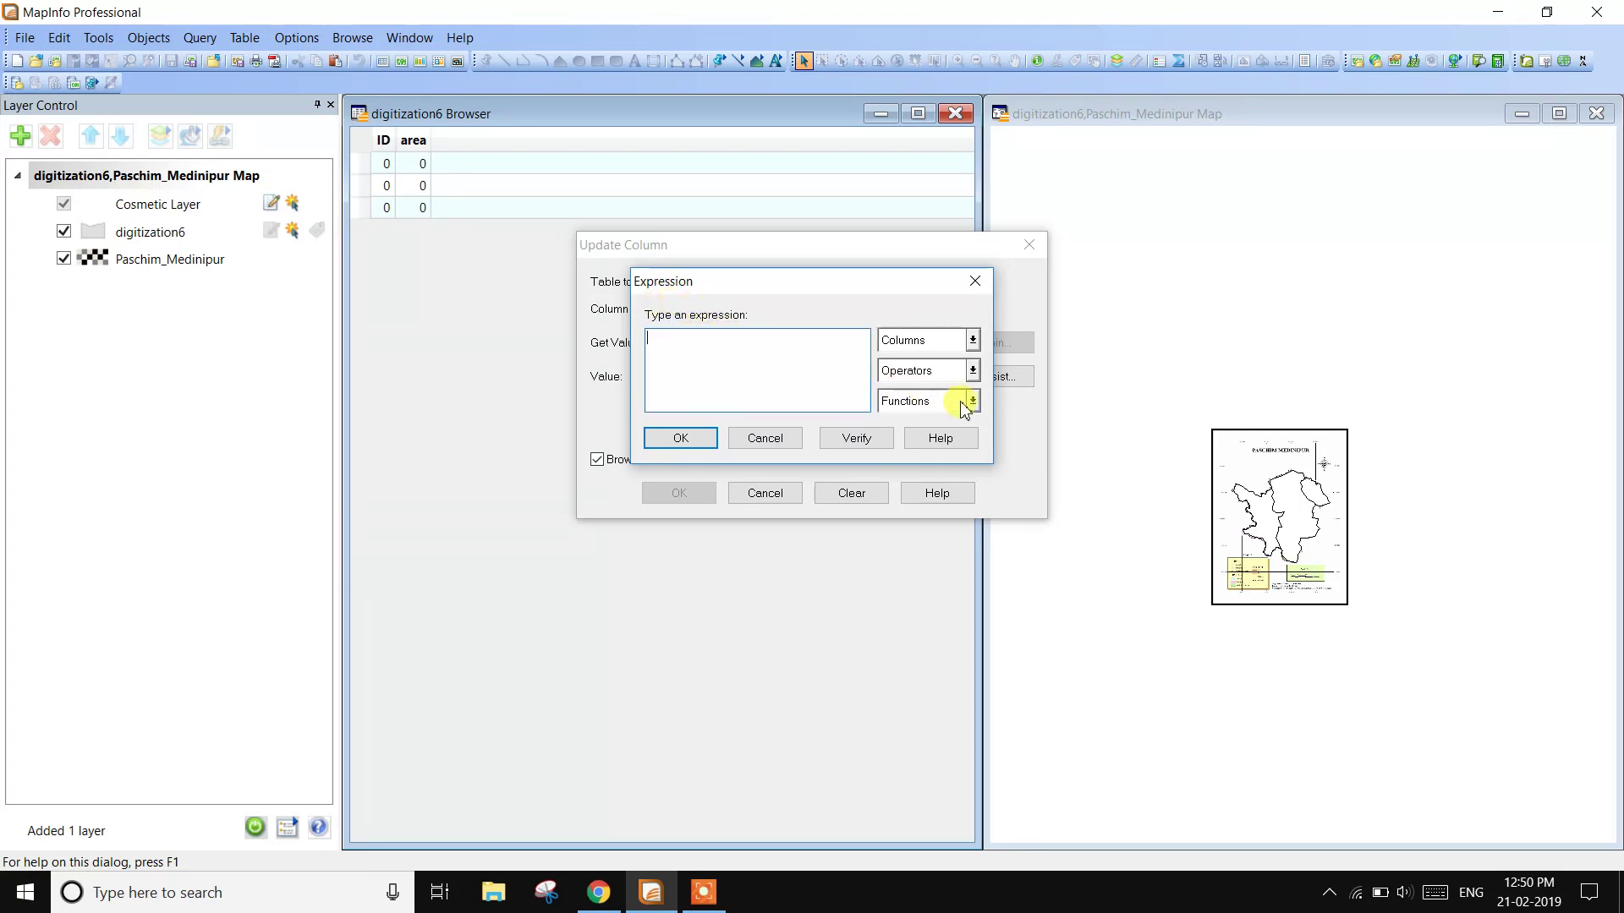
click(962, 403)
click(901, 427)
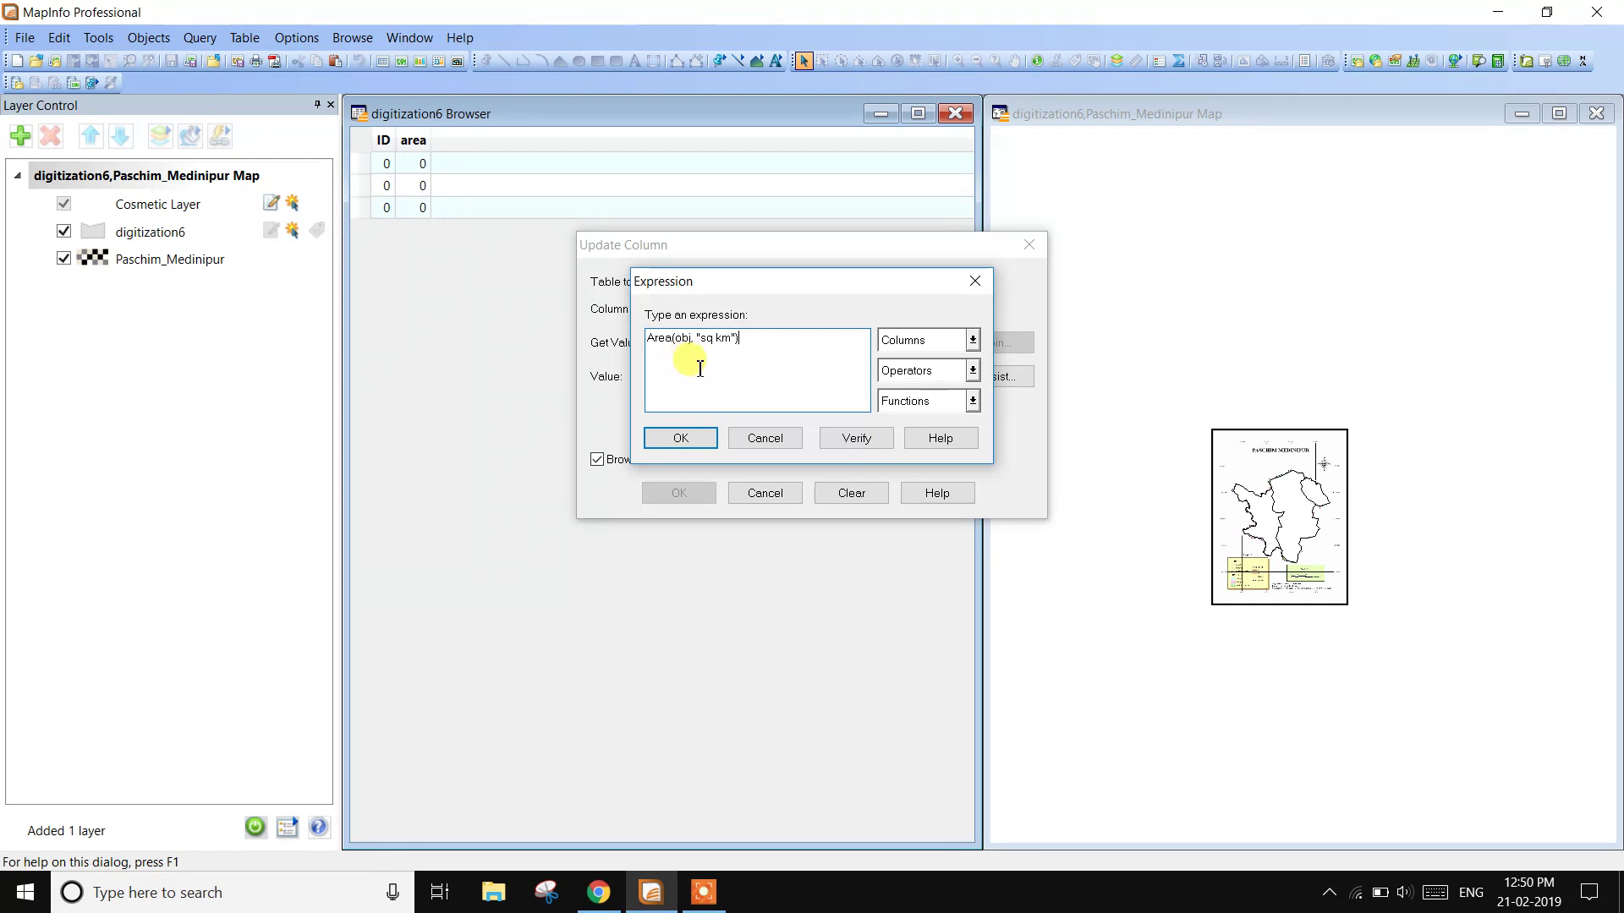
click(856, 438)
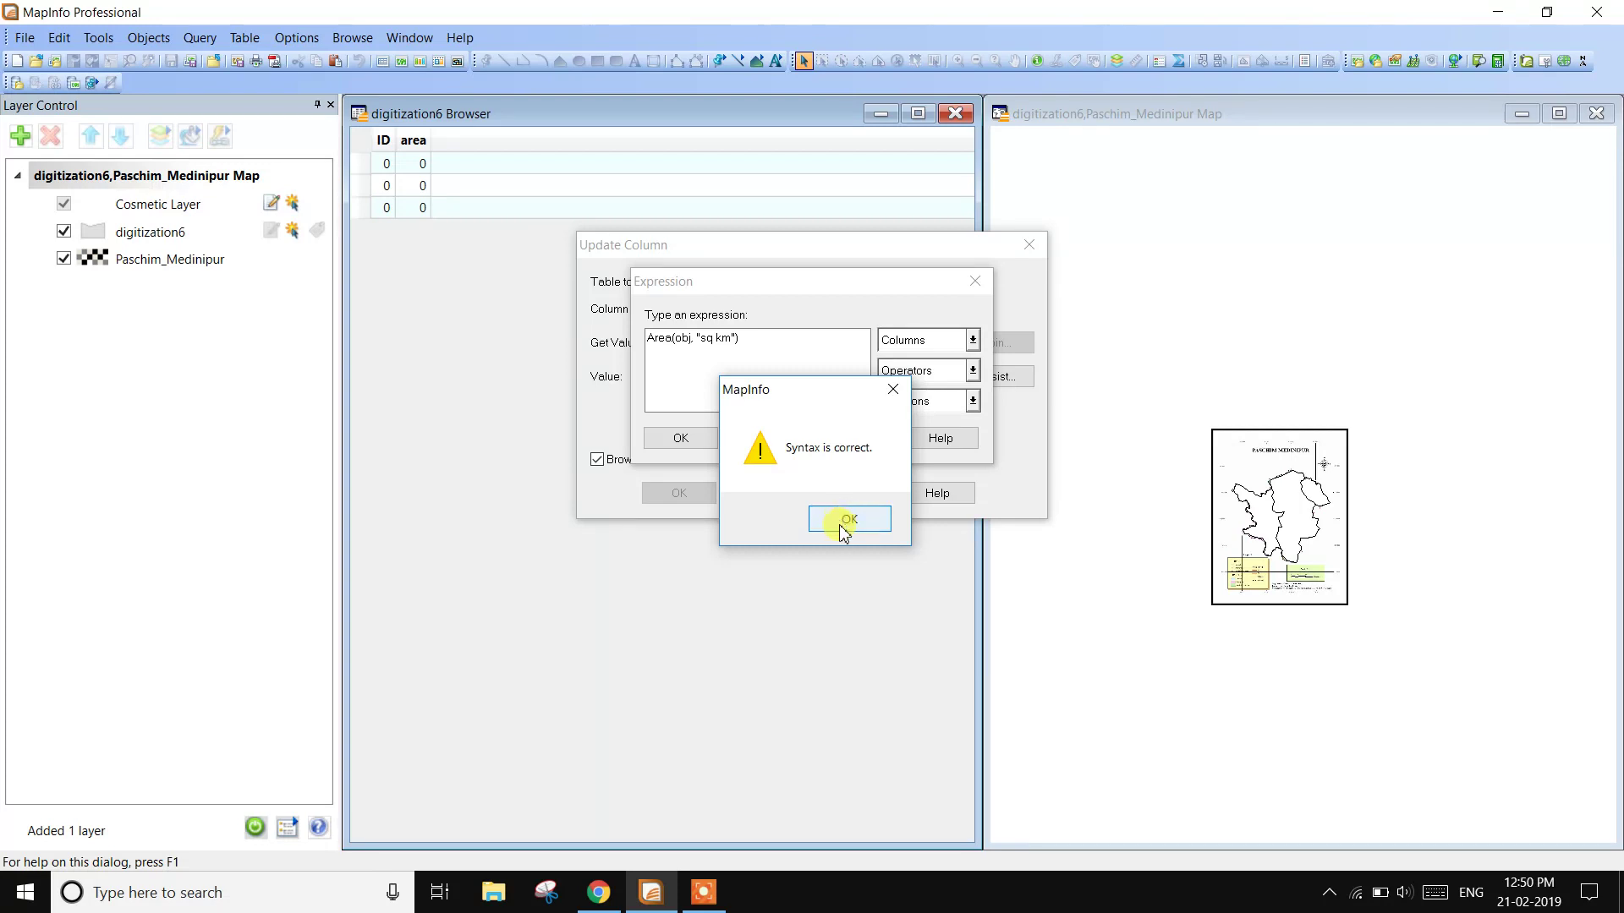
click(848, 526)
click(673, 439)
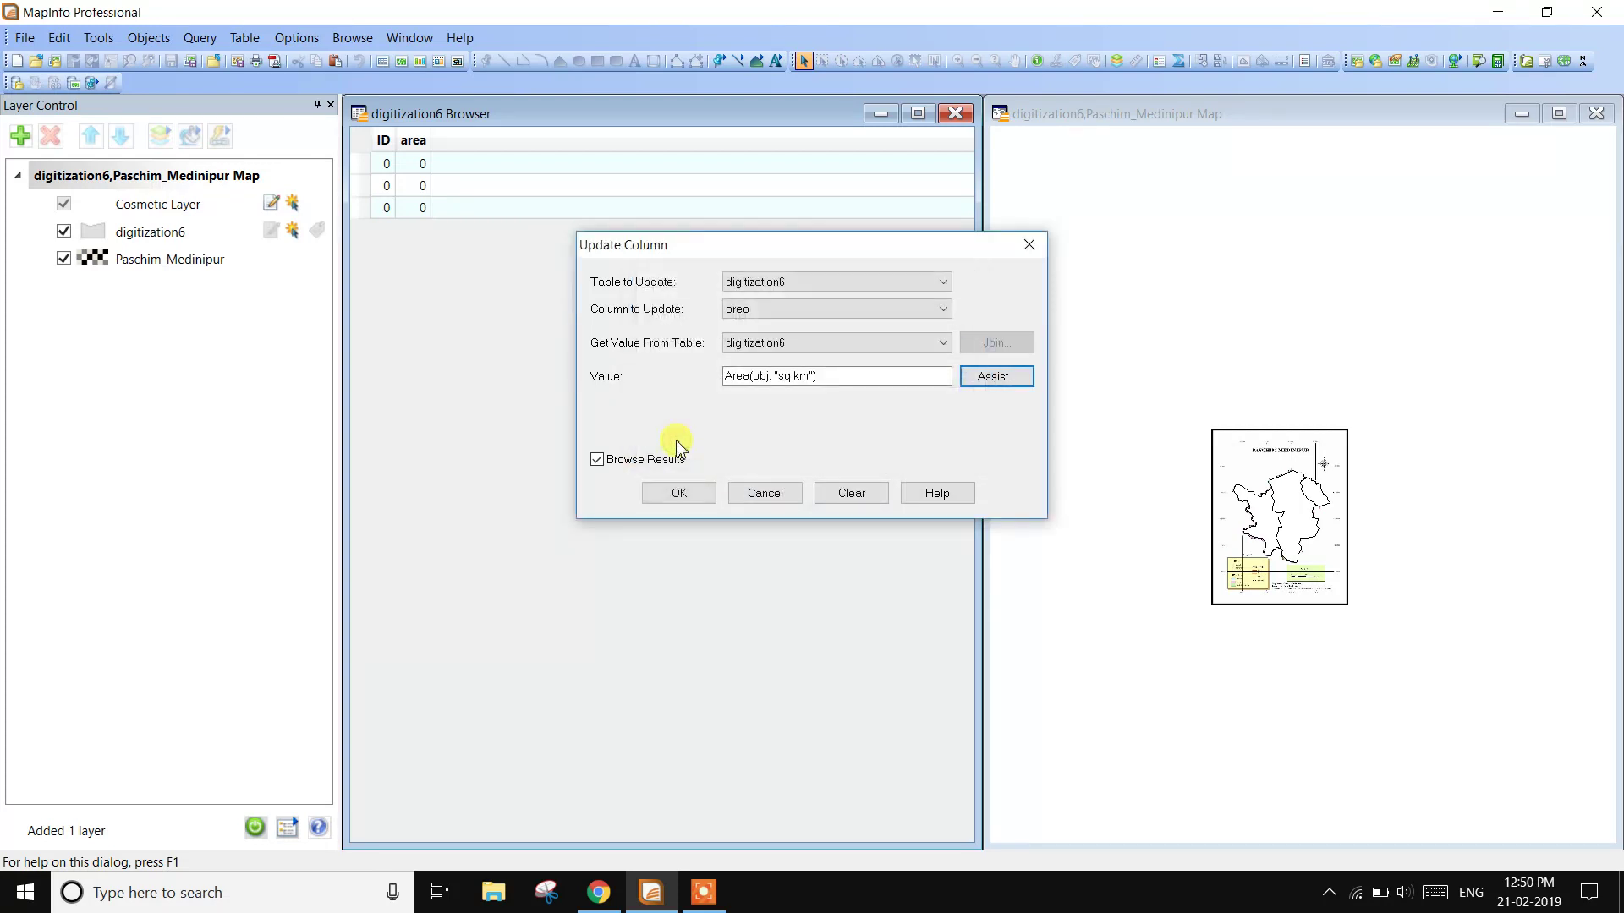
click(679, 493)
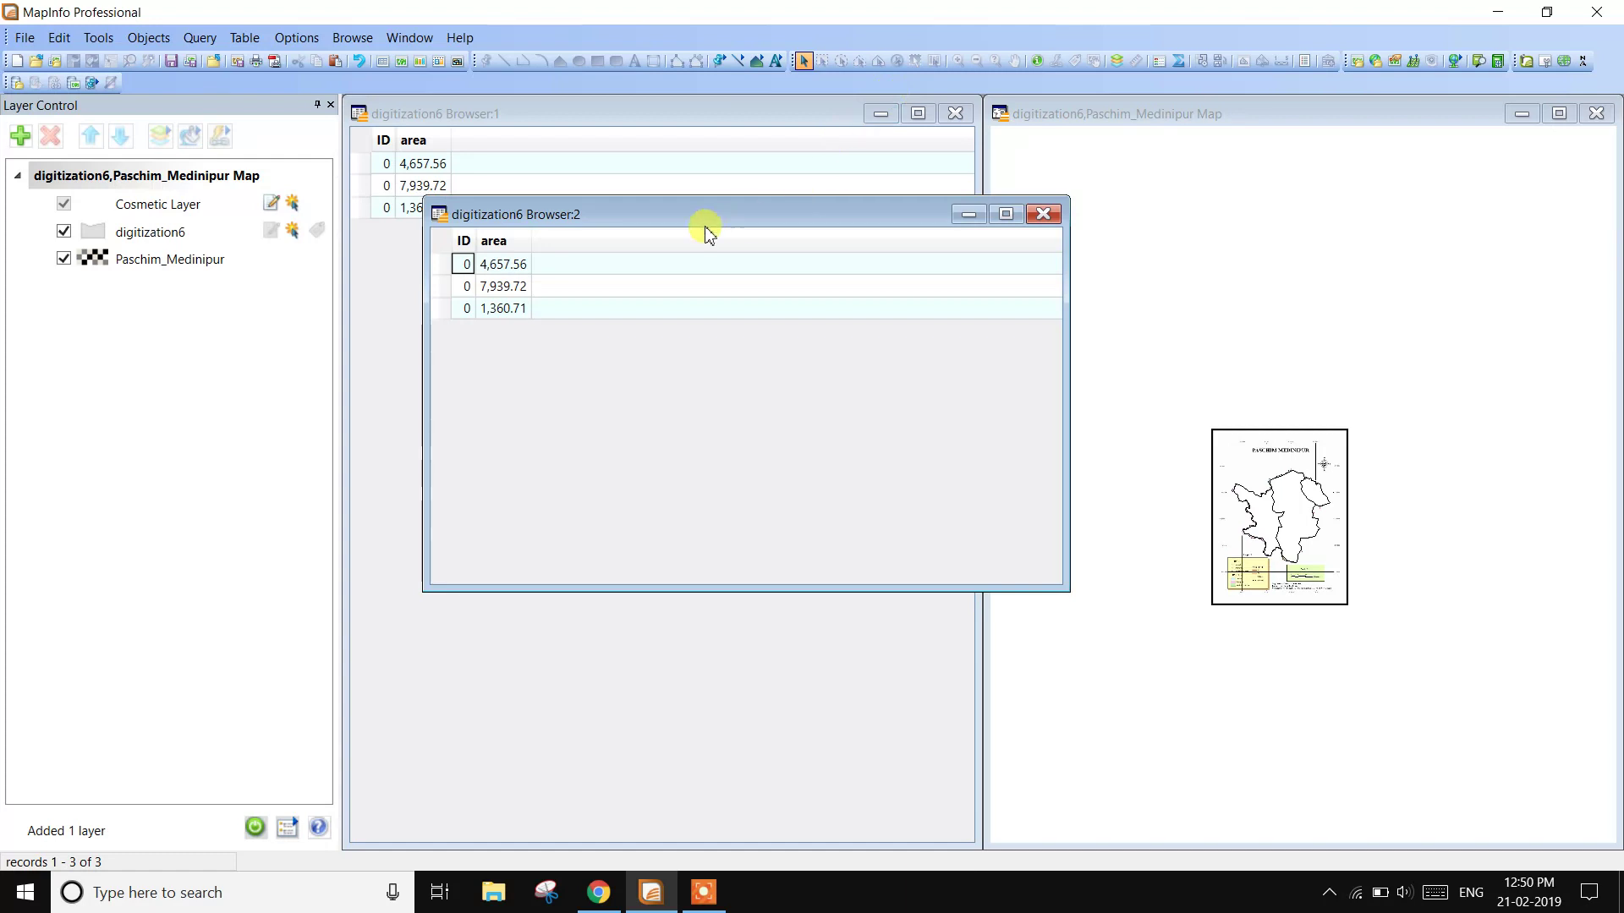
- Select each of the three records in turn to match it with its polygon, and close both table browser windows
click(451, 264)
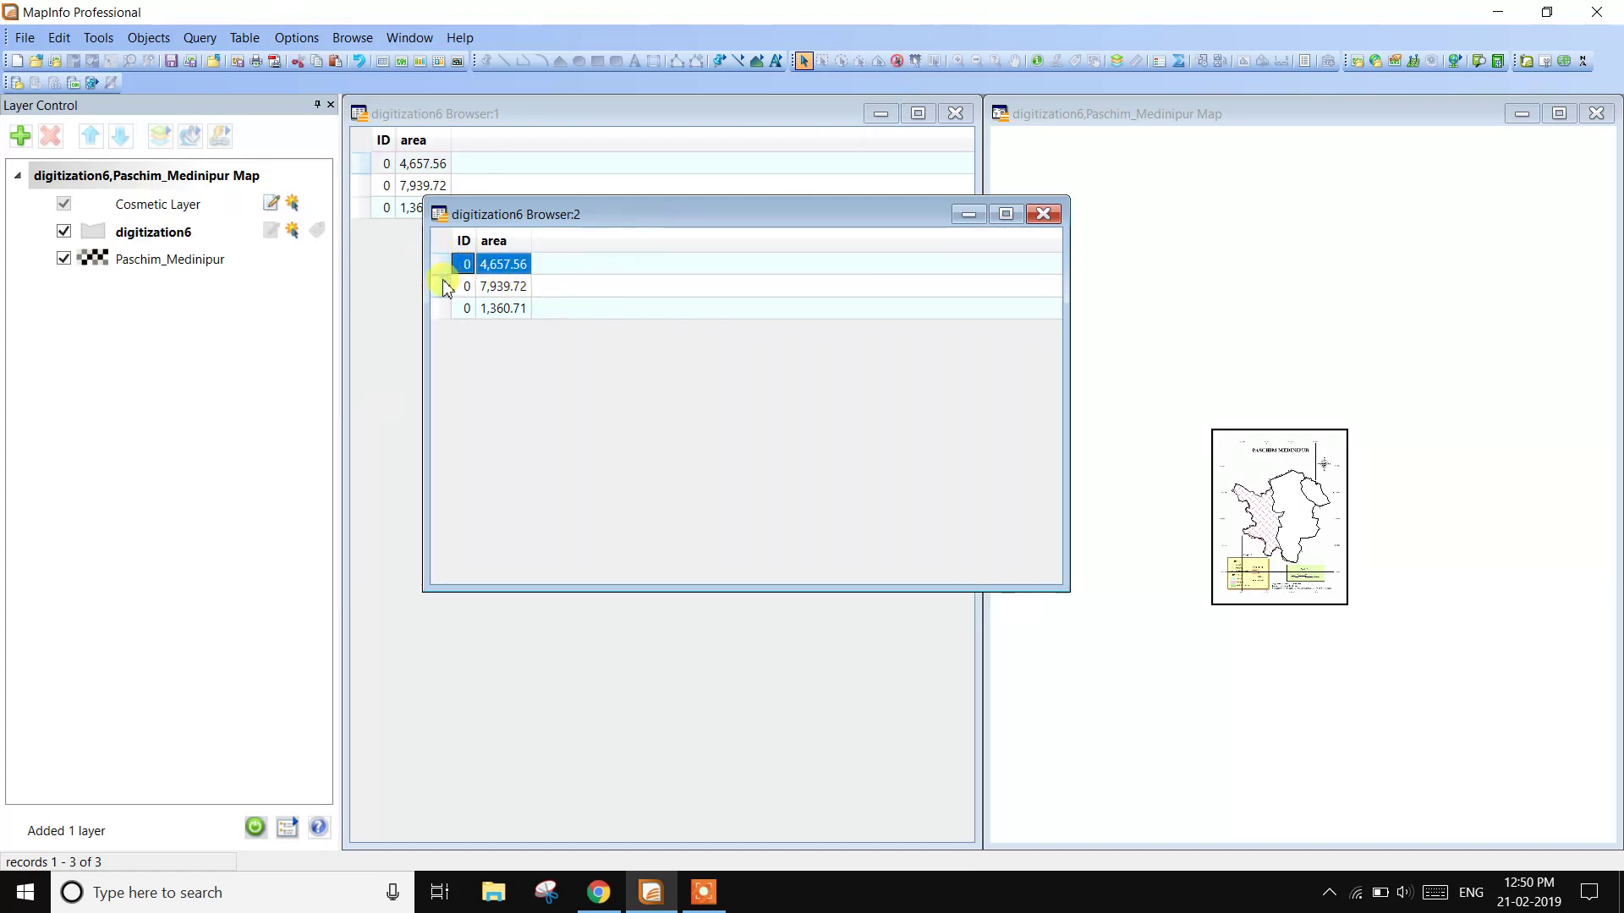
click(443, 286)
click(443, 306)
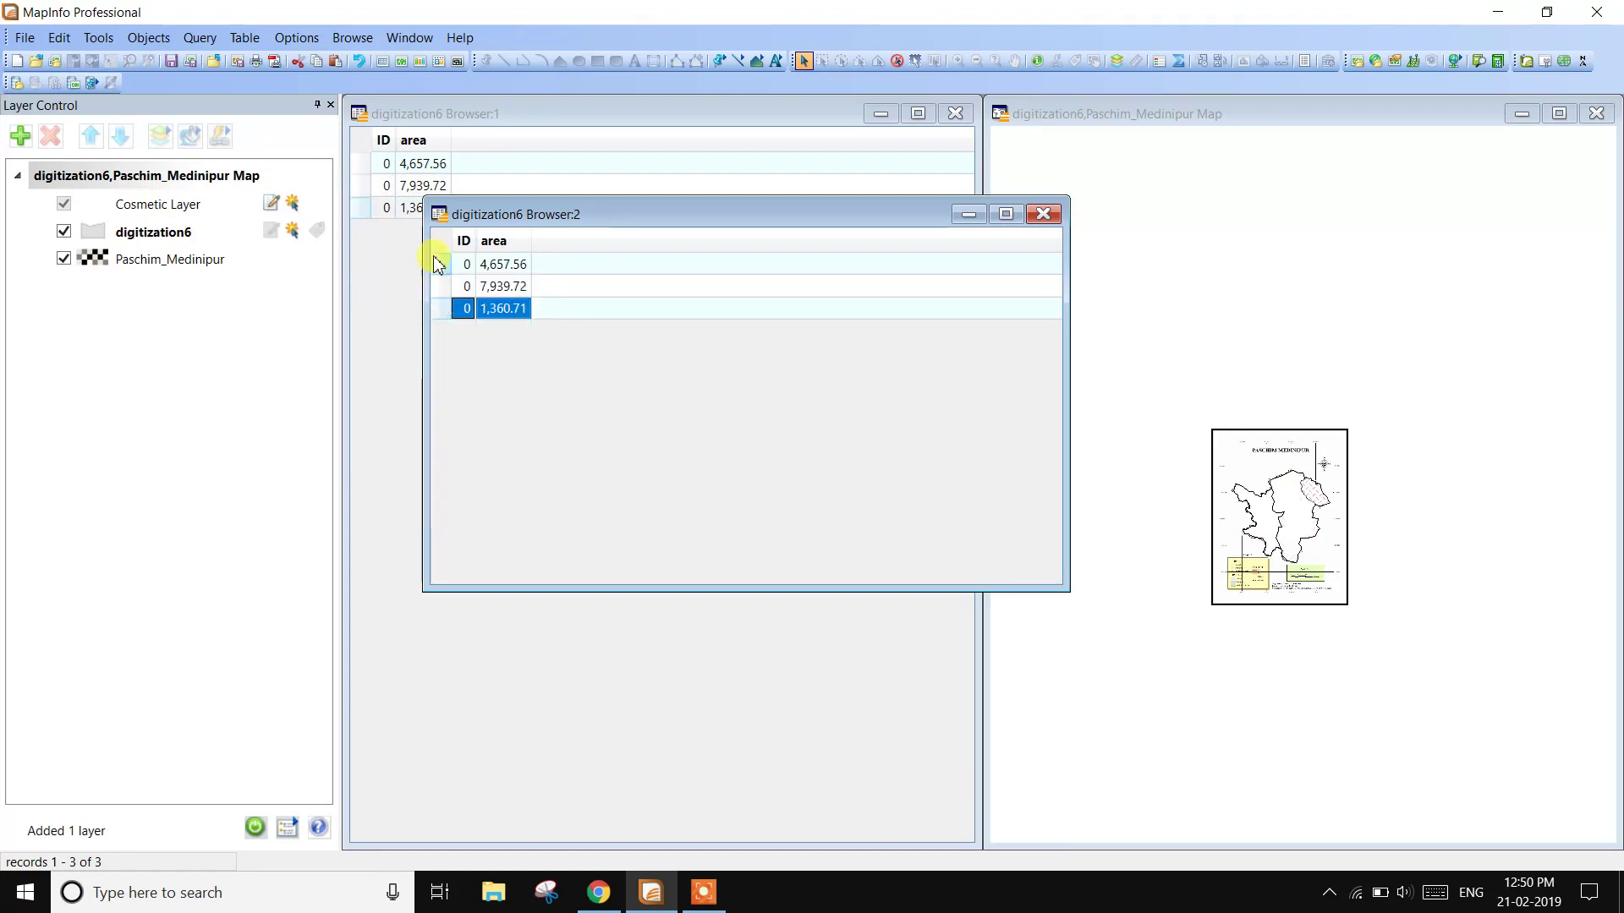
click(1041, 216)
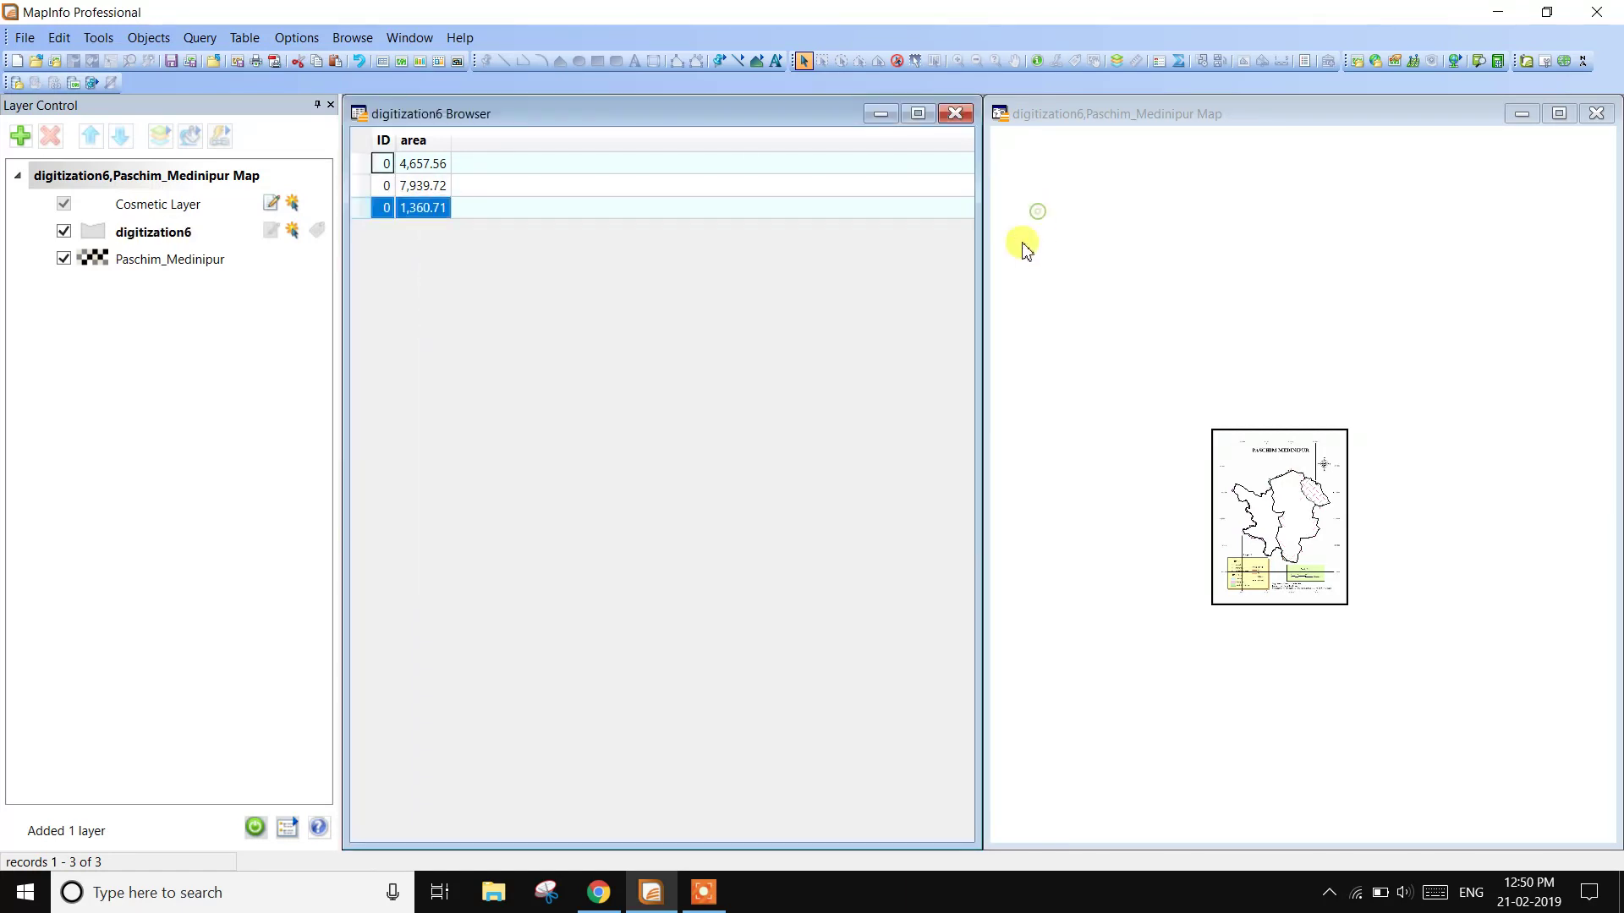
click(957, 114)
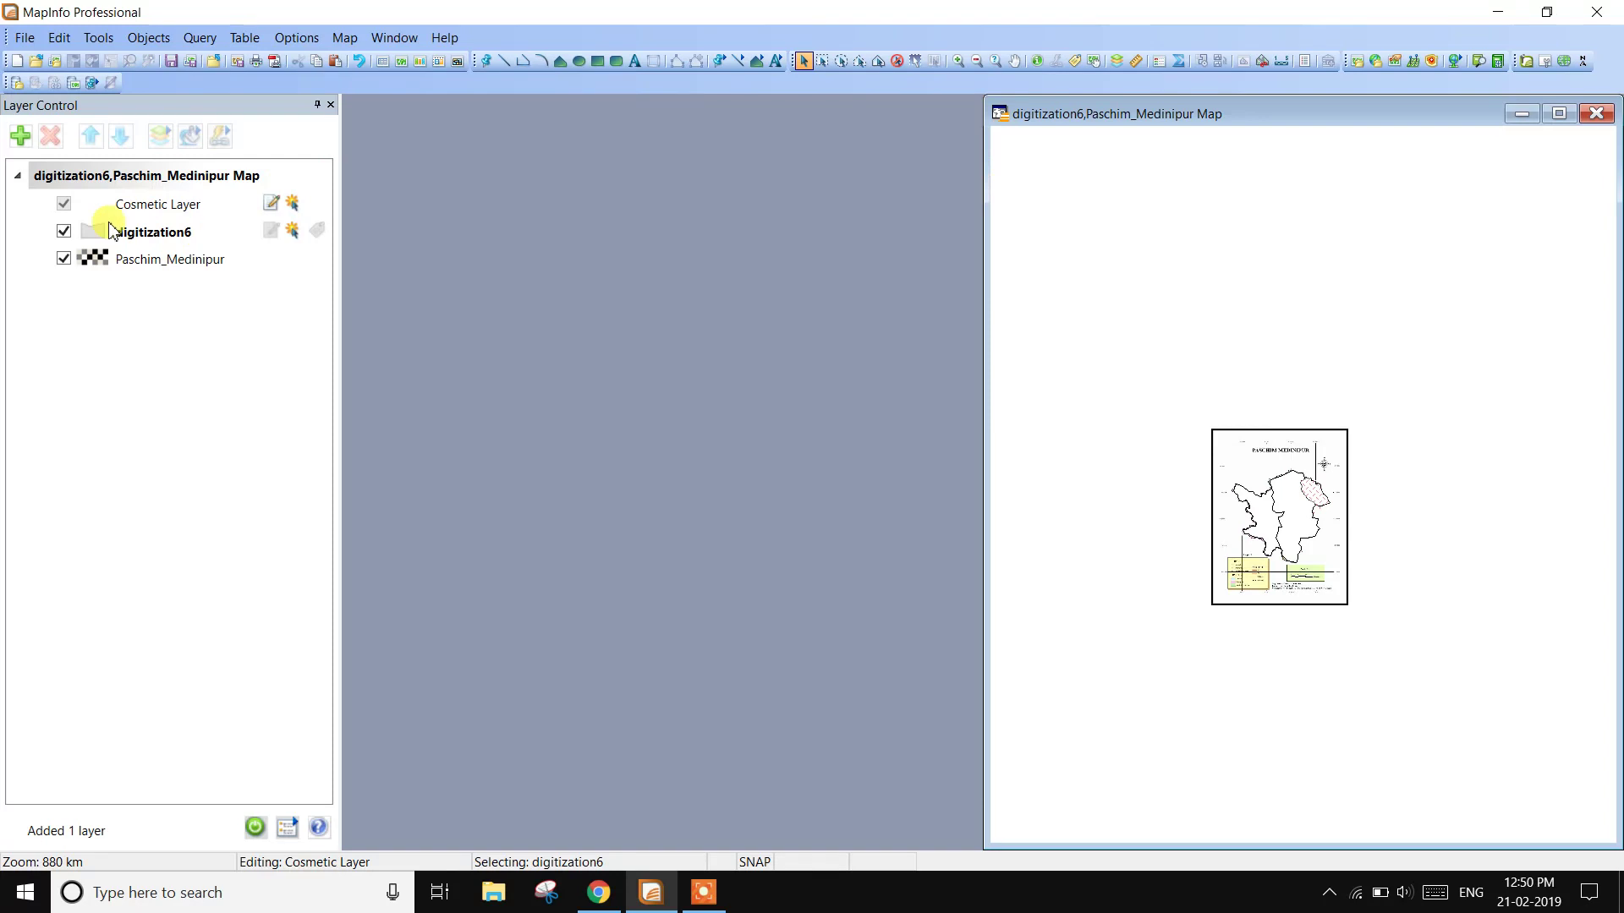
- Add digitization6 to the map once more as an additional layer
click(20, 136)
click(692, 398)
click(720, 545)
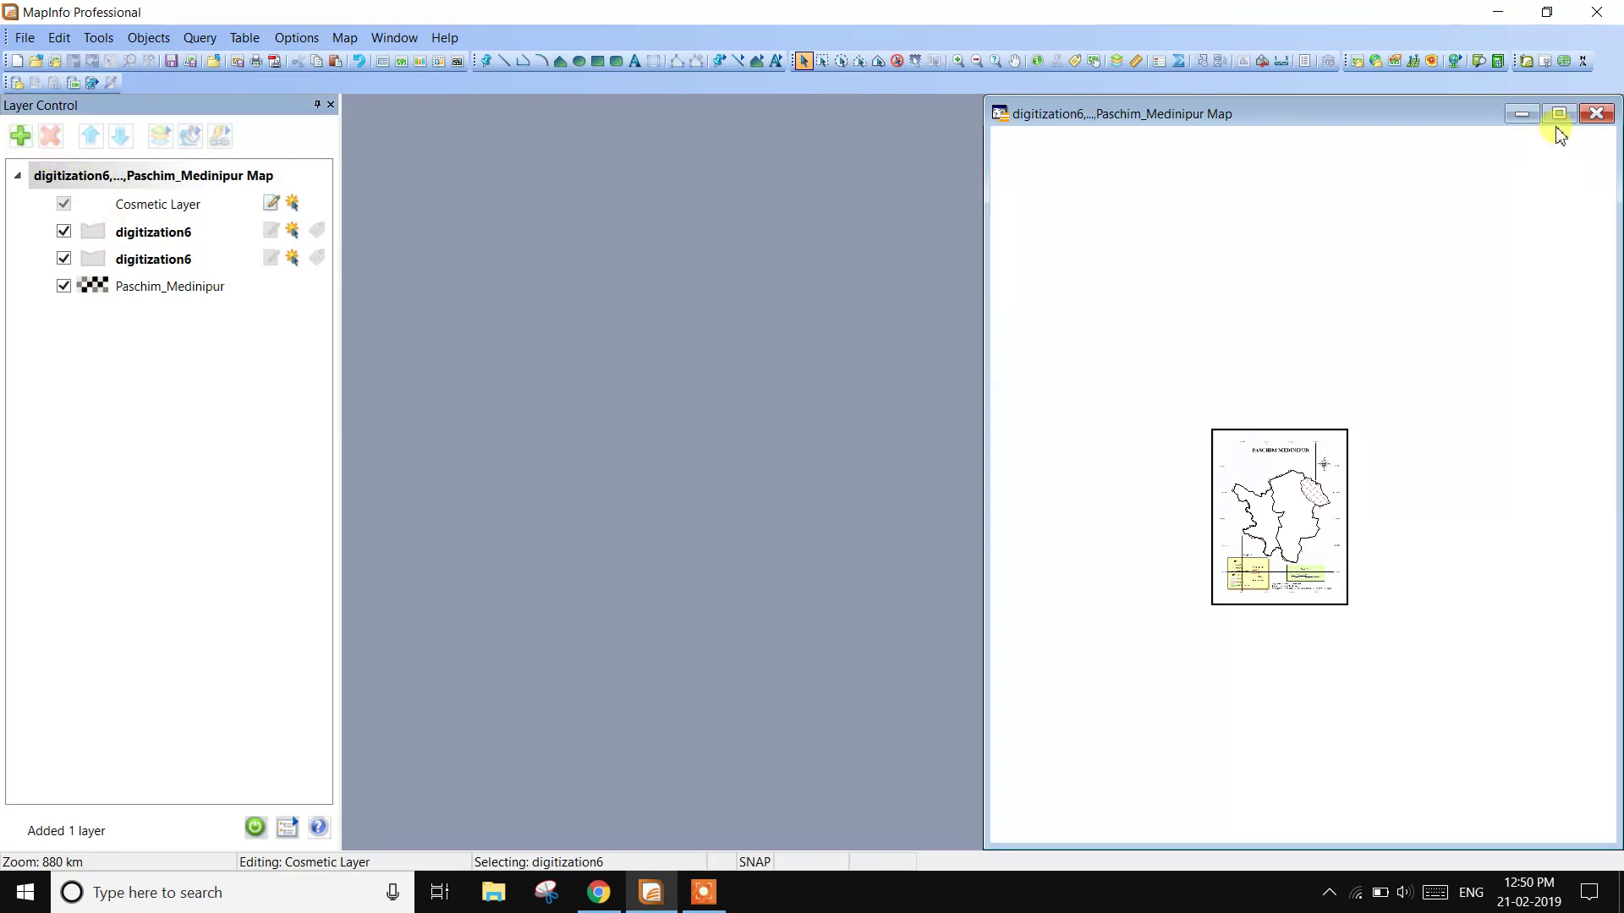
- Maximize the map window and choose area as the label field in the upper digitization6 layer's properties
click(1558, 118)
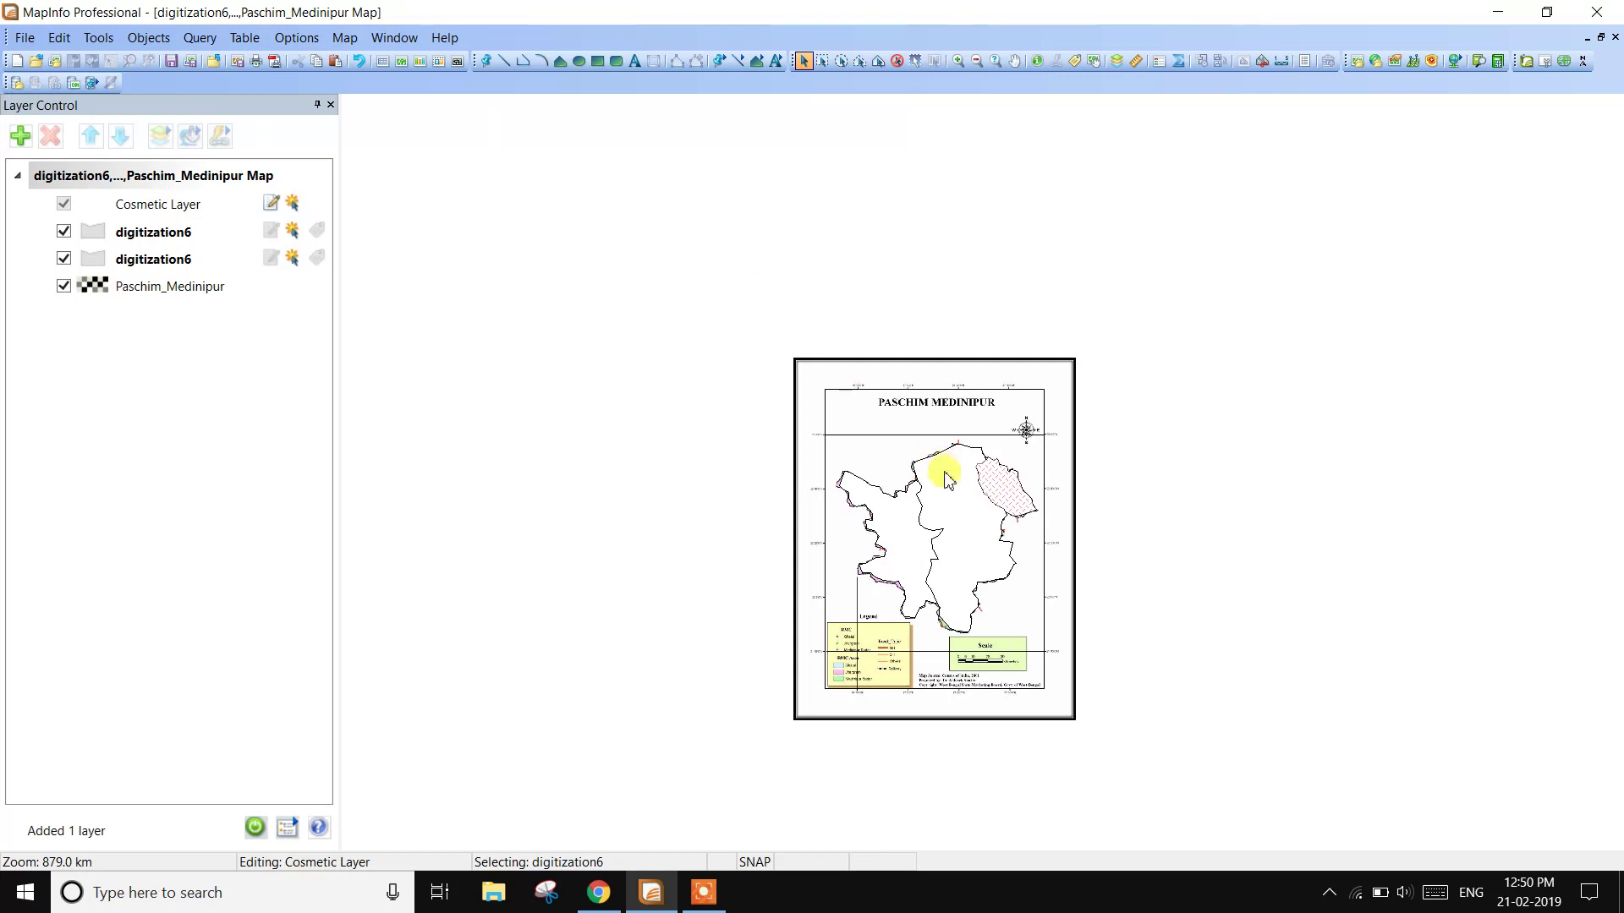
scroll(947, 480, up, 2)
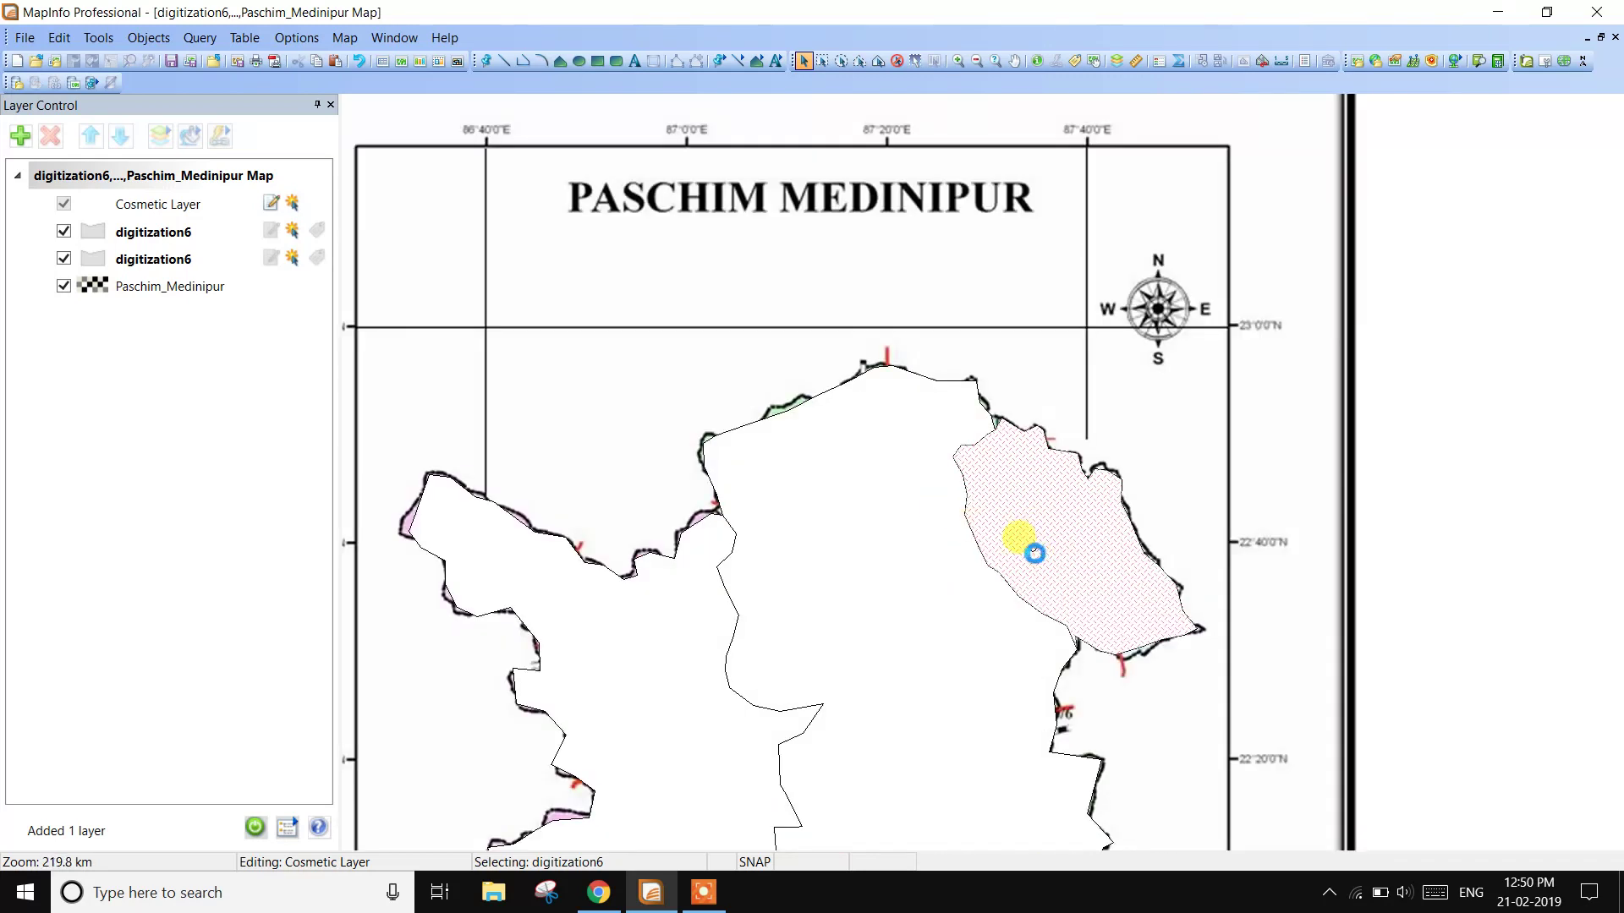
scroll(1033, 553, down, 1)
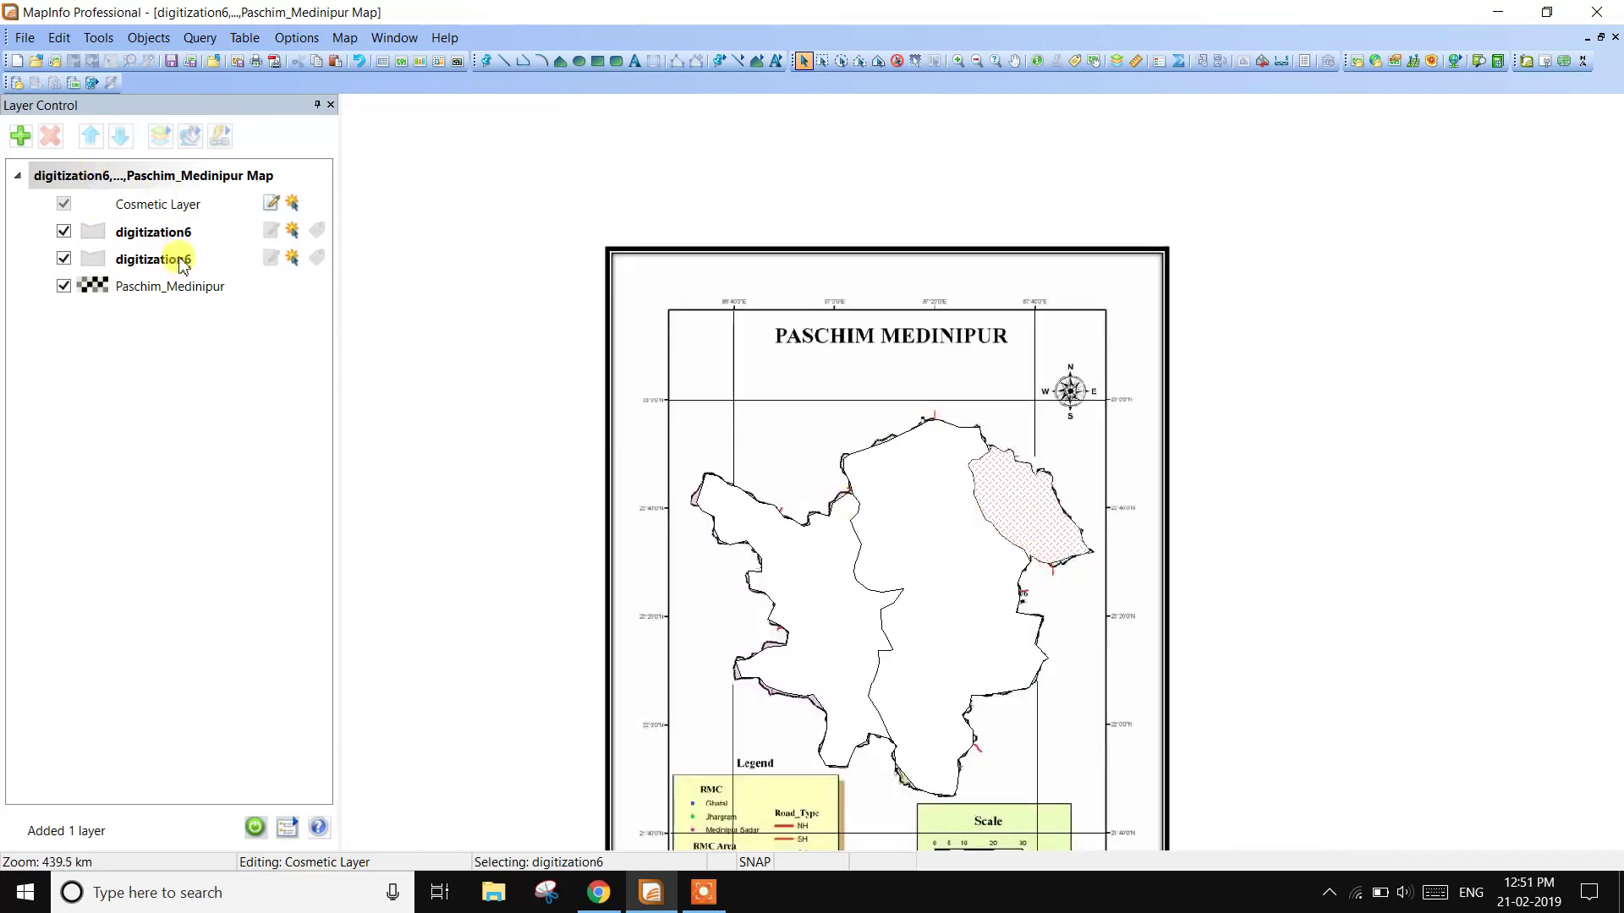
double_click(158, 239)
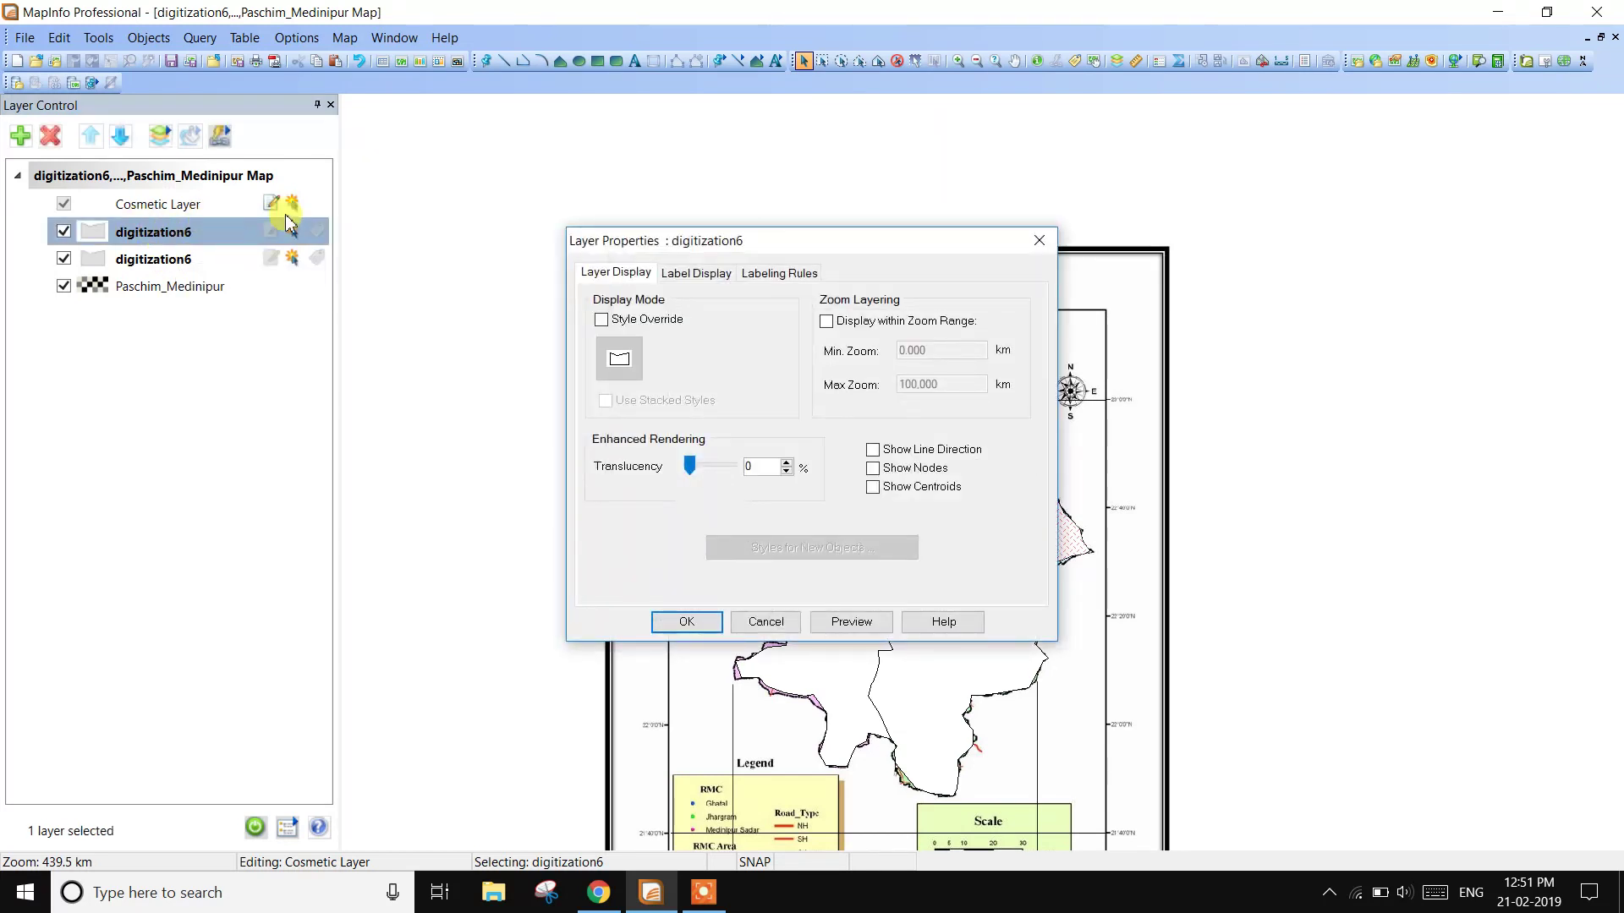
click(712, 273)
drag(829, 243, 1239, 132)
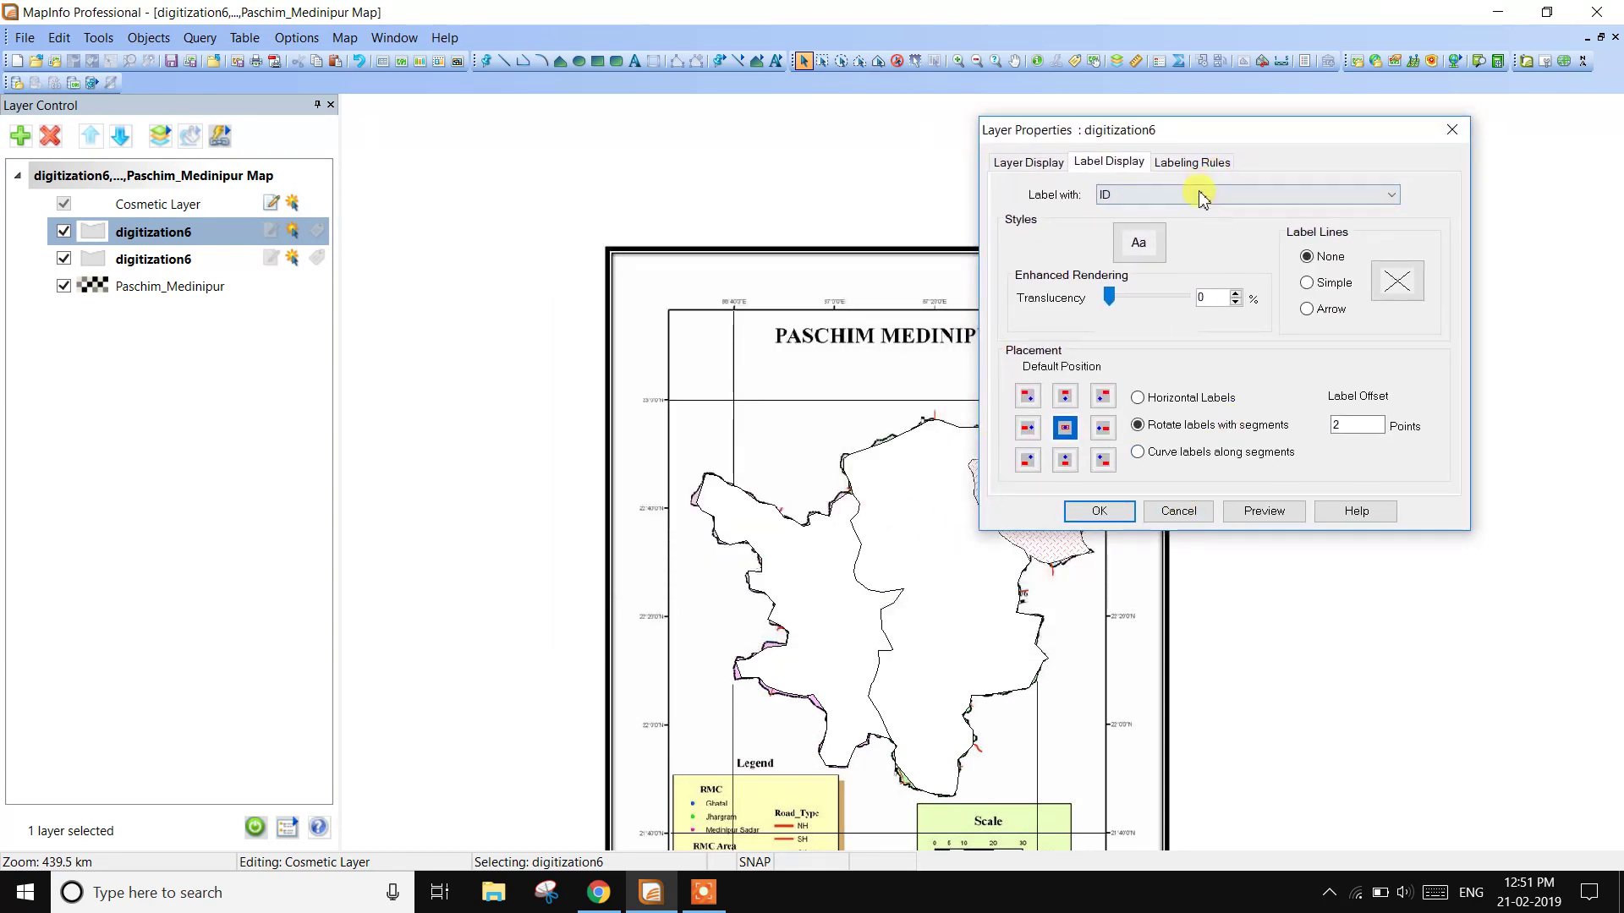
click(1203, 197)
click(1142, 229)
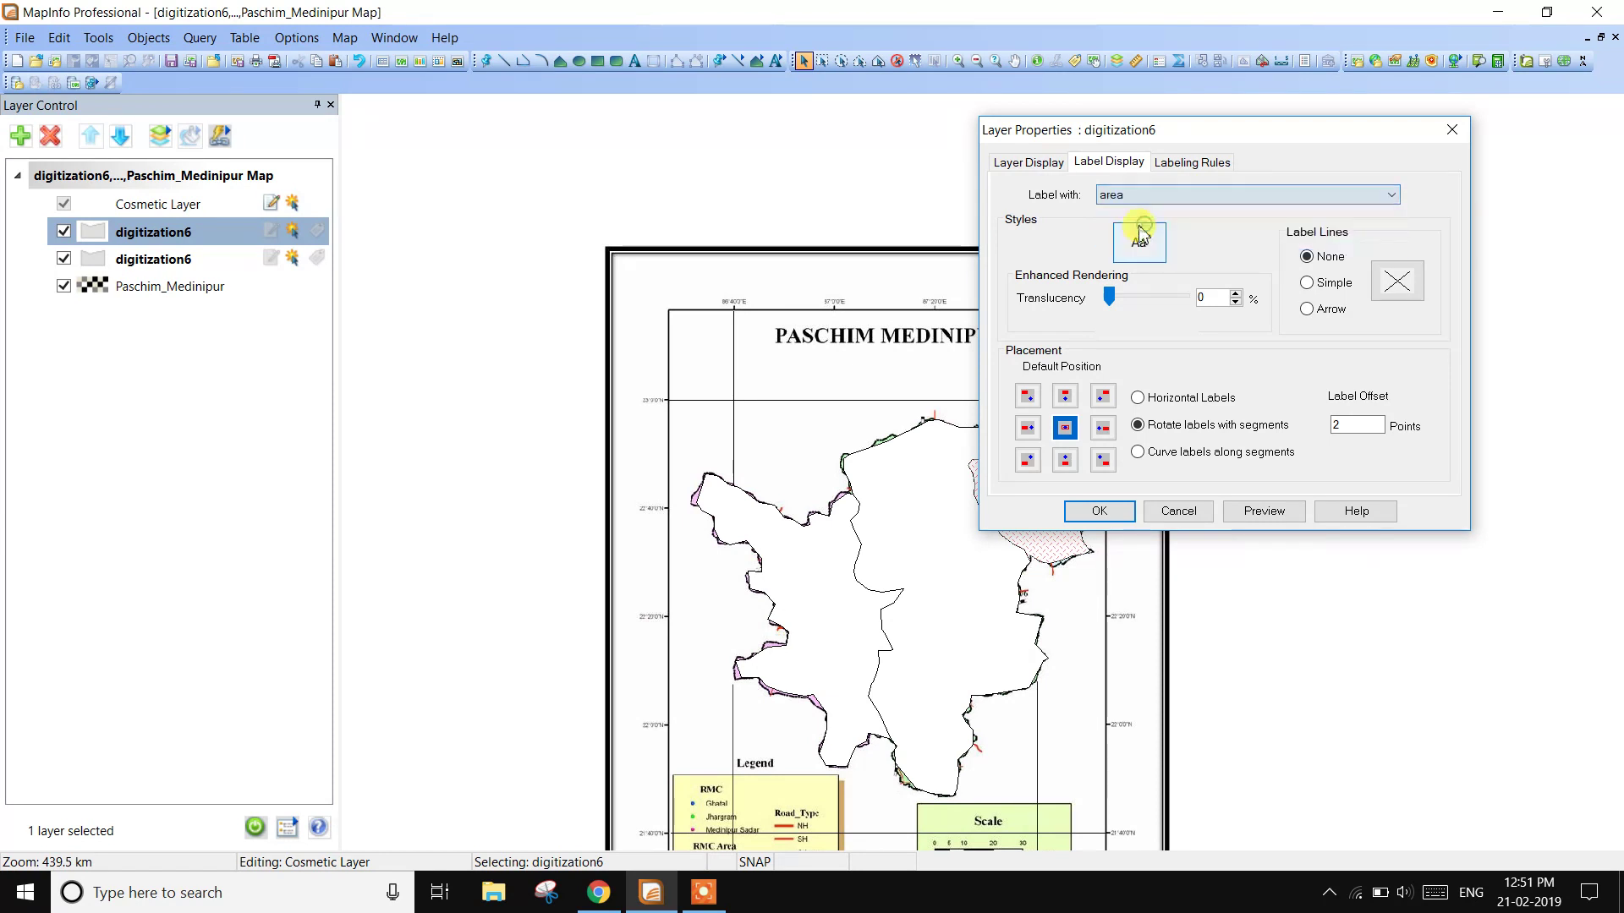
- Set the label text style to the Magneto font, size 16, in red
click(1141, 240)
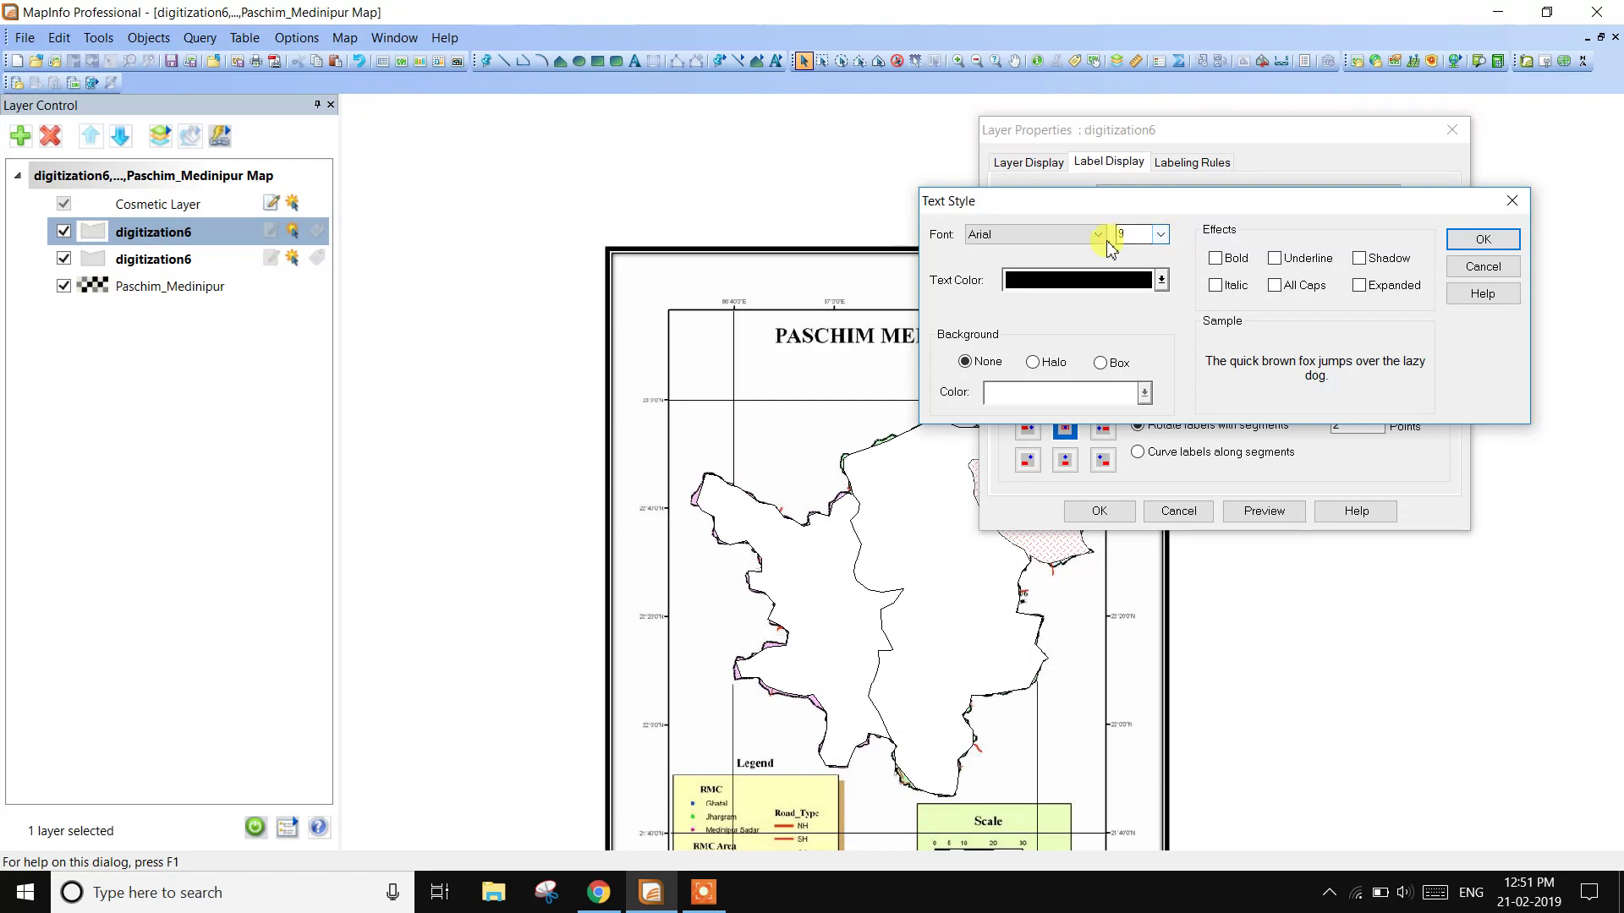
click(1099, 235)
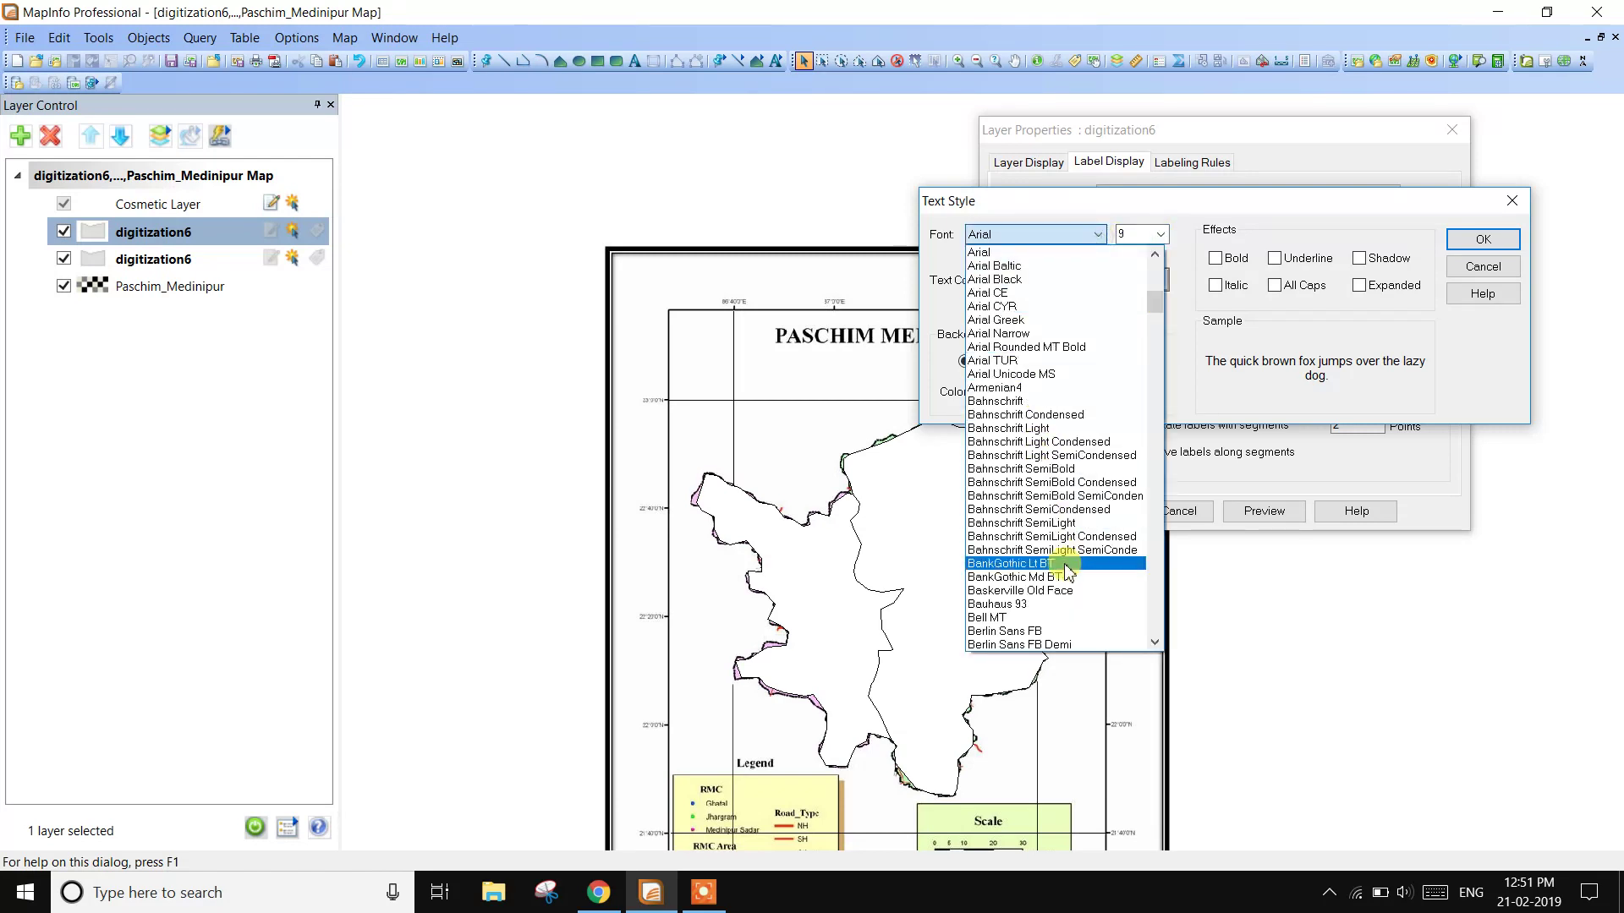
key(m)
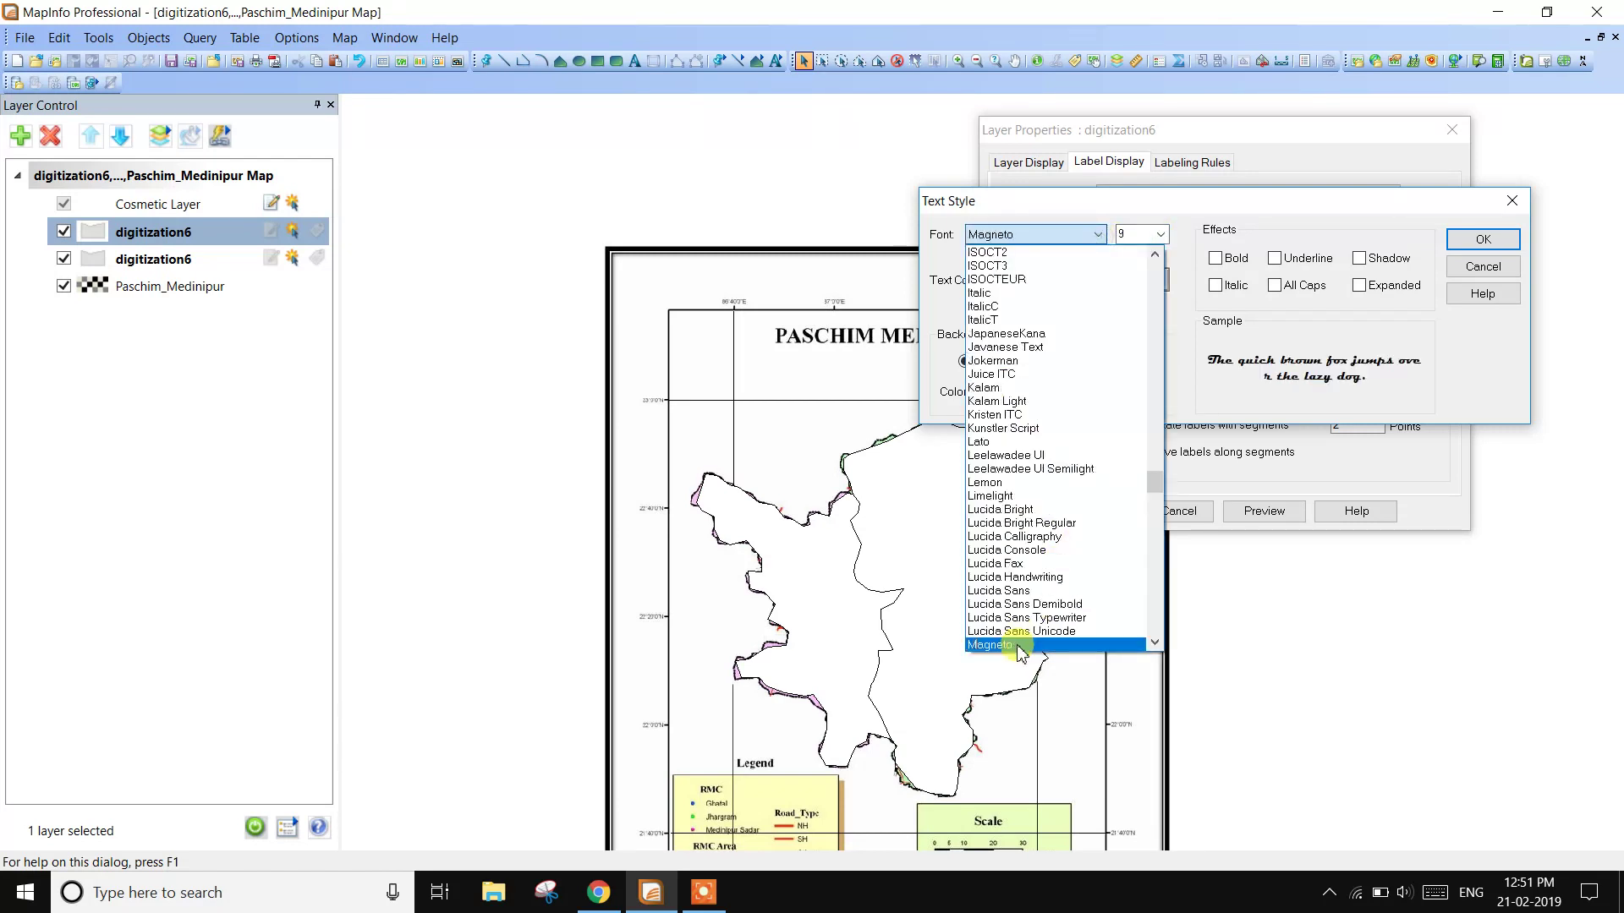
click(1020, 645)
click(1160, 234)
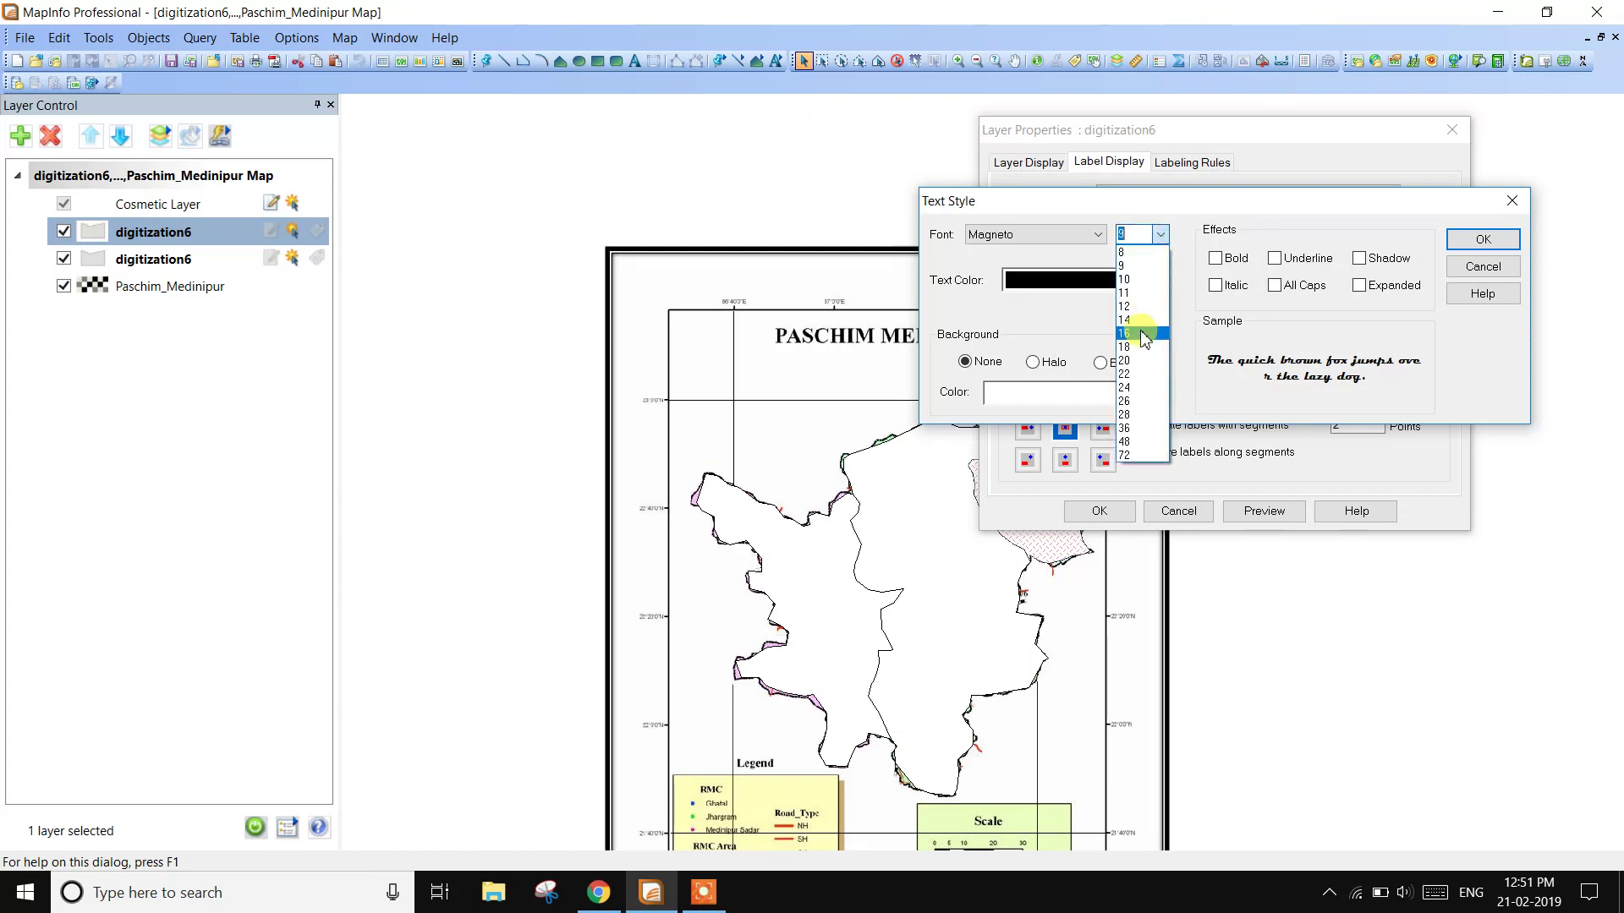
click(1144, 334)
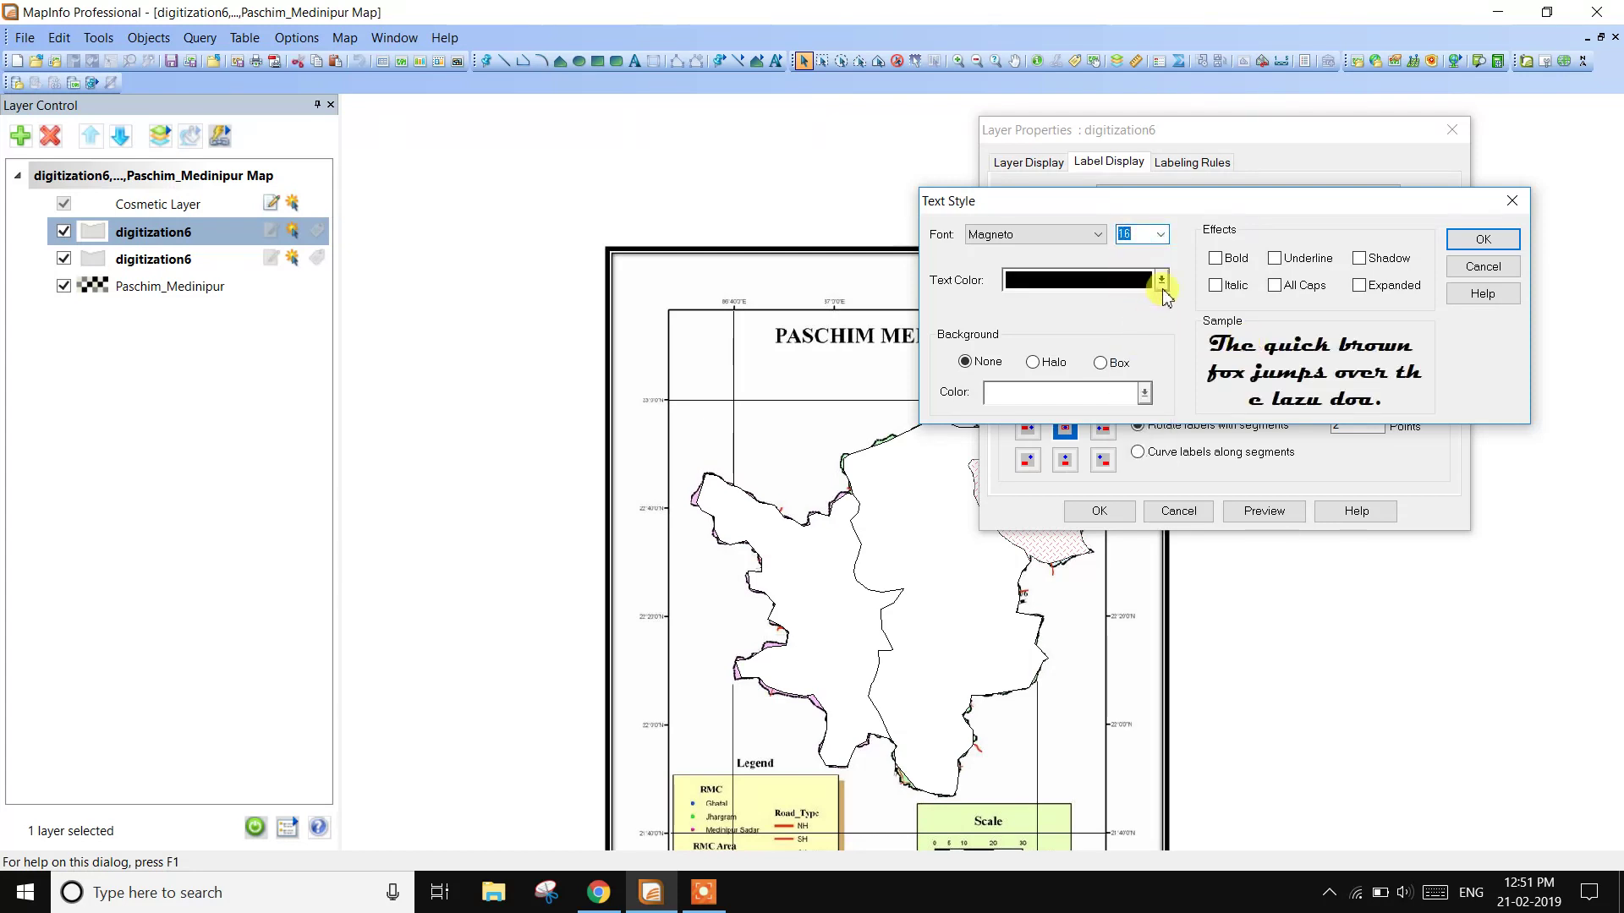
click(1161, 282)
click(1148, 356)
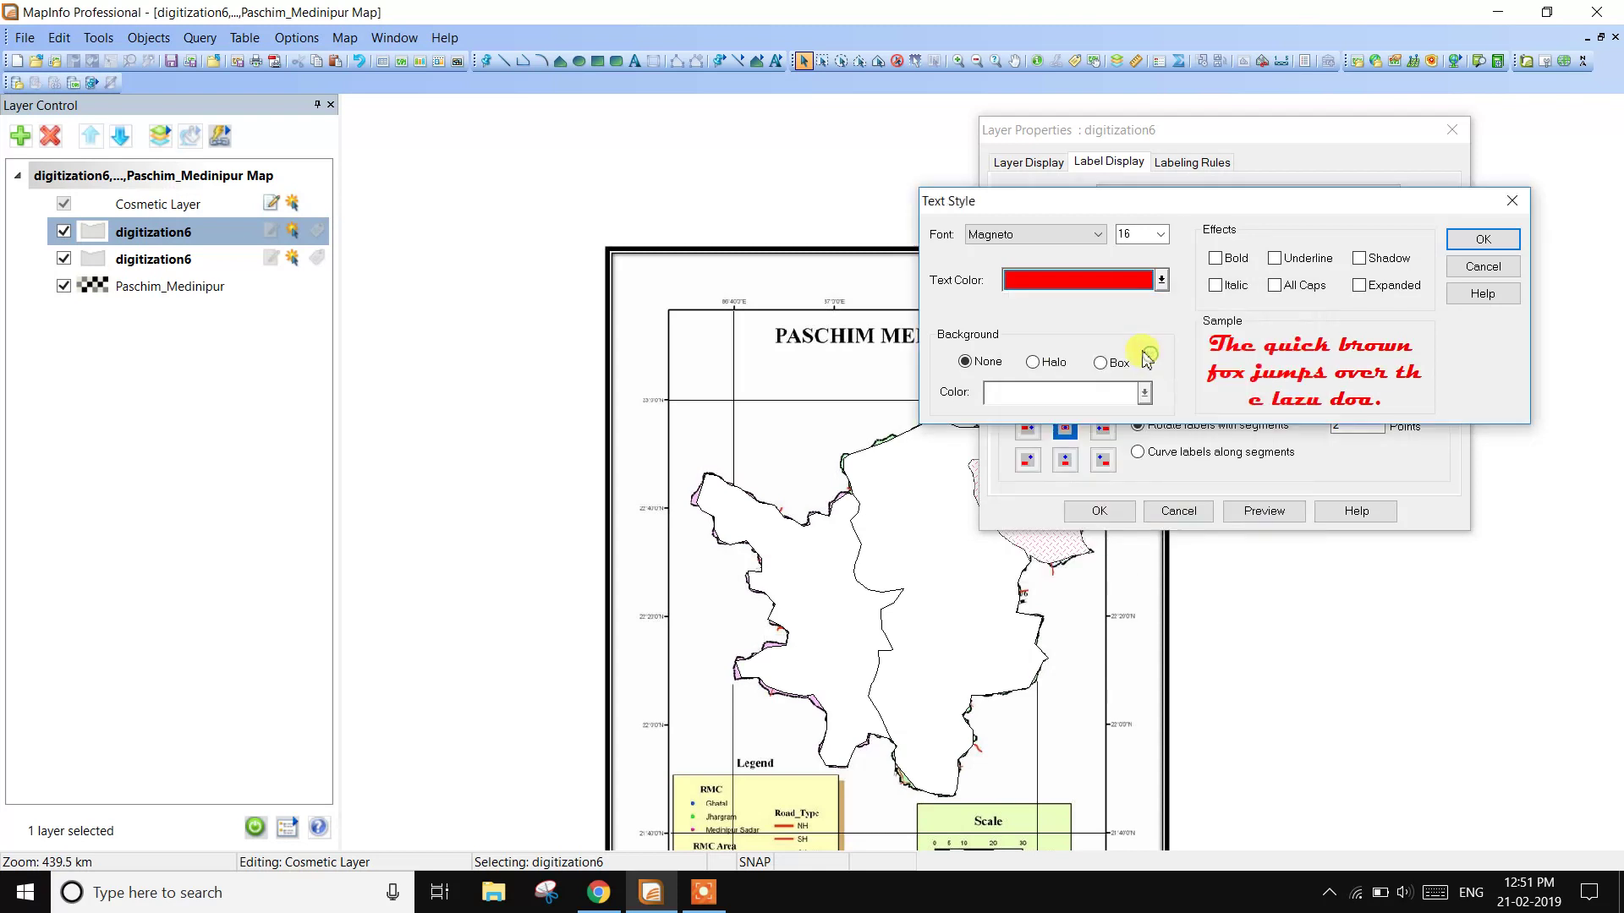
click(1482, 241)
- Apply the layer properties and turn on automatic labels for the upper digitization6 layer
click(1040, 163)
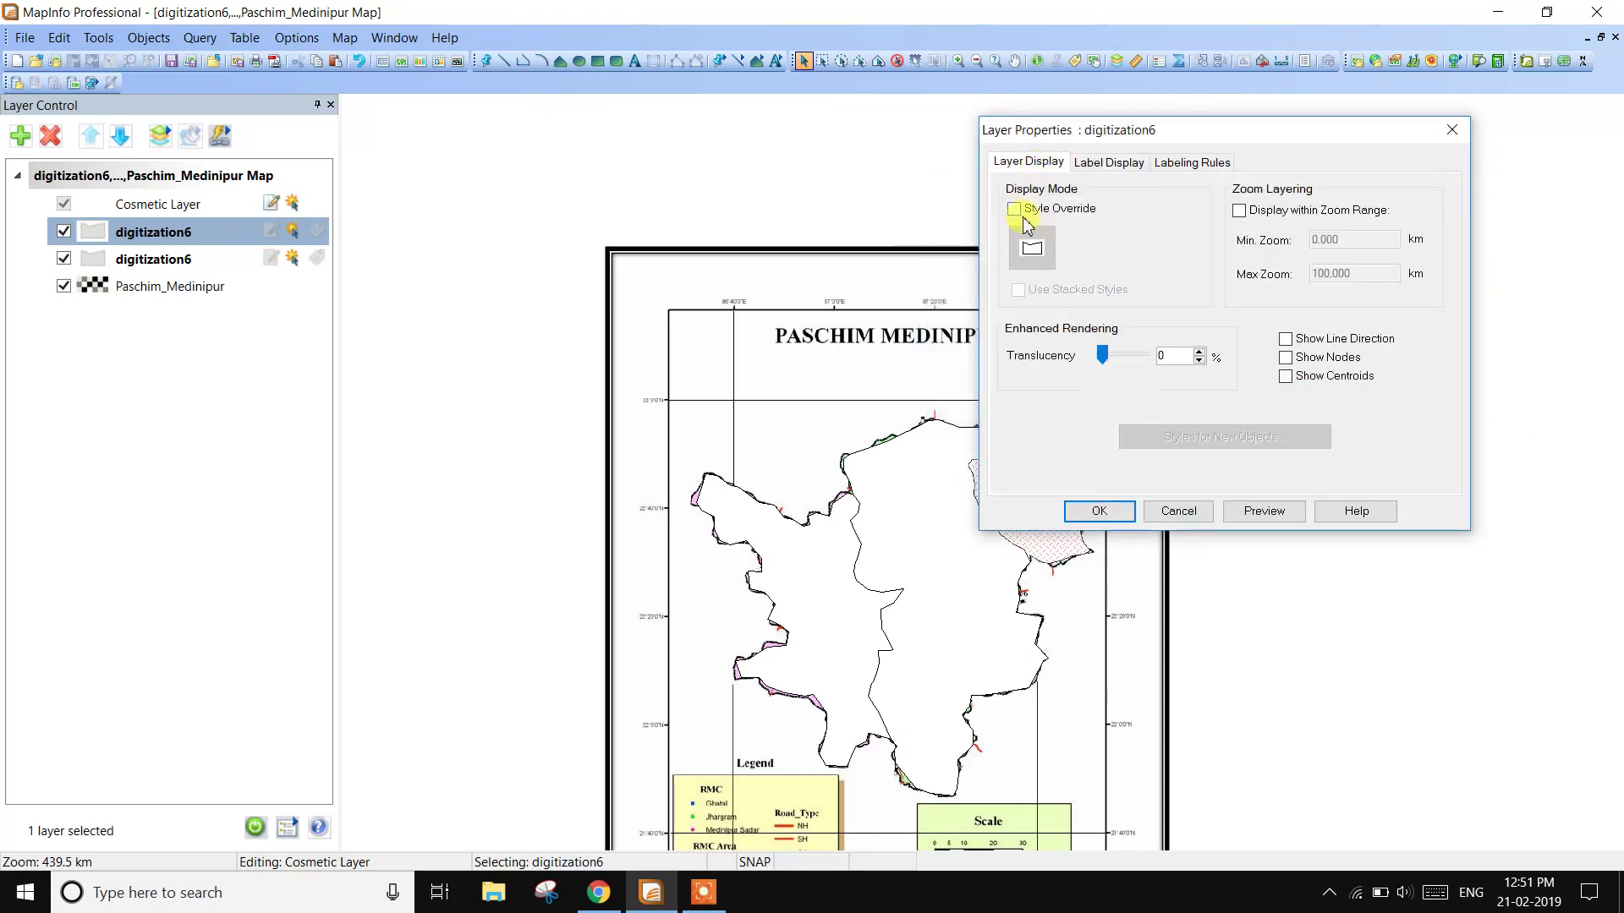
click(1097, 511)
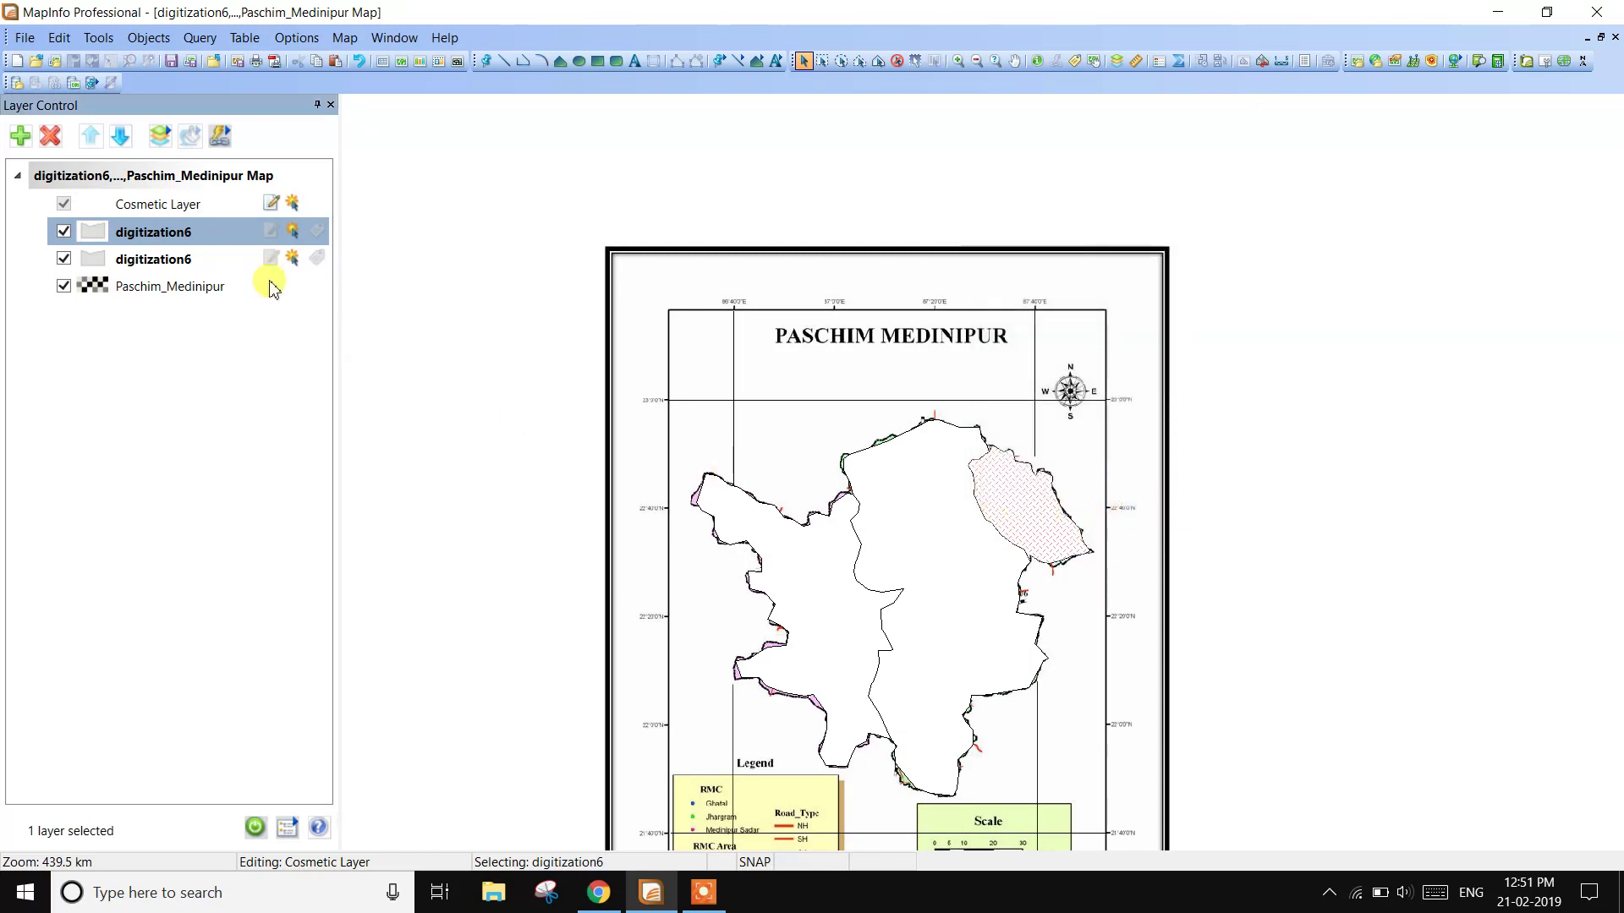
click(317, 230)
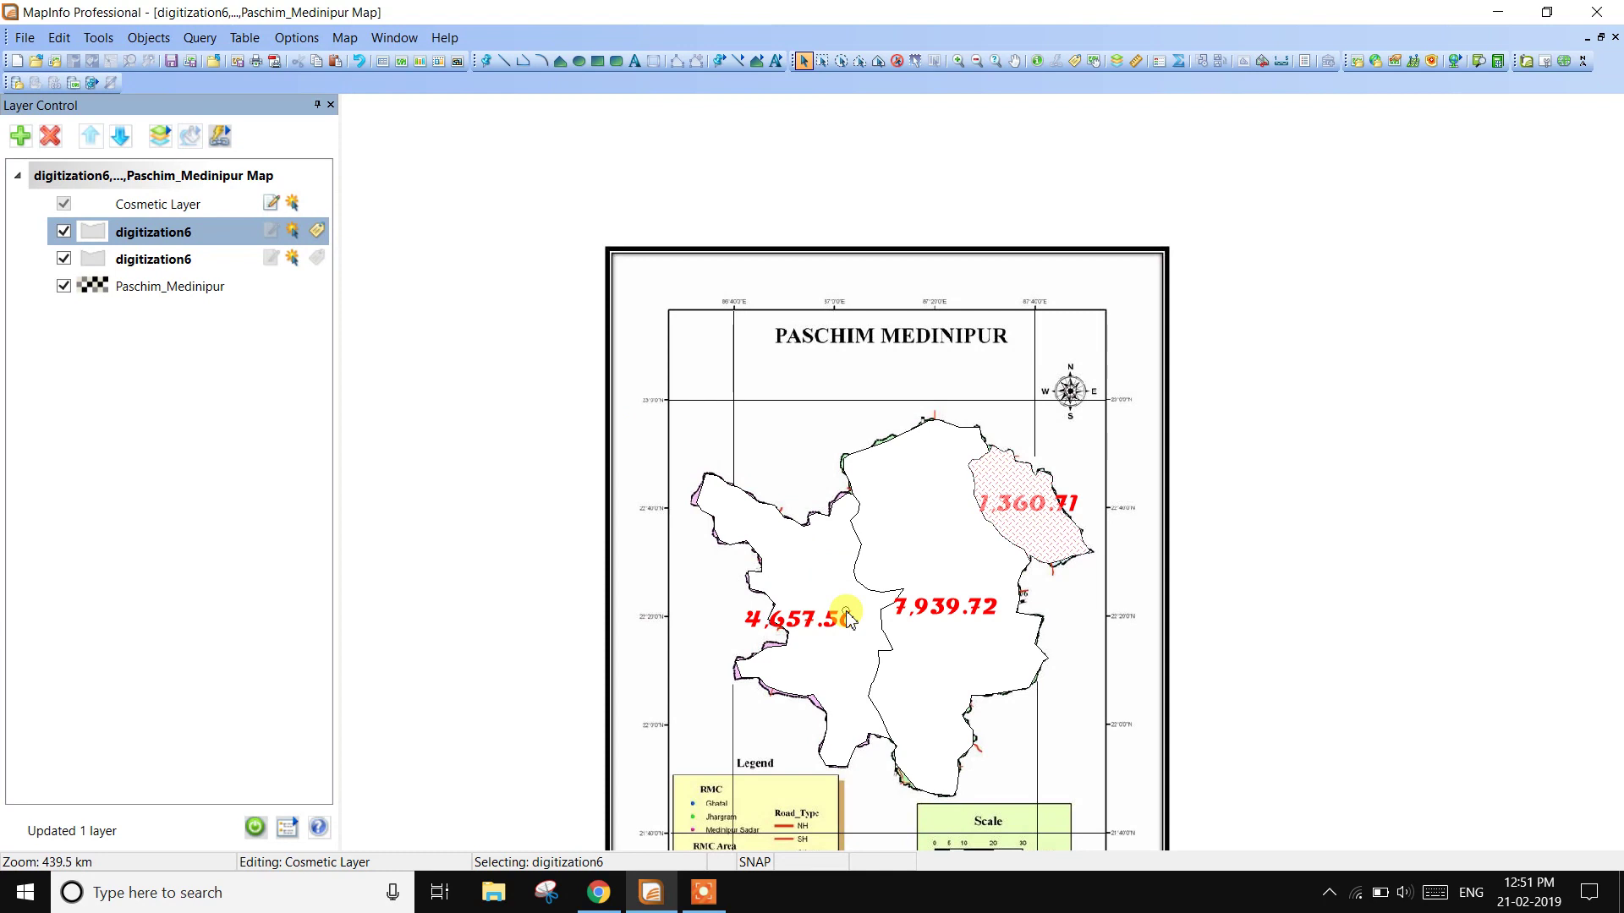
scroll(937, 558, up, 1)
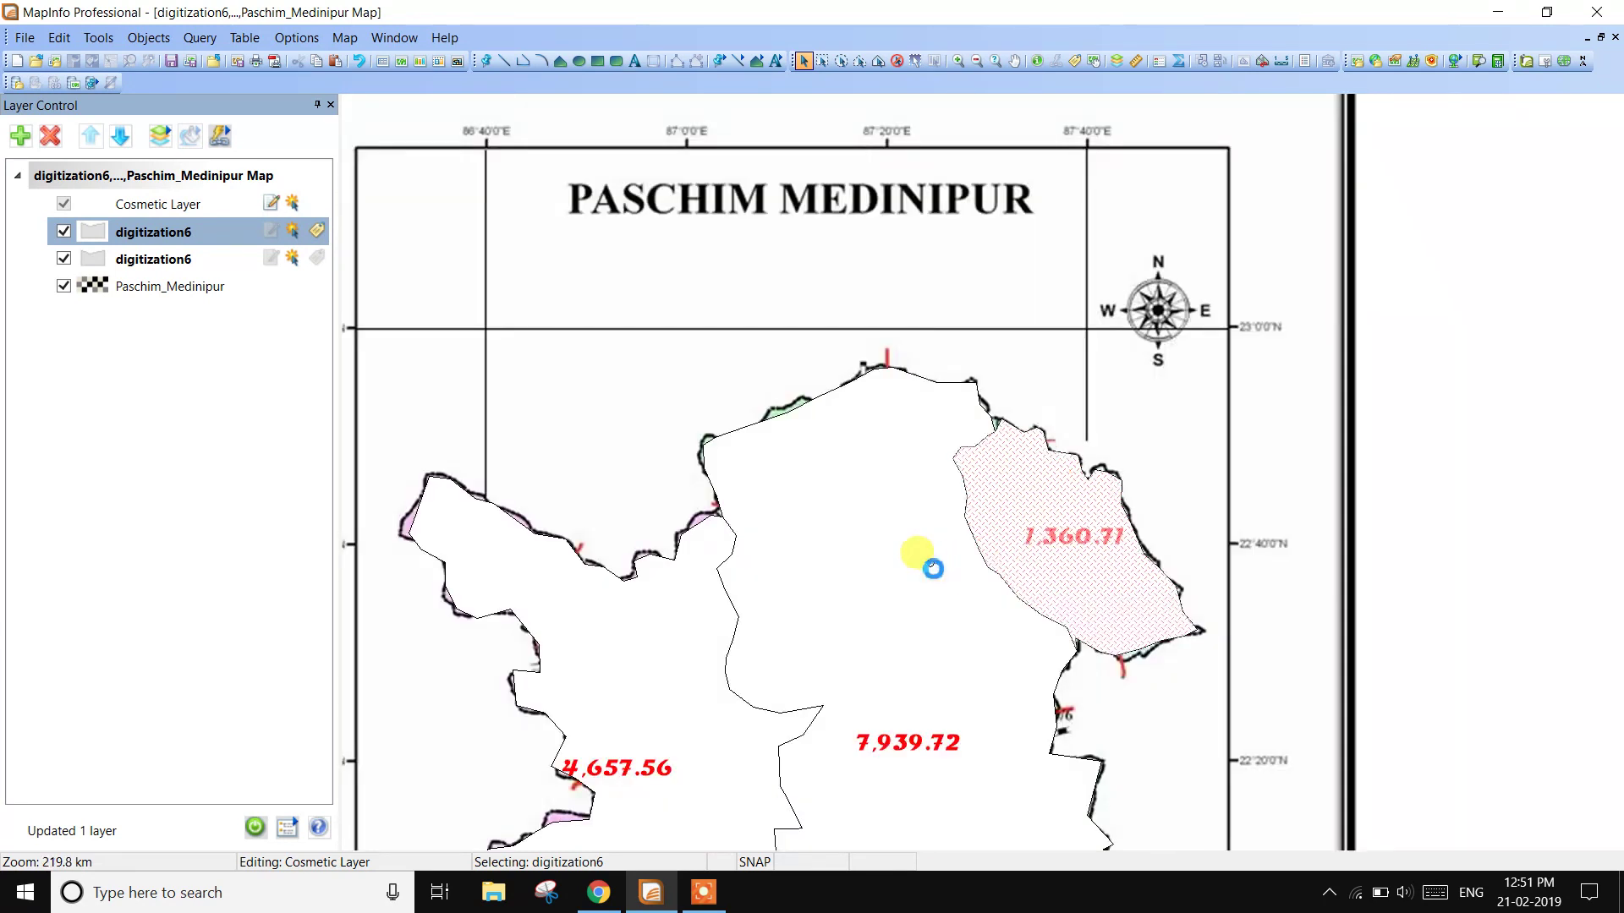
scroll(929, 556, down, 1)
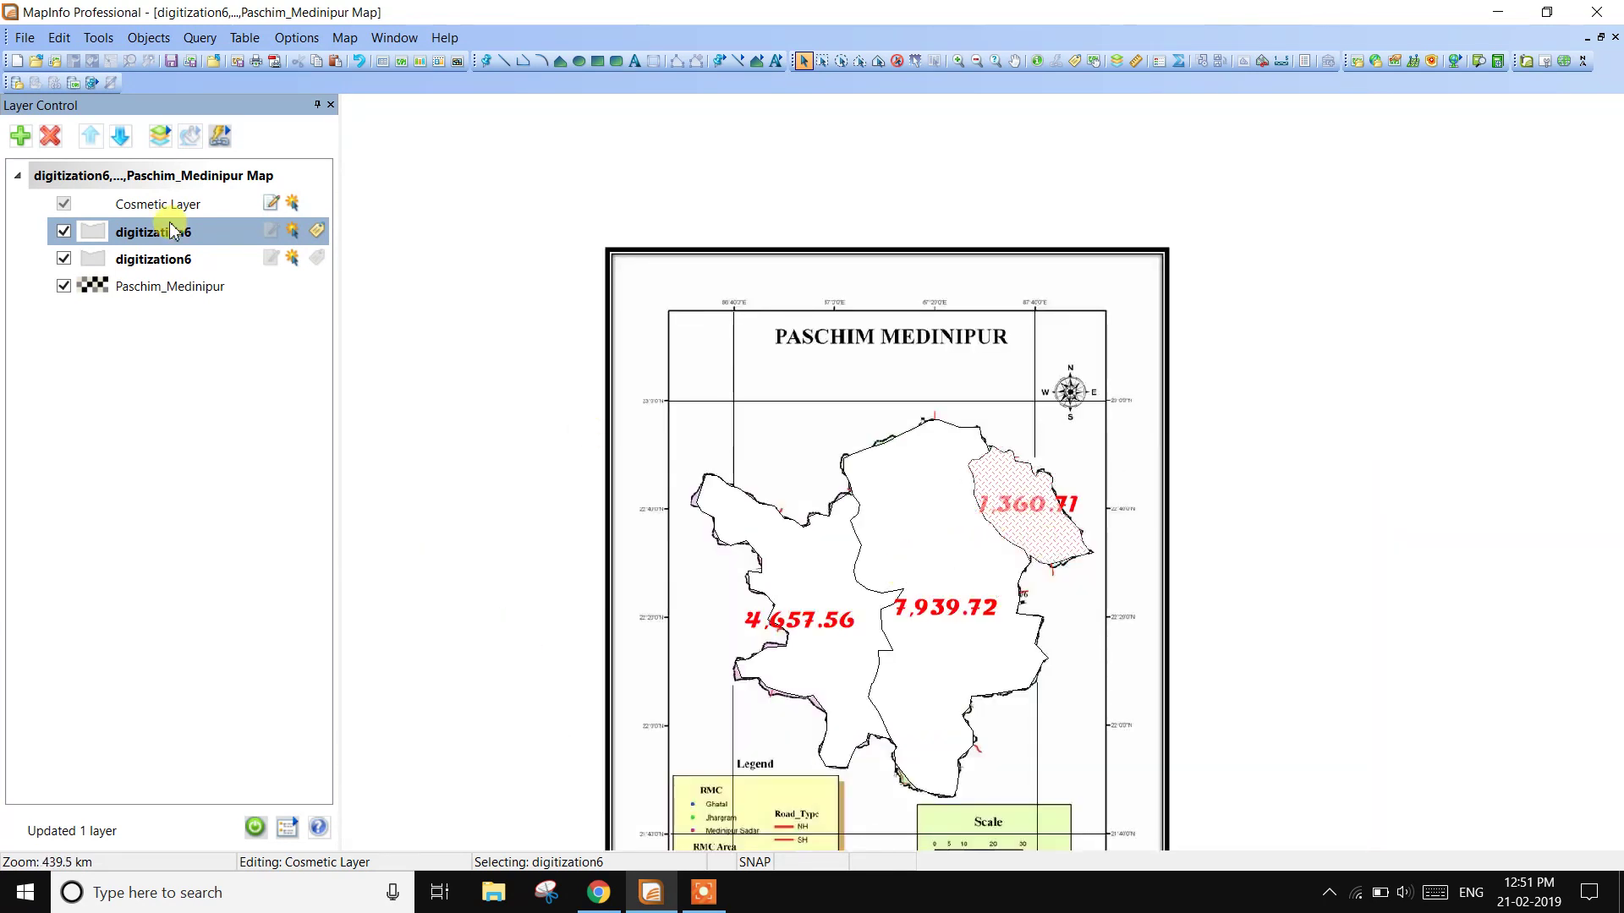
- Hide the lower digitization6 layer and override the upper one's region style with a solid yellow fill
click(63, 261)
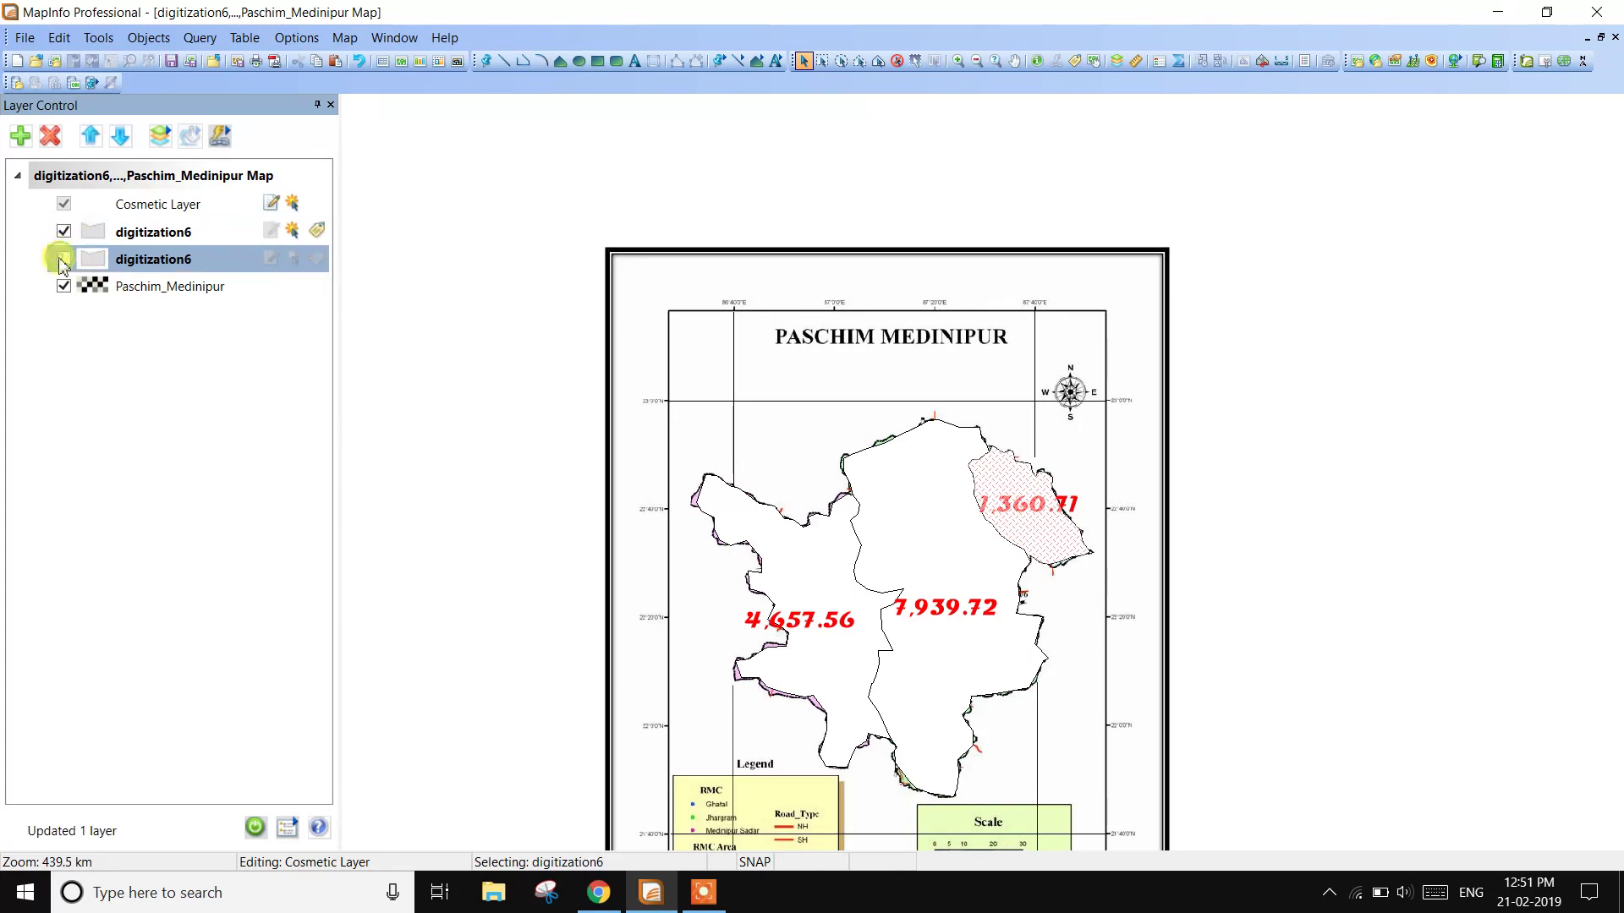
double_click(118, 233)
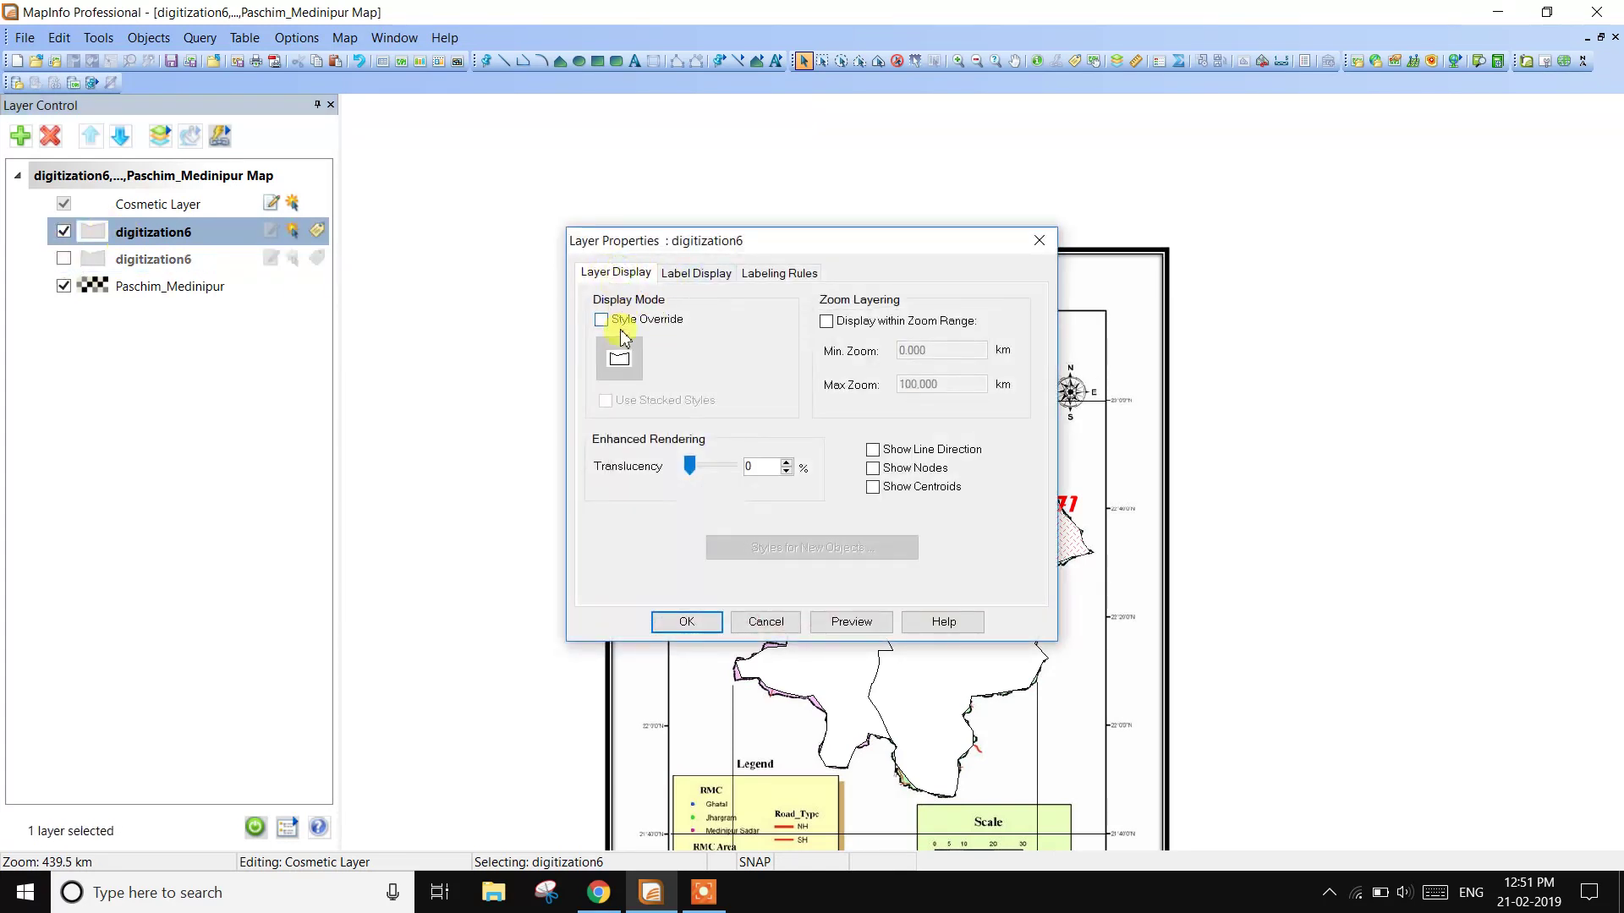
click(619, 322)
click(618, 358)
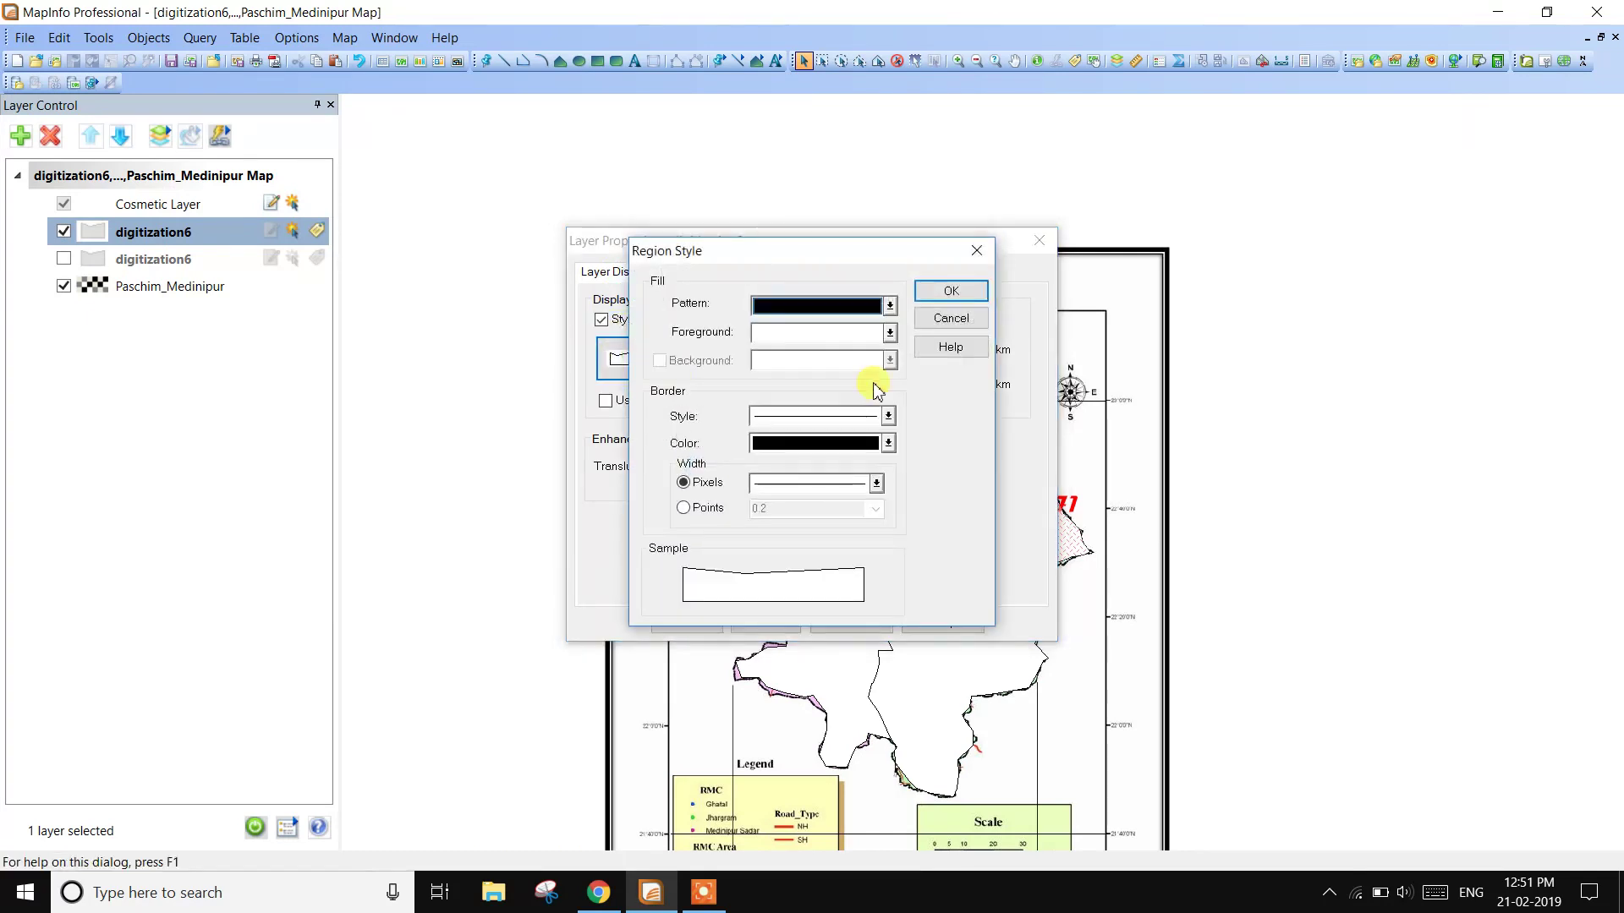
click(888, 305)
click(867, 372)
click(891, 332)
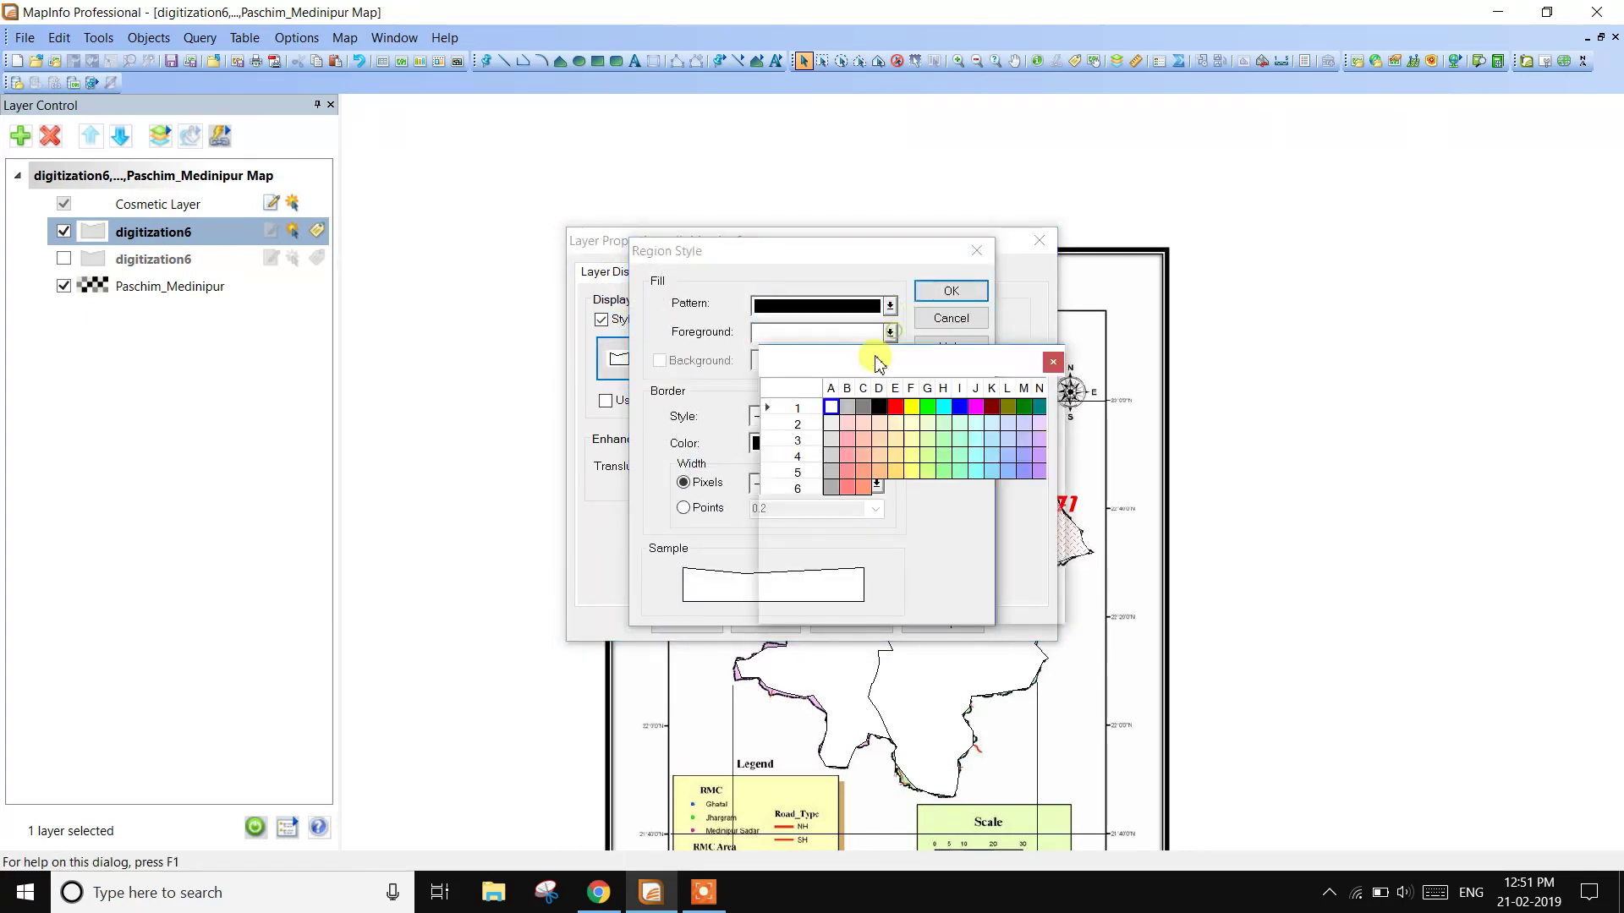
click(909, 408)
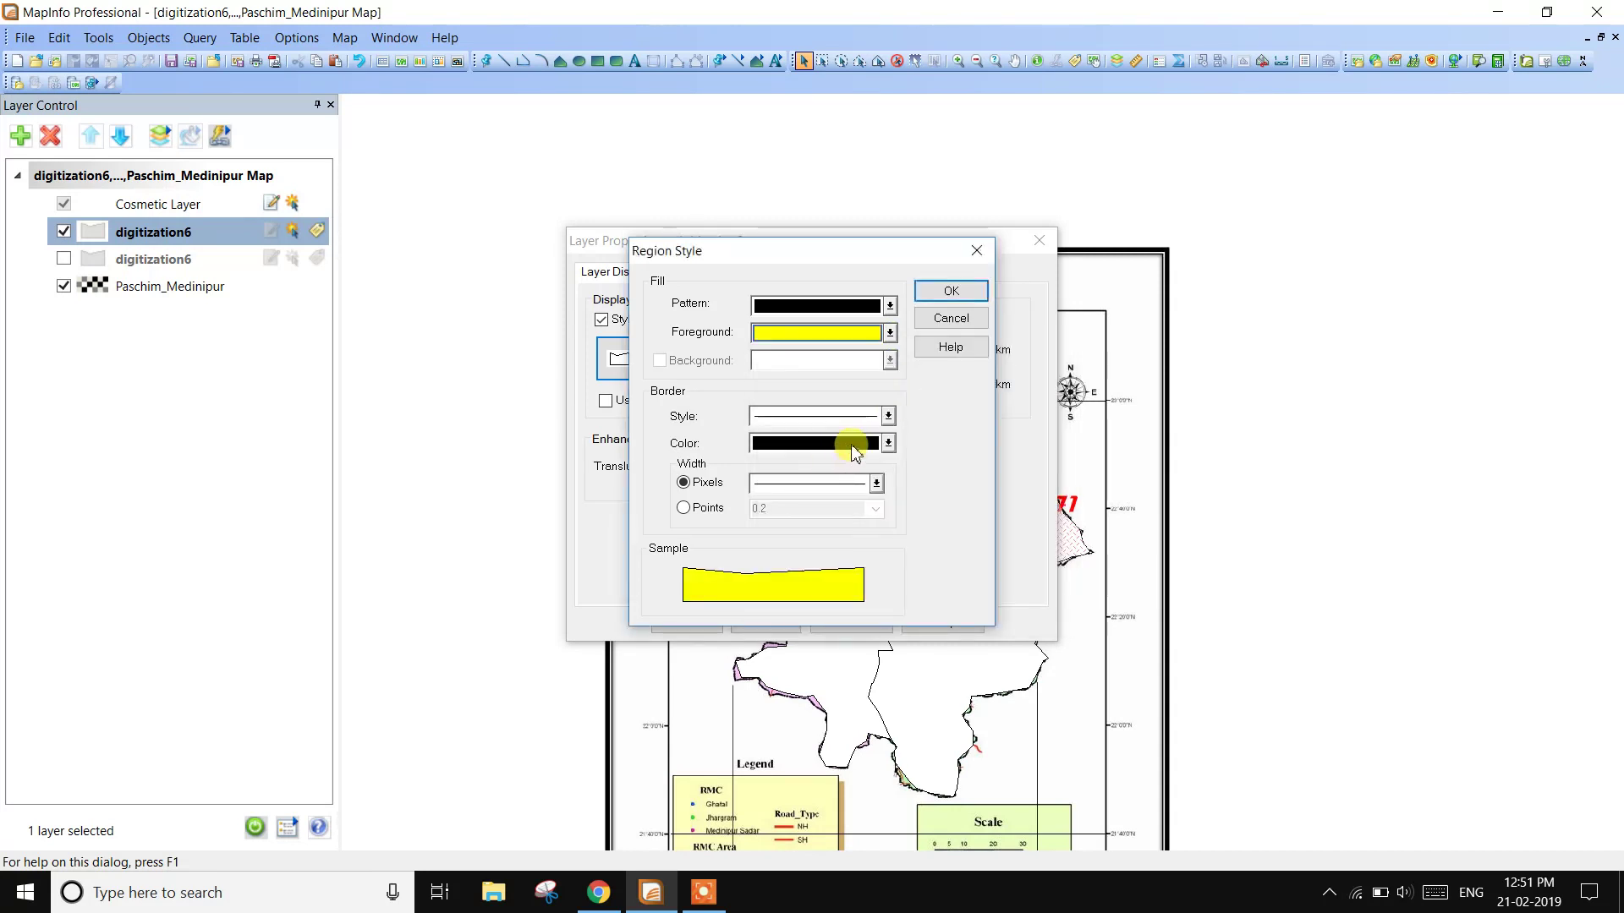
- Give the region style a dashed border line and apply the override to the upper digitization6 layer
click(889, 418)
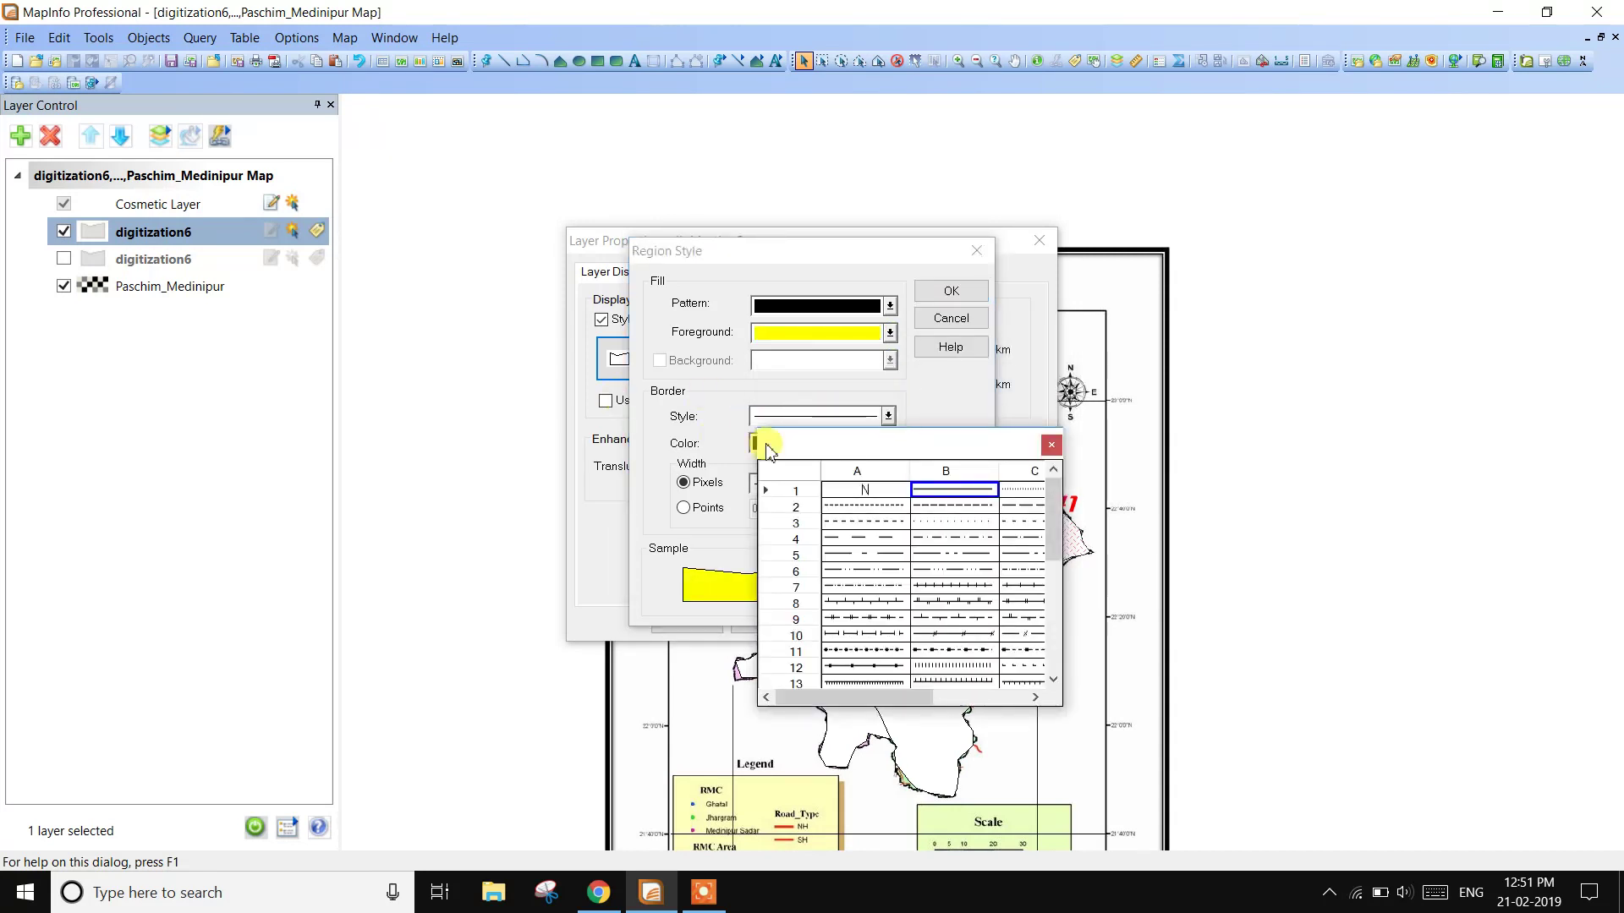
click(882, 505)
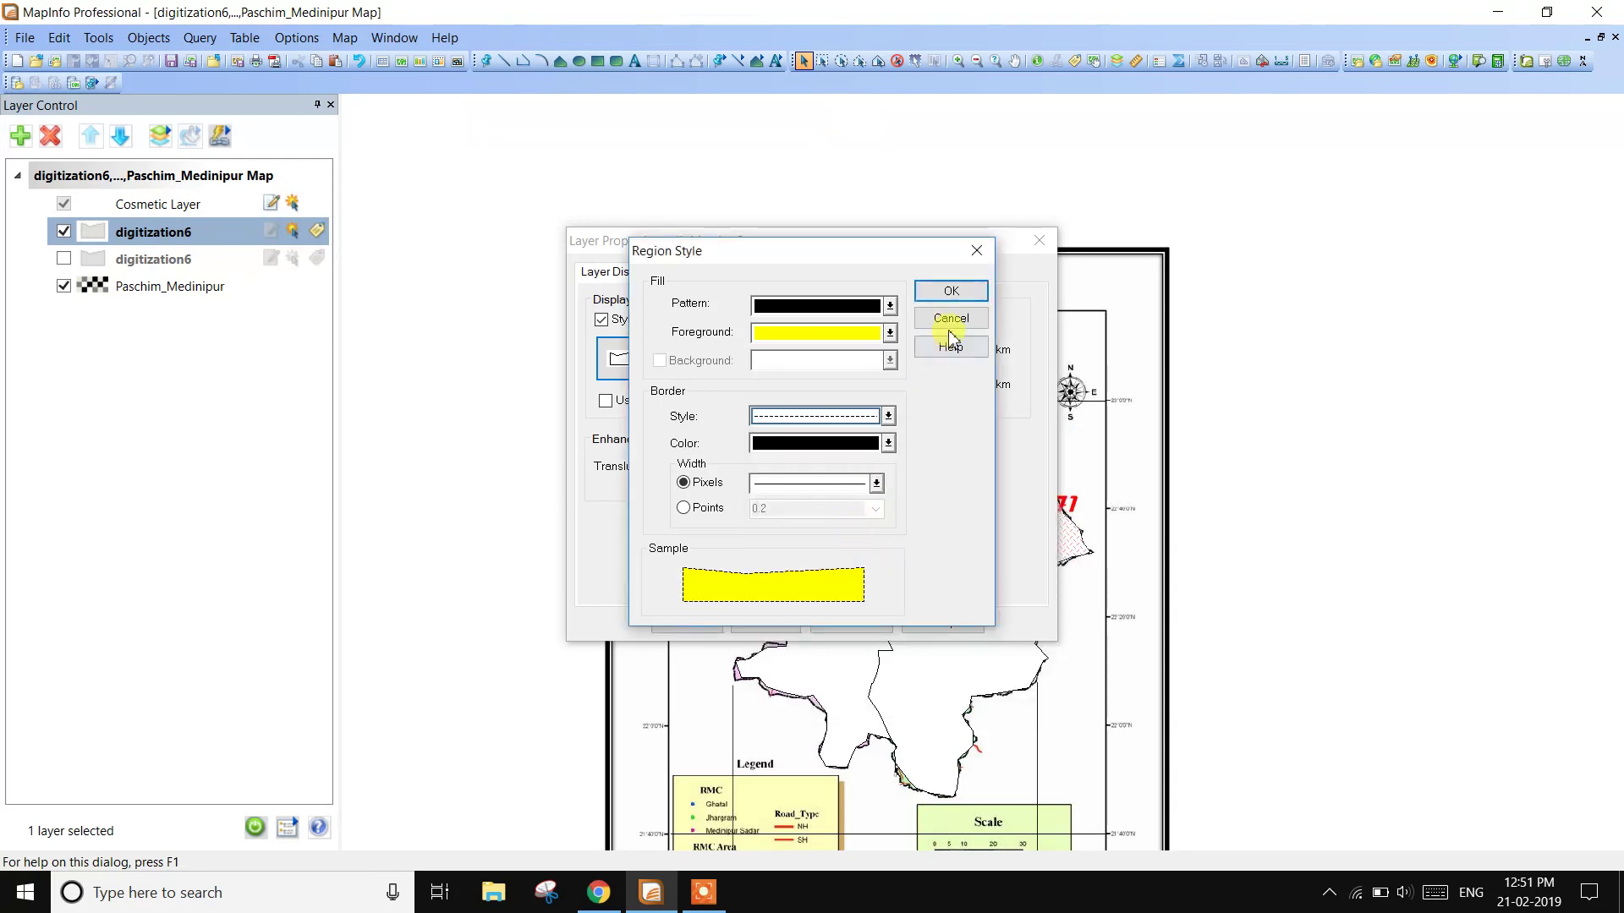
click(947, 292)
click(687, 622)
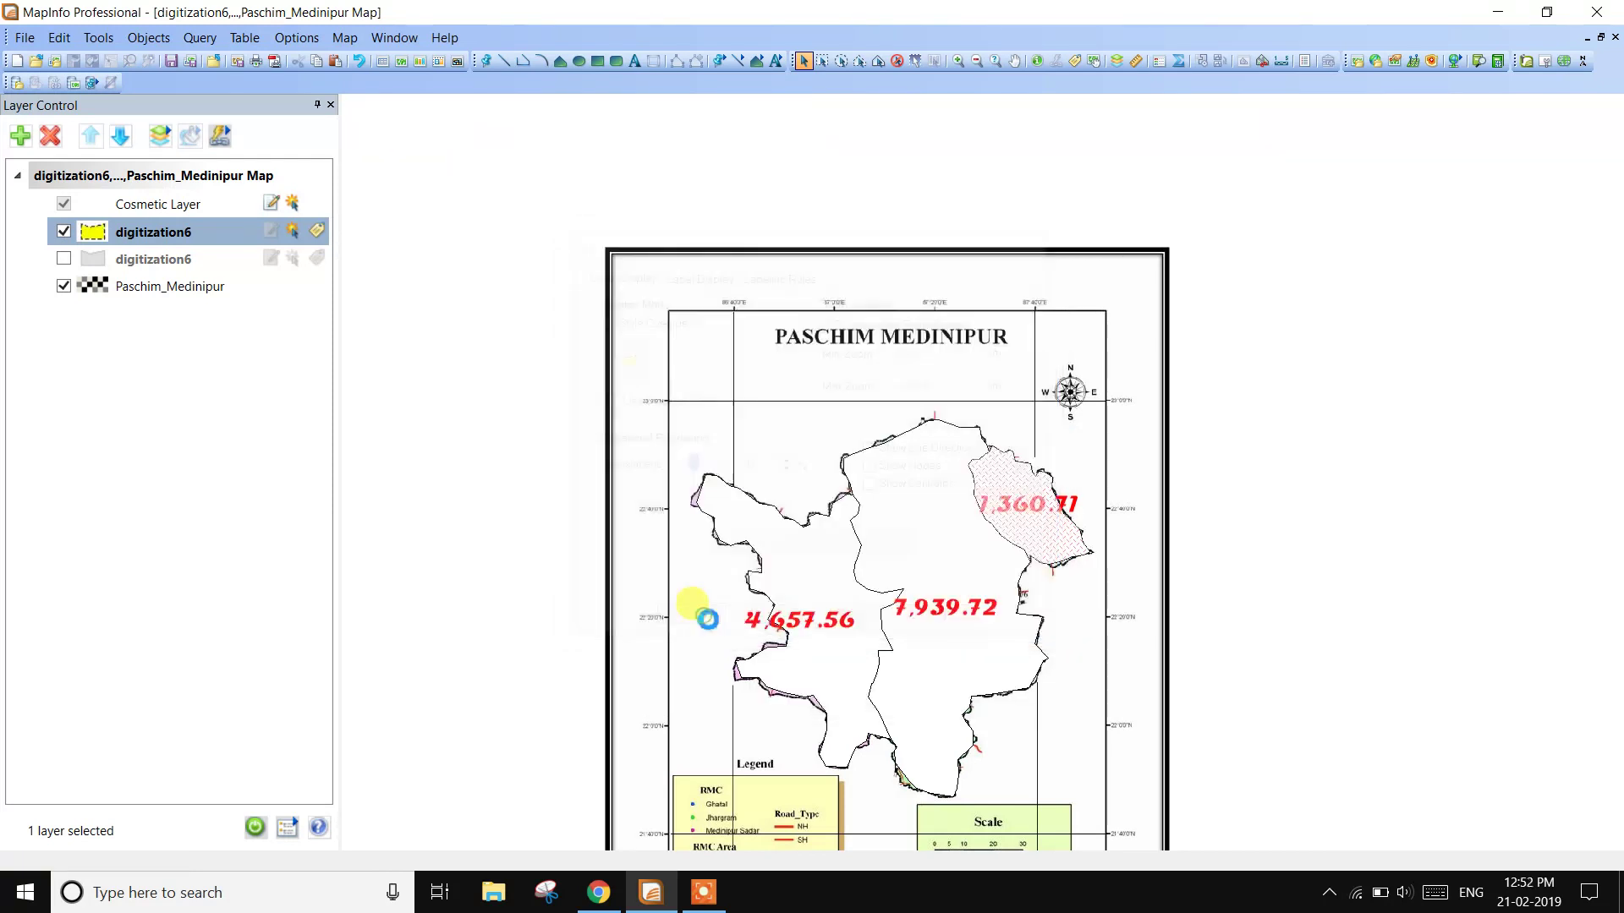
scroll(964, 560, up, 2)
scroll(959, 563, down, 2)
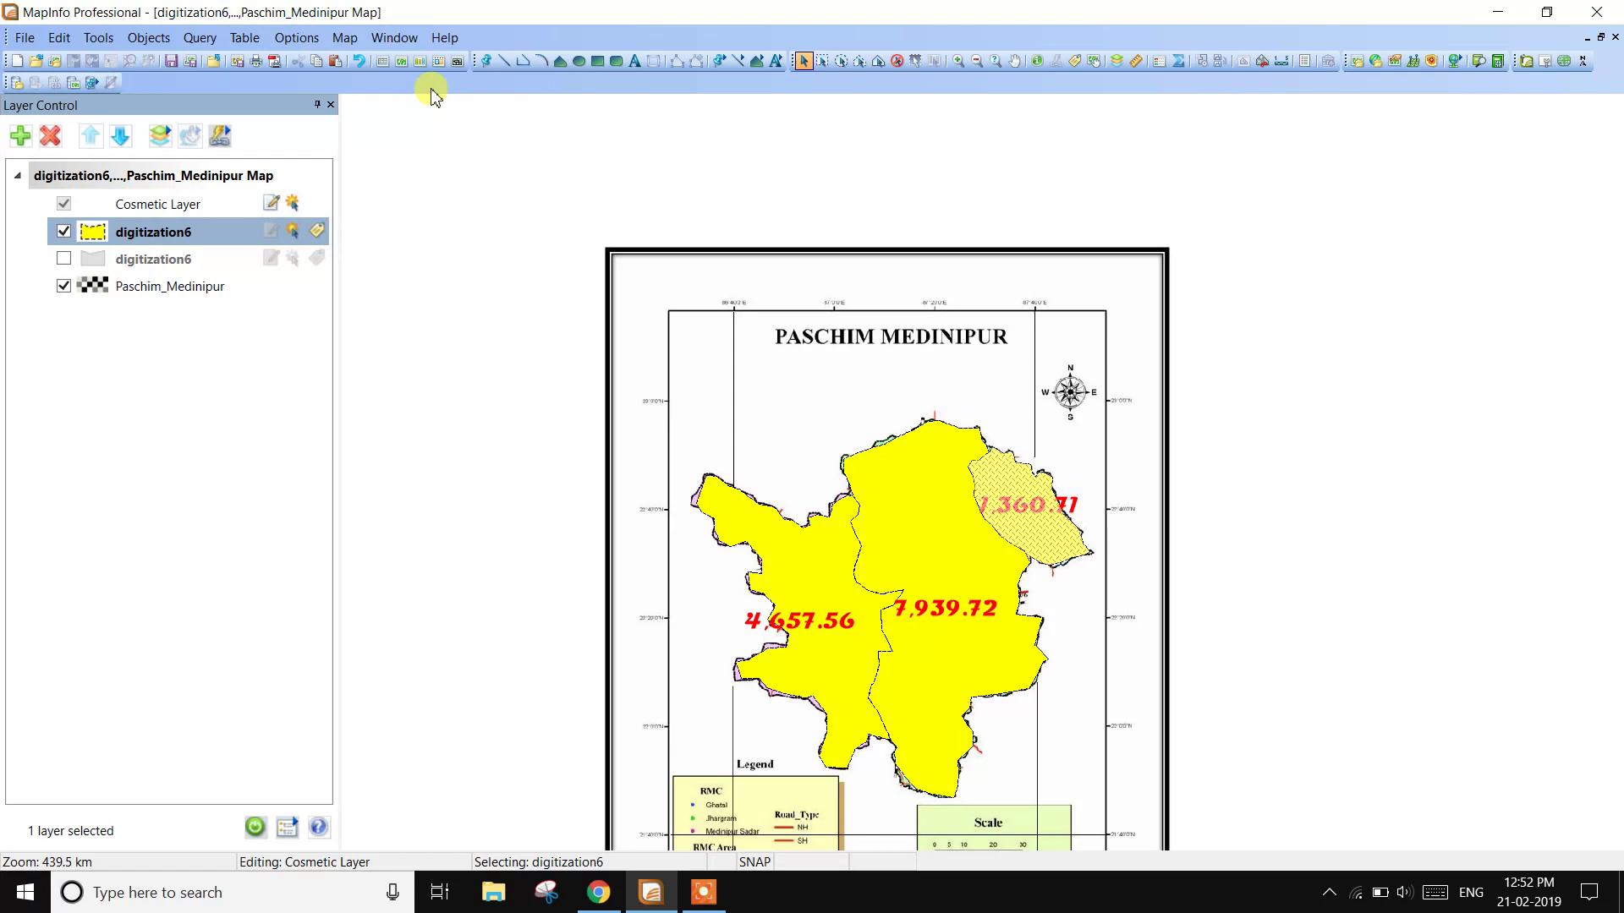
- Open the digitization6 table in a new browser window and tile it beside the map
click(396, 41)
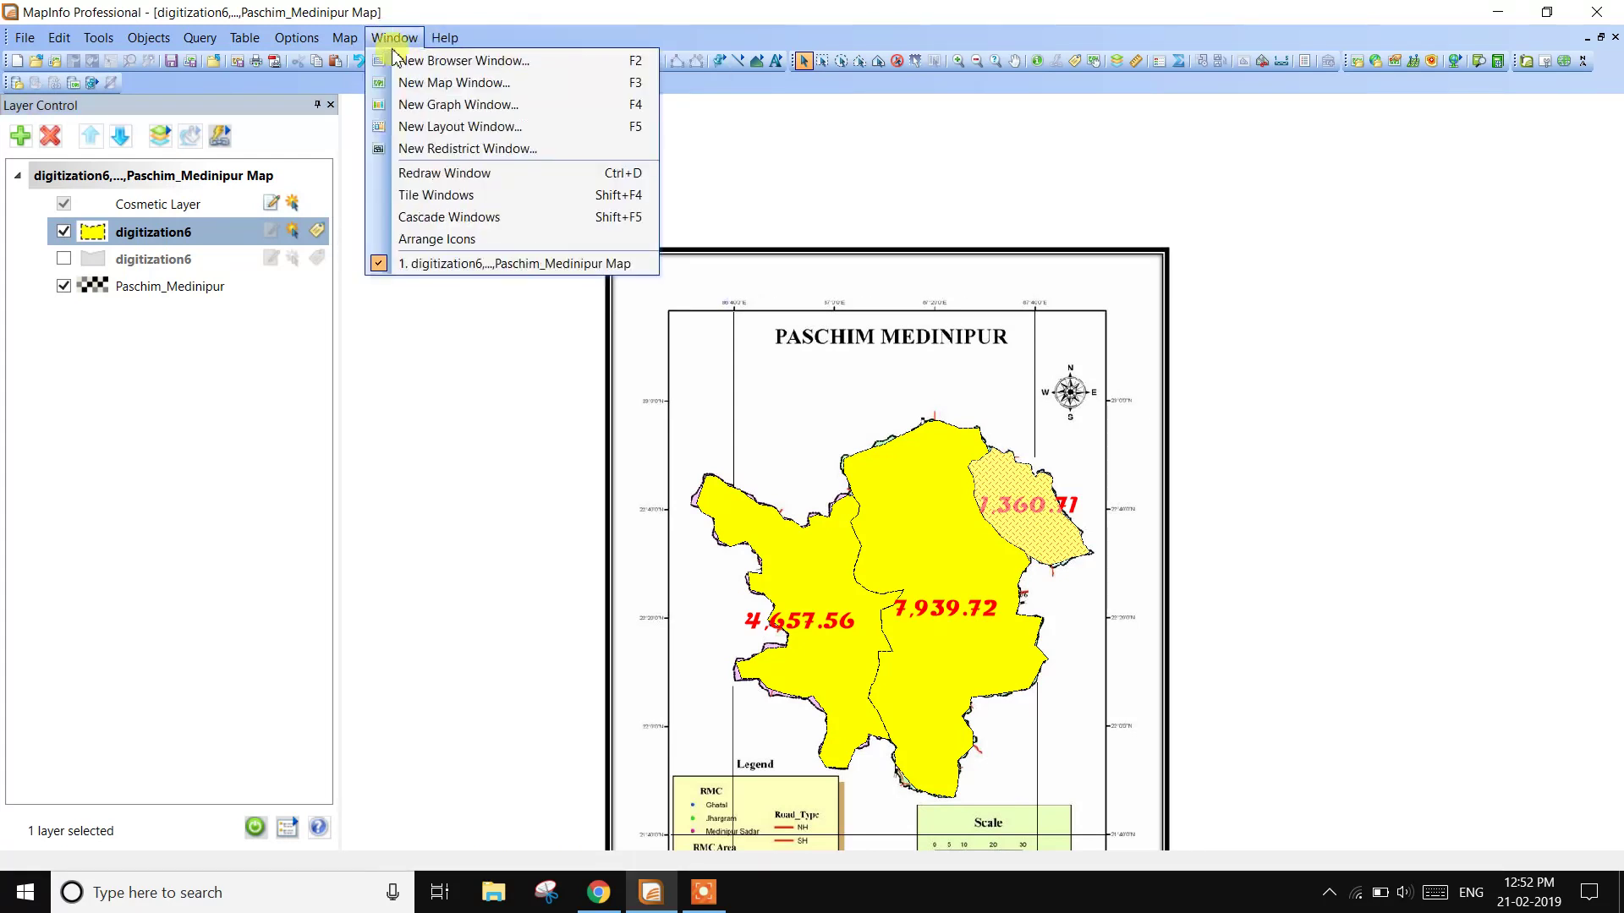
click(406, 62)
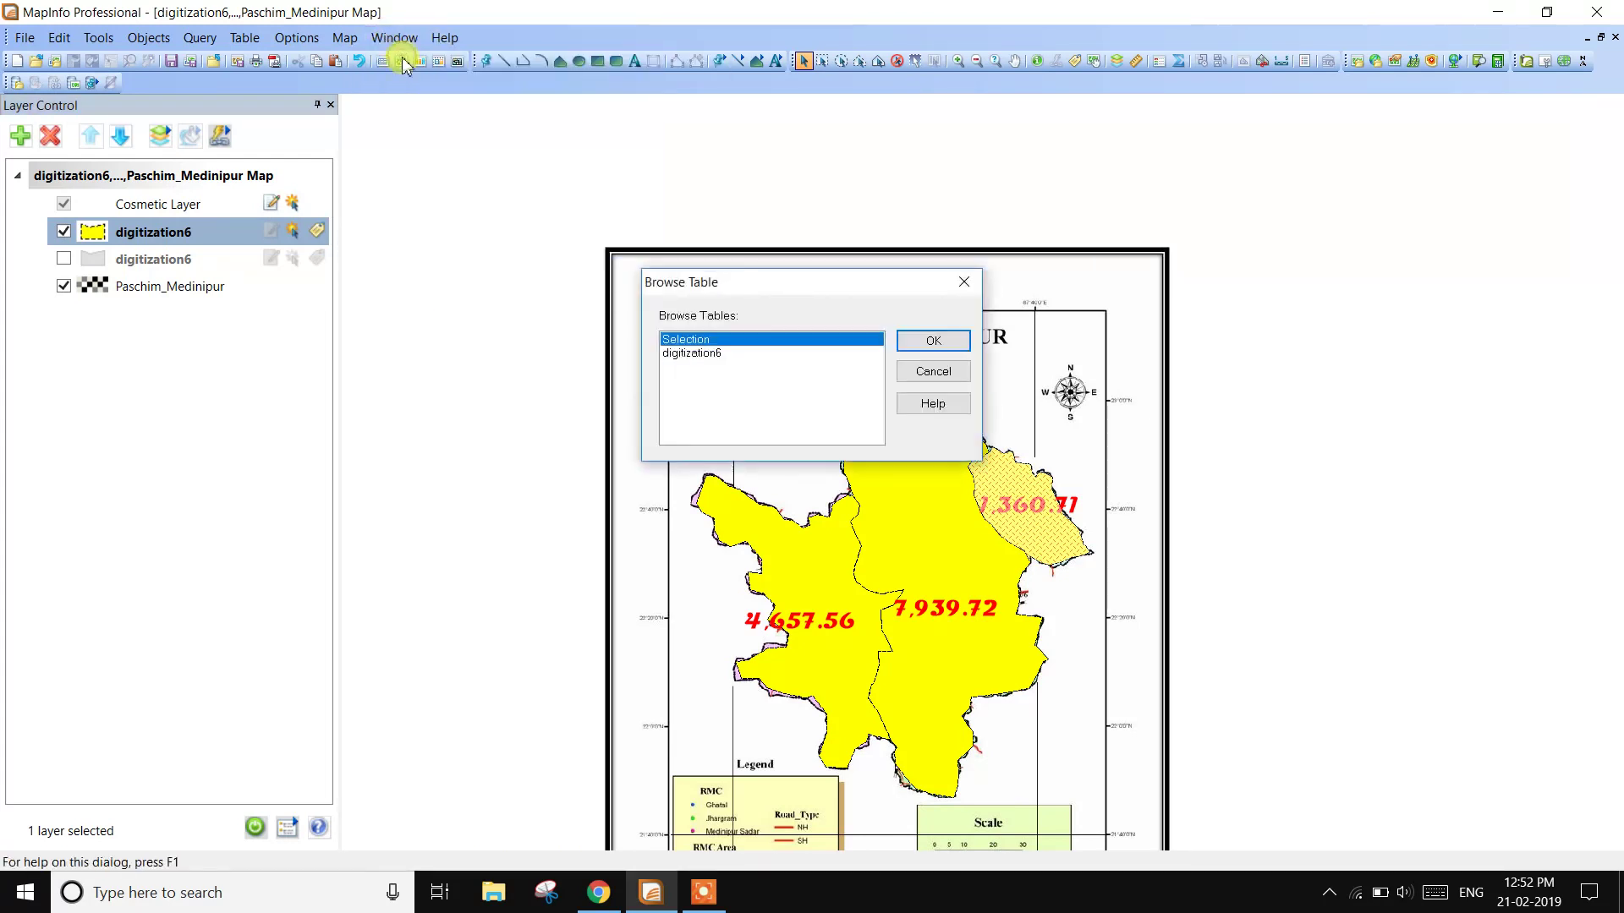
click(695, 355)
click(933, 341)
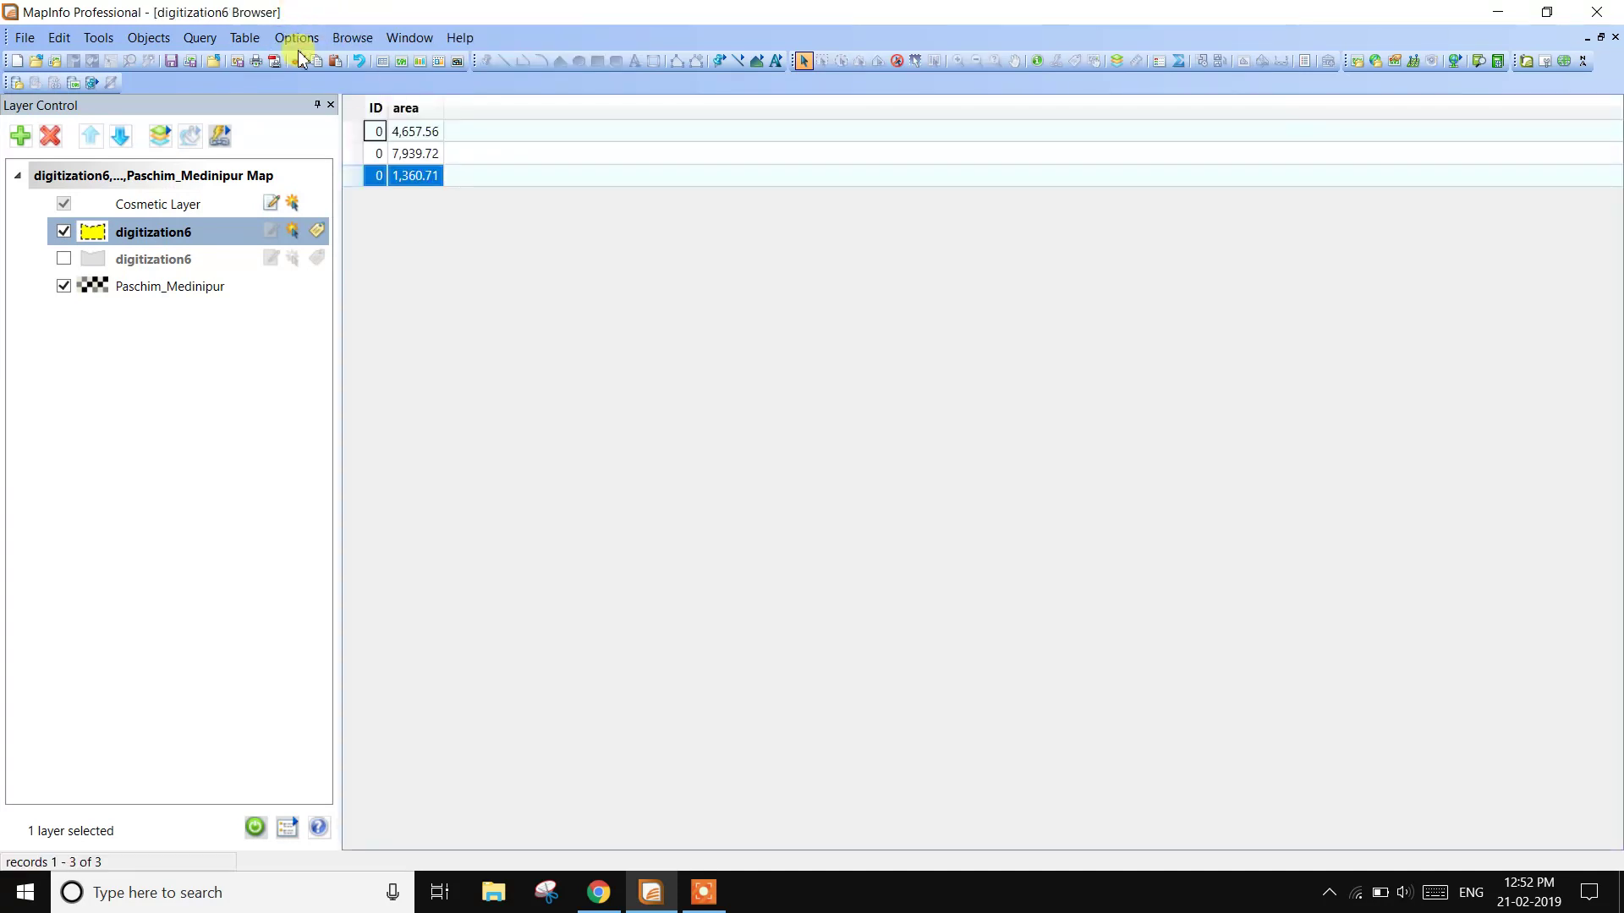
click(354, 38)
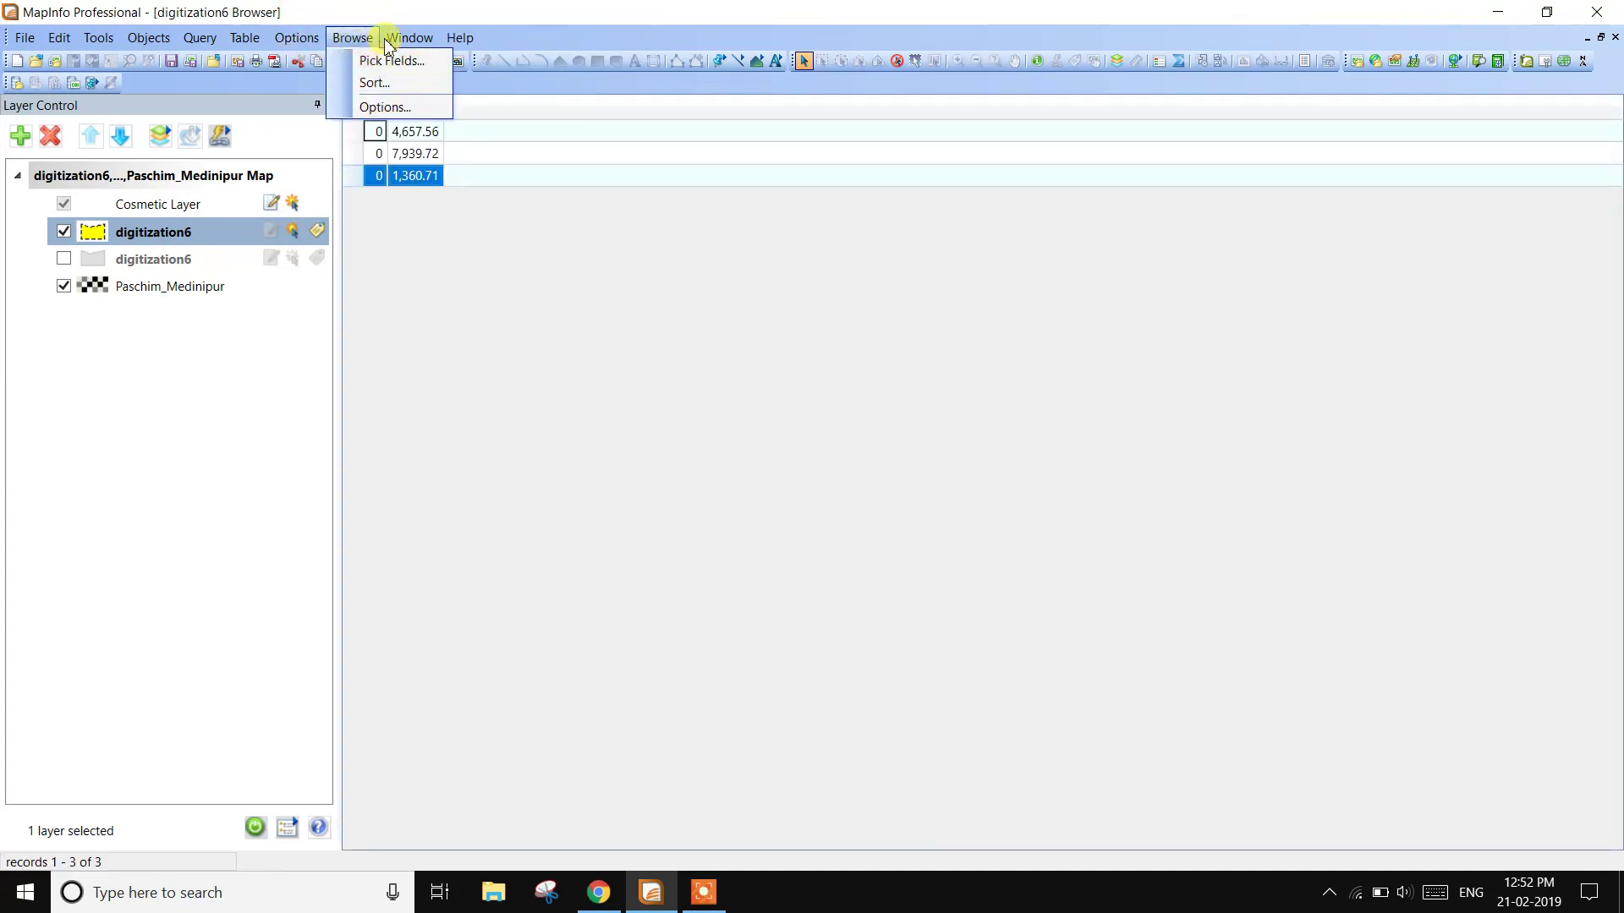
mouse_move(406, 42)
click(444, 195)
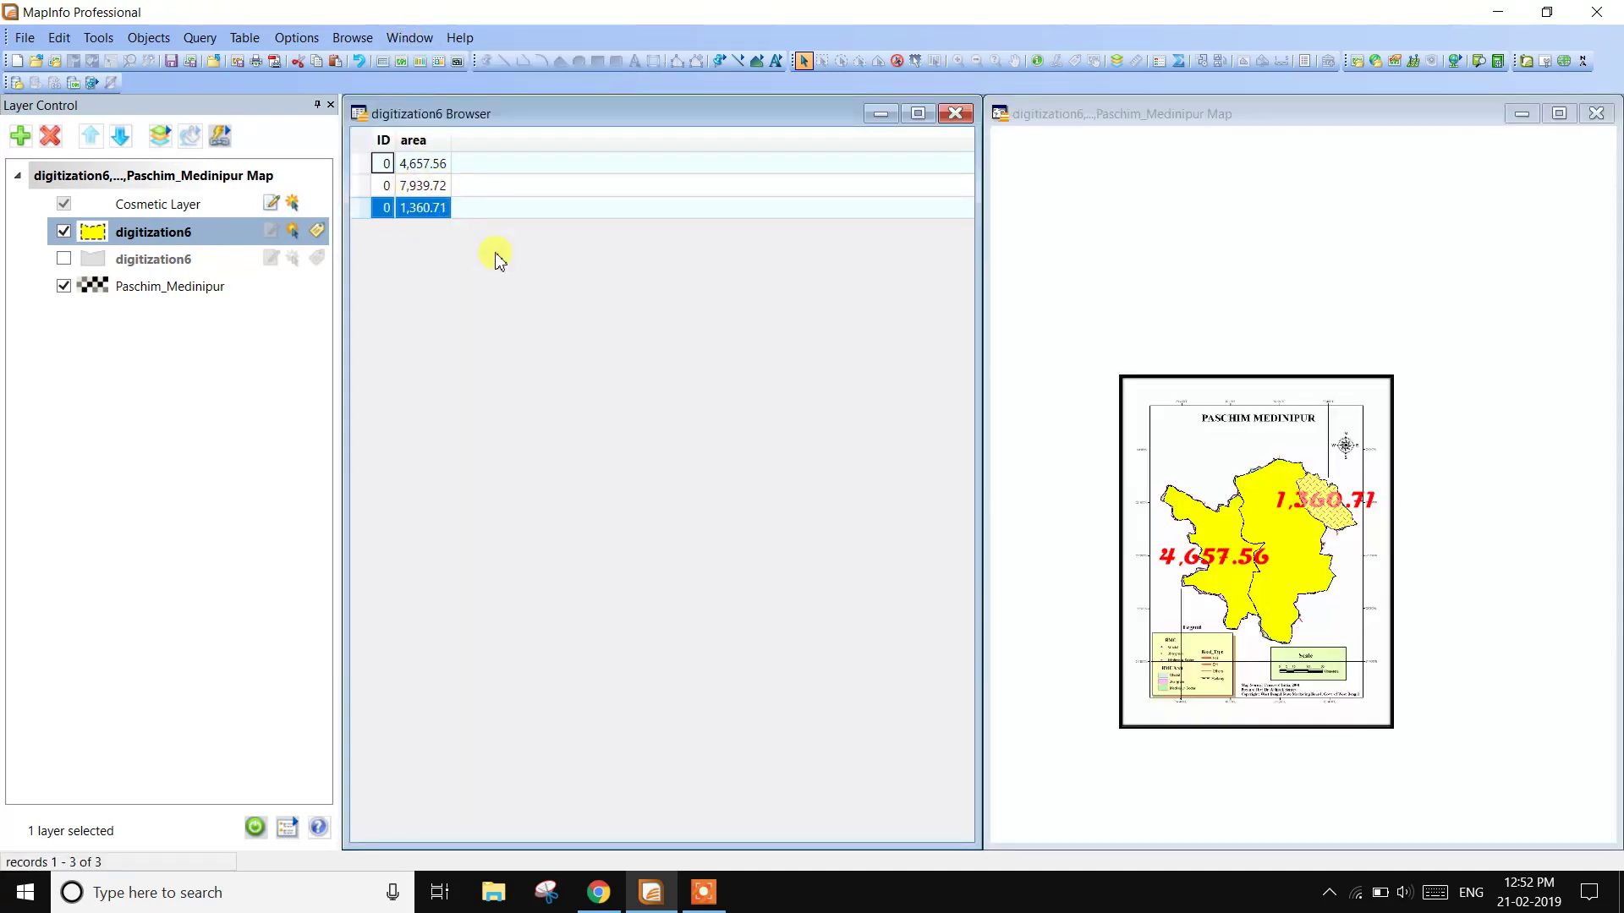
- Save the digitization6 table's changes and add a Character field called name to its structure
click(244, 38)
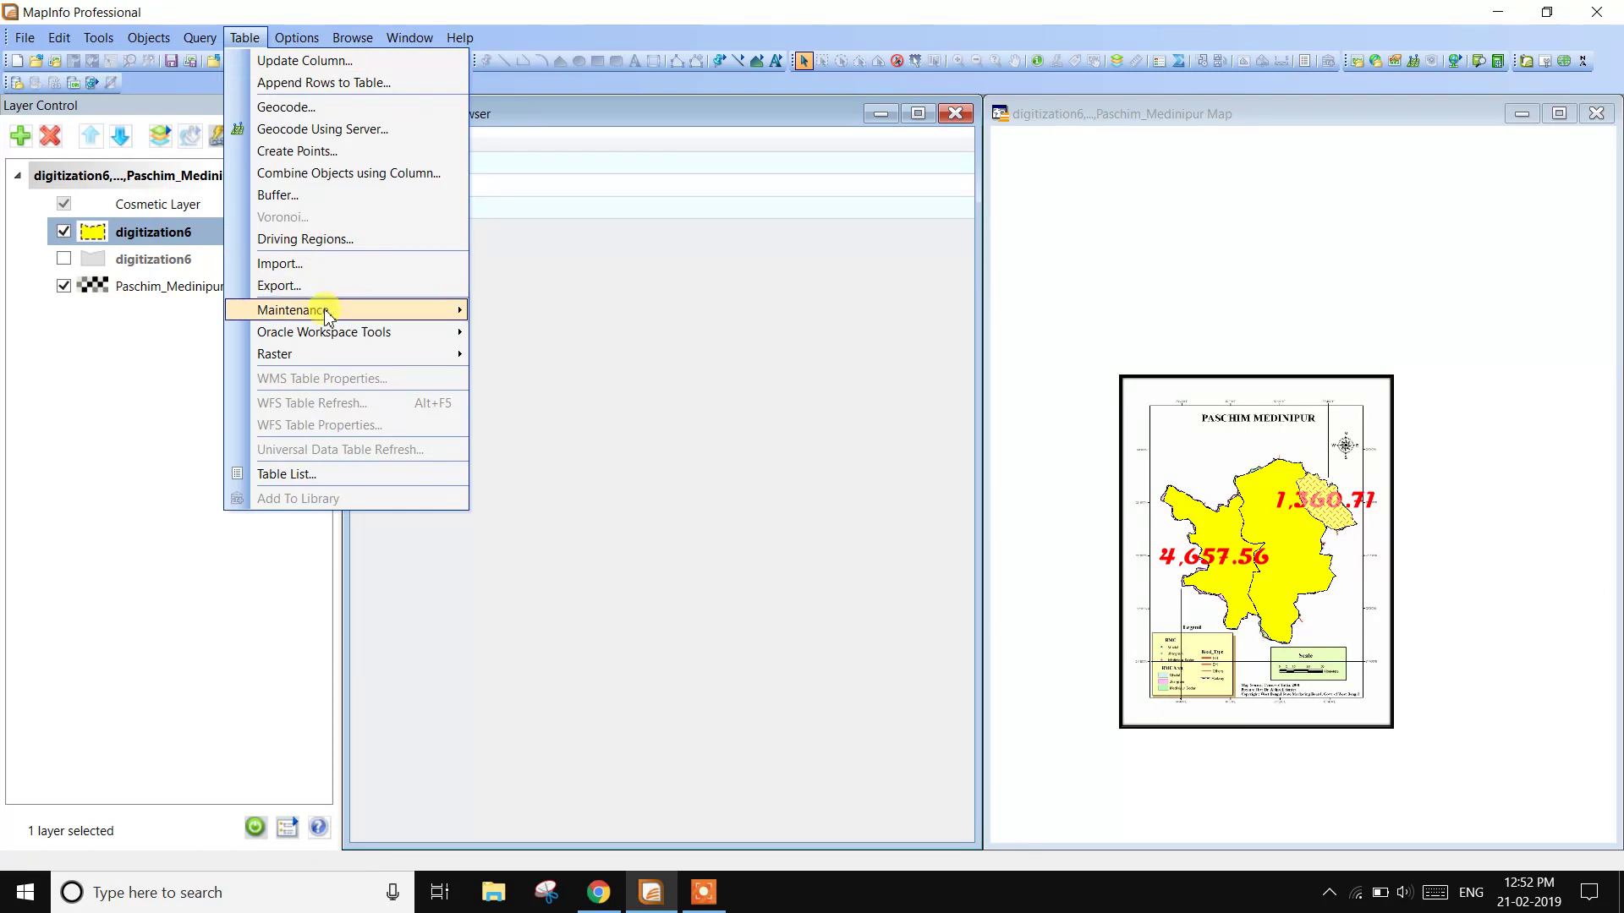
mouse_move(326, 311)
click(551, 313)
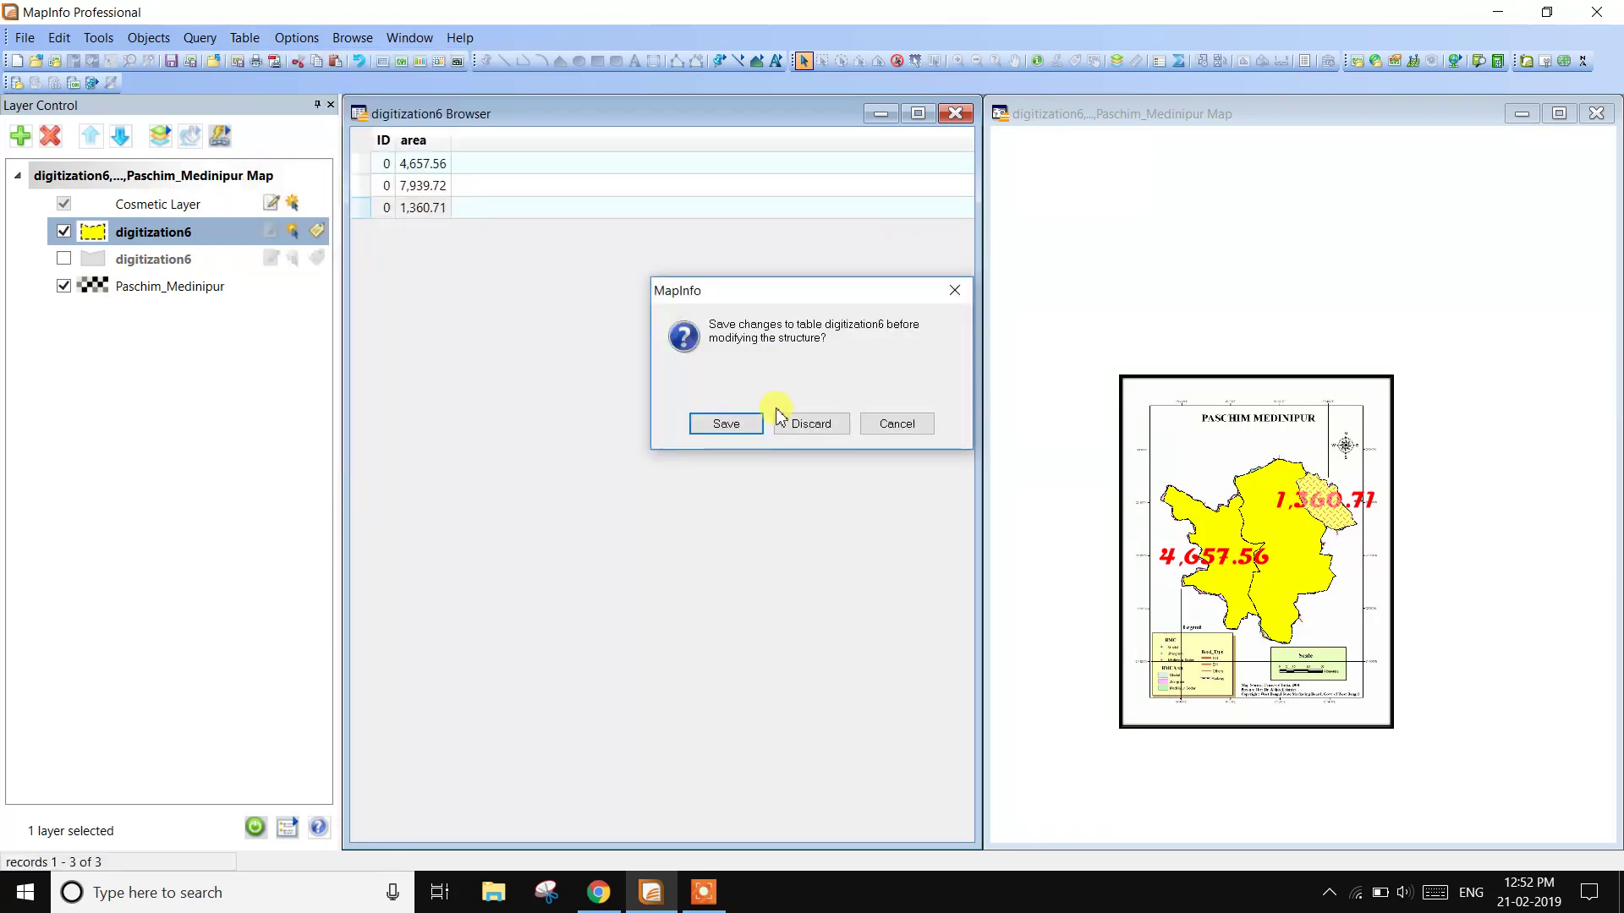
click(734, 423)
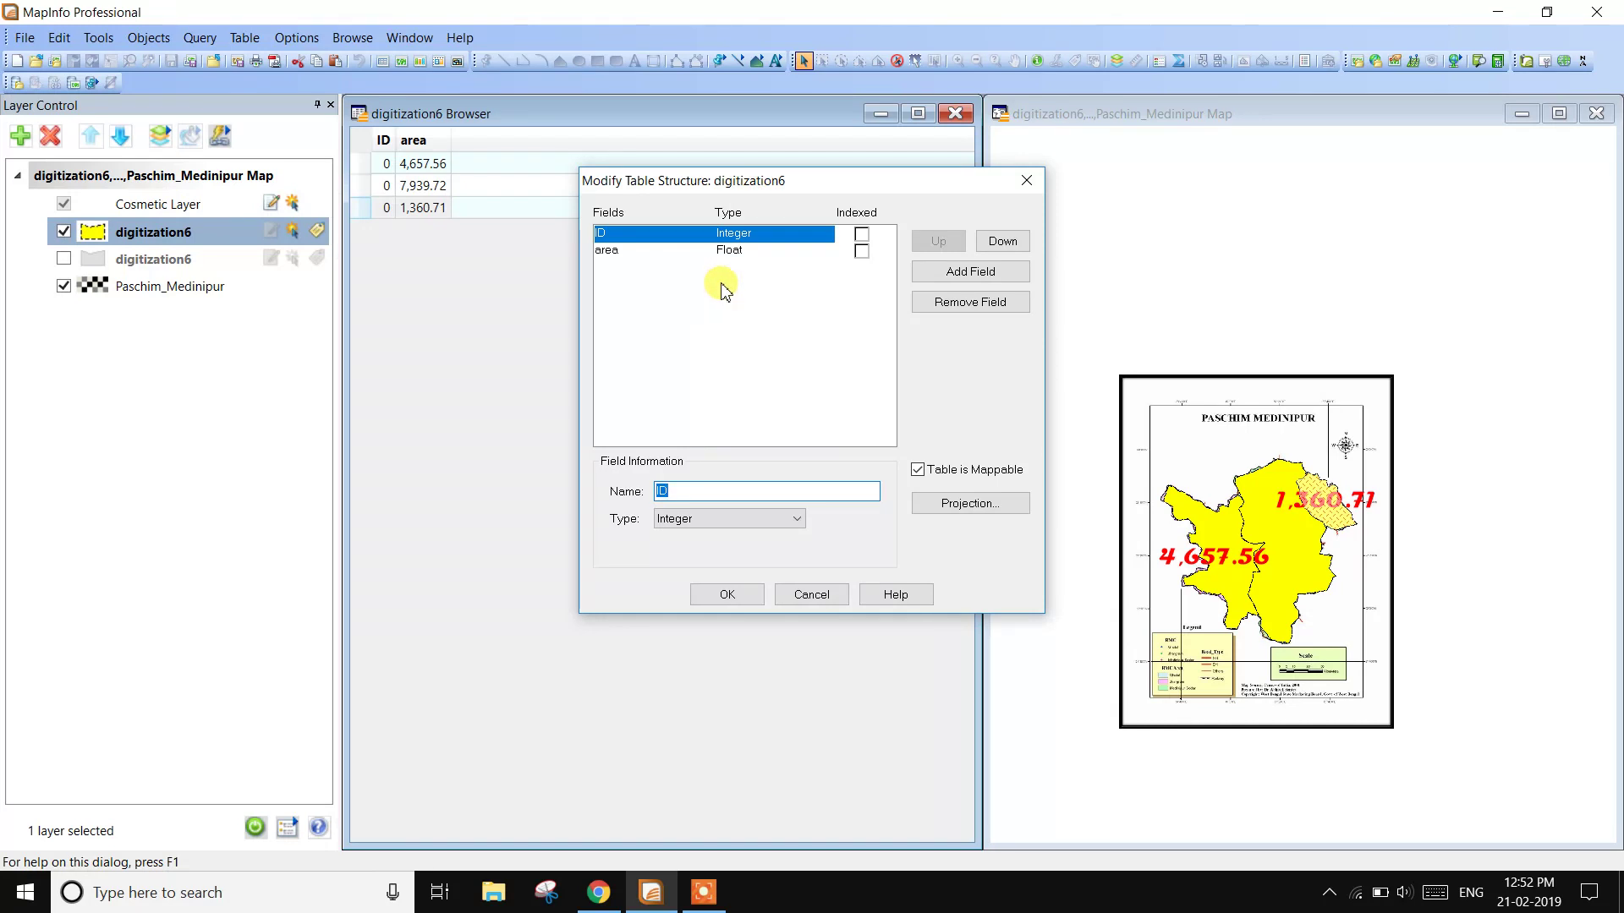
click(951, 269)
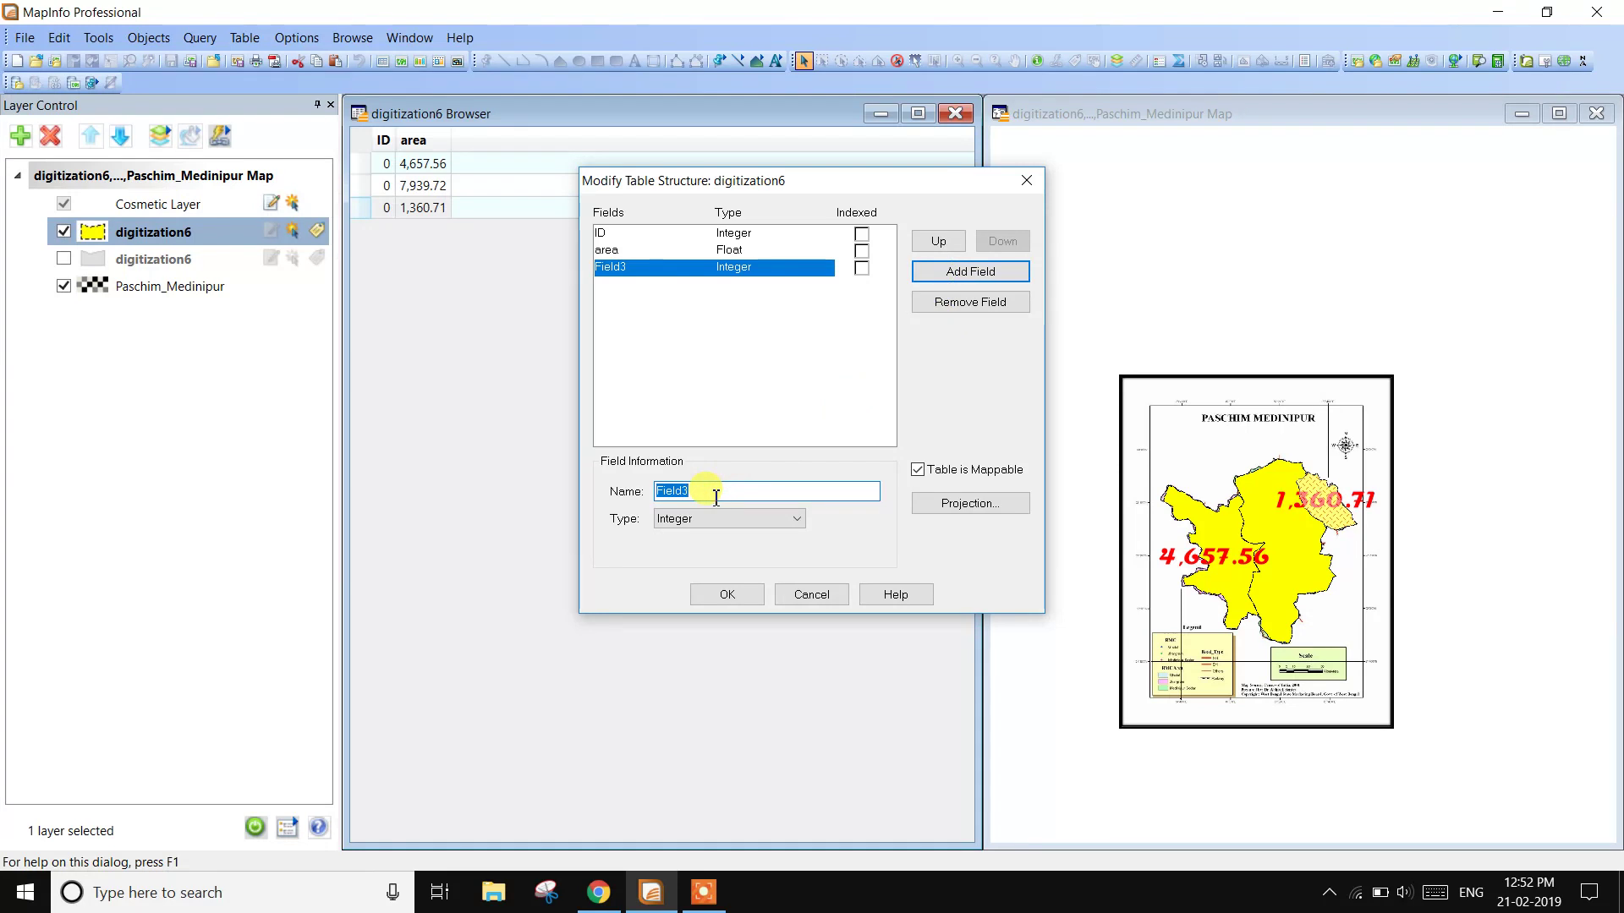
text(na)
click(782, 522)
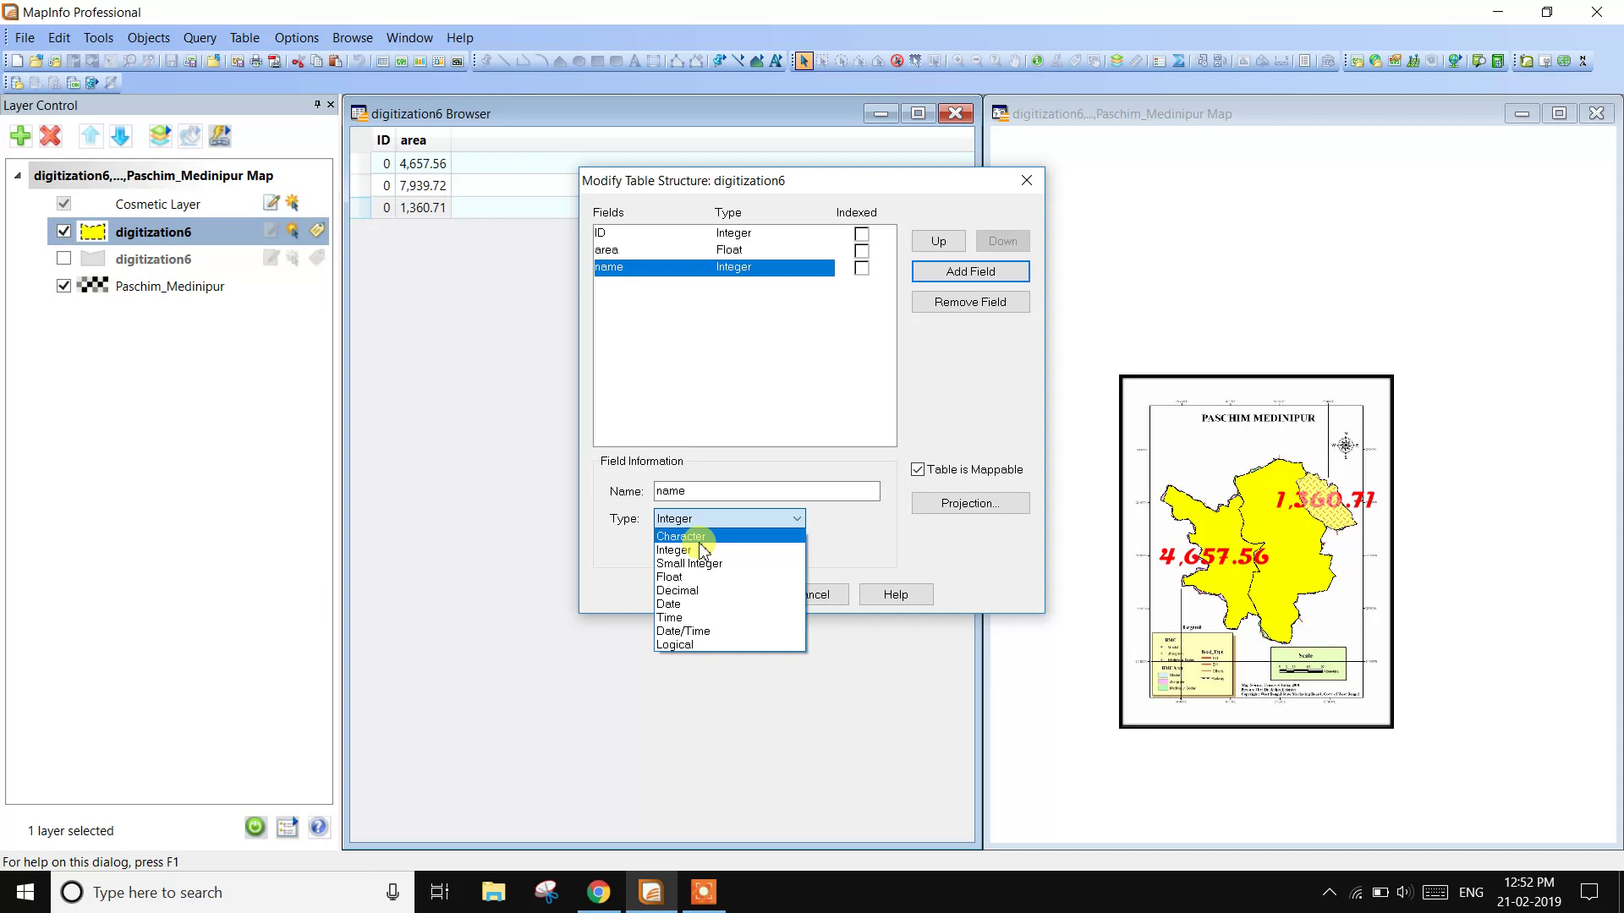
click(771, 534)
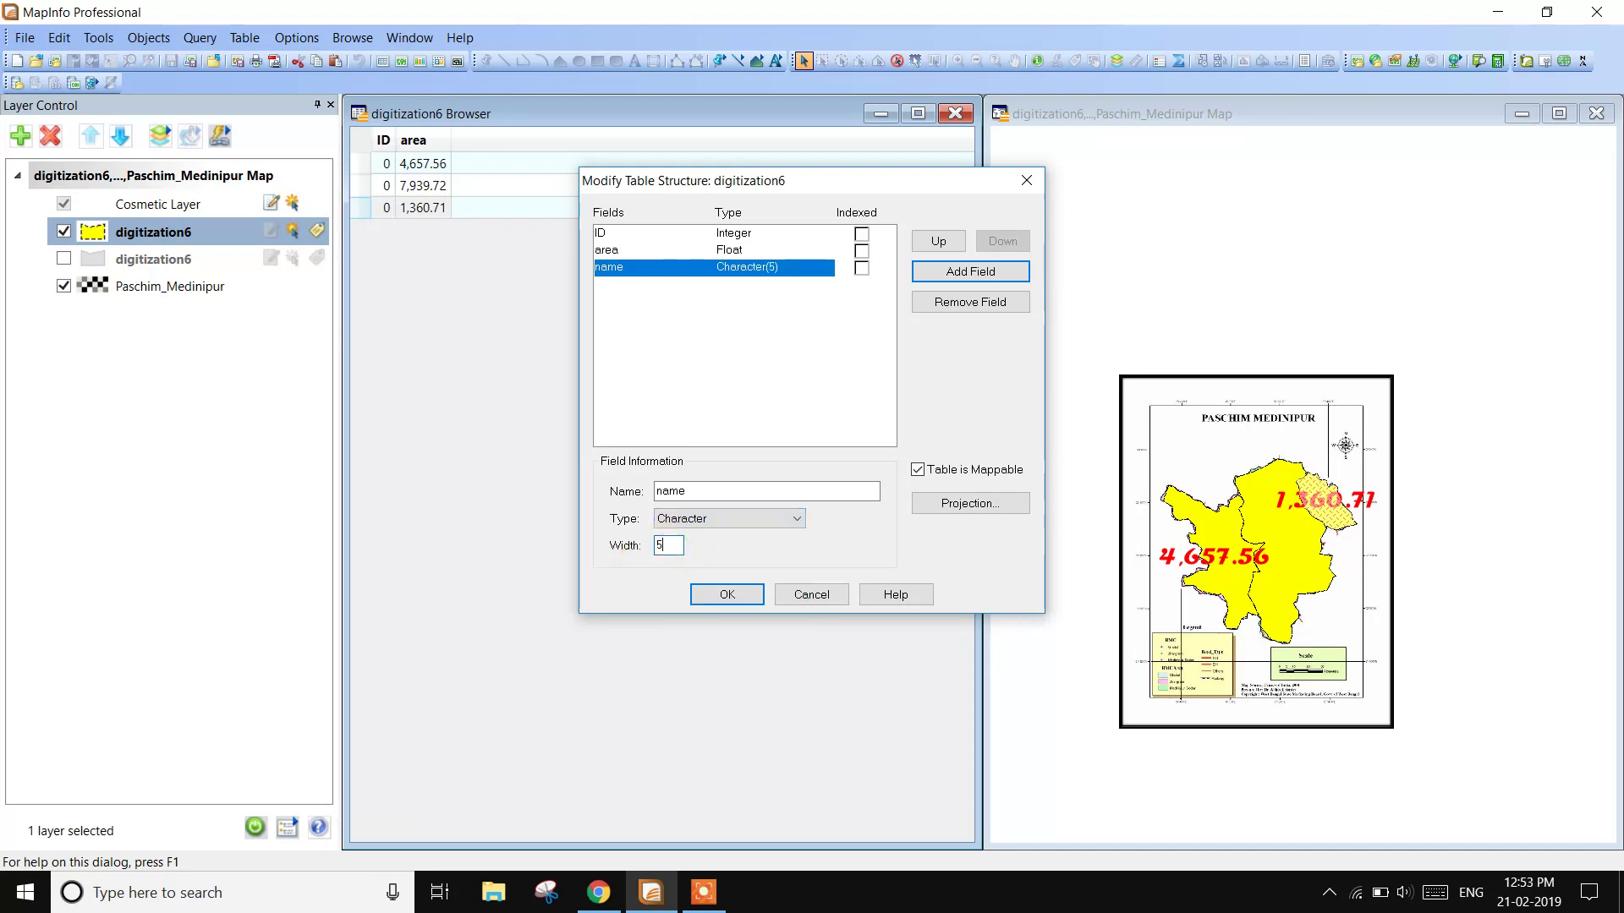
click(718, 592)
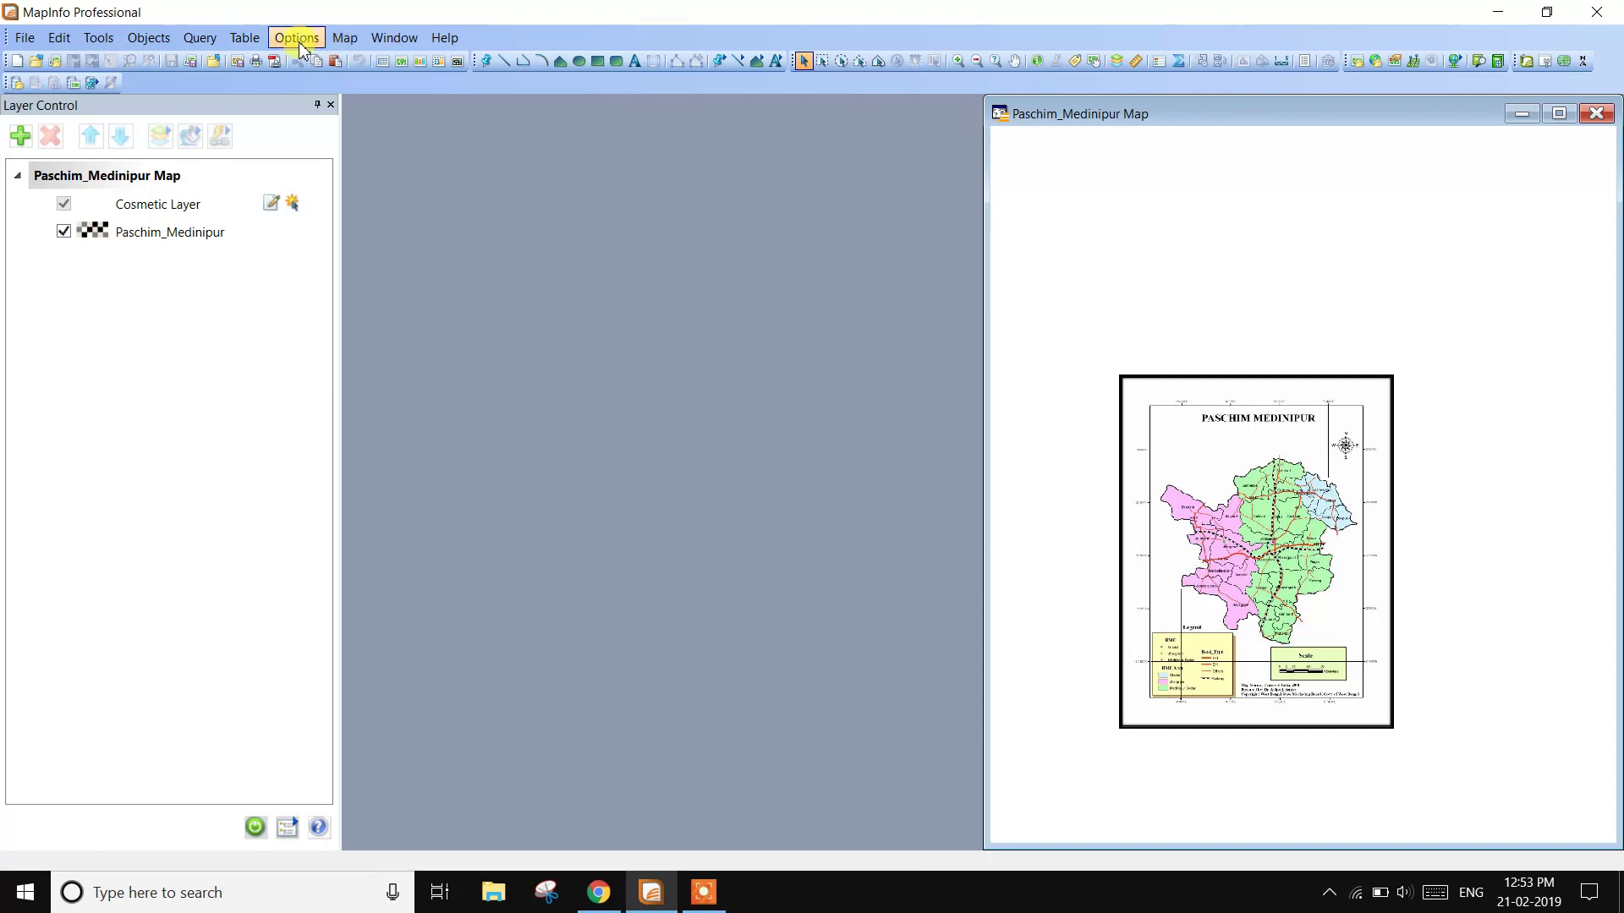
- Reopen the restructured digitization6 table in a new browser window and tile it beside the Paschim_Medinipur map
click(261, 40)
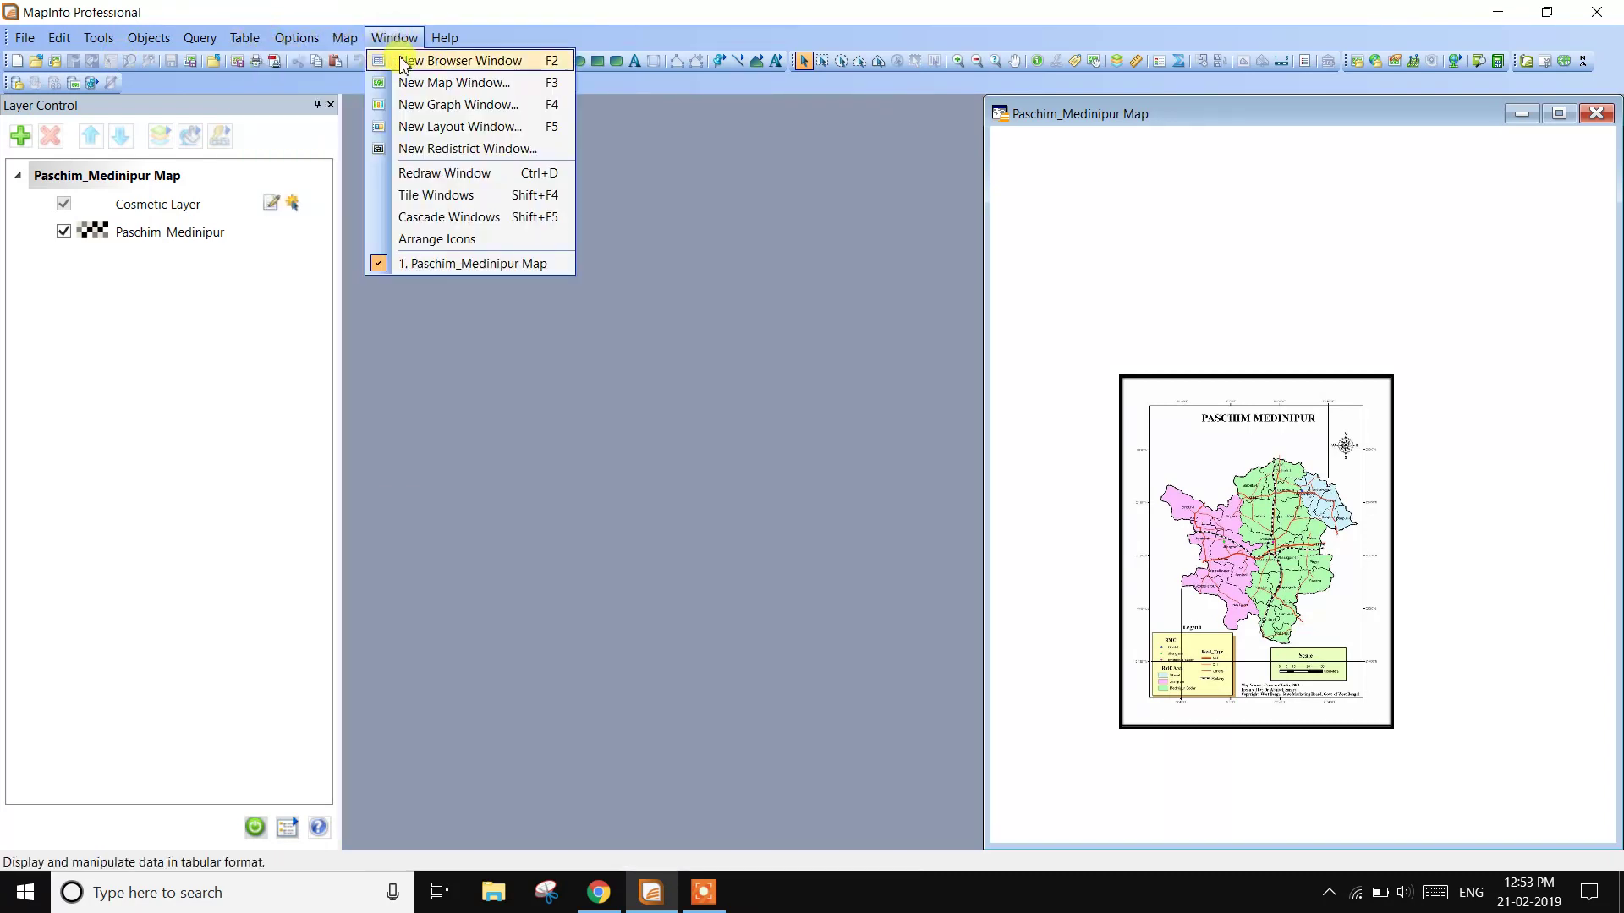
click(401, 61)
click(410, 37)
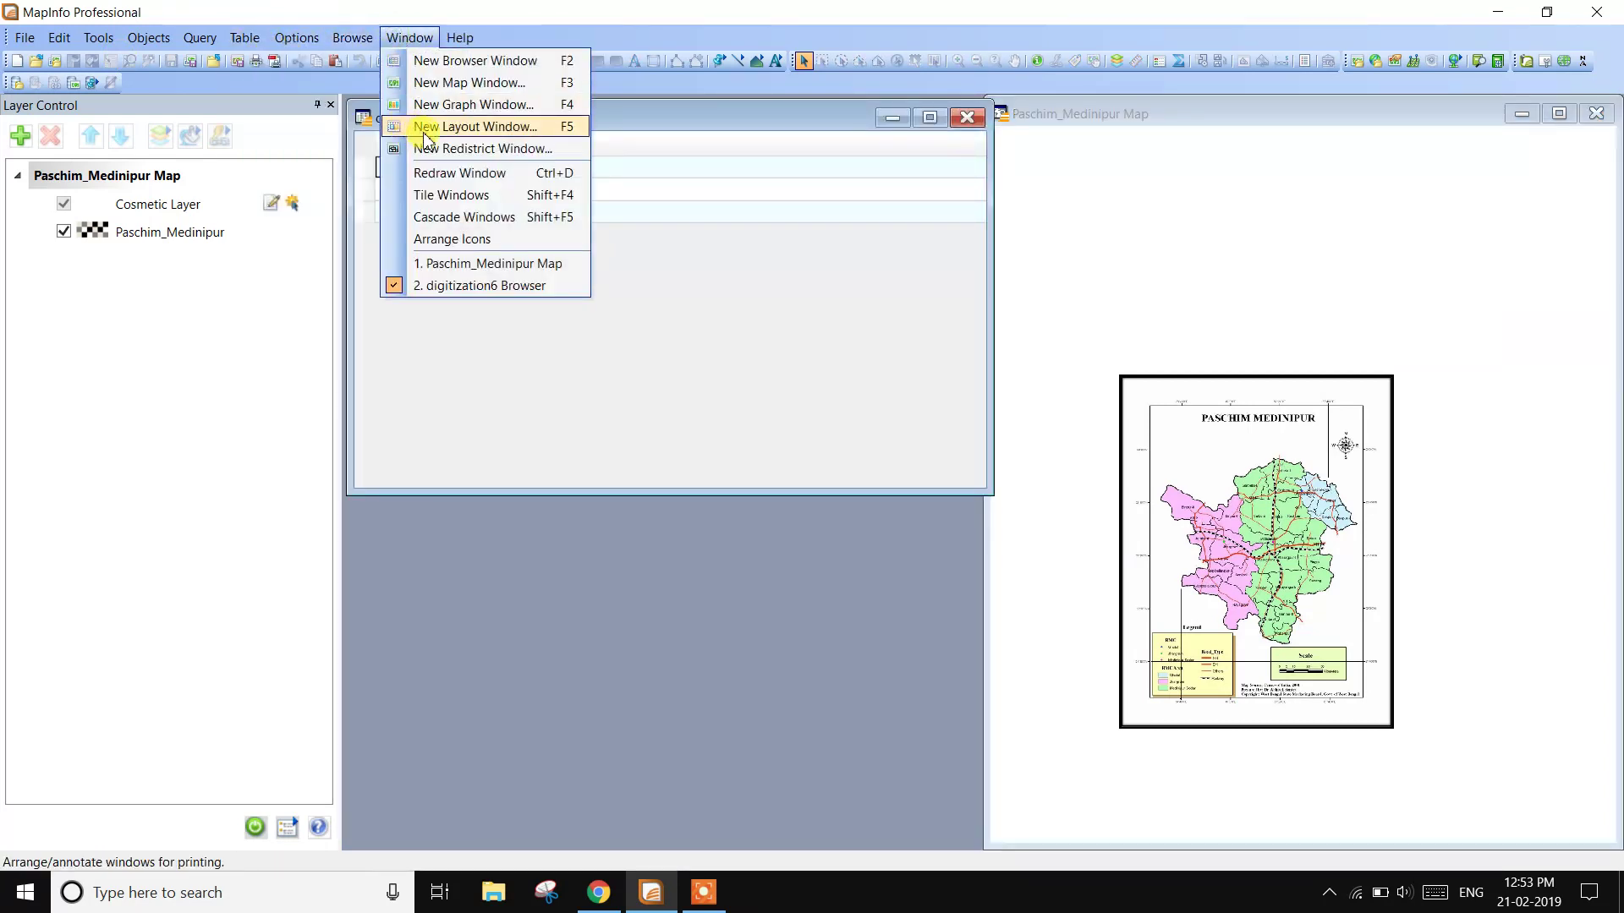
click(465, 195)
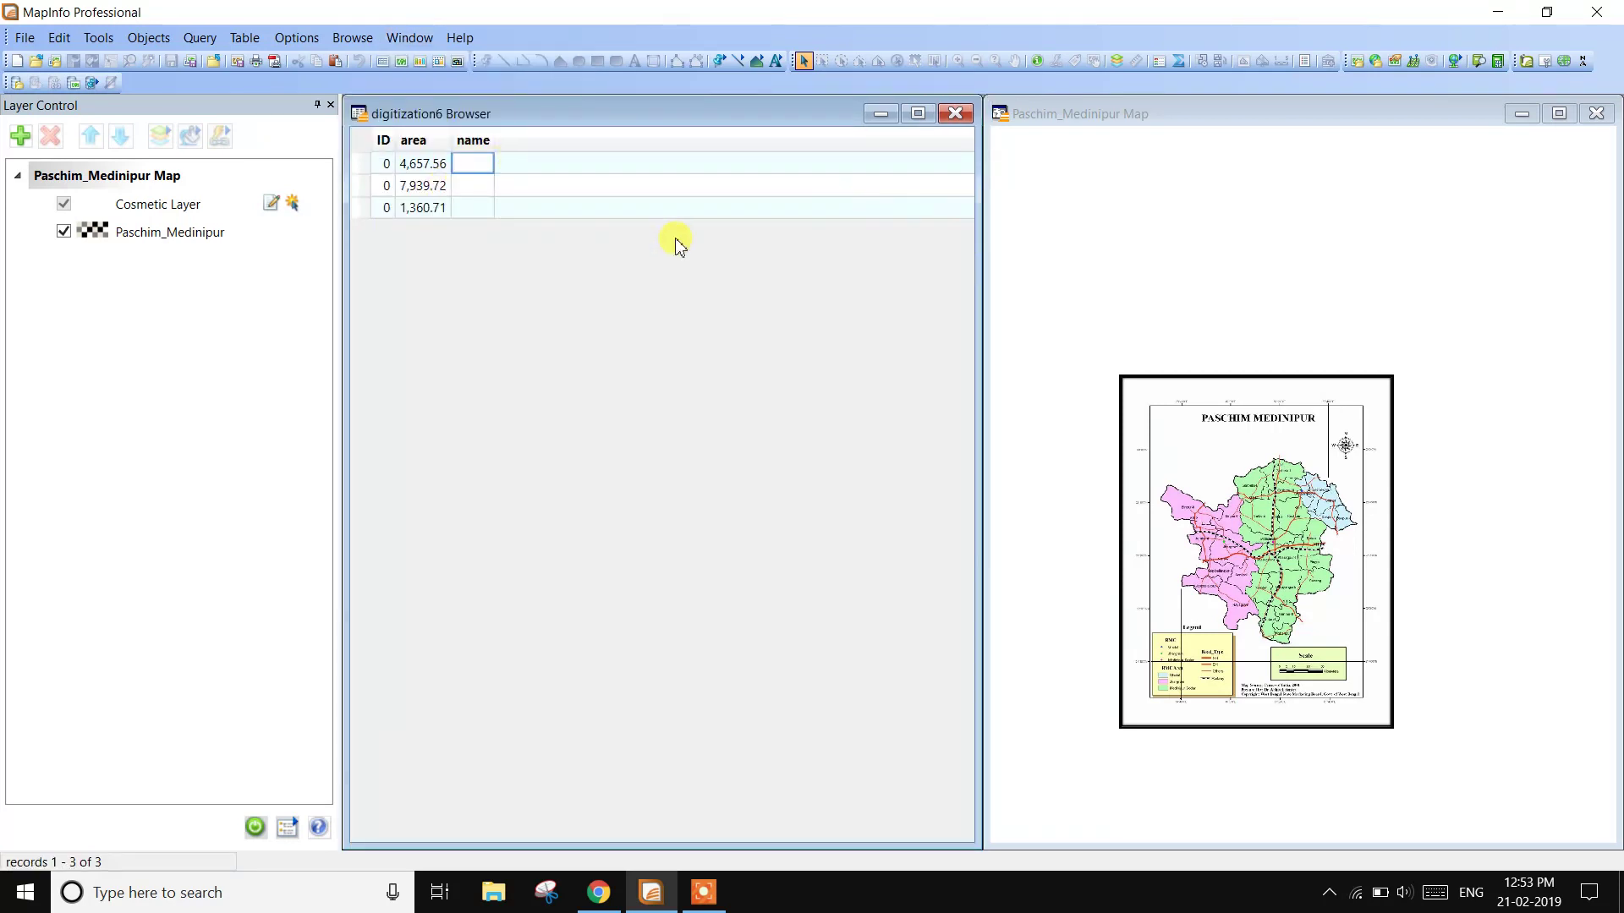
- Add the digitization6 table back to the Paschim_Medinipur map as a layer
click(21, 135)
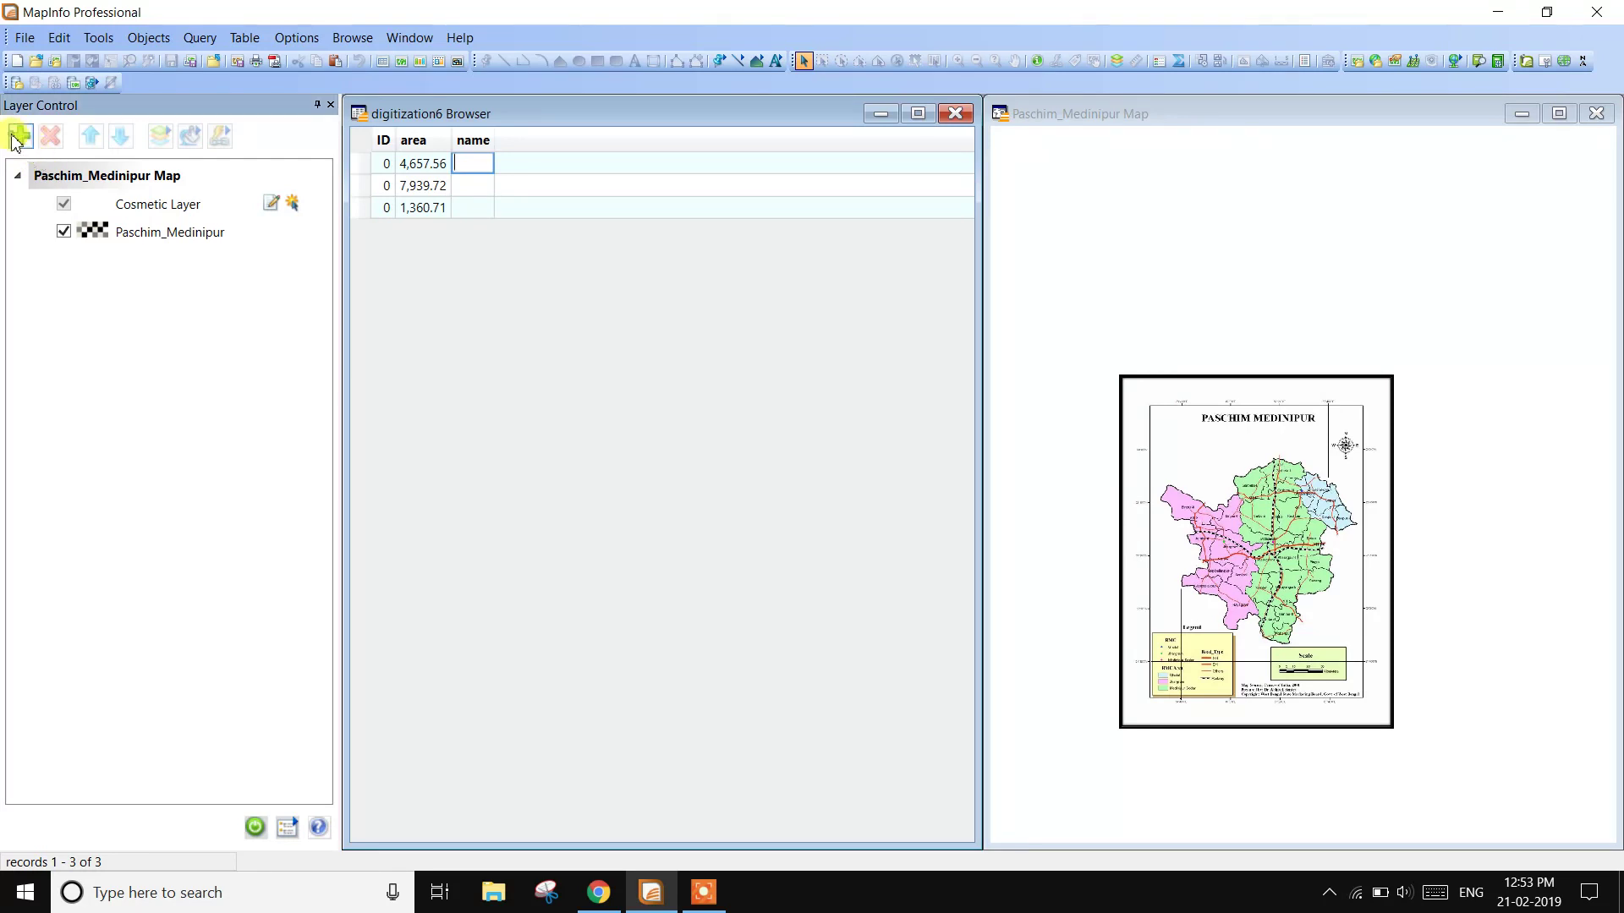
click(695, 383)
click(720, 545)
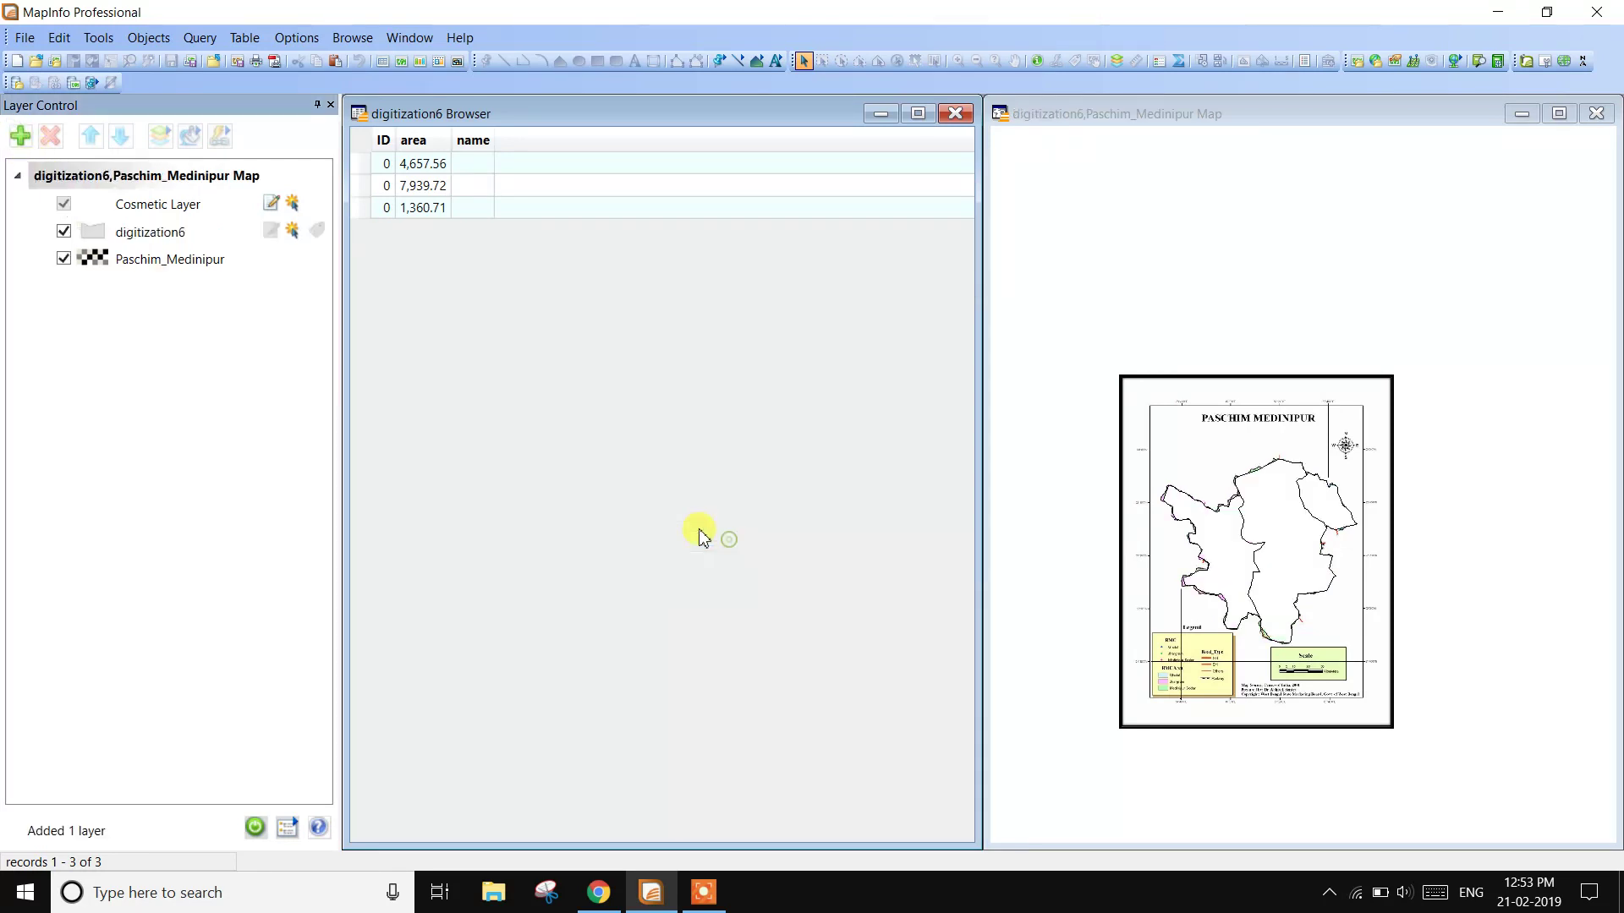
scroll(1214, 550, up, 3)
scroll(1407, 500, down, 3)
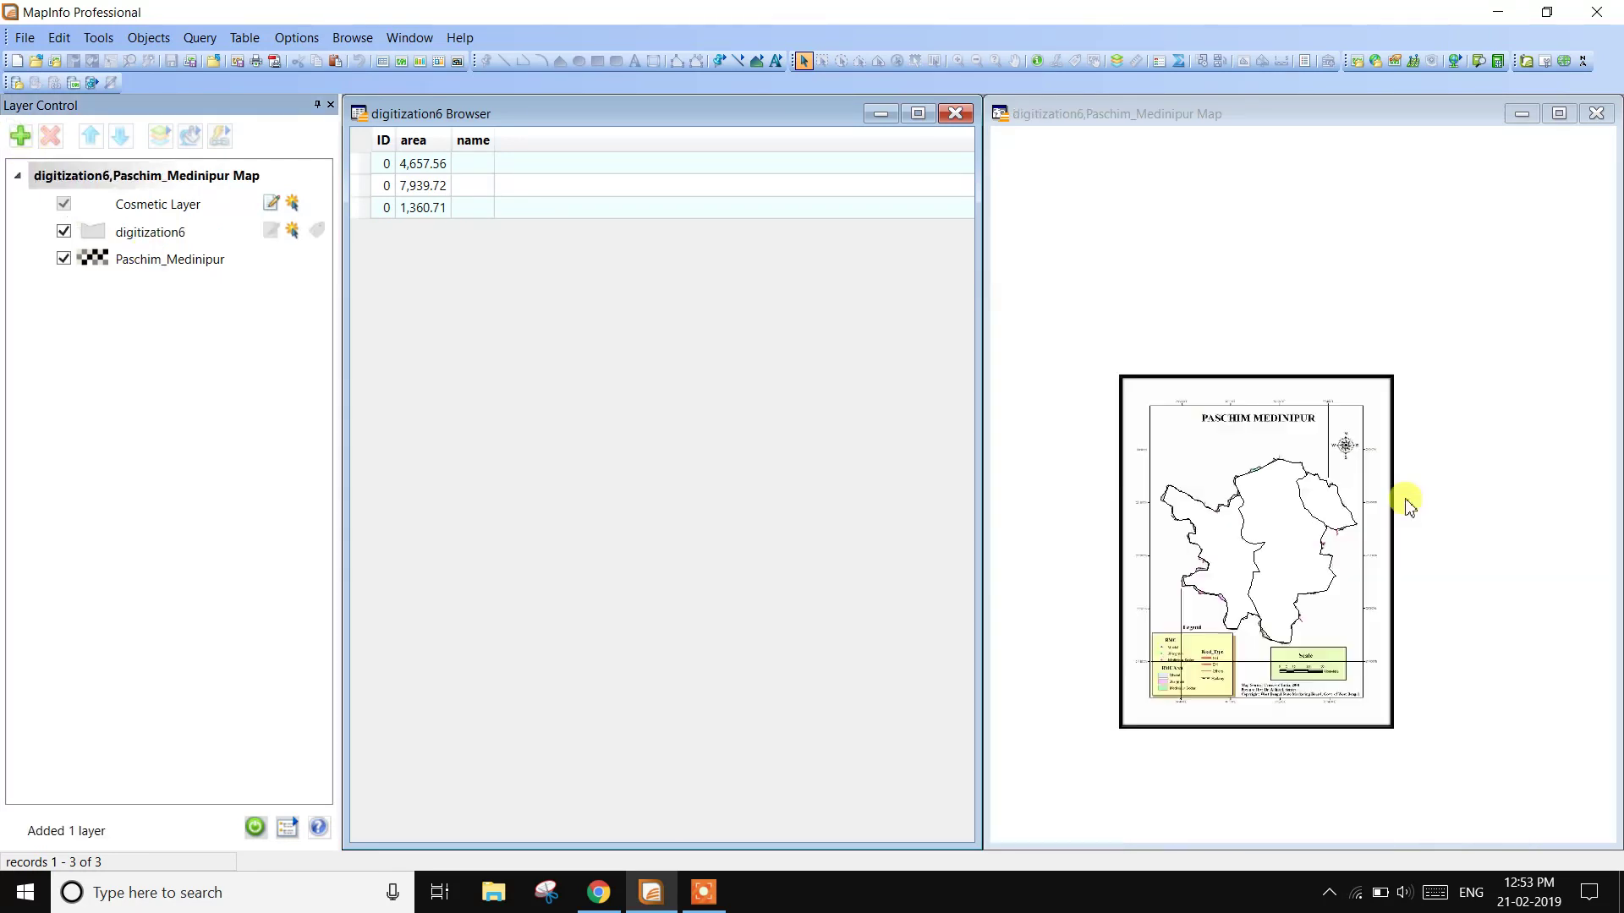
- Match the first digitization6 record's region to the Paschim_Medinipur raster by selecting the record and switching the digitization6 layer's visibility
click(477, 164)
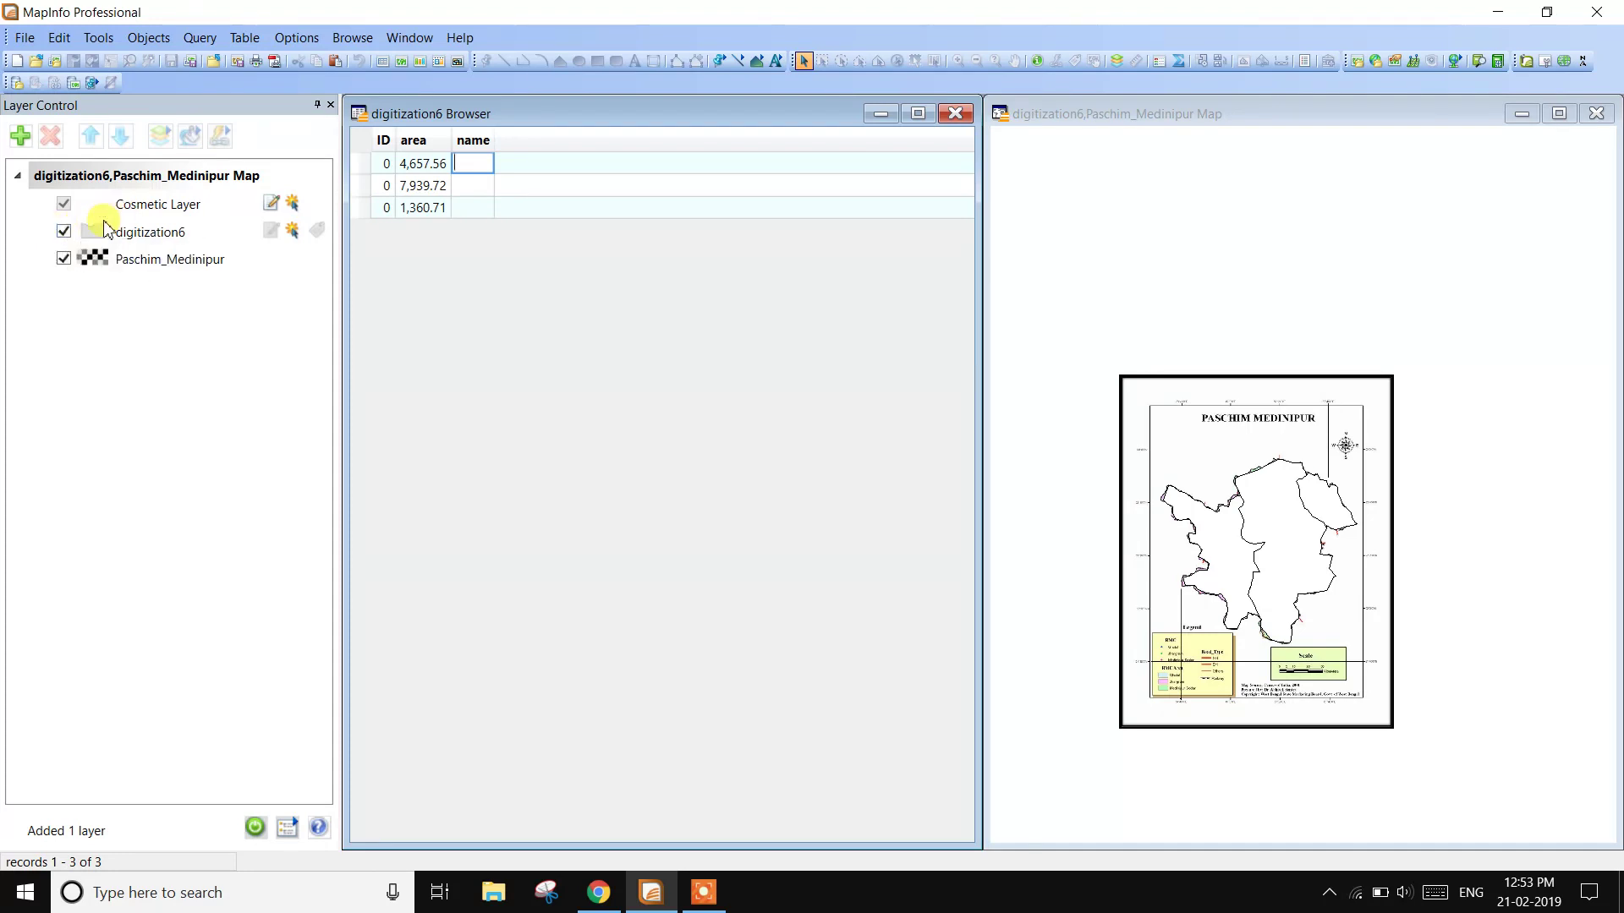
click(145, 258)
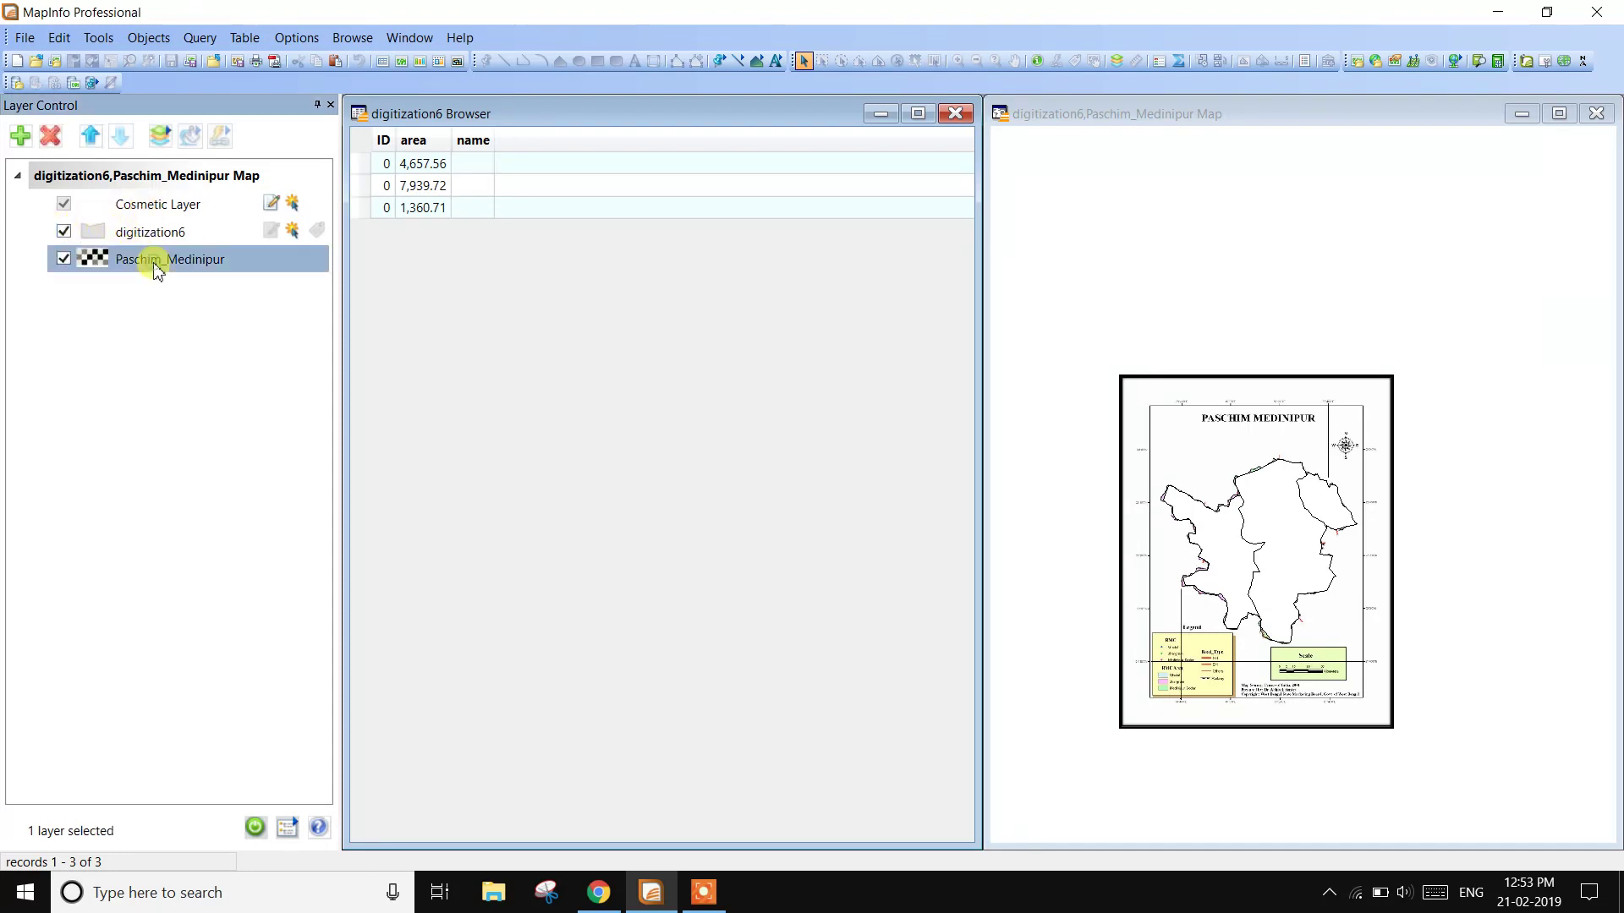
click(72, 231)
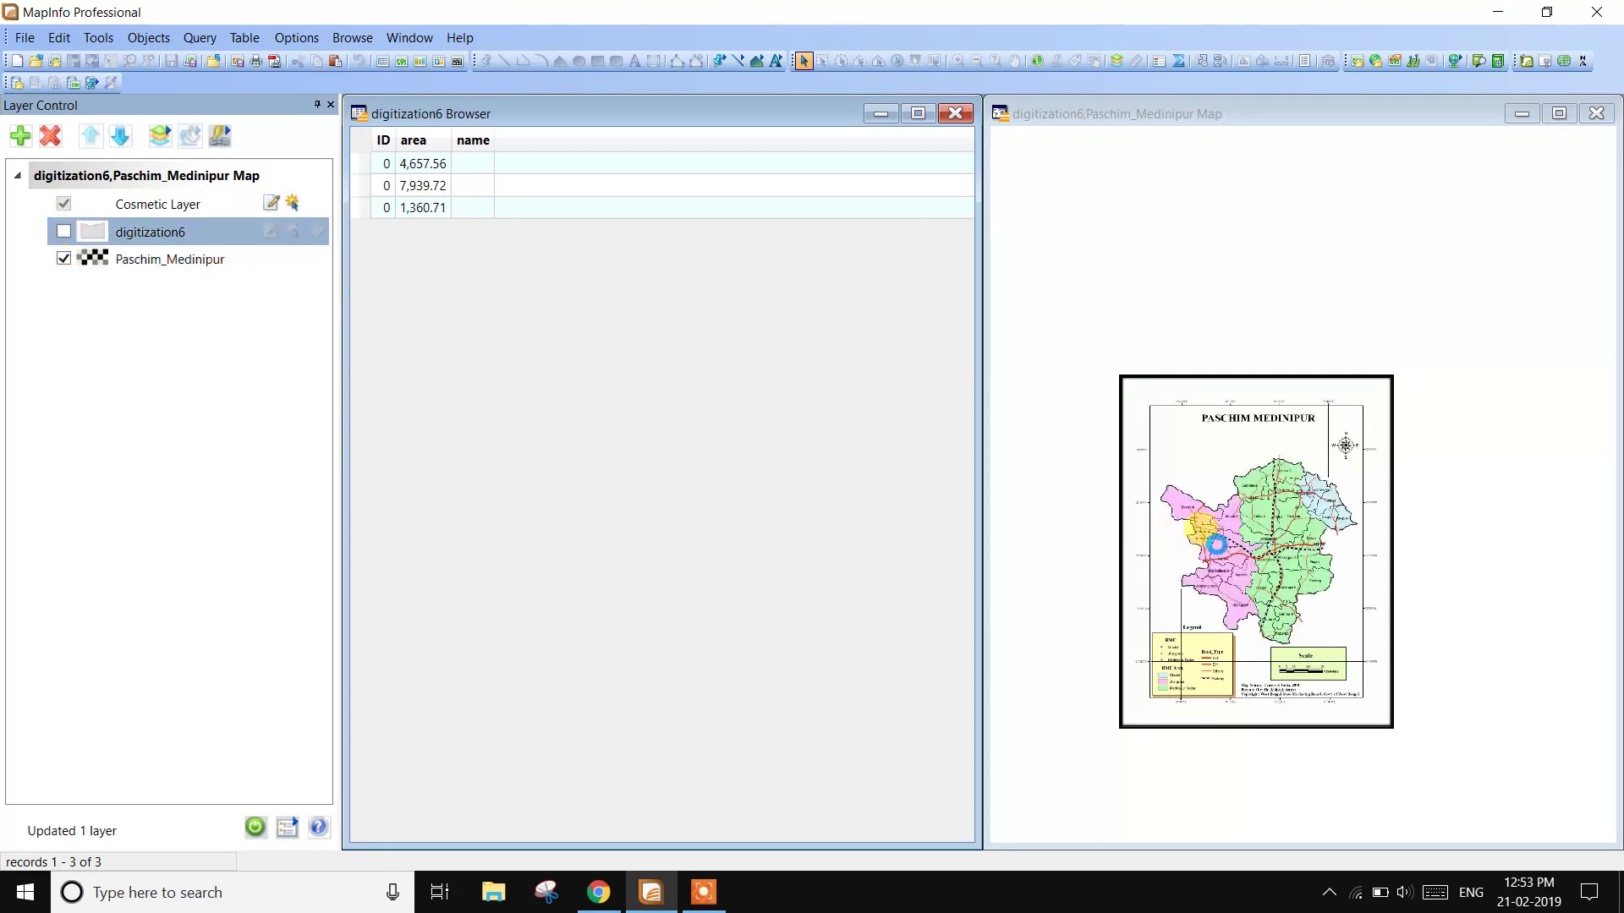
scroll(1216, 545, up, 1)
scroll(1187, 562, up, 1)
scroll(1183, 584, down, 1)
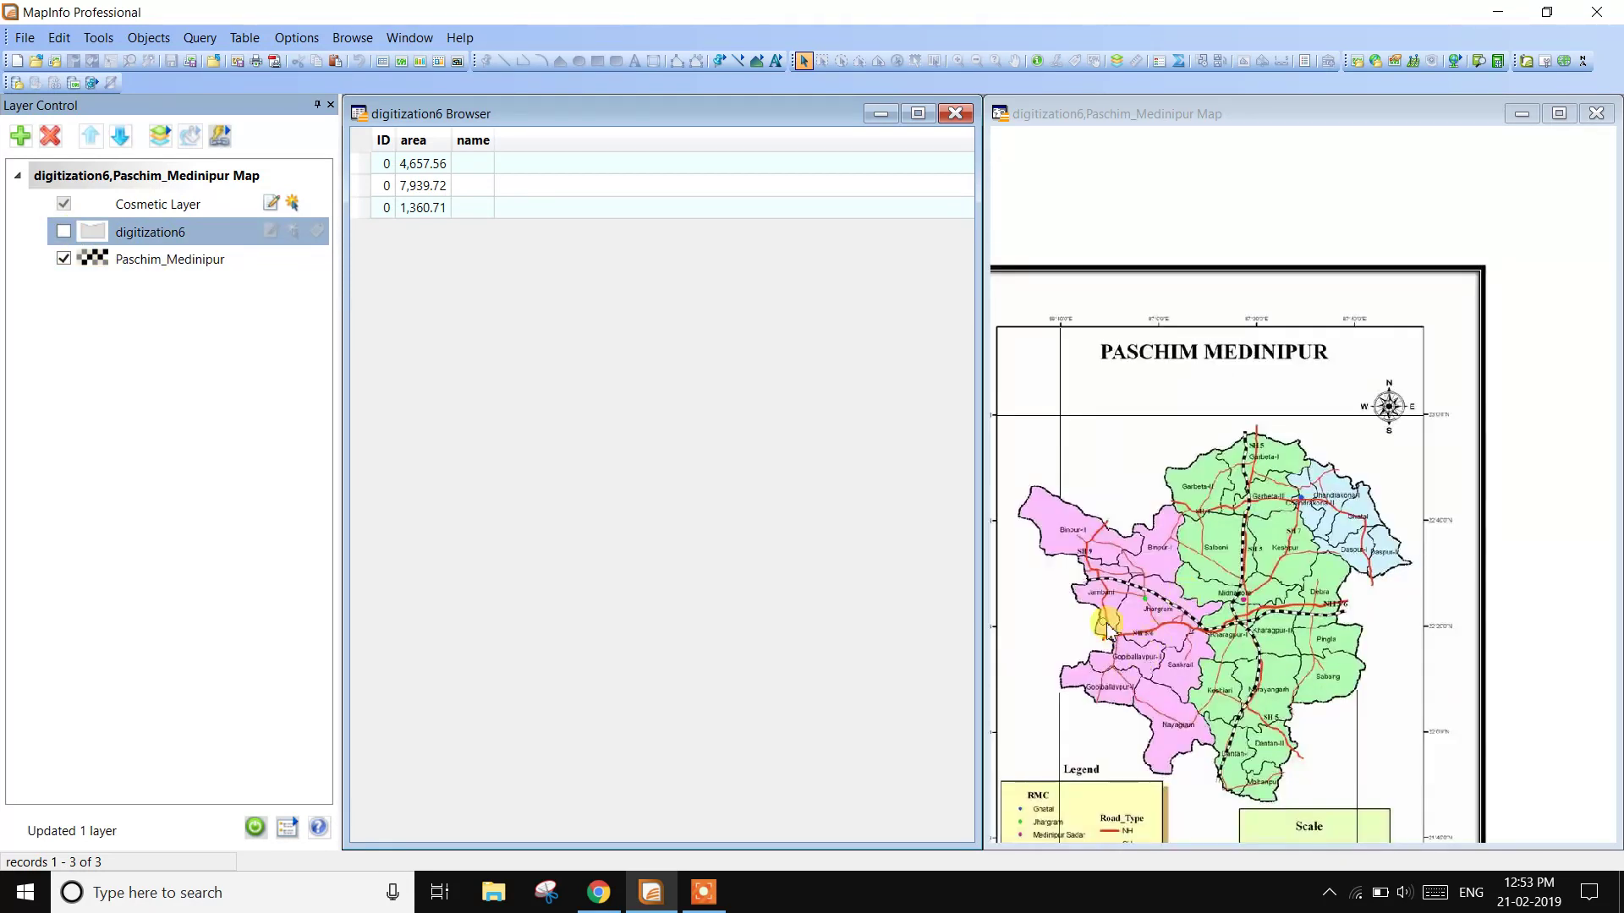
click(64, 231)
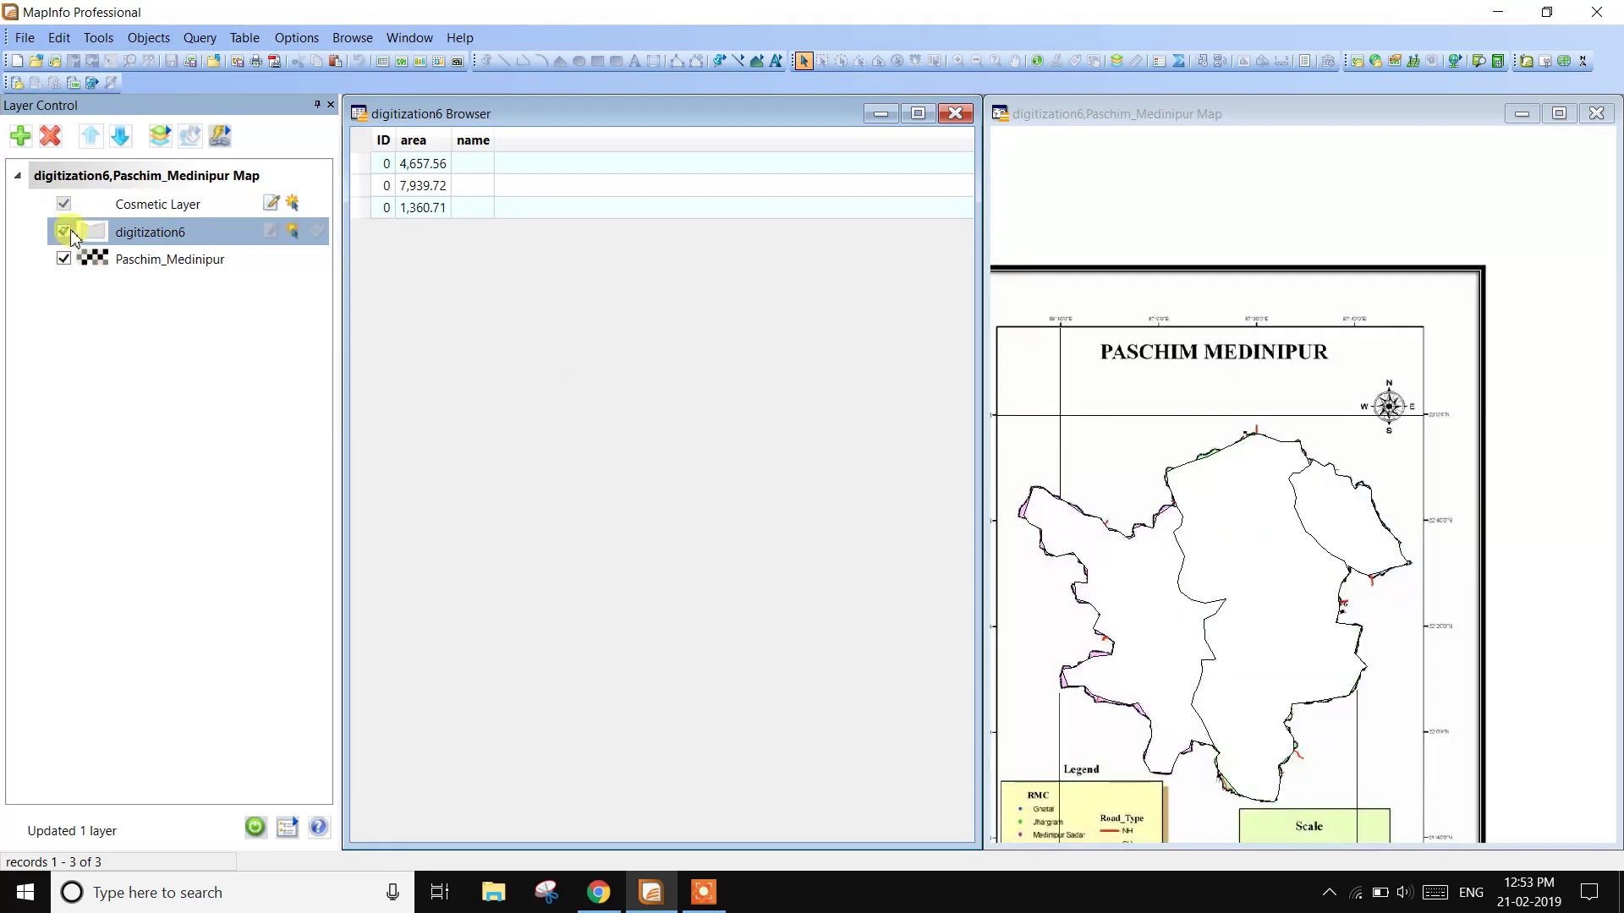
click(362, 166)
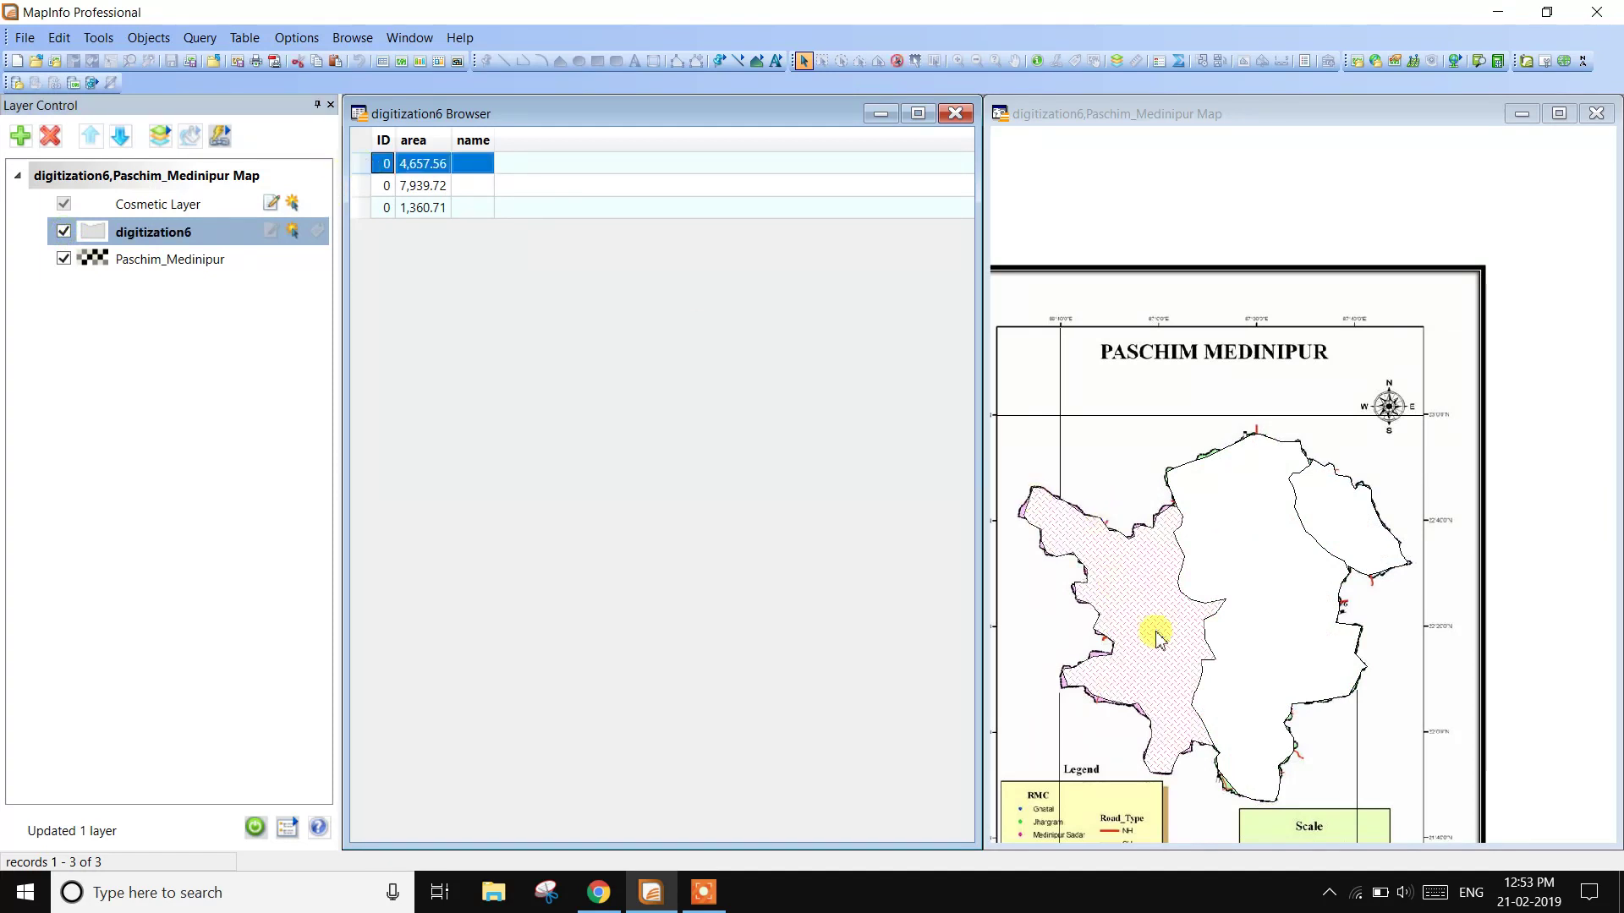
click(65, 260)
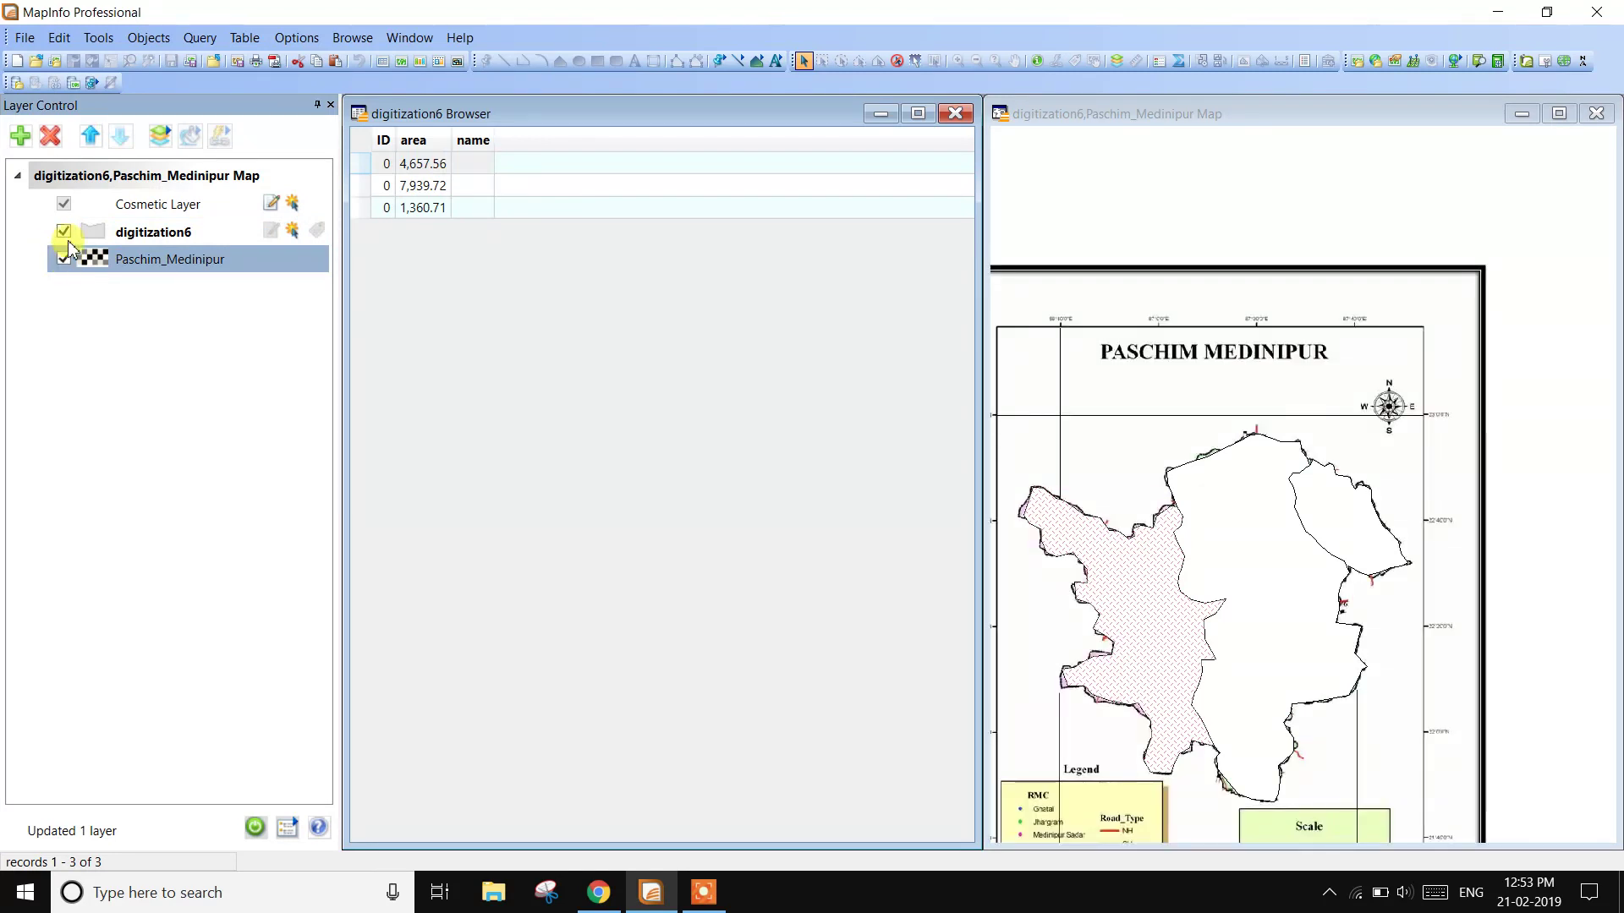
click(63, 230)
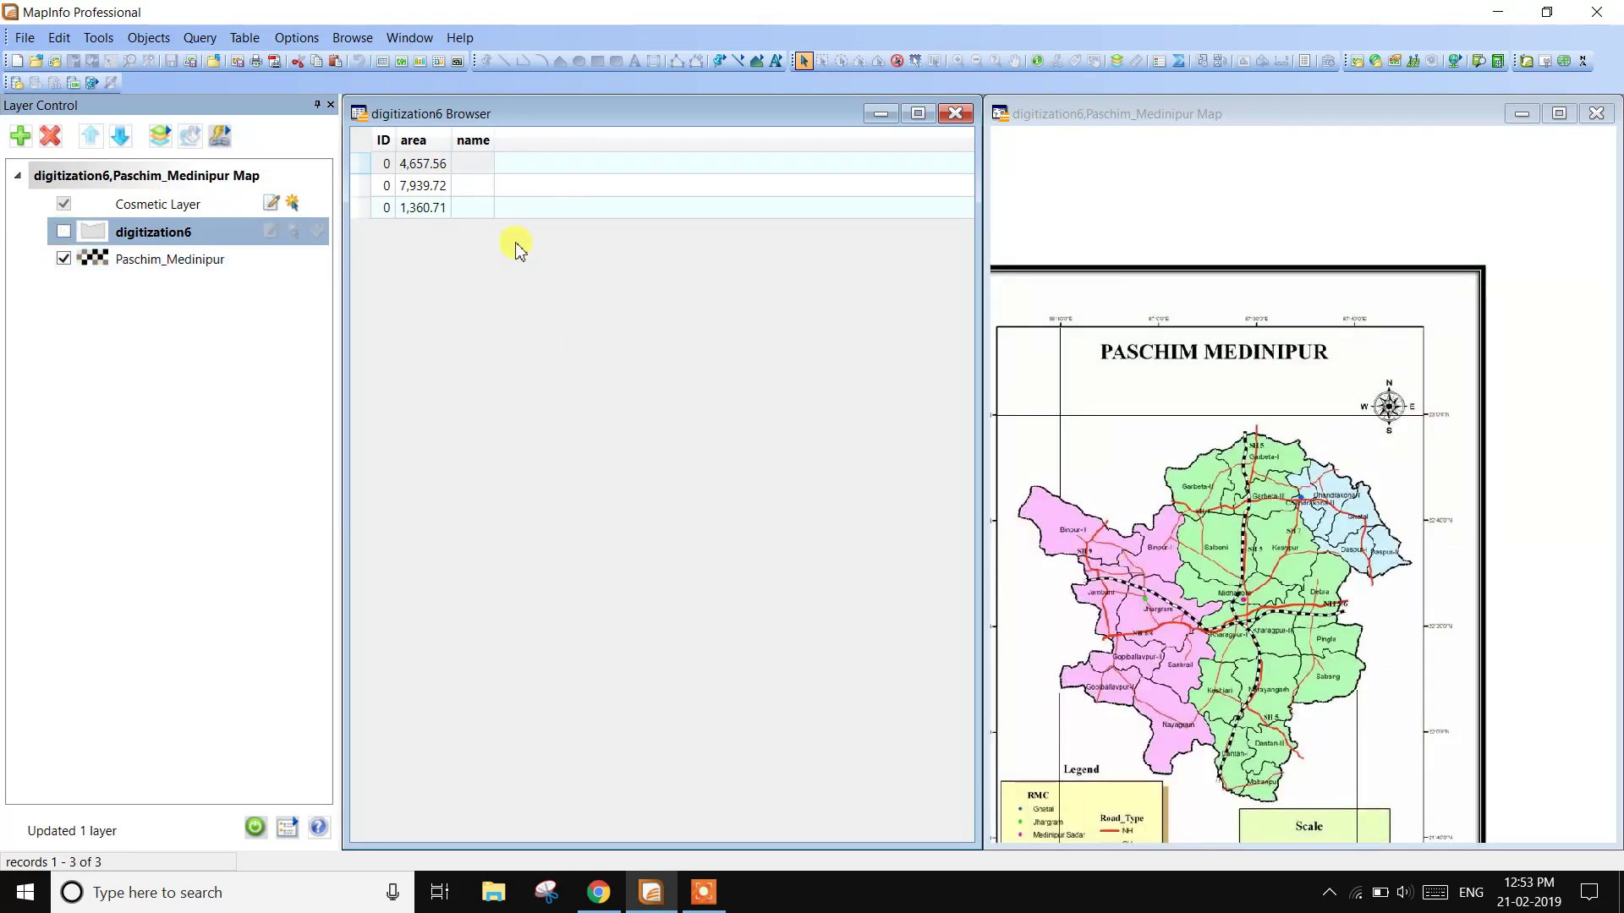
- Widen the name column and enter Jhargram as the first record's name
drag(495, 148, 605, 152)
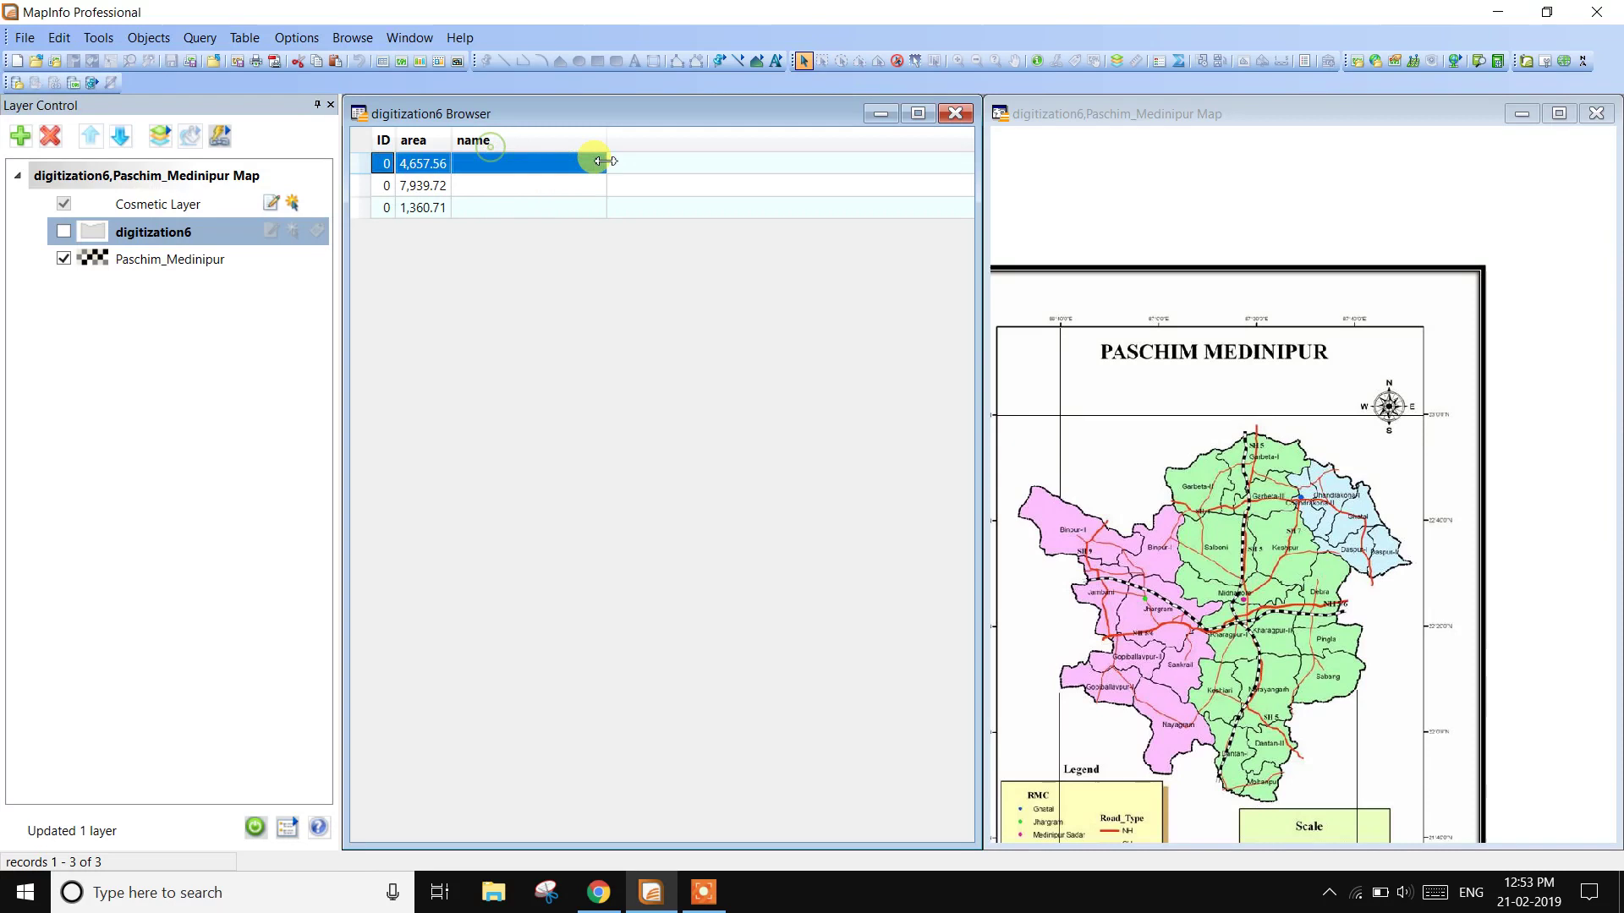
click(529, 164)
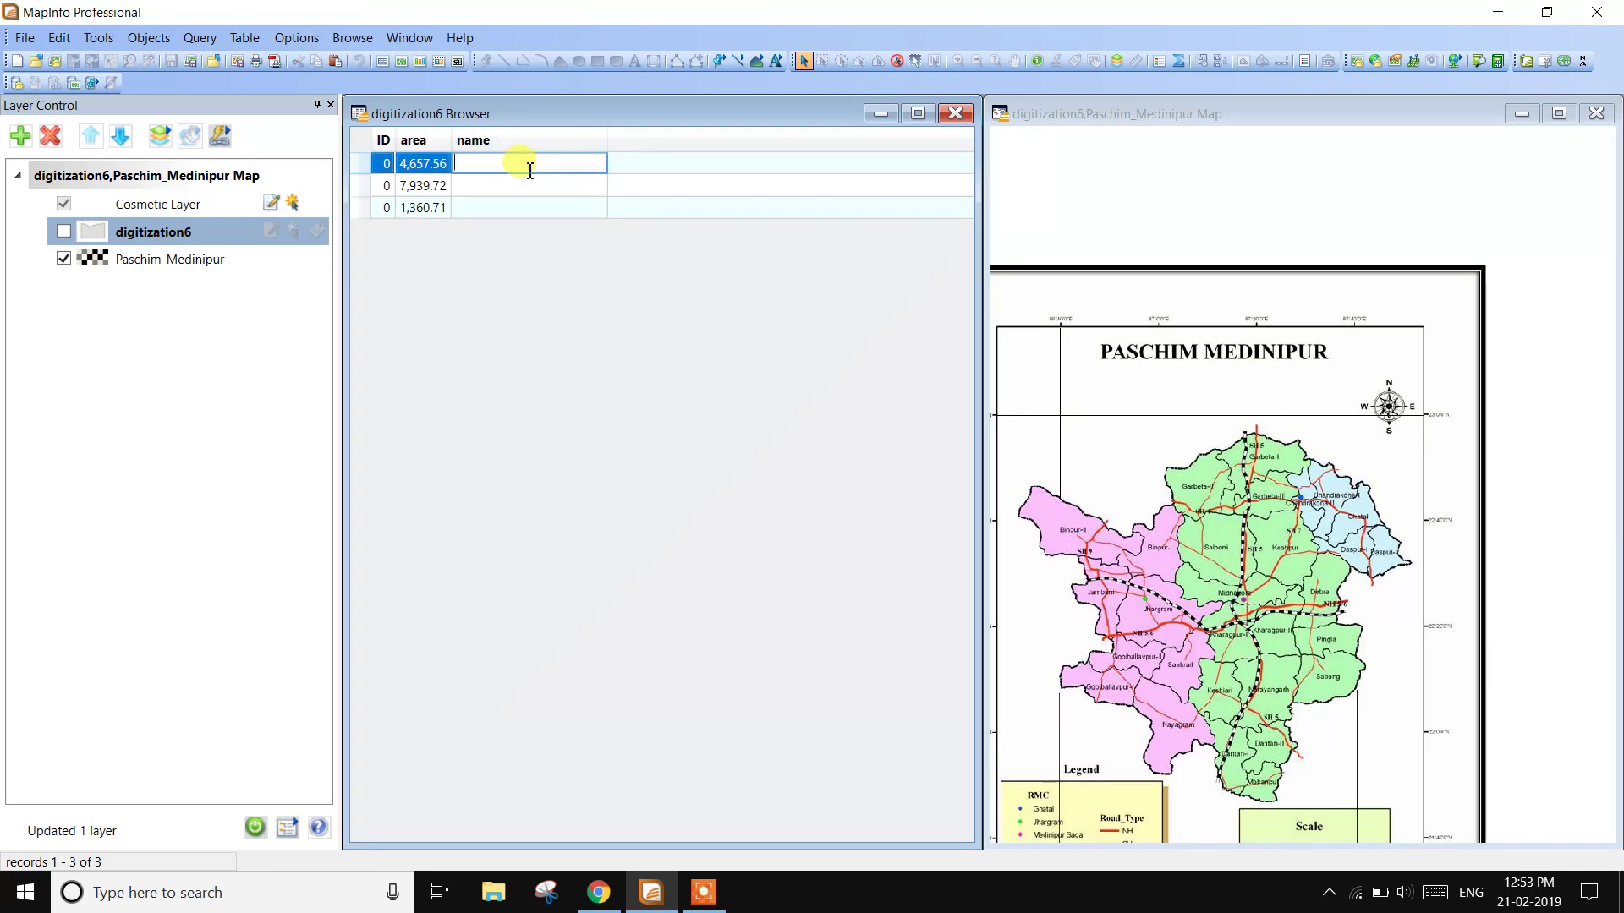
key(Caps_Lock)
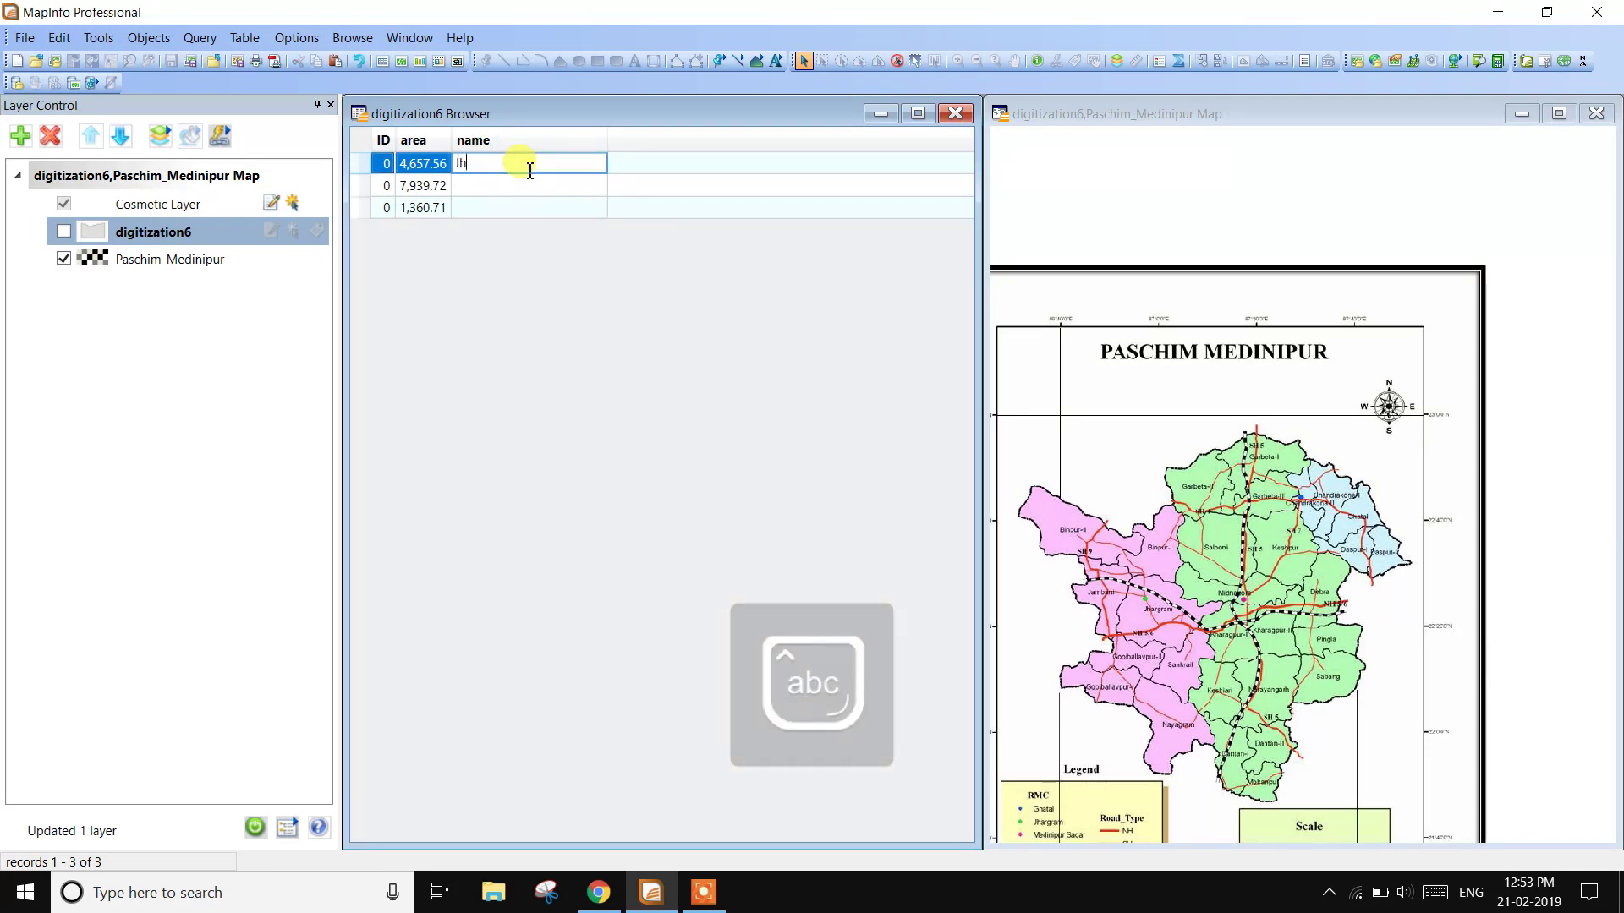
text(Jhargram)
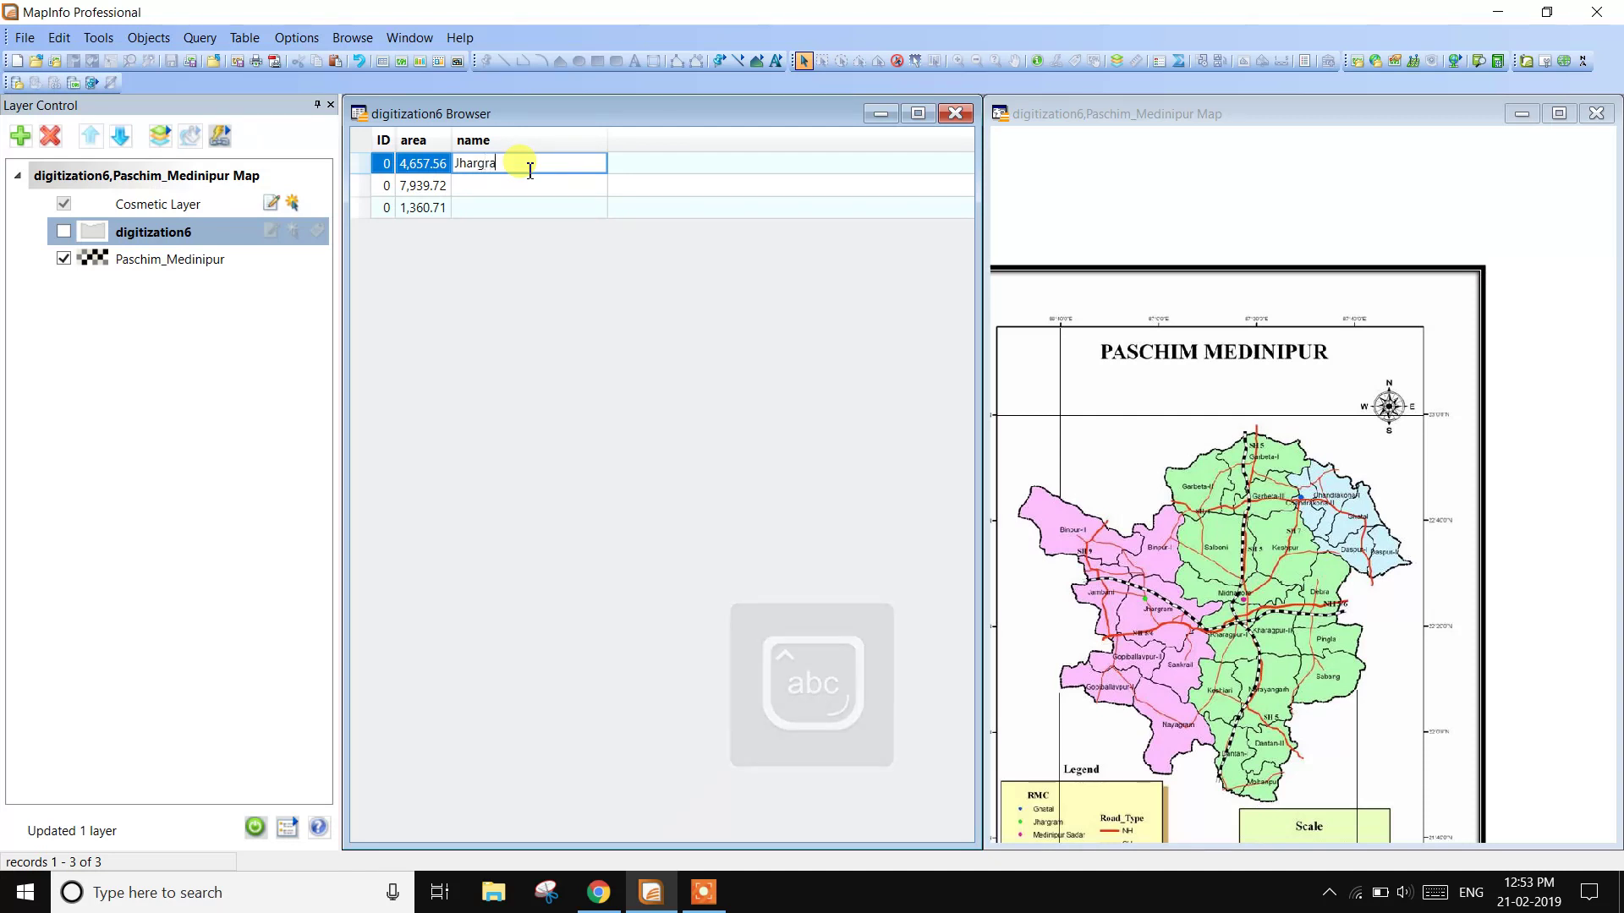
- Locate the second record's region against the raster map and enter Kharagpur as its name
click(64, 232)
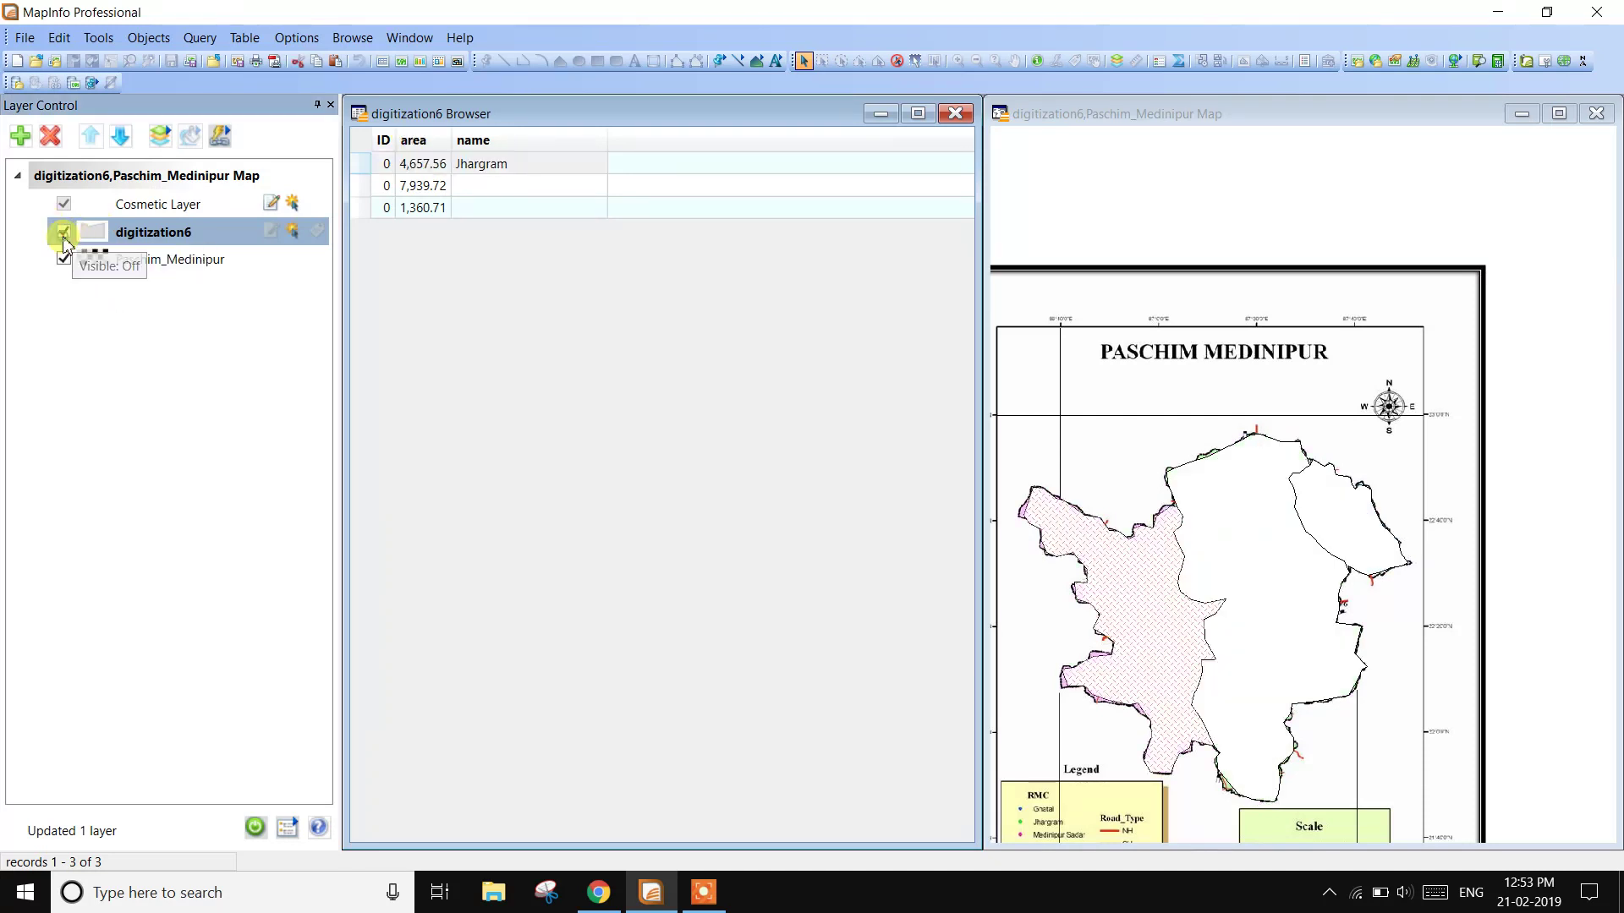
click(362, 185)
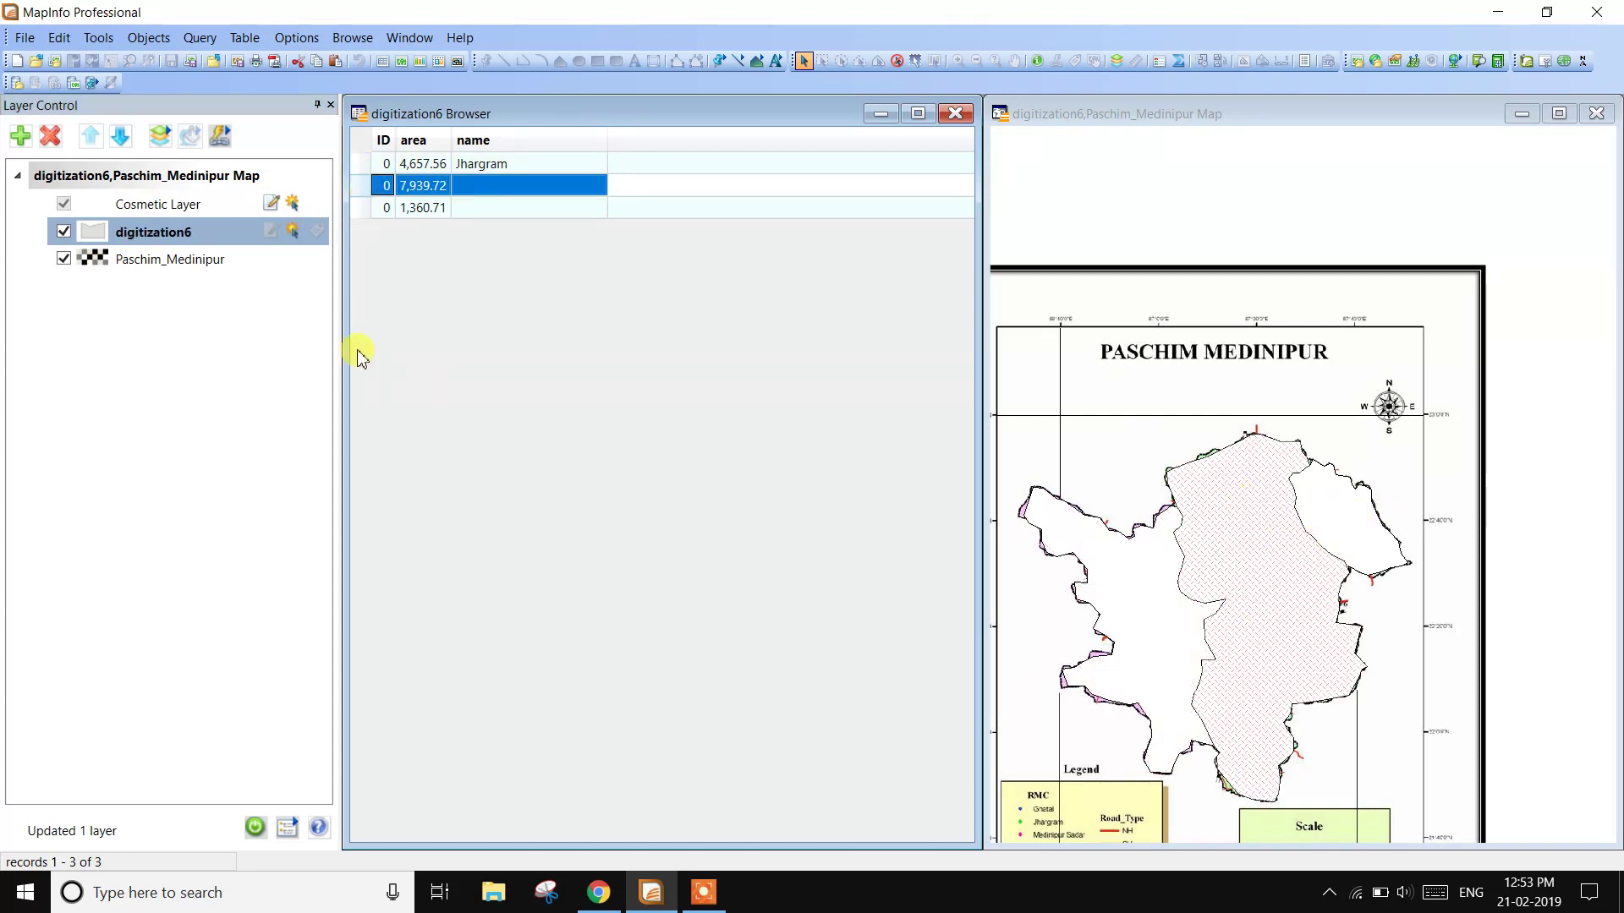
click(68, 231)
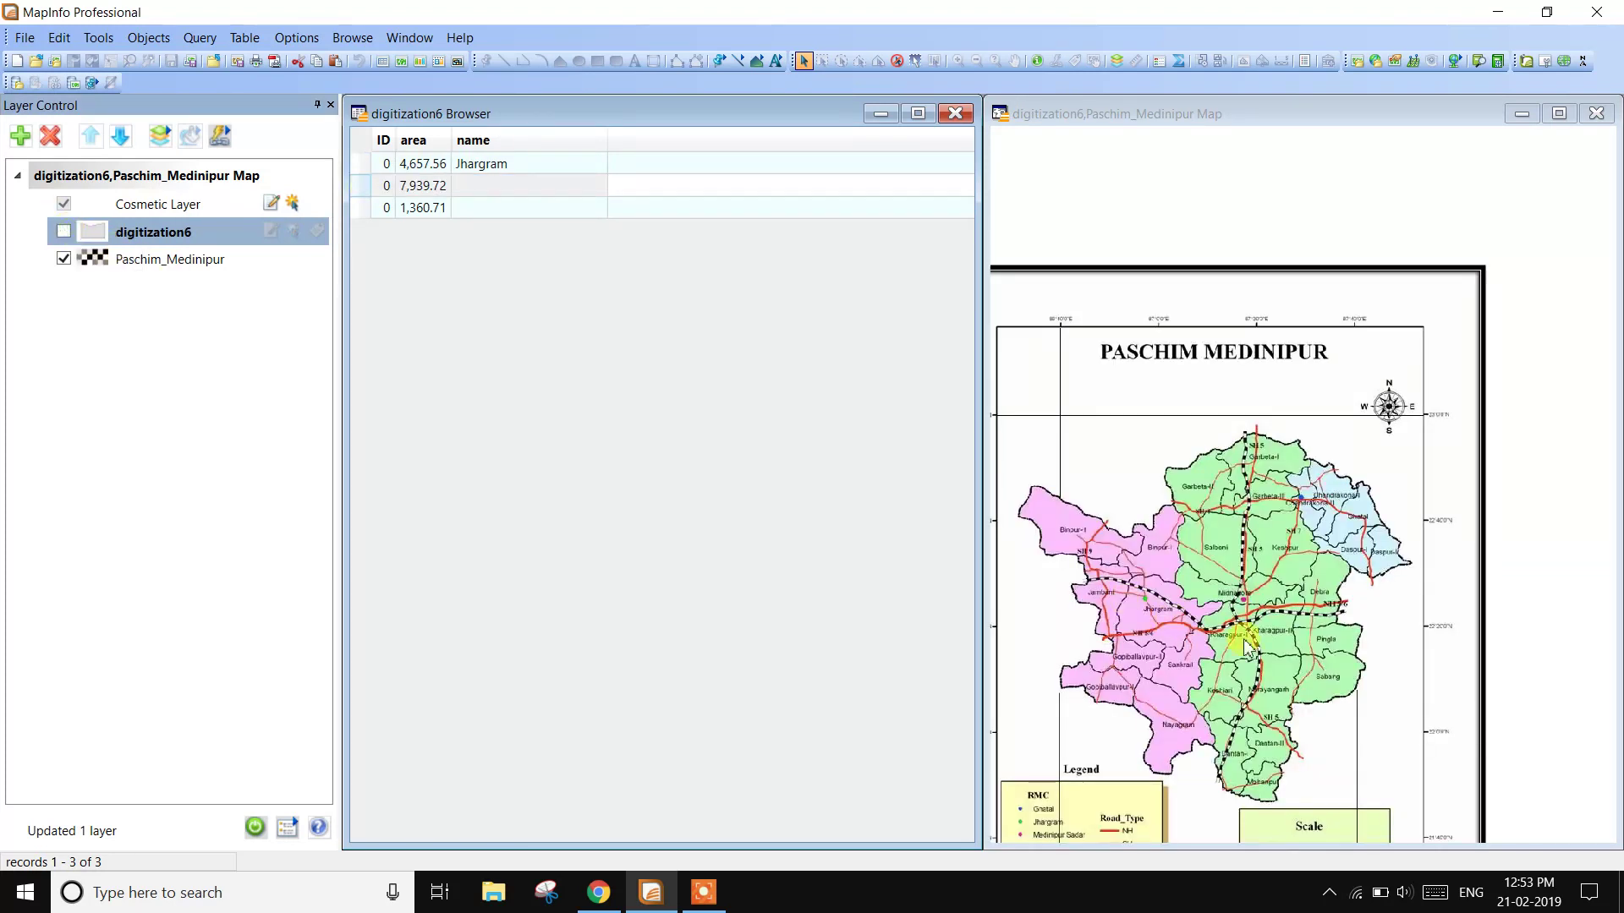
click(489, 185)
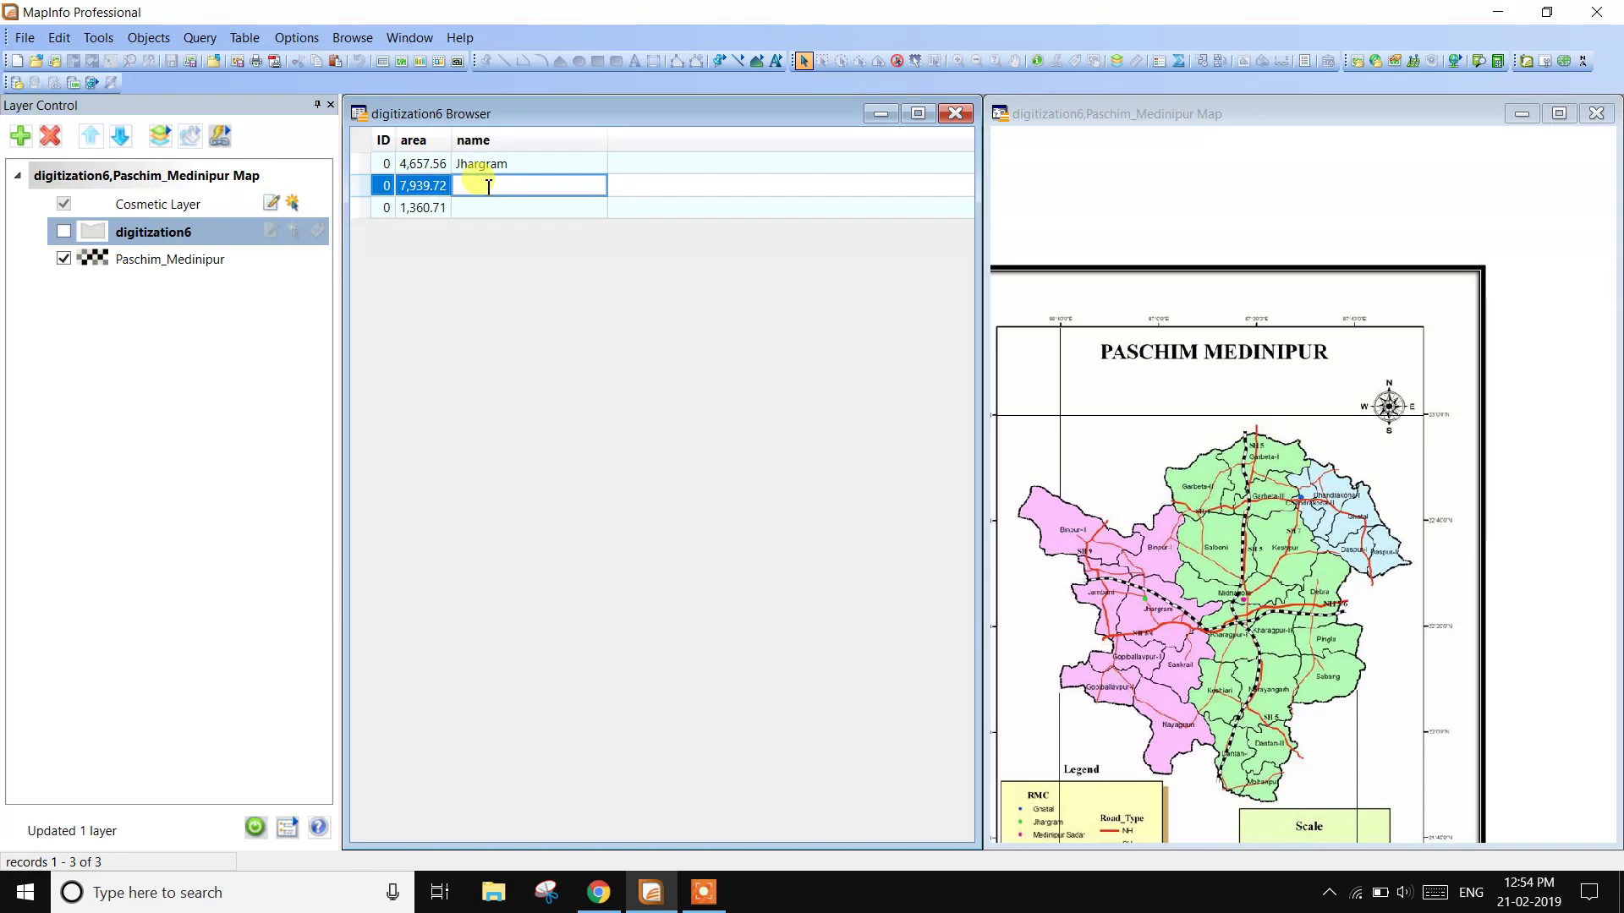
key(Caps_Lock)
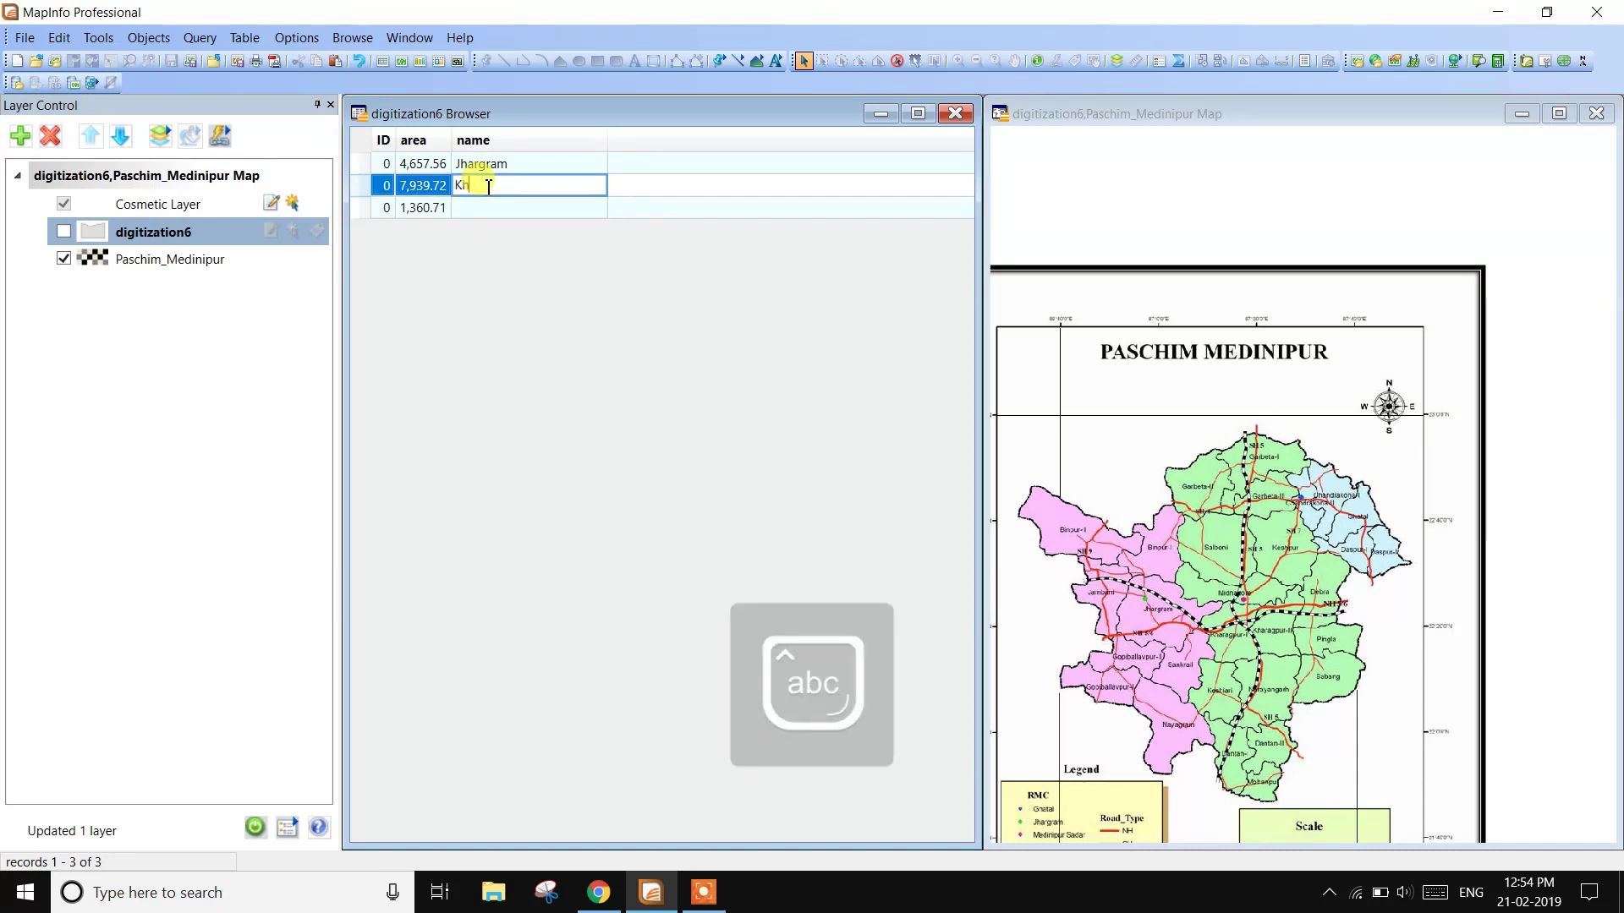
text(Kharagpur)
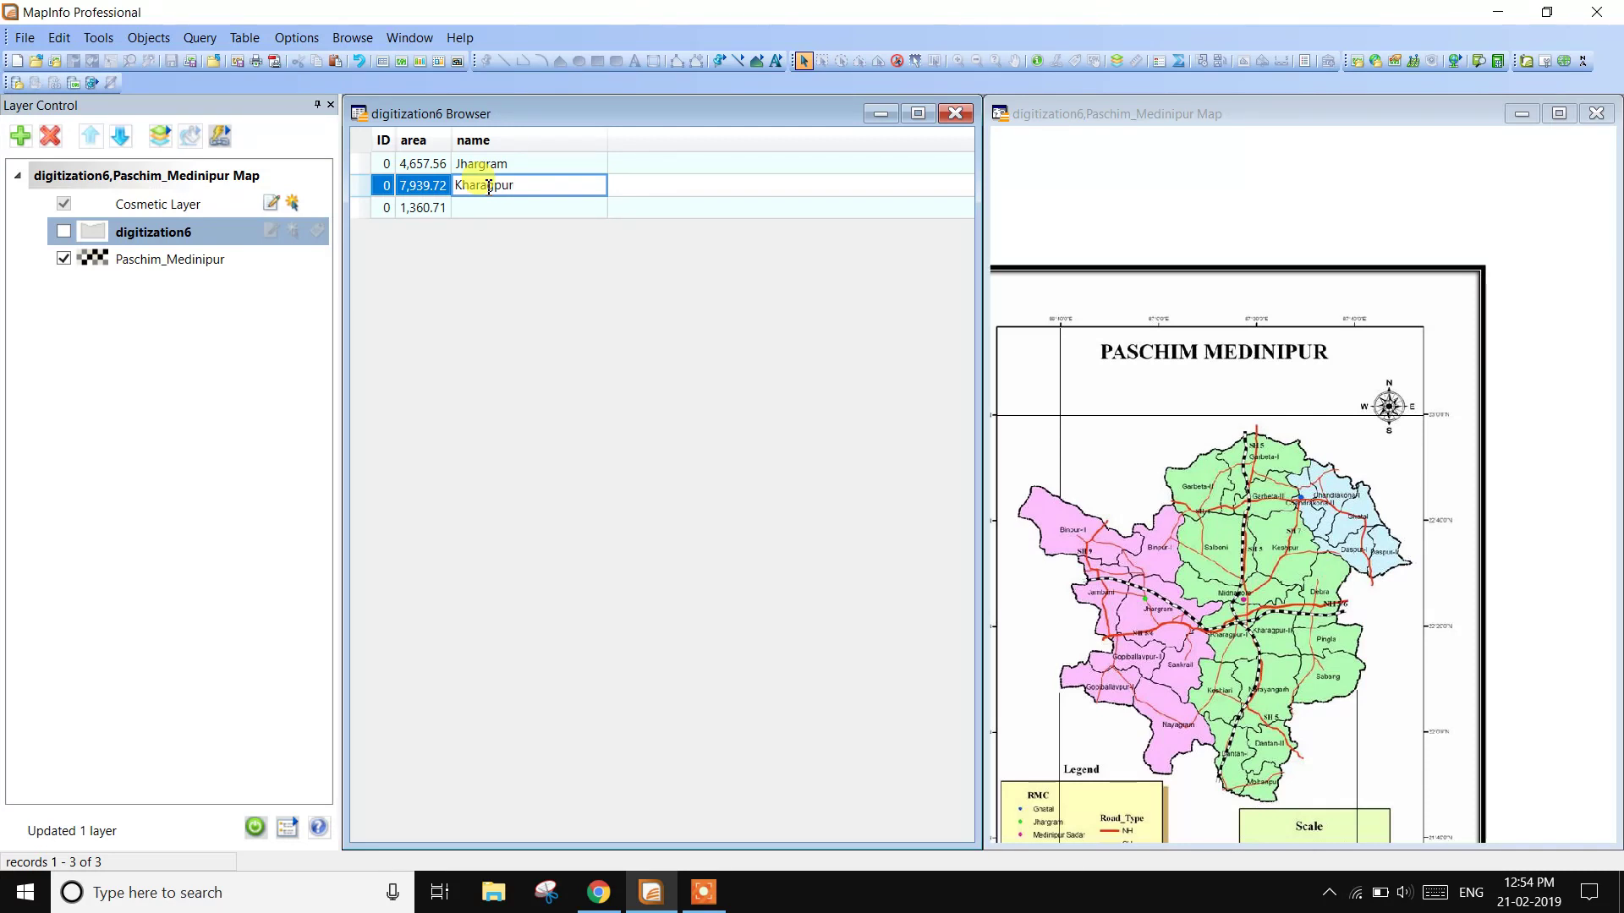
- Match the third record's region to the raster by switching both layers' visibility, and enter Ghatal as that record's name
click(63, 231)
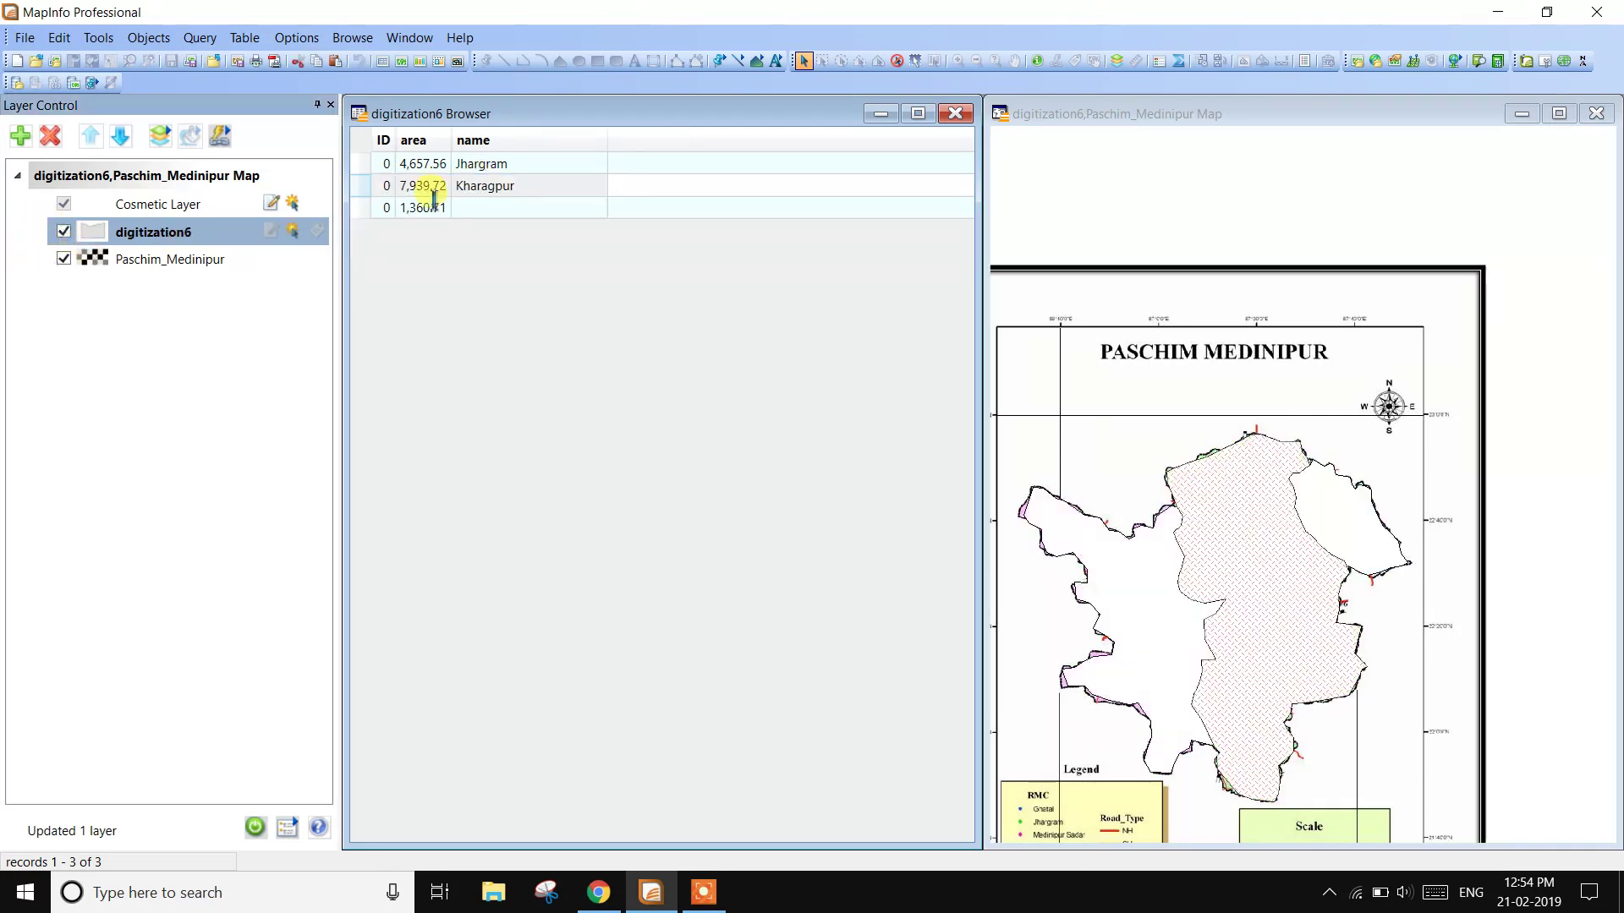
click(64, 259)
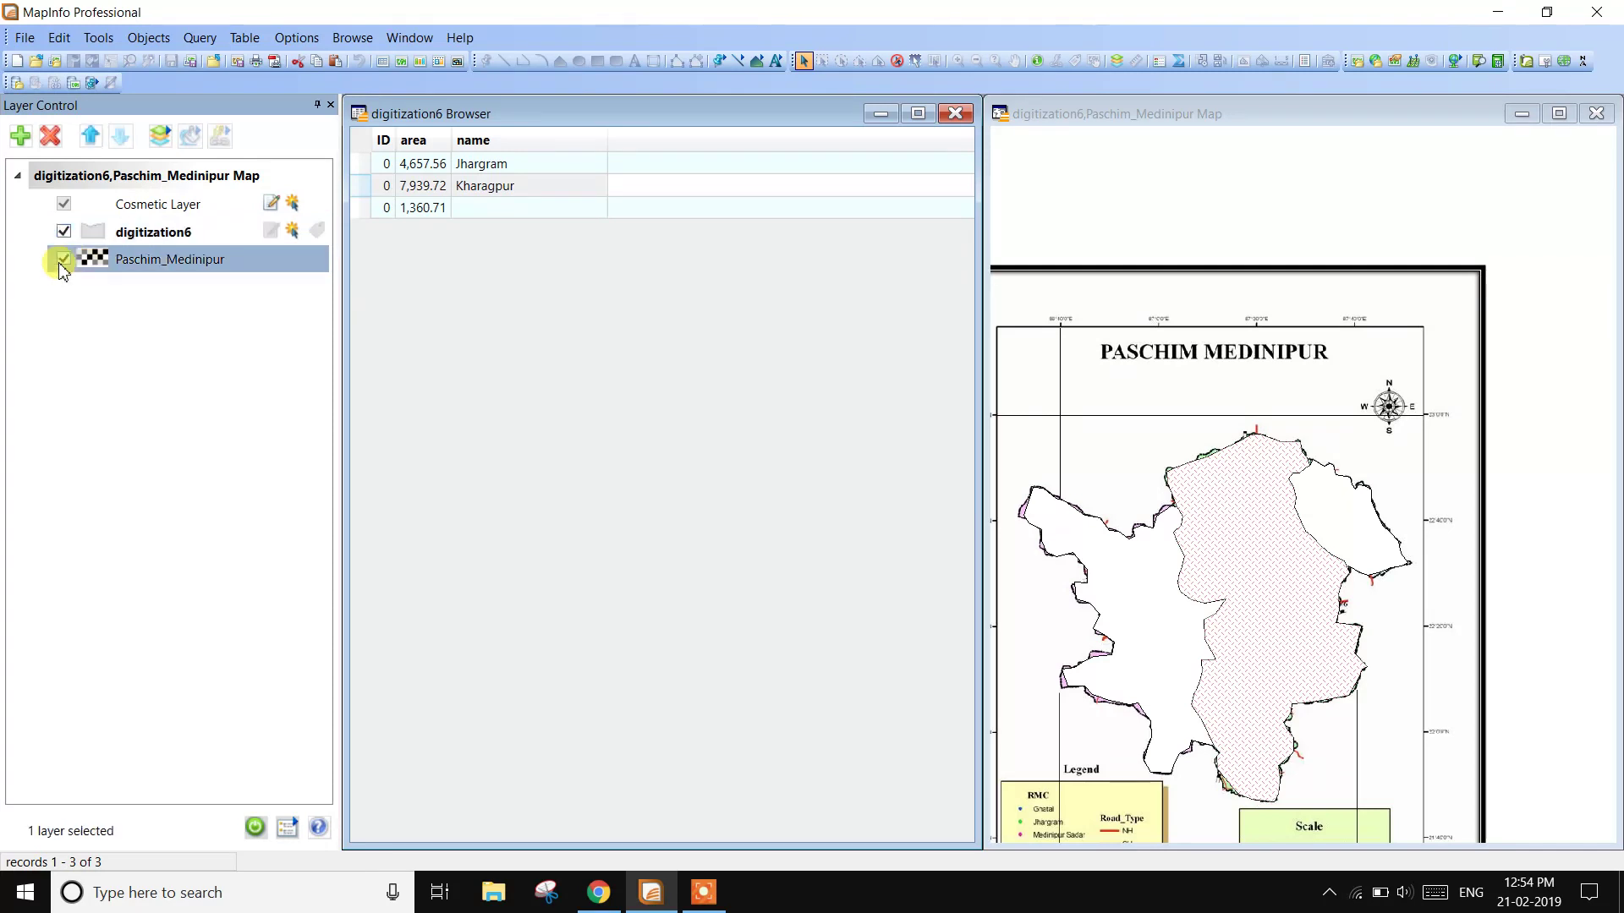
click(64, 232)
click(63, 232)
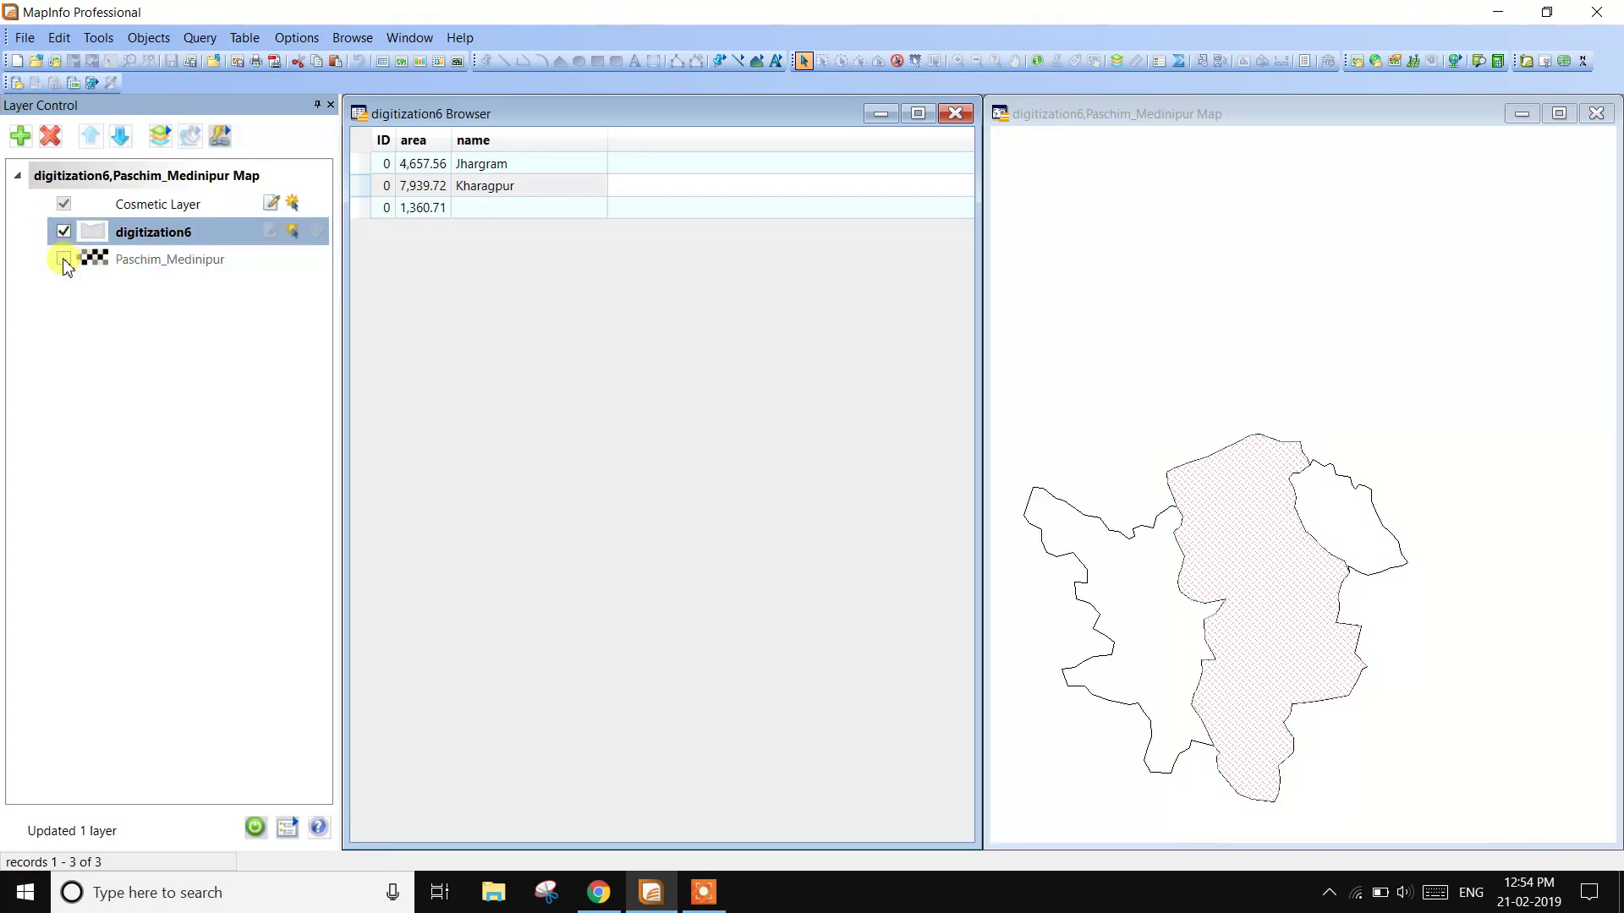
click(63, 257)
click(63, 232)
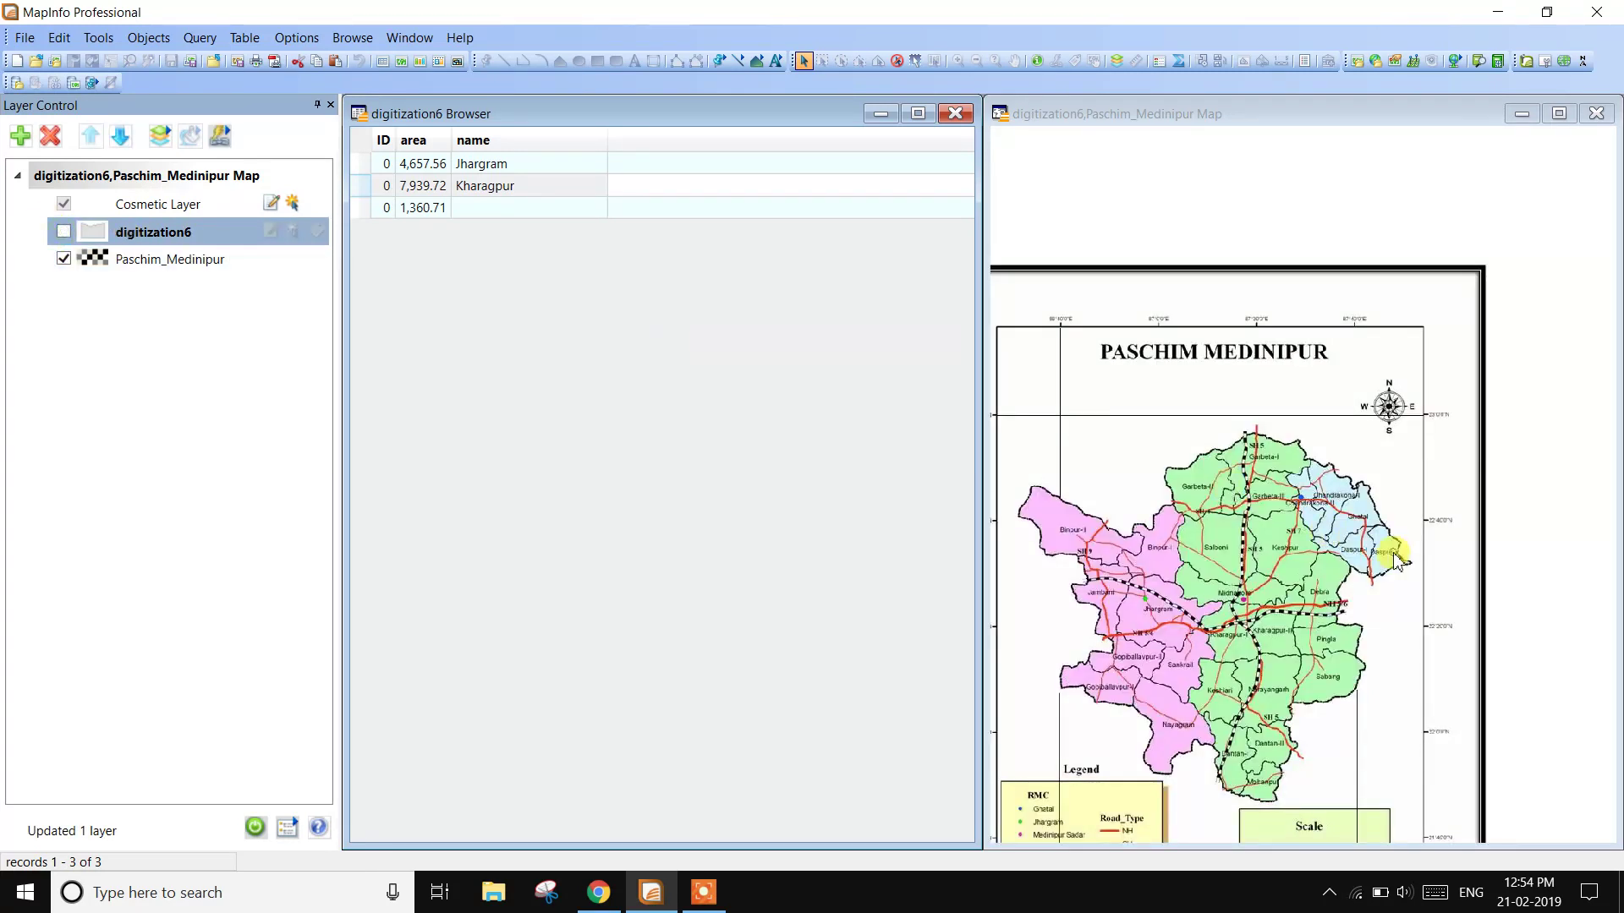
click(63, 232)
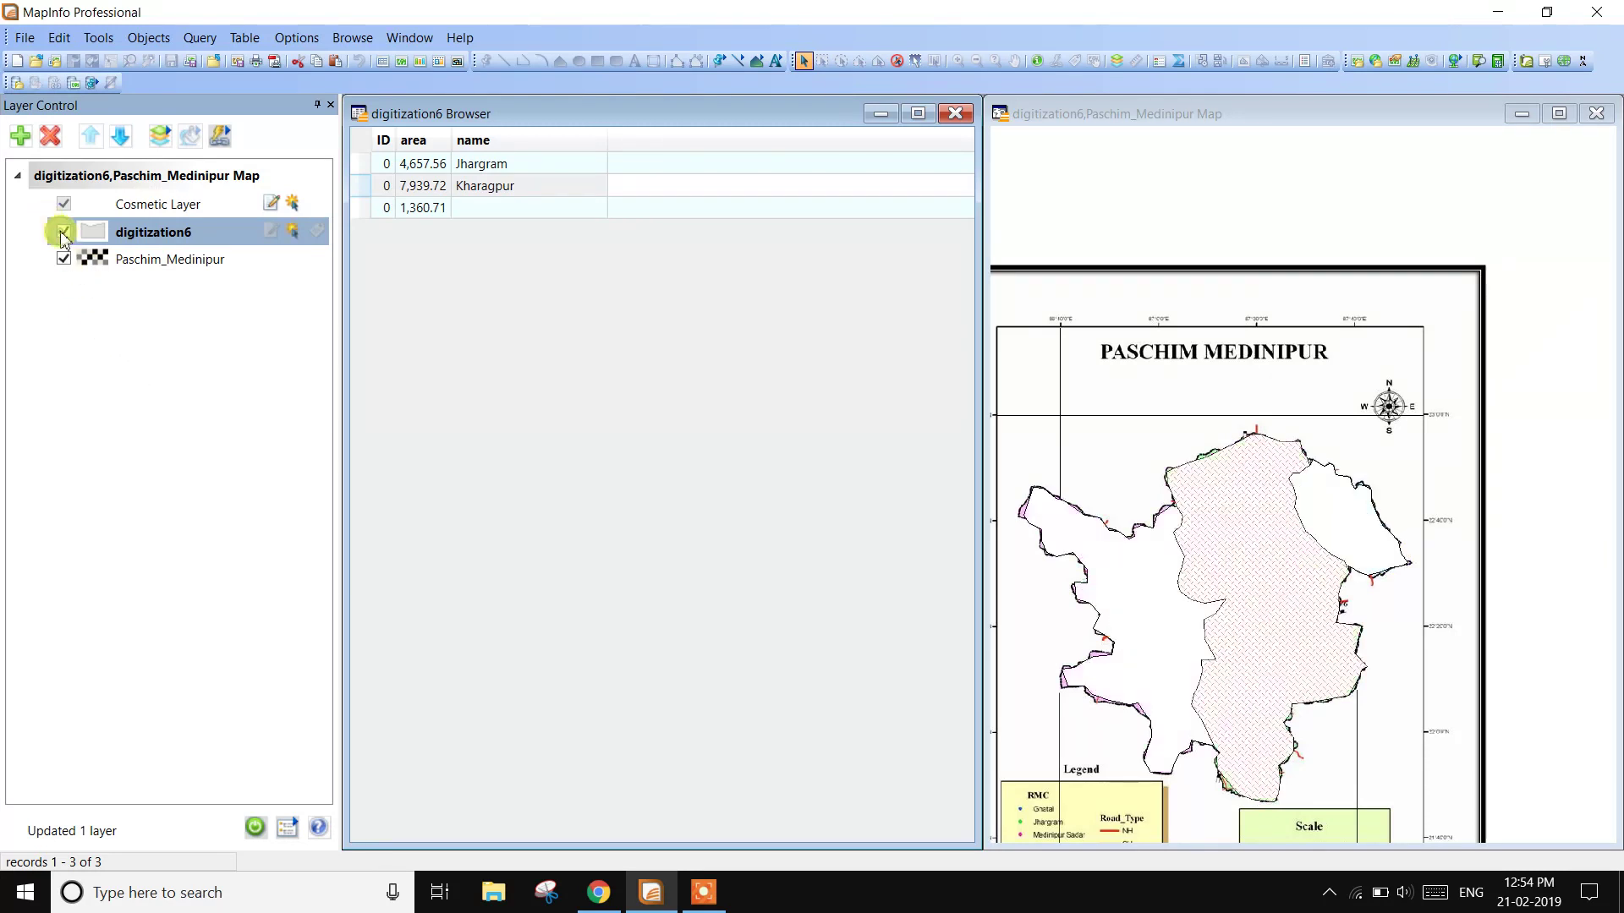
click(471, 209)
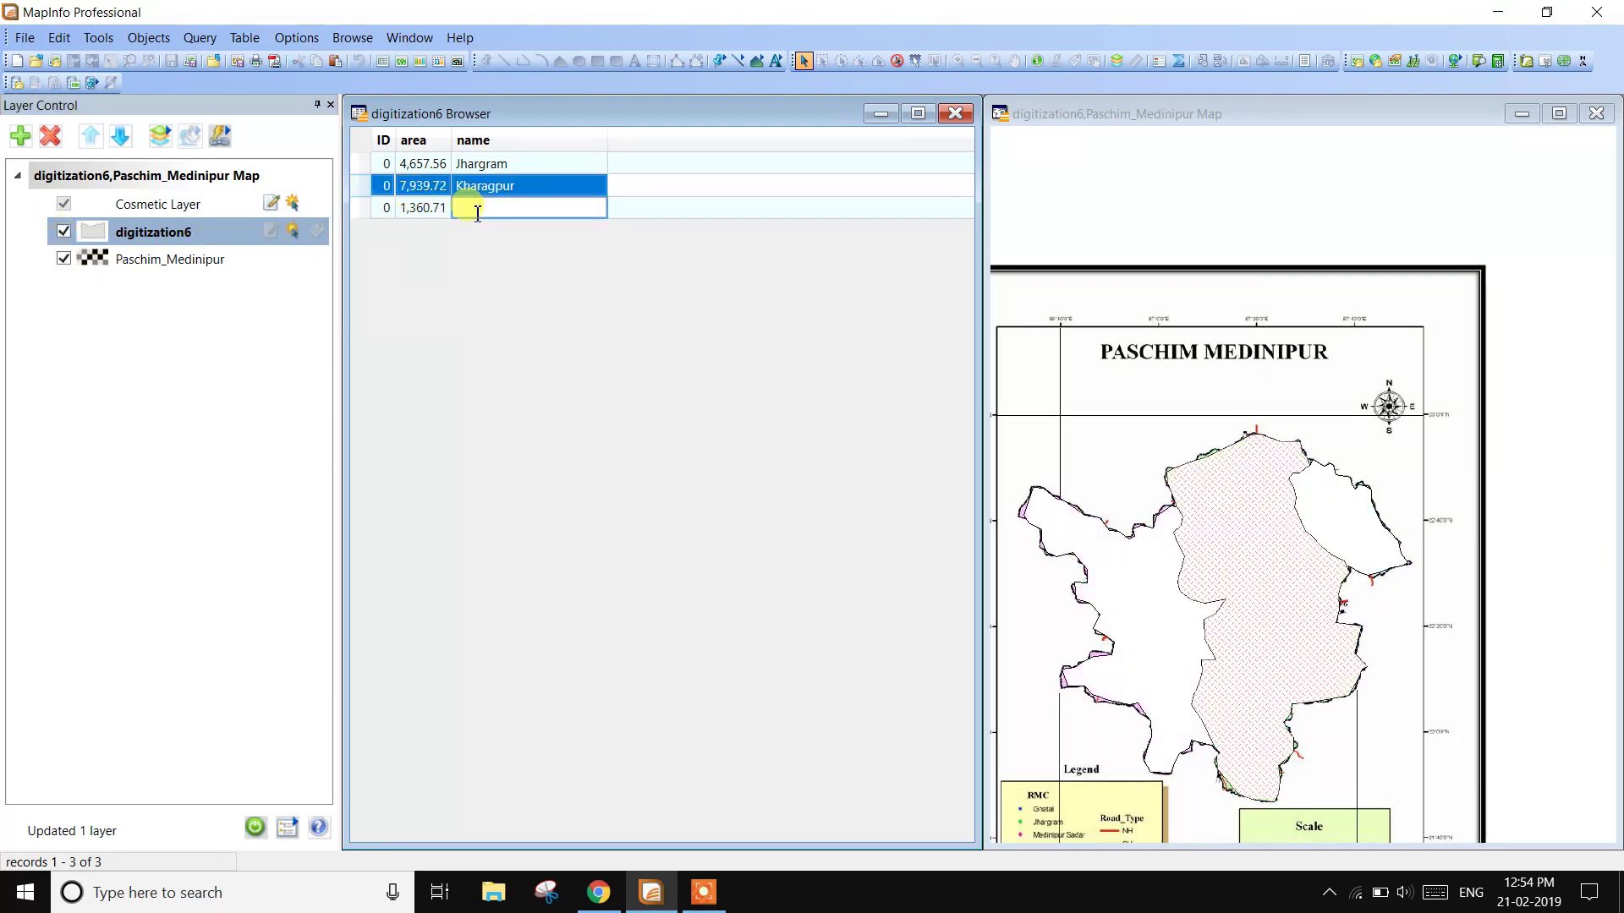
key(BackSpace)
key(Caps_Lock)
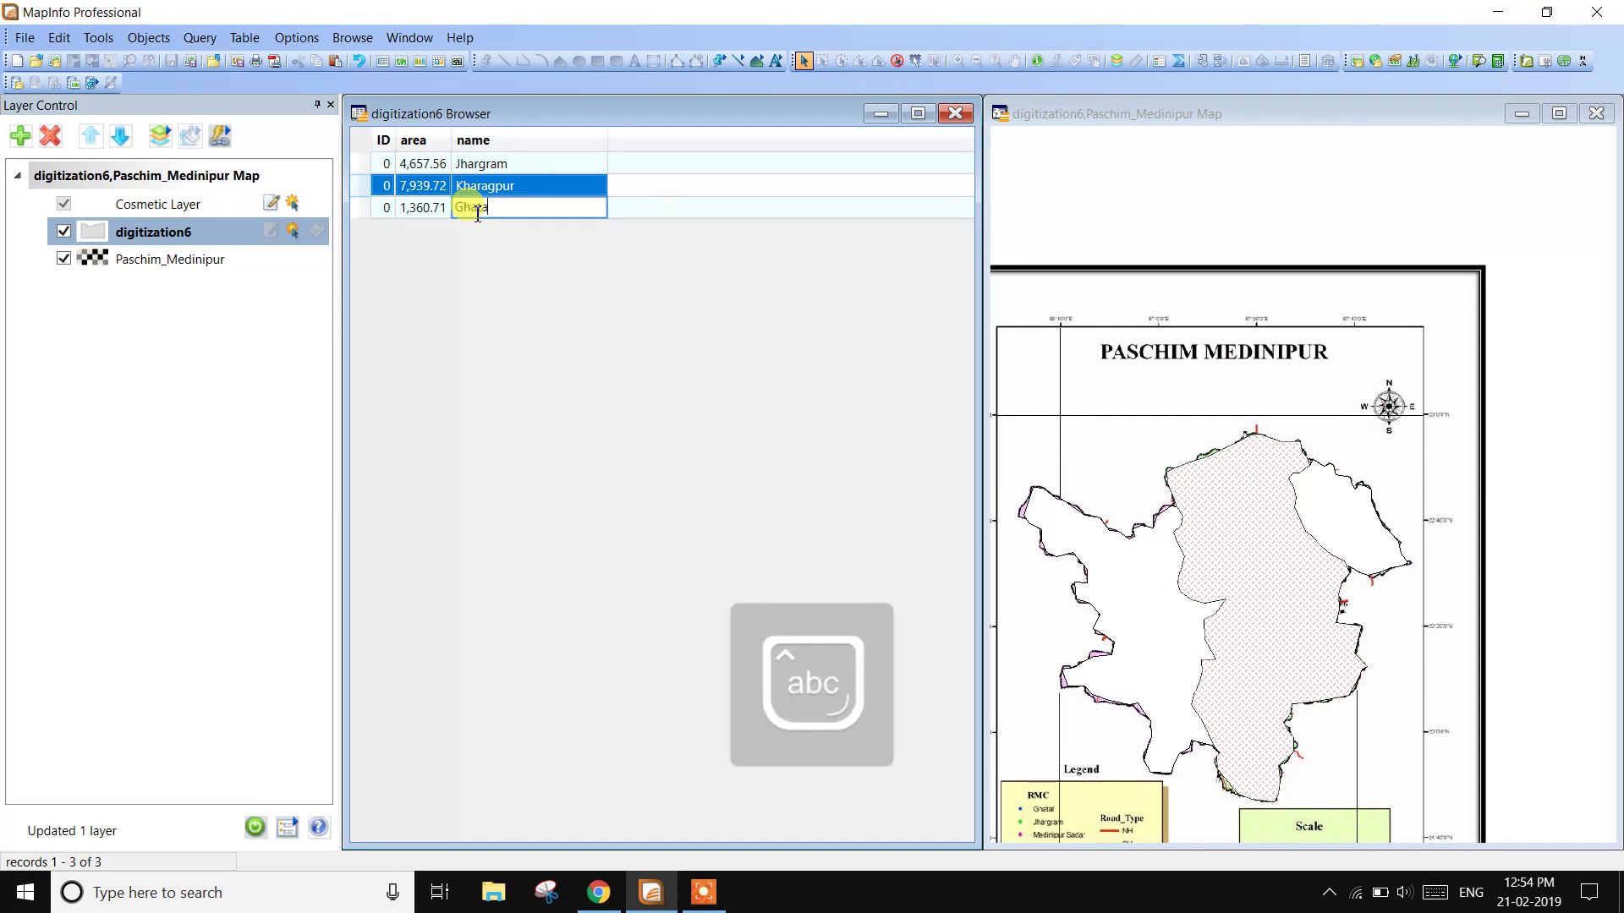
text(Ghatal)
click(550, 307)
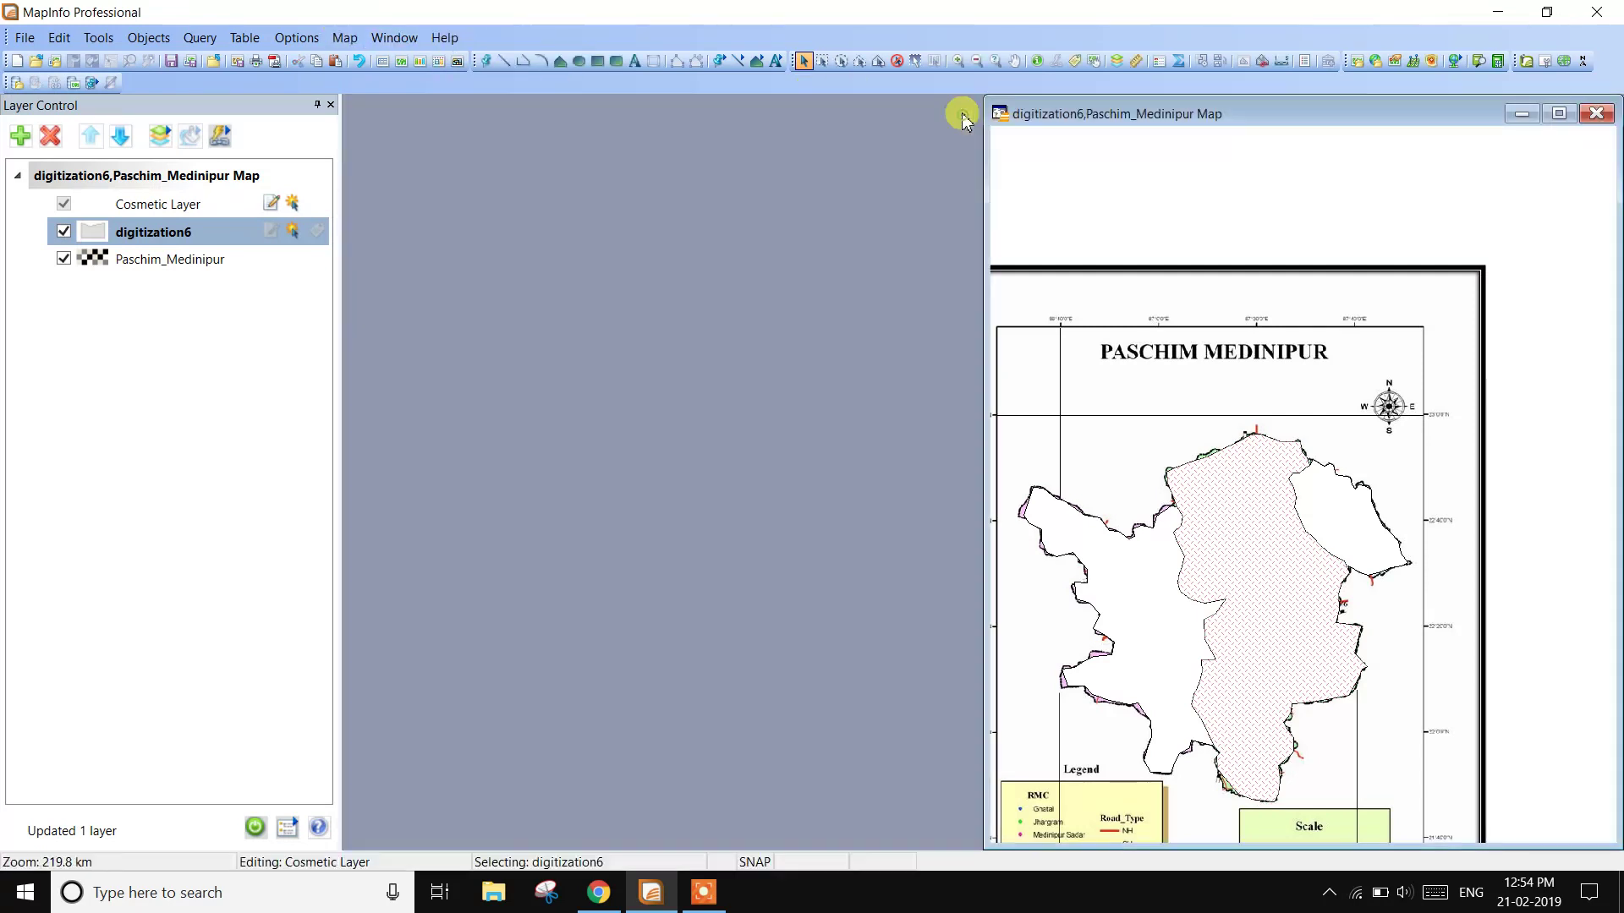
- Close the table browser and show the digitization6 regions without the Paschim_Medinipur raster in a maximized map window
click(955, 113)
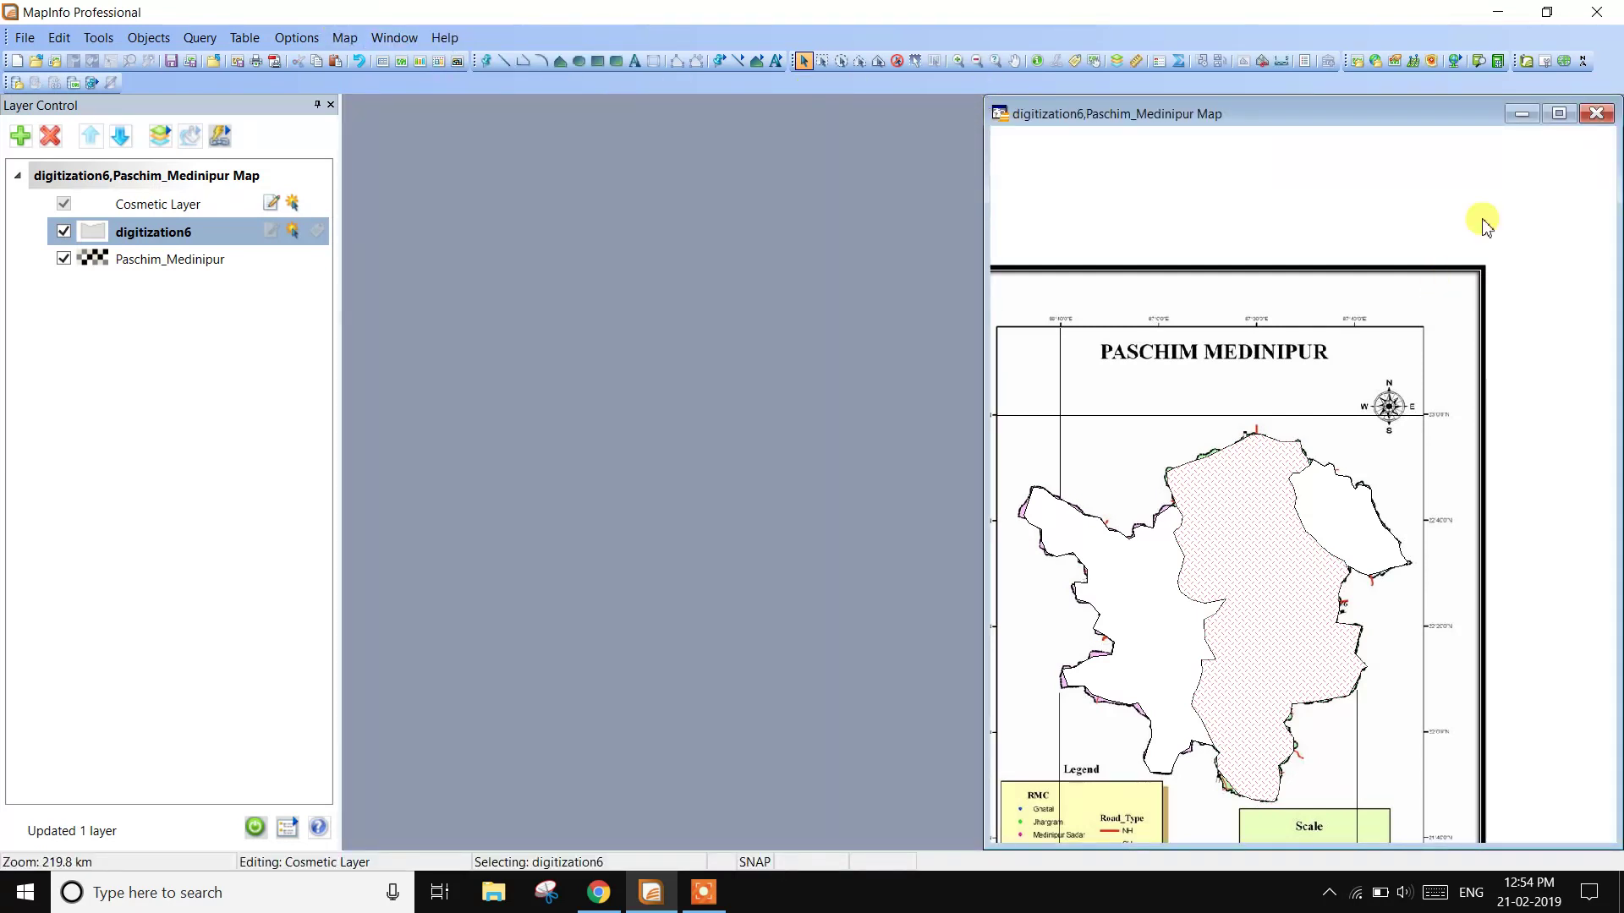
click(1559, 115)
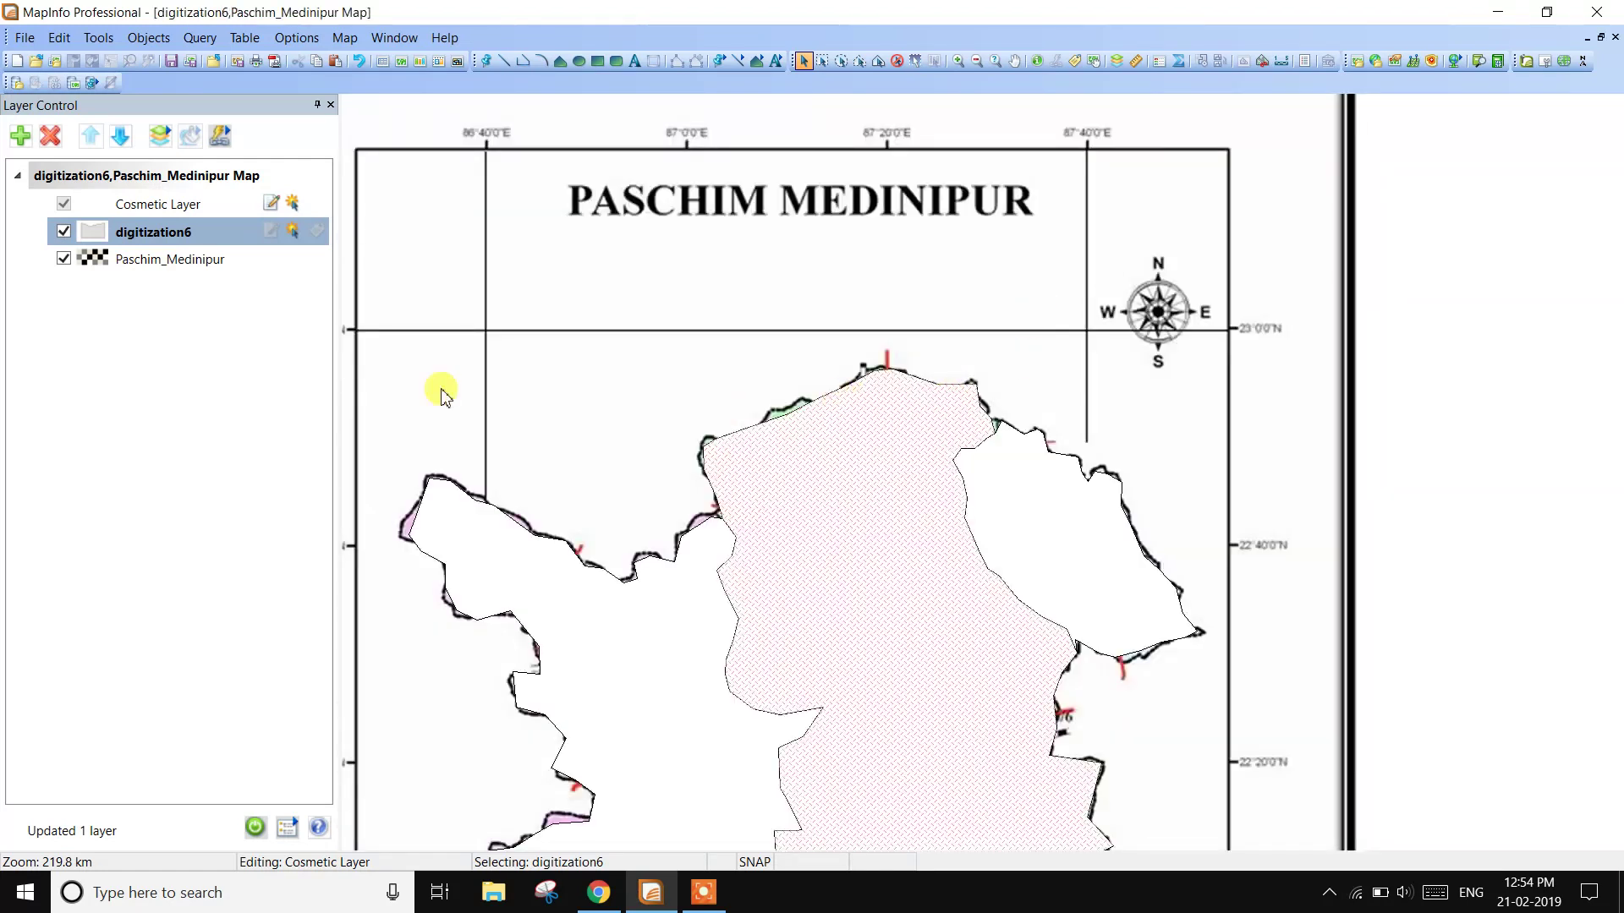
click(64, 259)
double_click(140, 232)
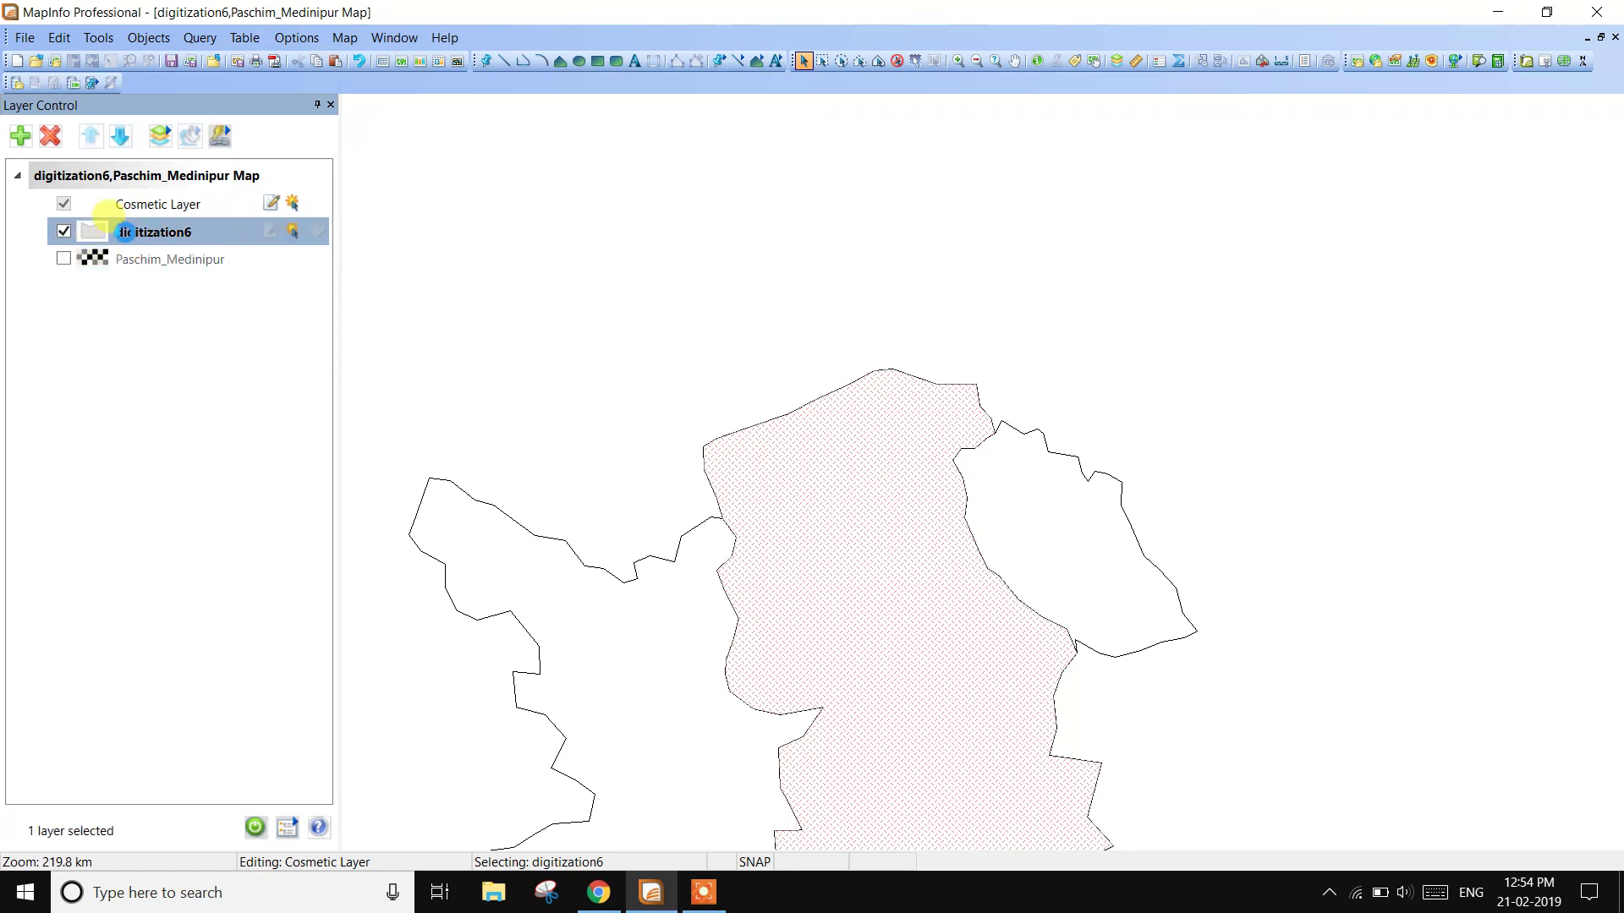
click(1027, 236)
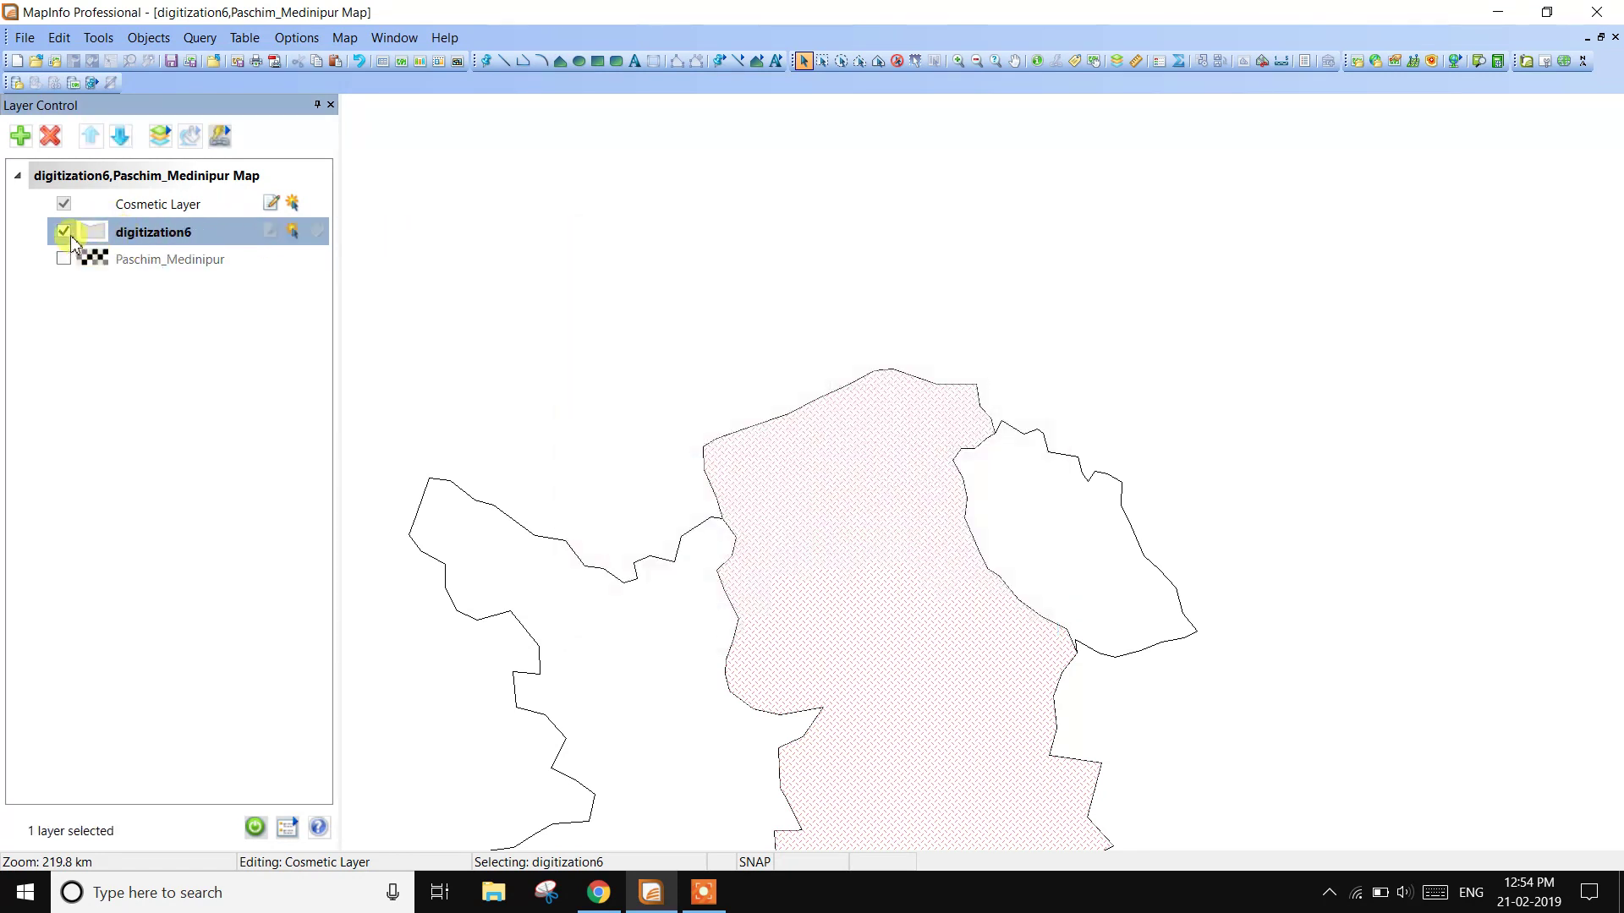
scroll(874, 565, down, 1)
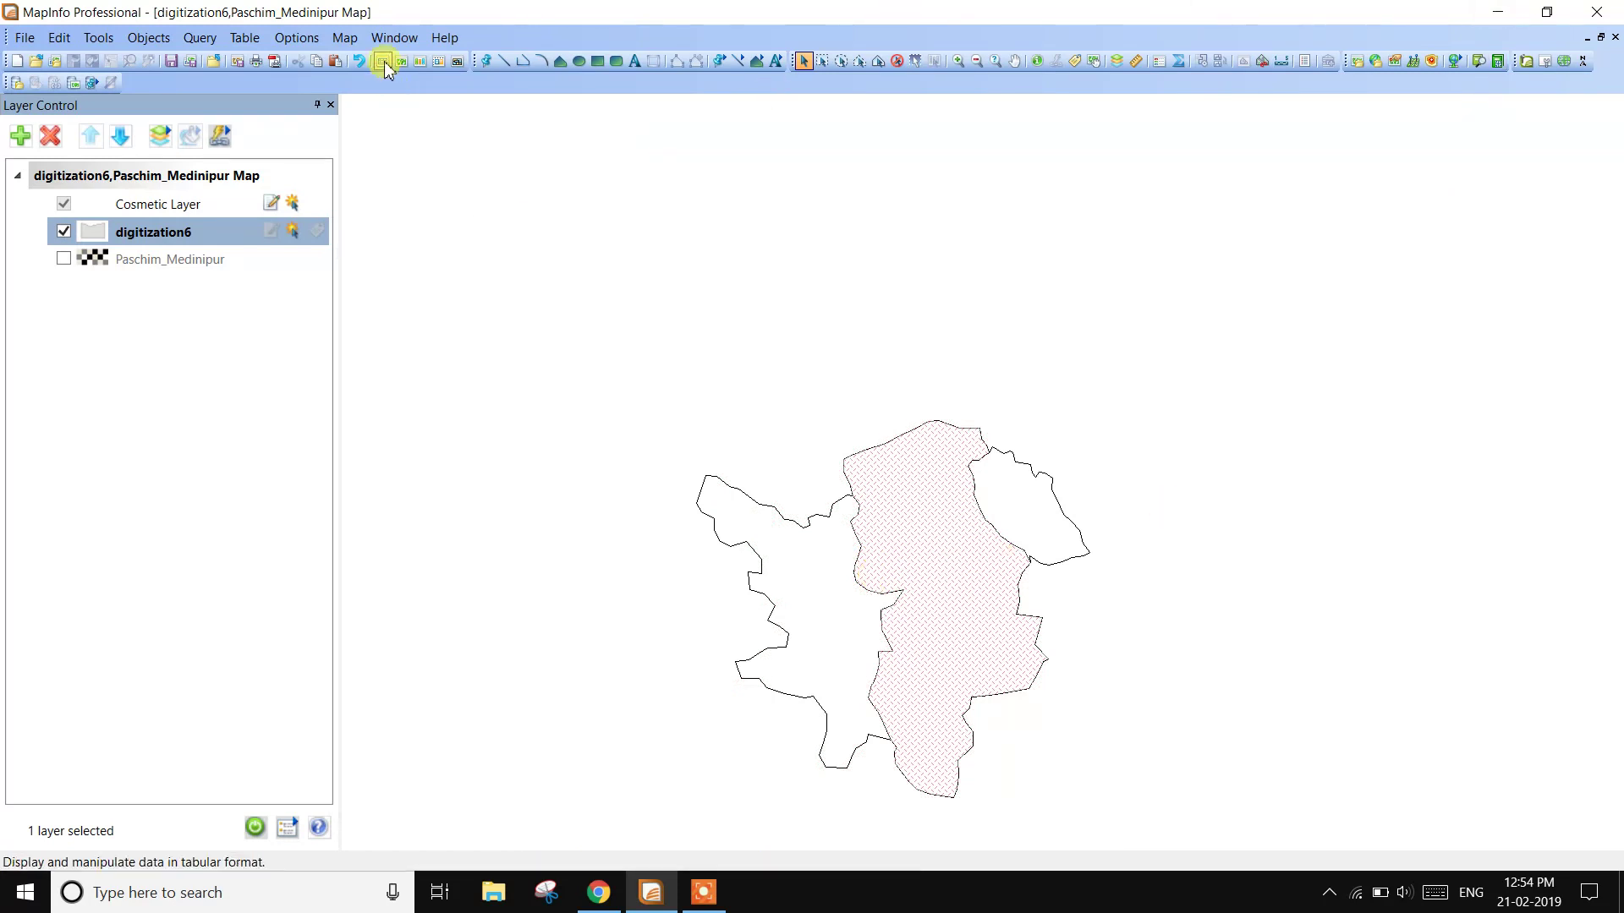
- Open the digitization6 table in a browser and tile it beside the map window
click(405, 38)
click(457, 67)
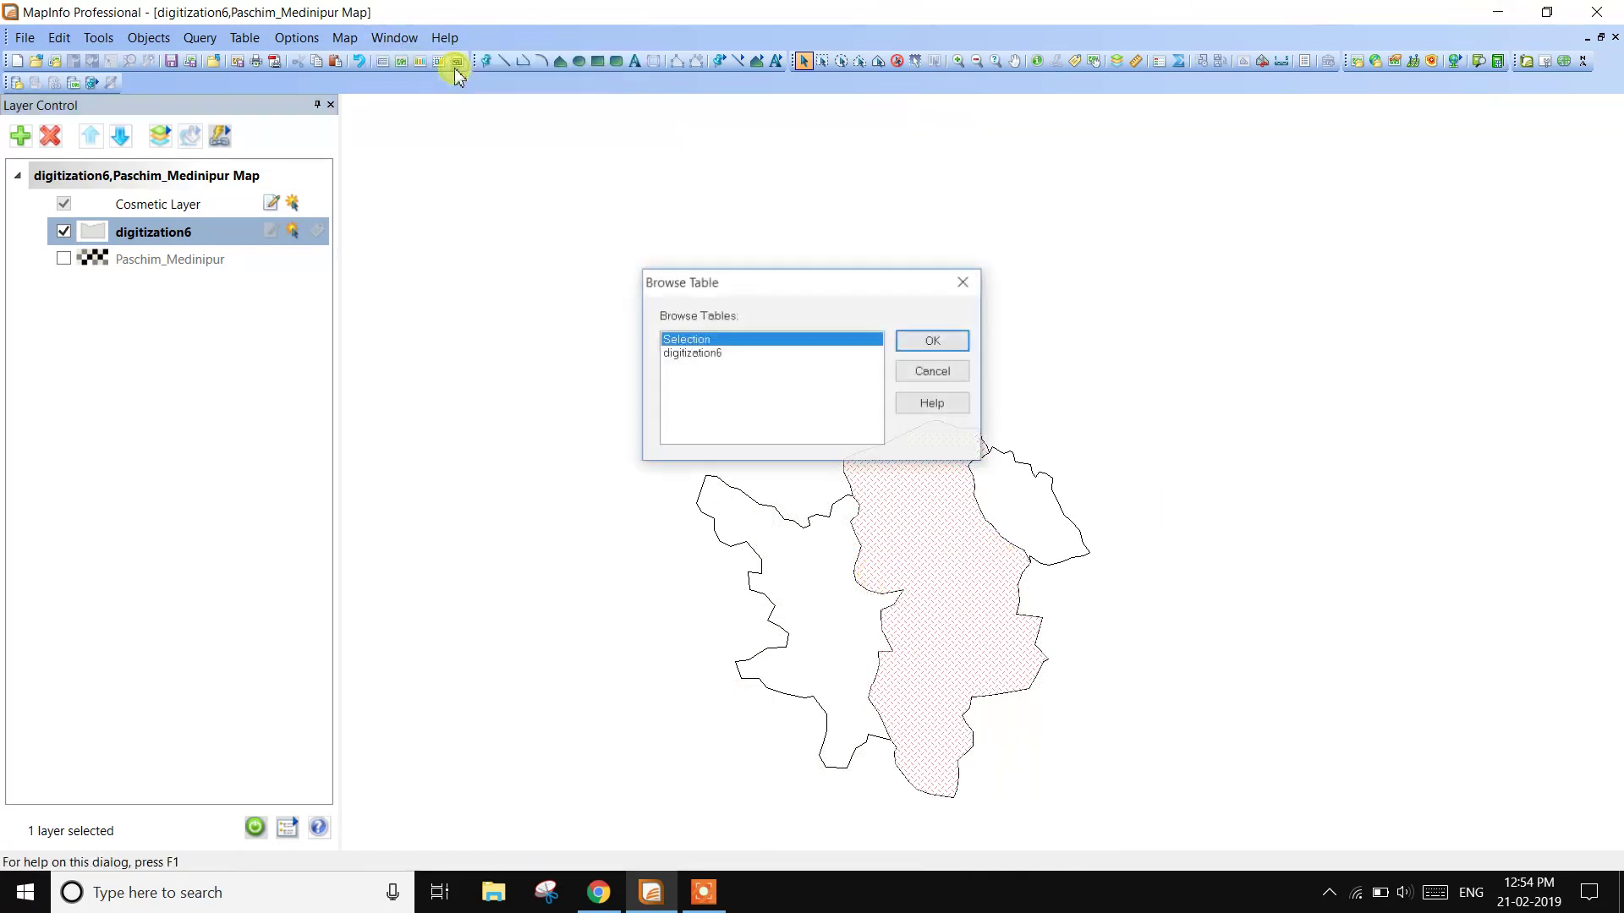
click(679, 353)
click(933, 341)
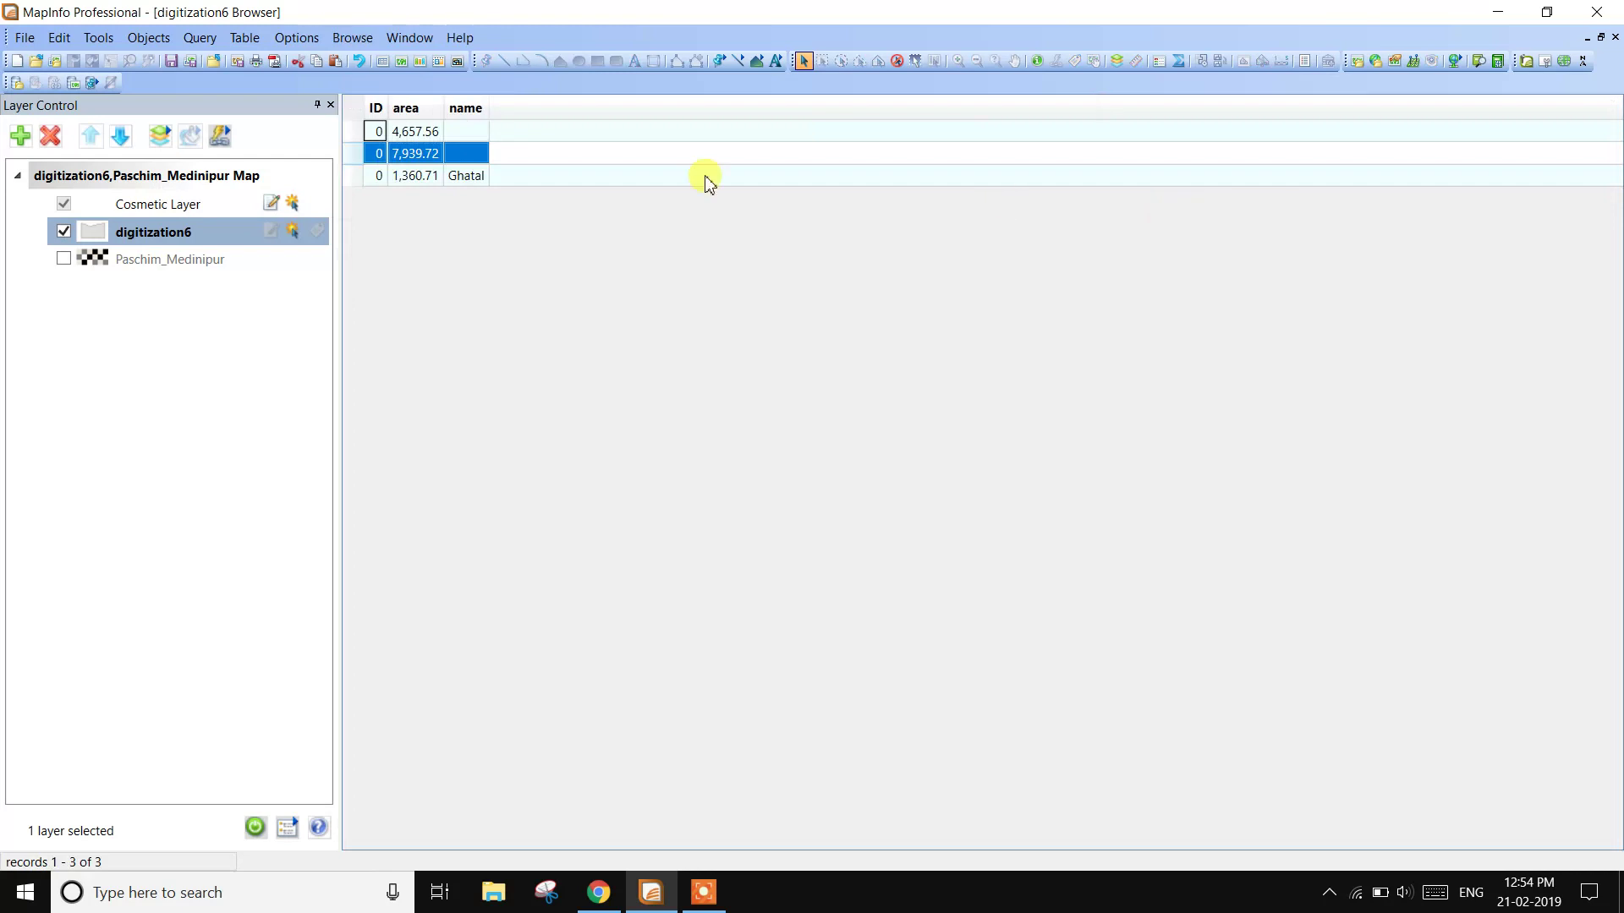
click(396, 38)
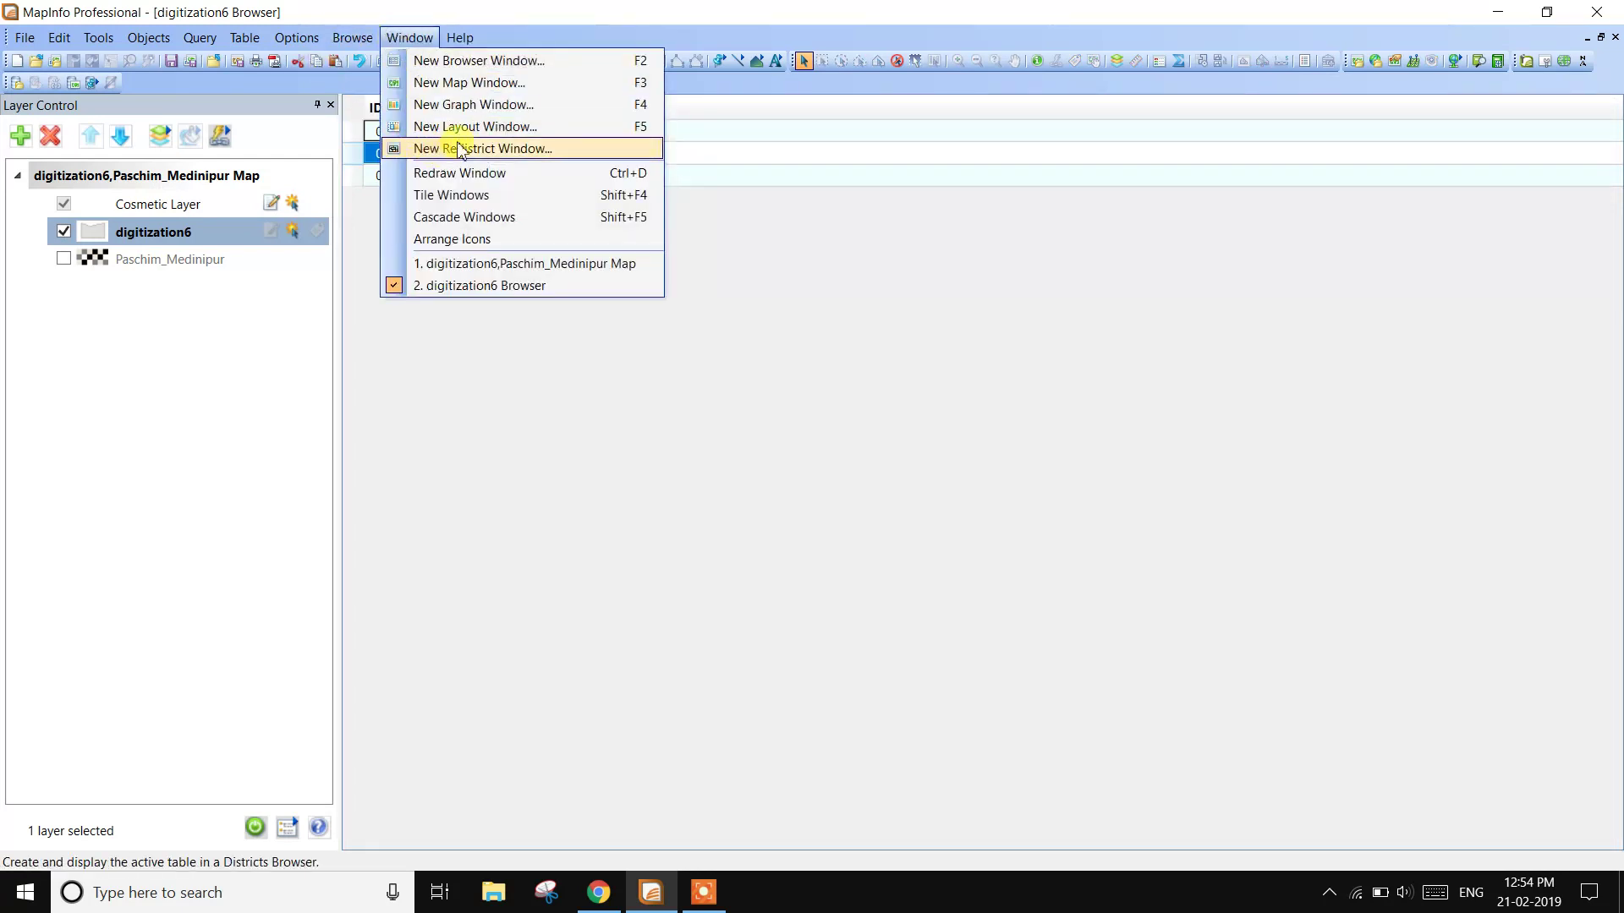
click(461, 195)
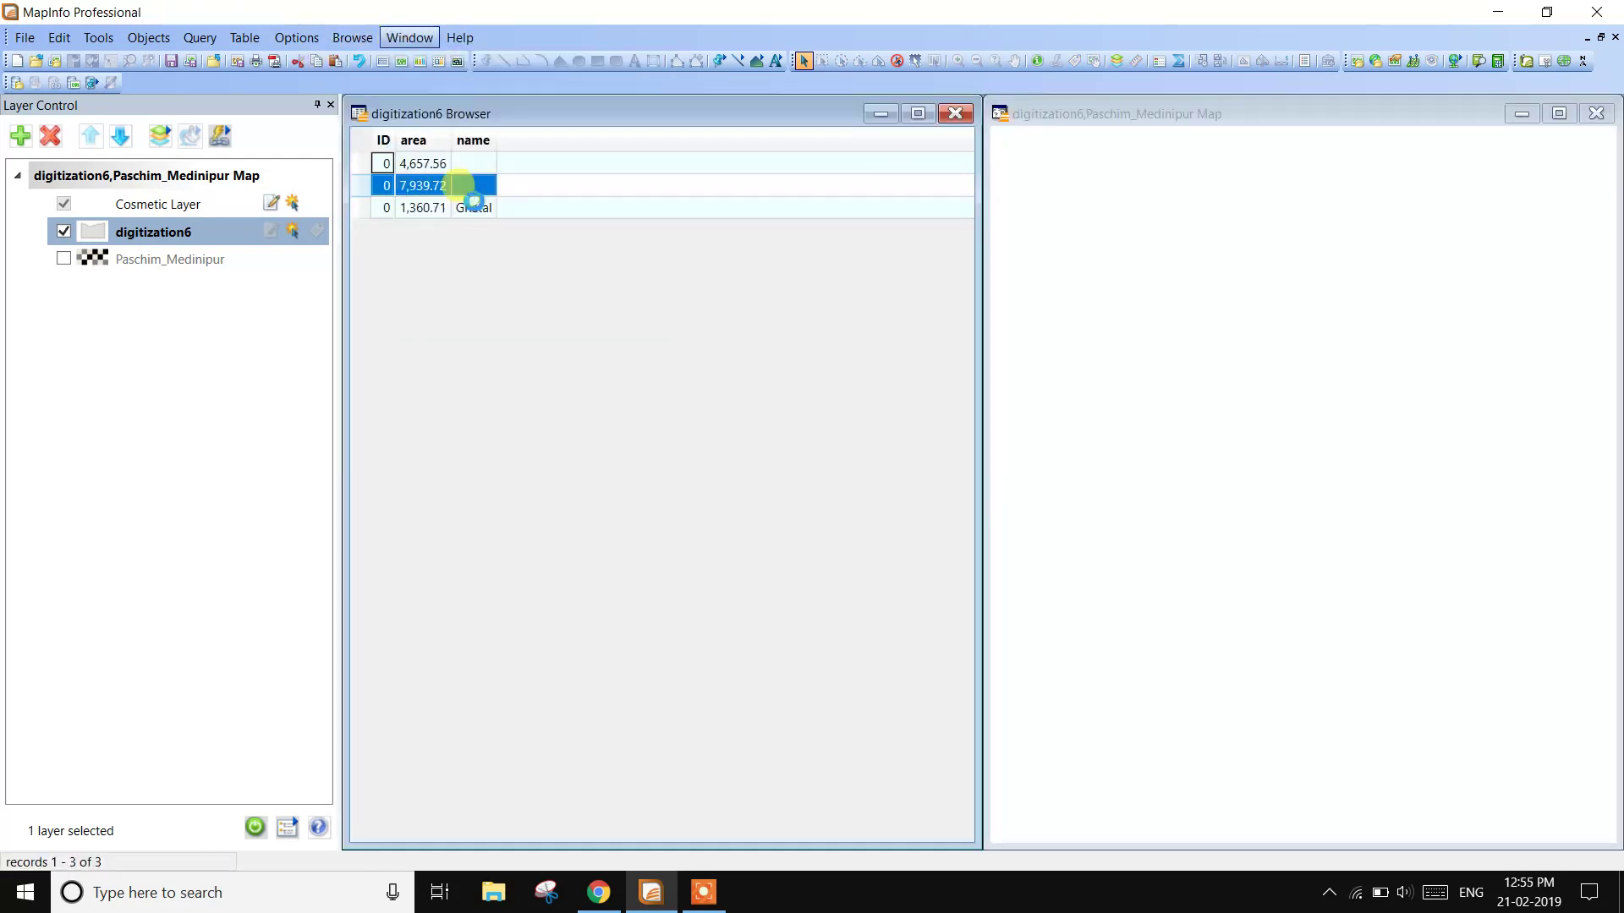
- Update the ID column of the selected record with Area(obj, "sq km") and close both browser windows
click(244, 37)
click(272, 60)
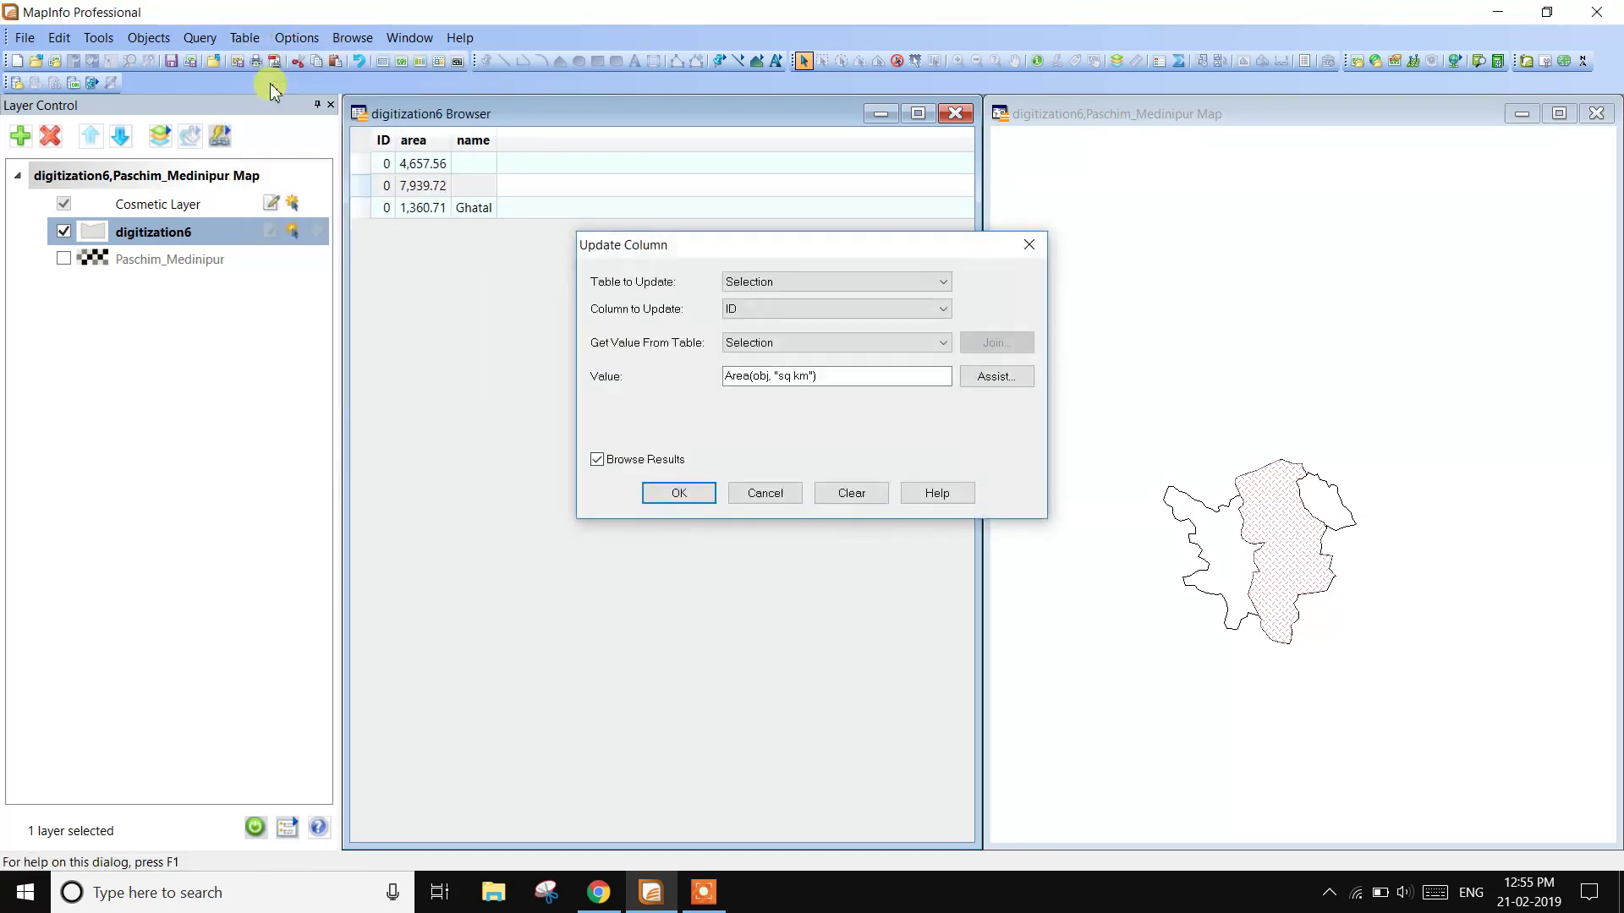
click(668, 494)
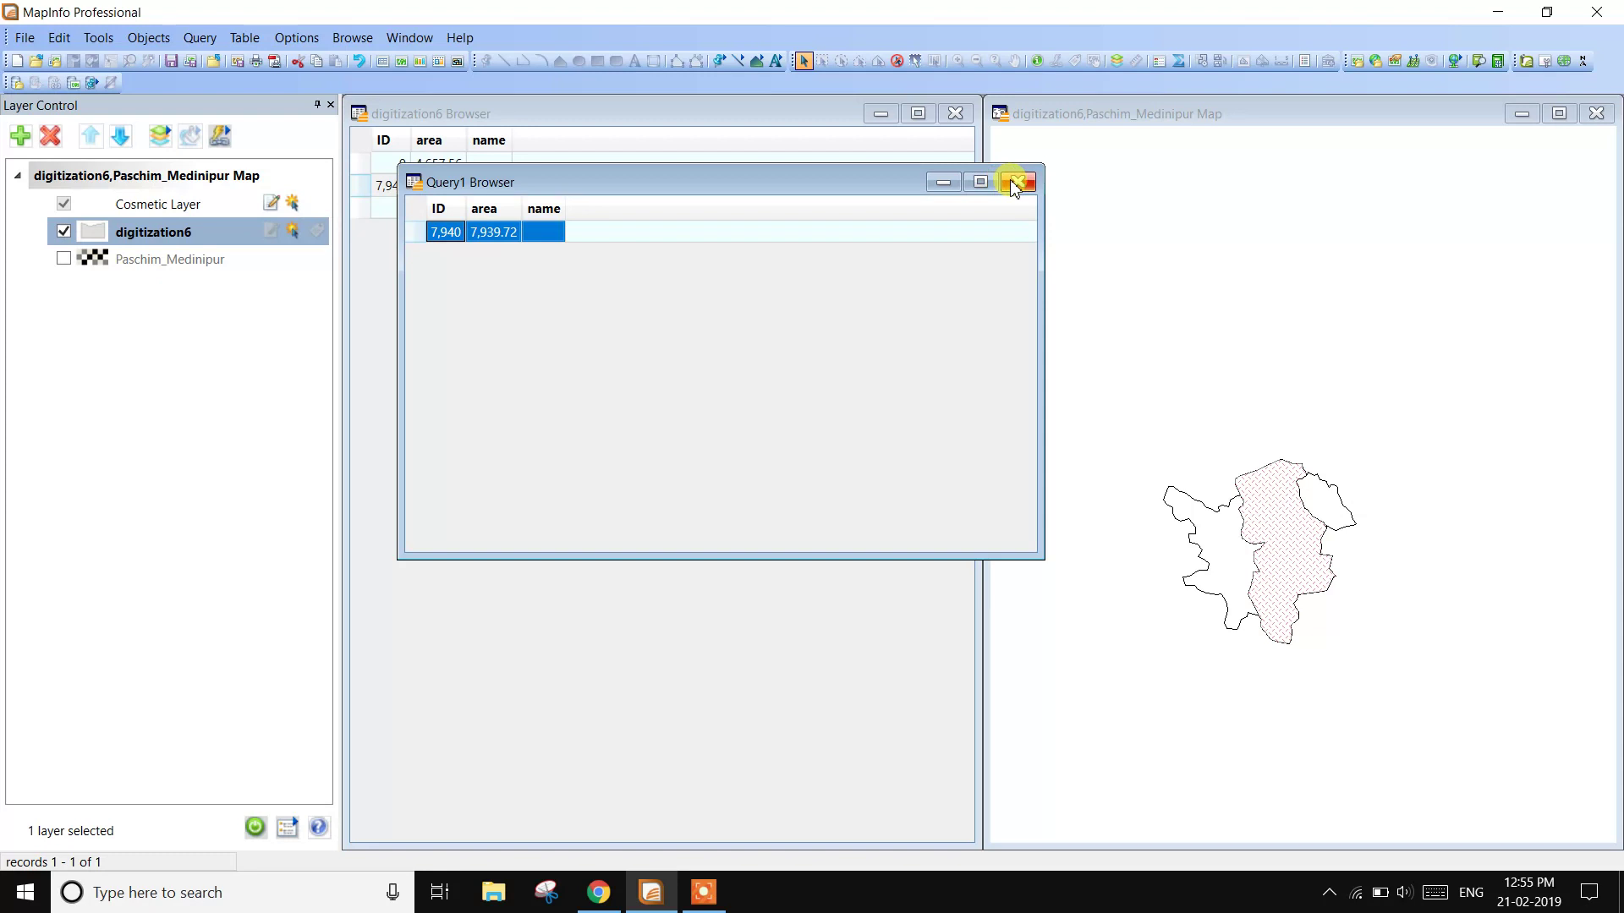
click(1015, 183)
click(956, 115)
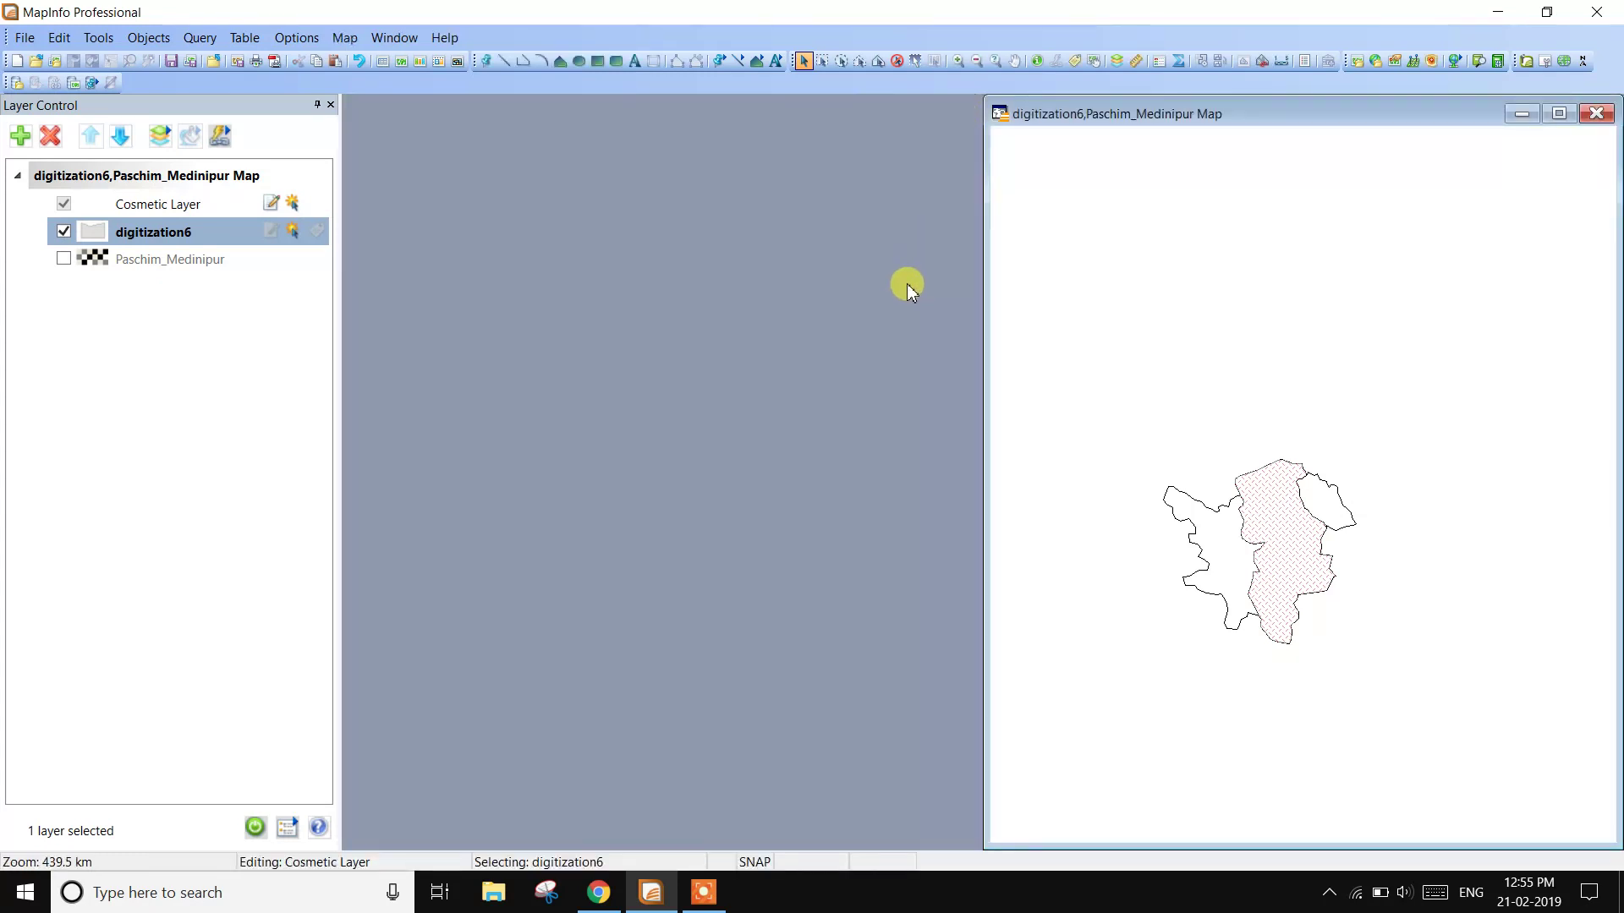
click(704, 893)
click(1058, 845)
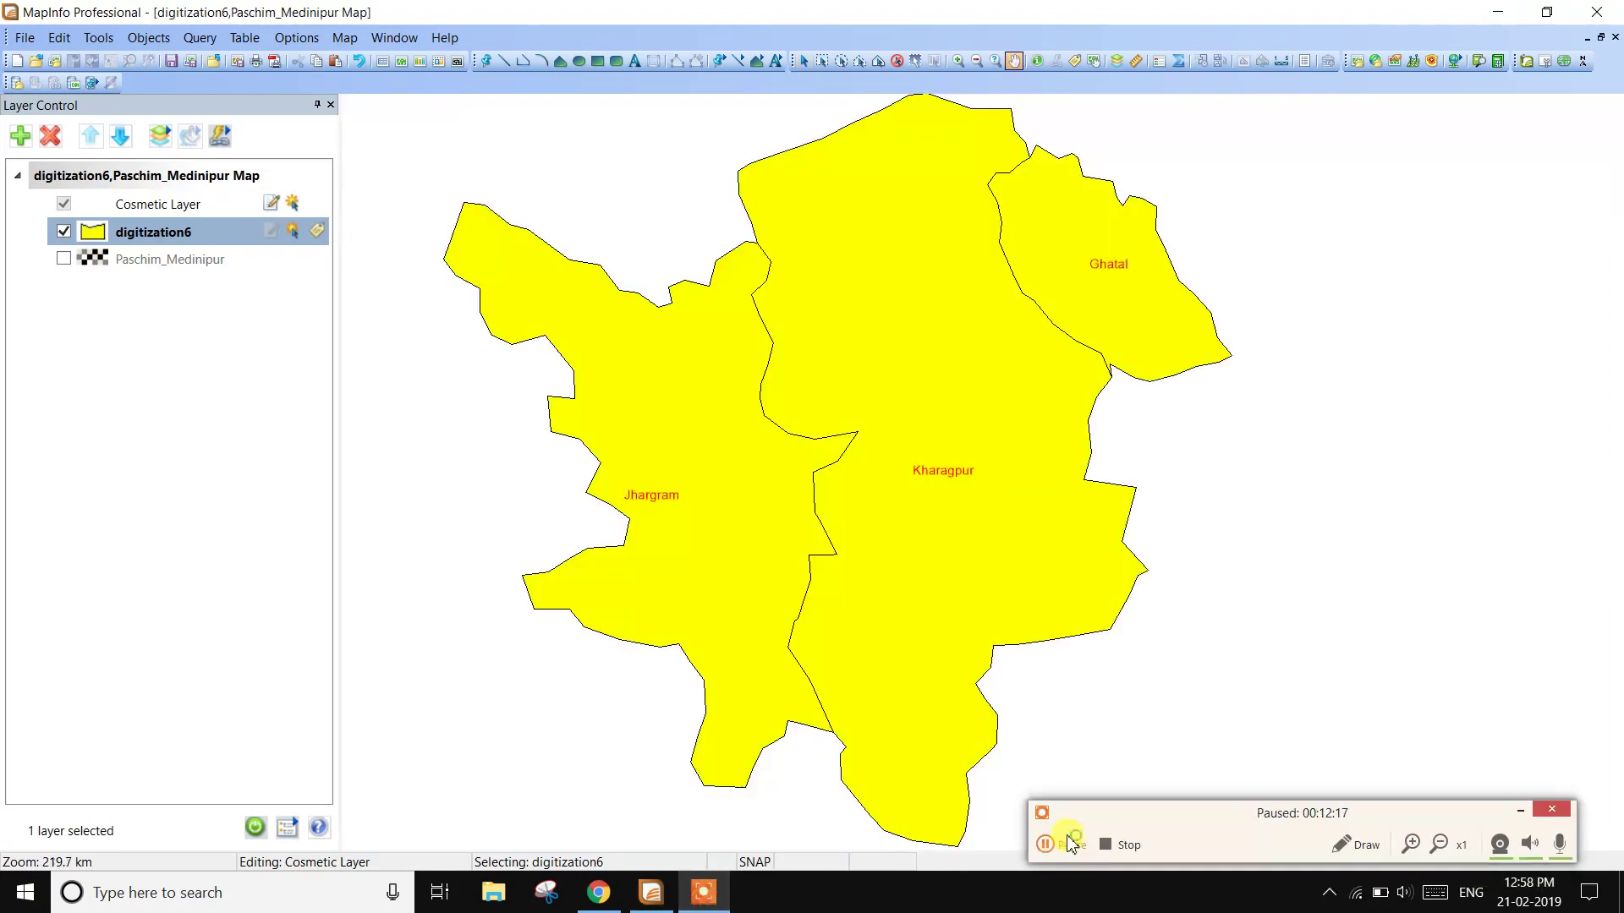
click(1058, 845)
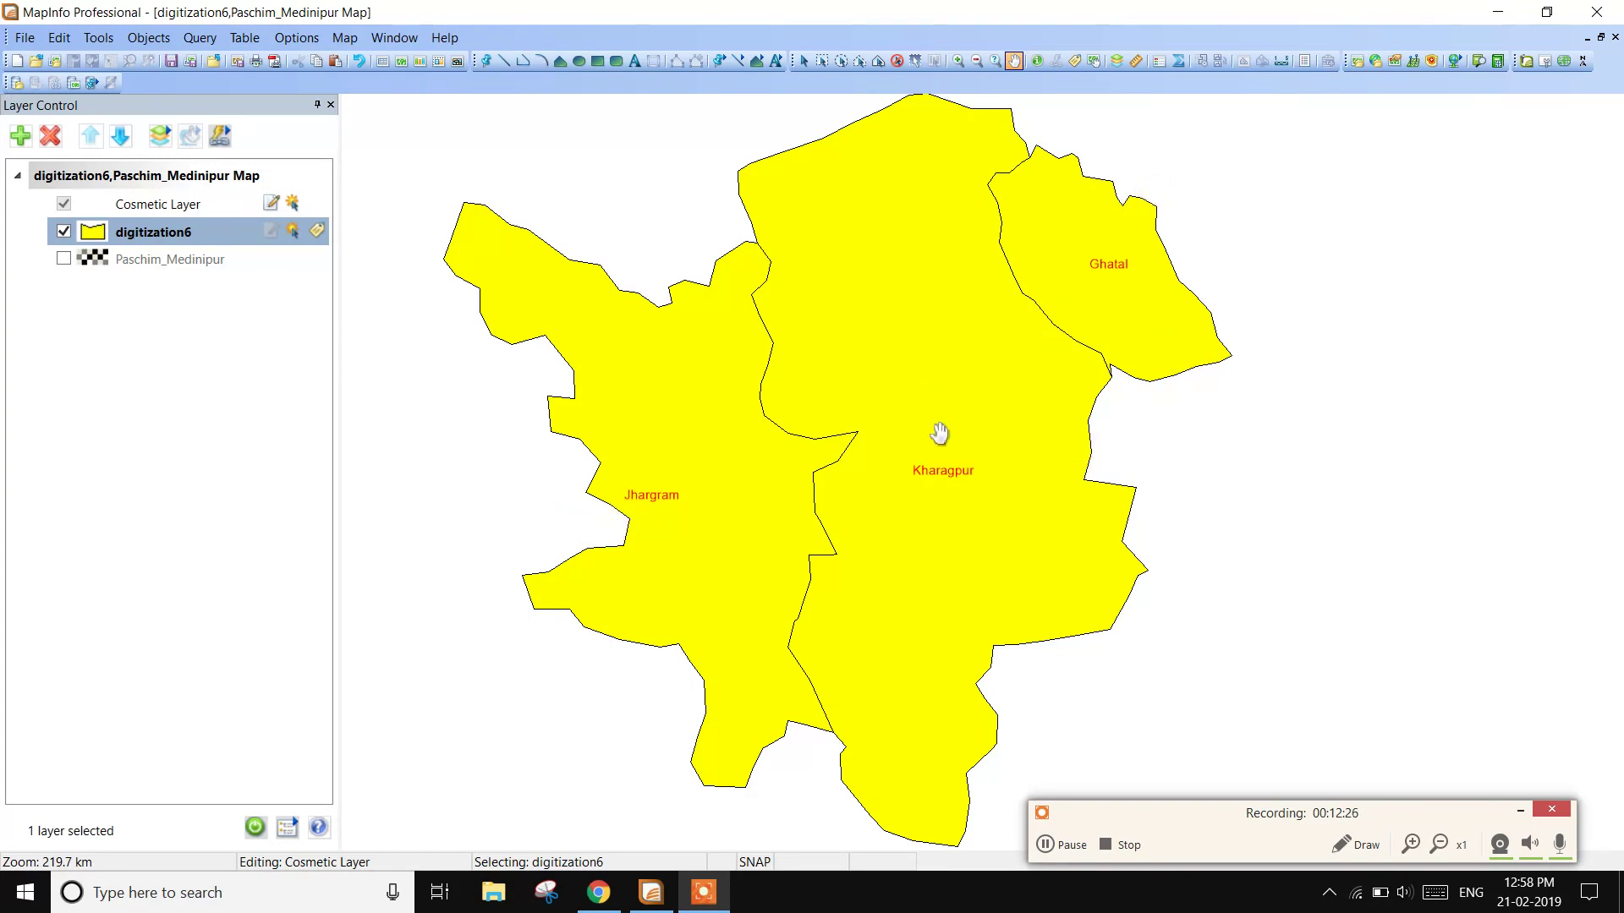
- Compare the labelled digitization6 regions with the Paschim_Medinipur raster by switching the visibility of both layers
click(64, 259)
click(64, 259)
click(63, 231)
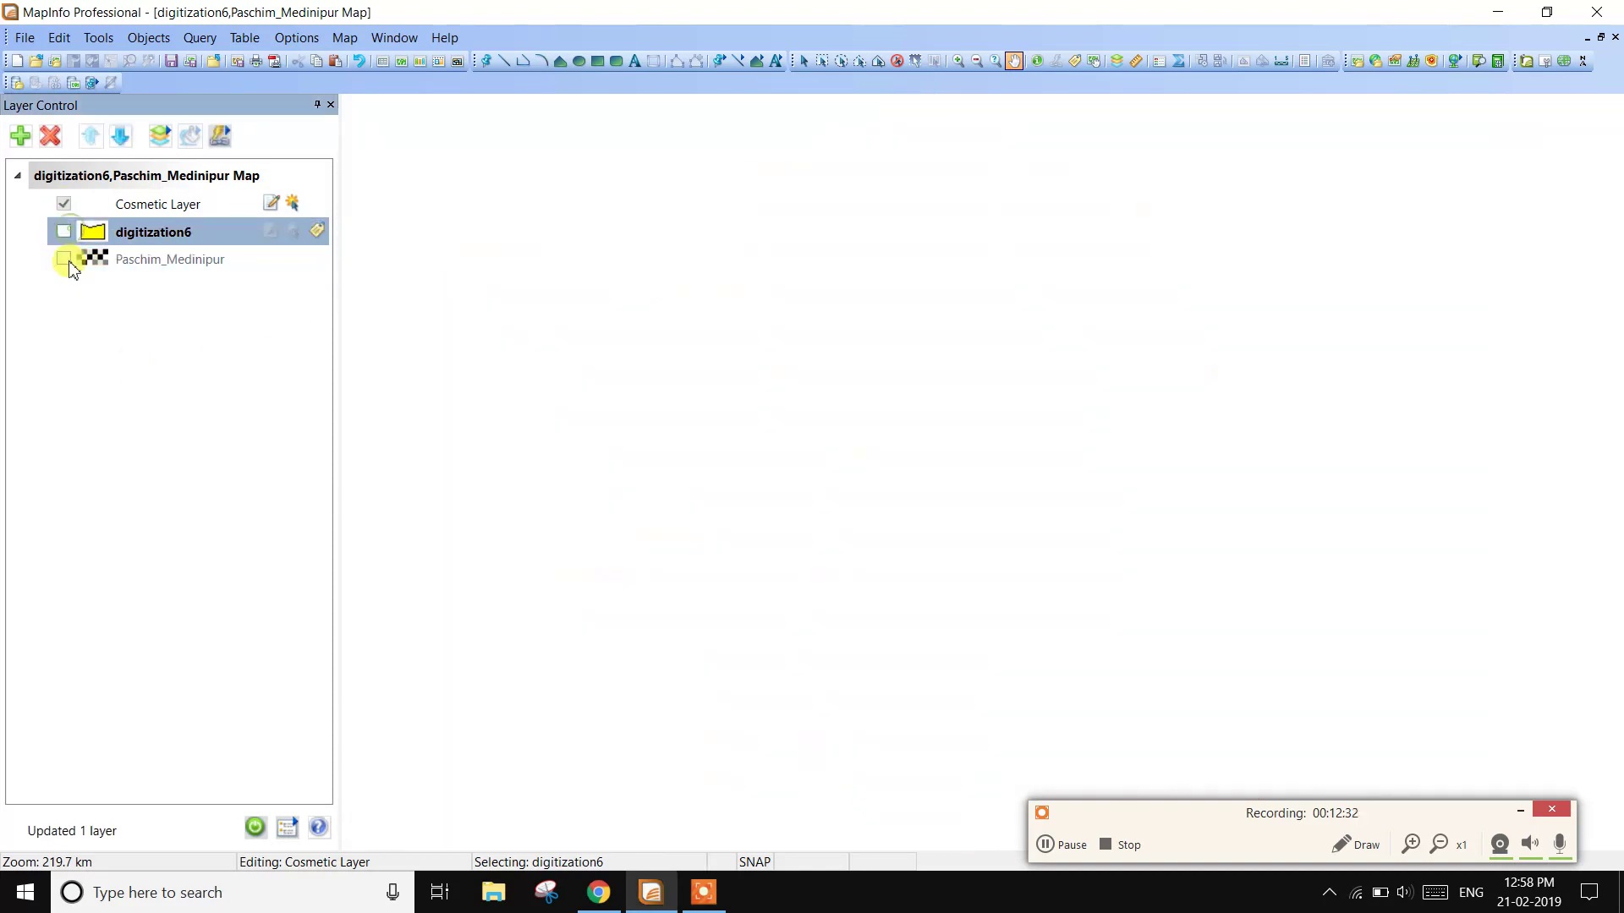
click(66, 260)
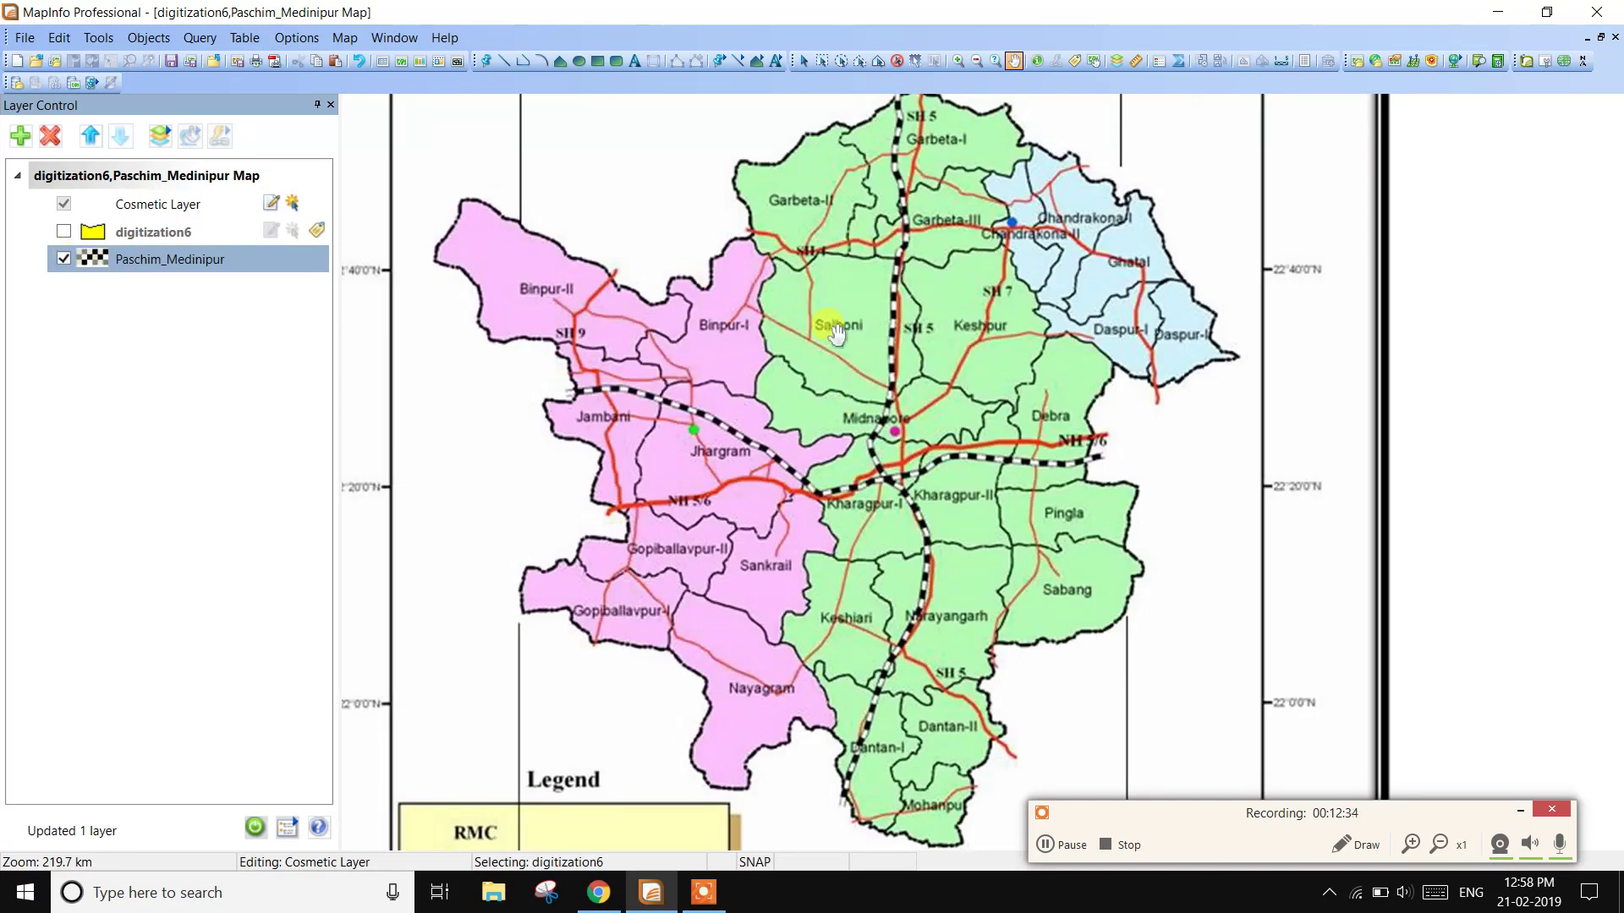
click(63, 259)
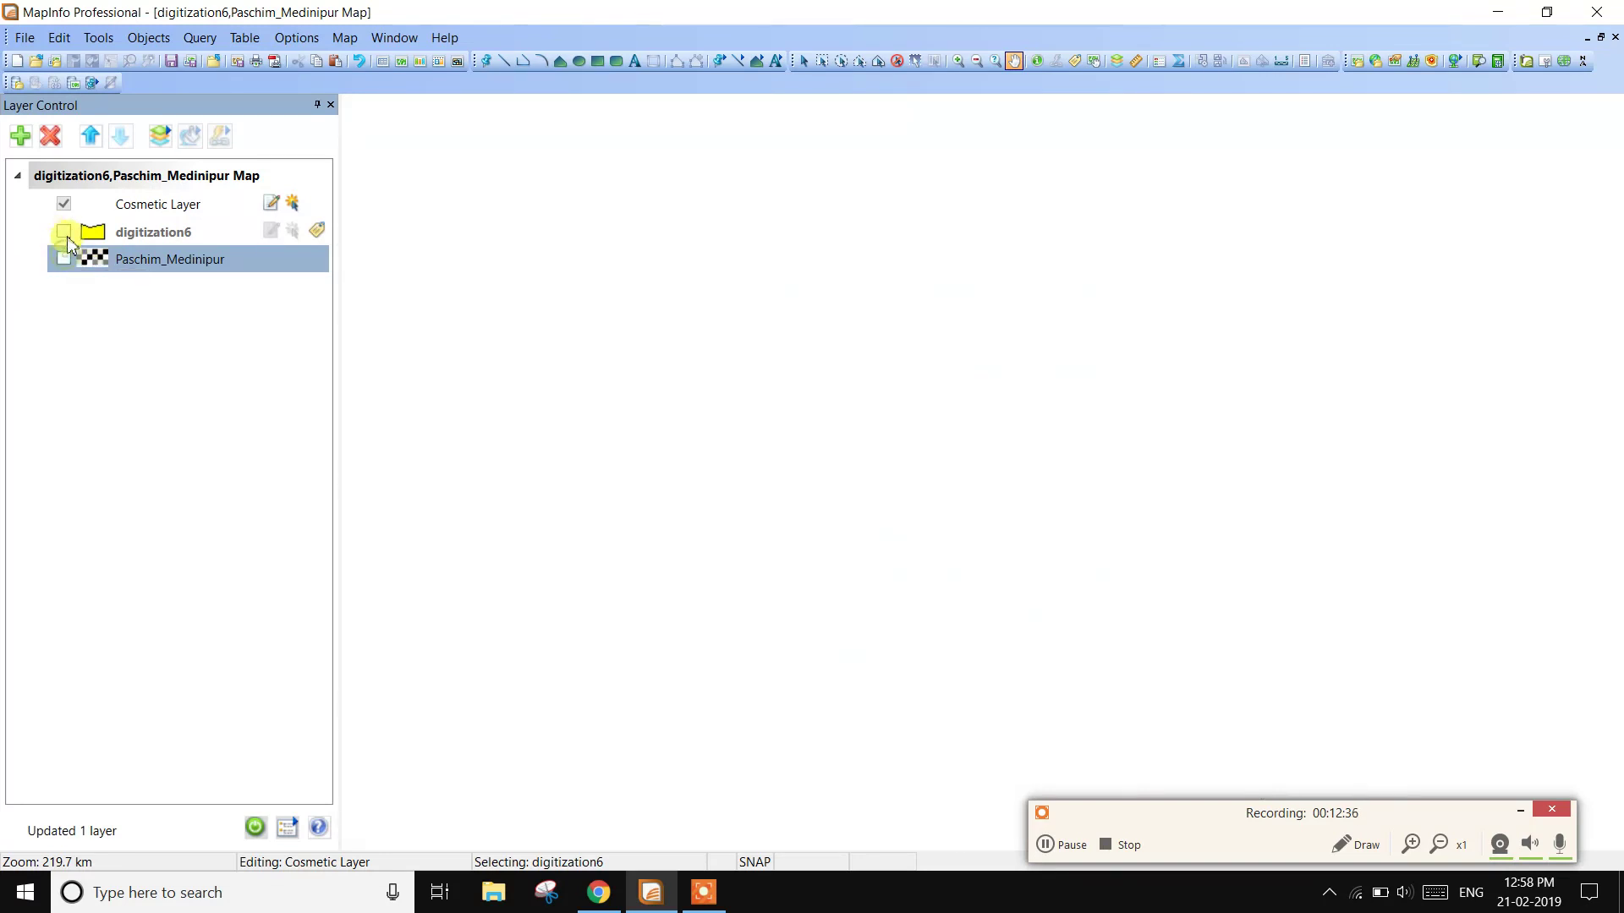
click(65, 234)
click(67, 260)
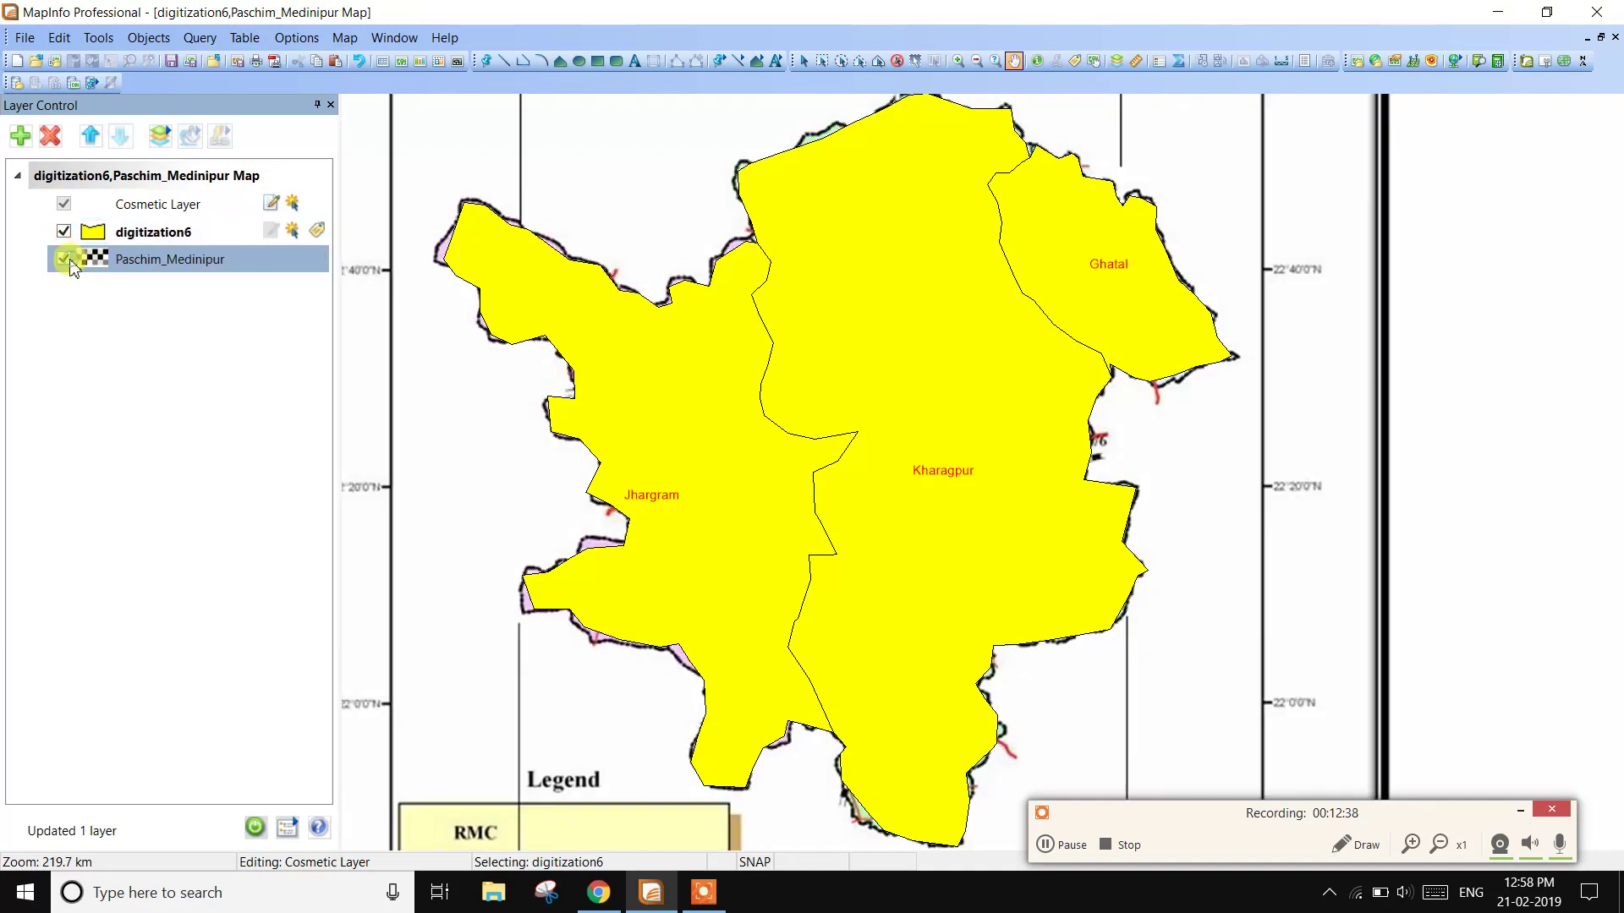
click(65, 233)
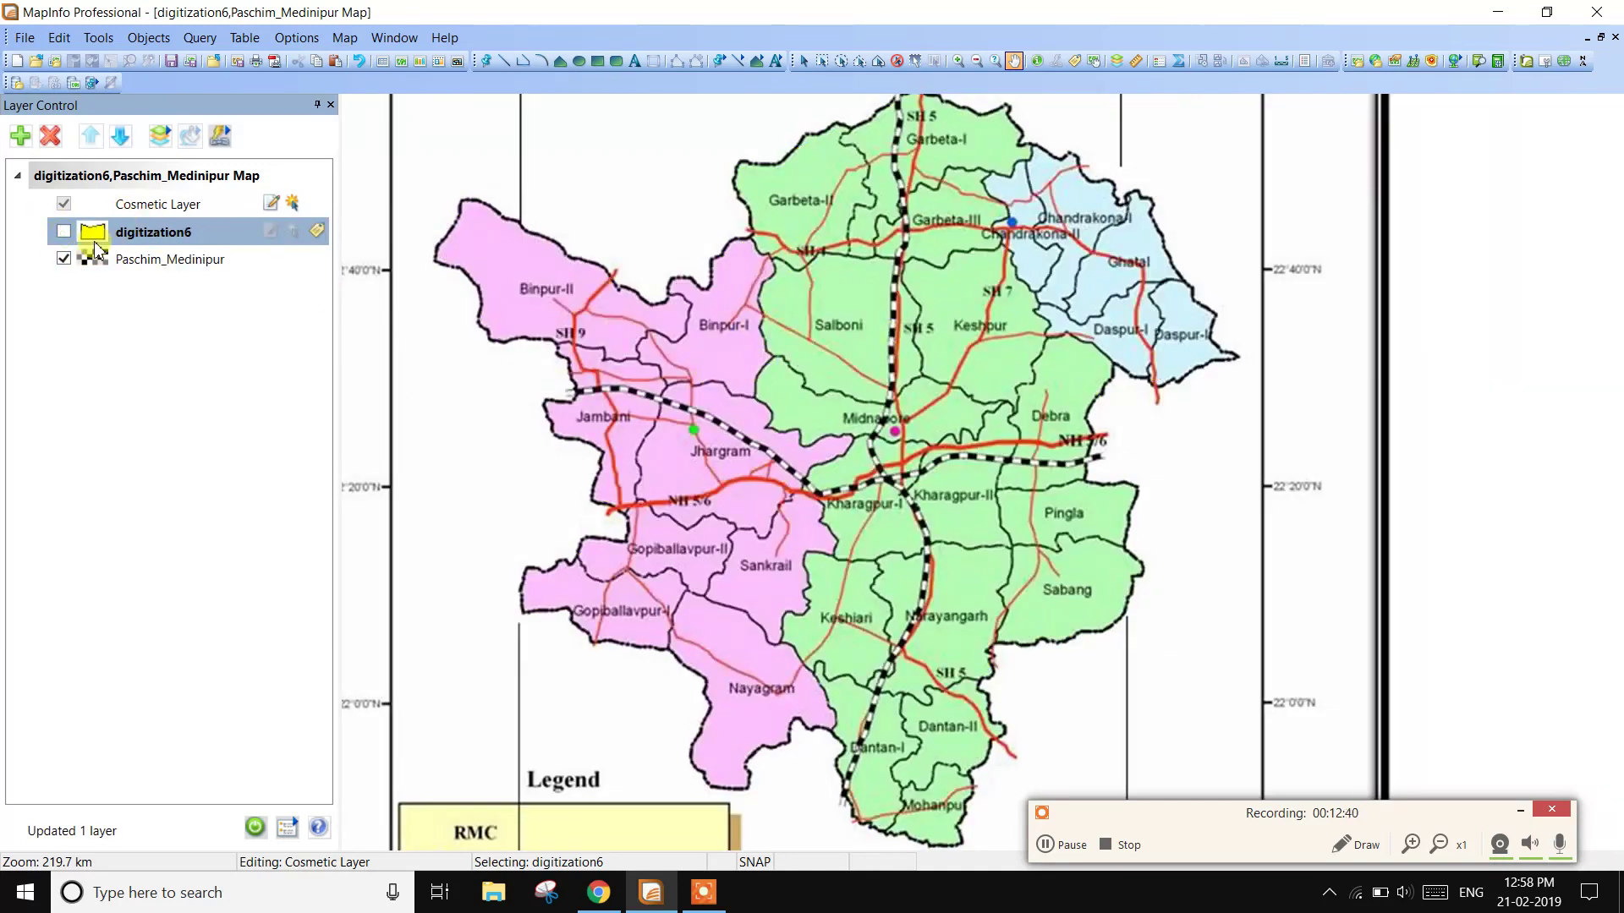
click(63, 231)
click(66, 259)
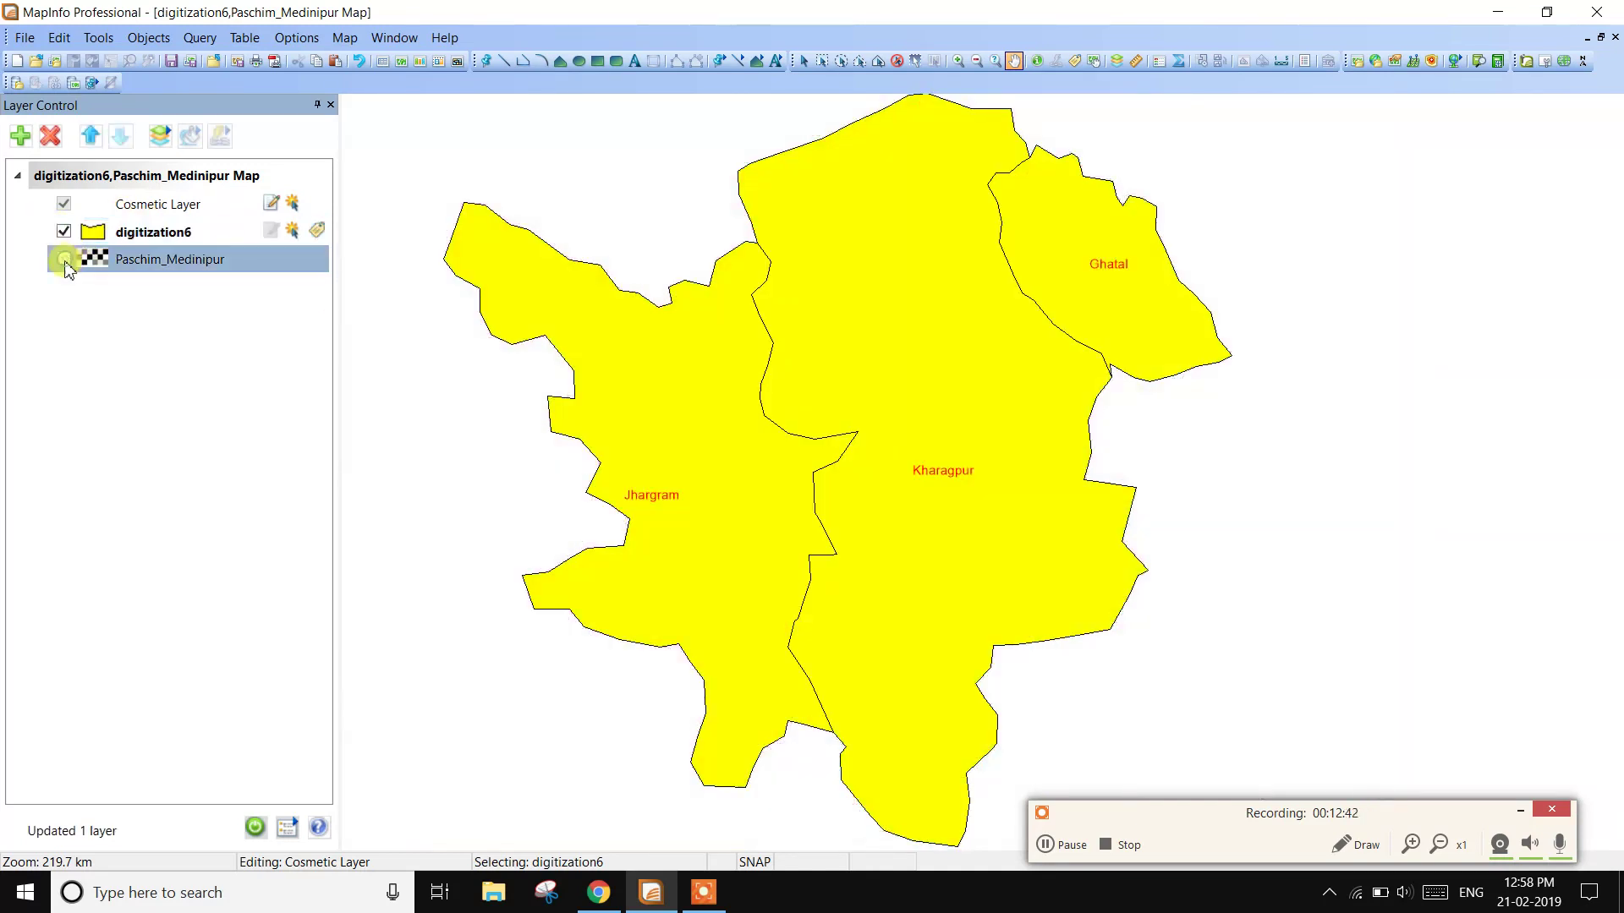